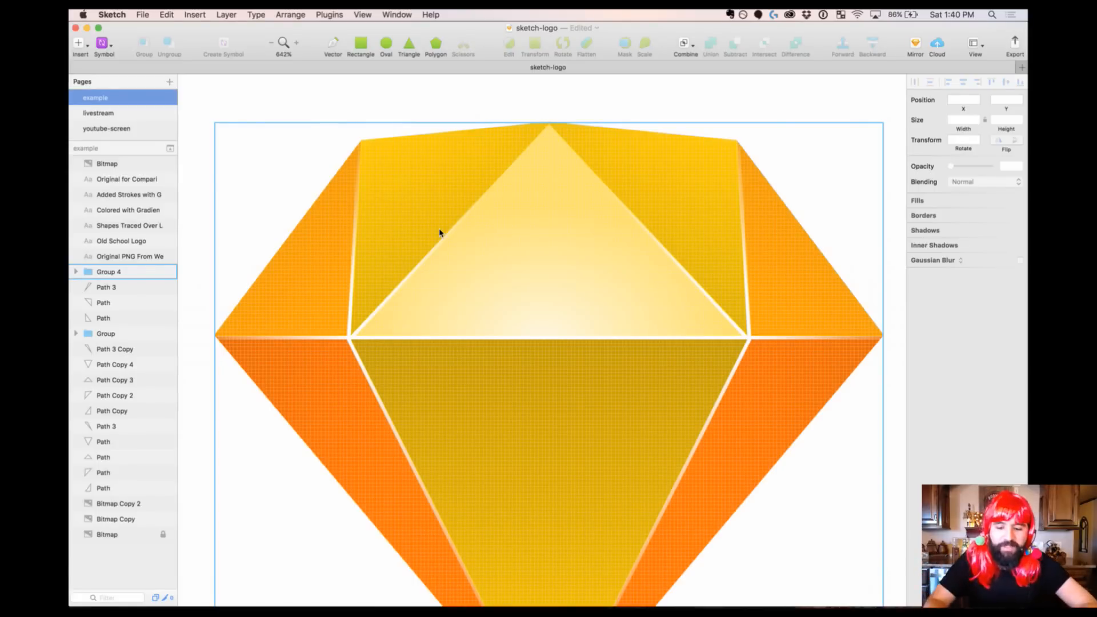
Examine the finished gradient diamond and the row of logo tracing stages on the example page
key("super+minus")
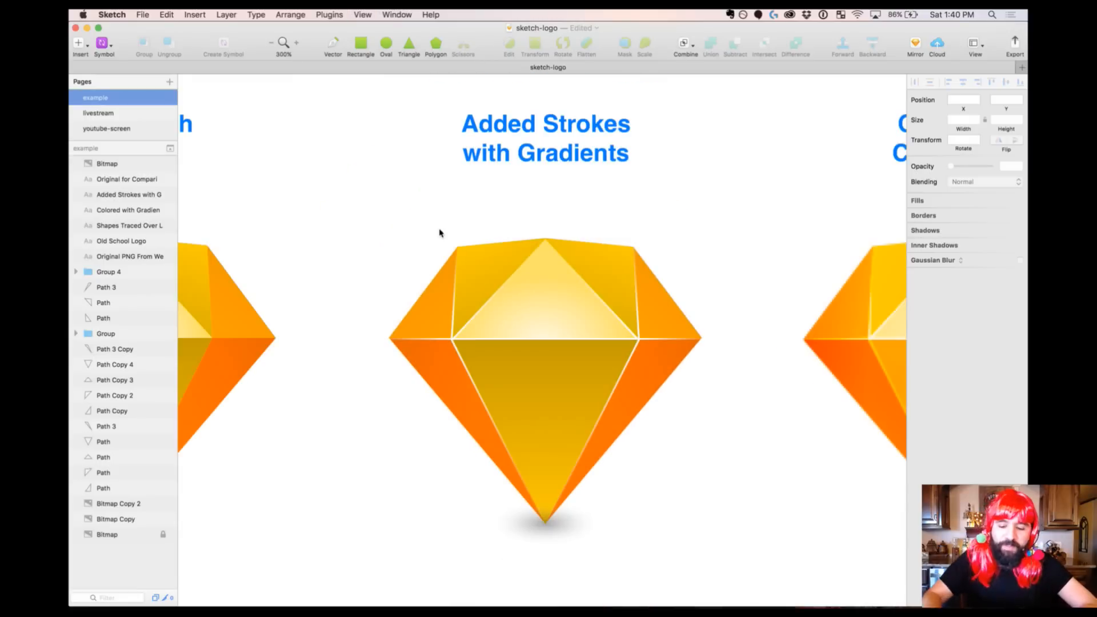
key("super+minus")
scroll(442, 228, "right", 1)
scroll(442, 228, "down", 1)
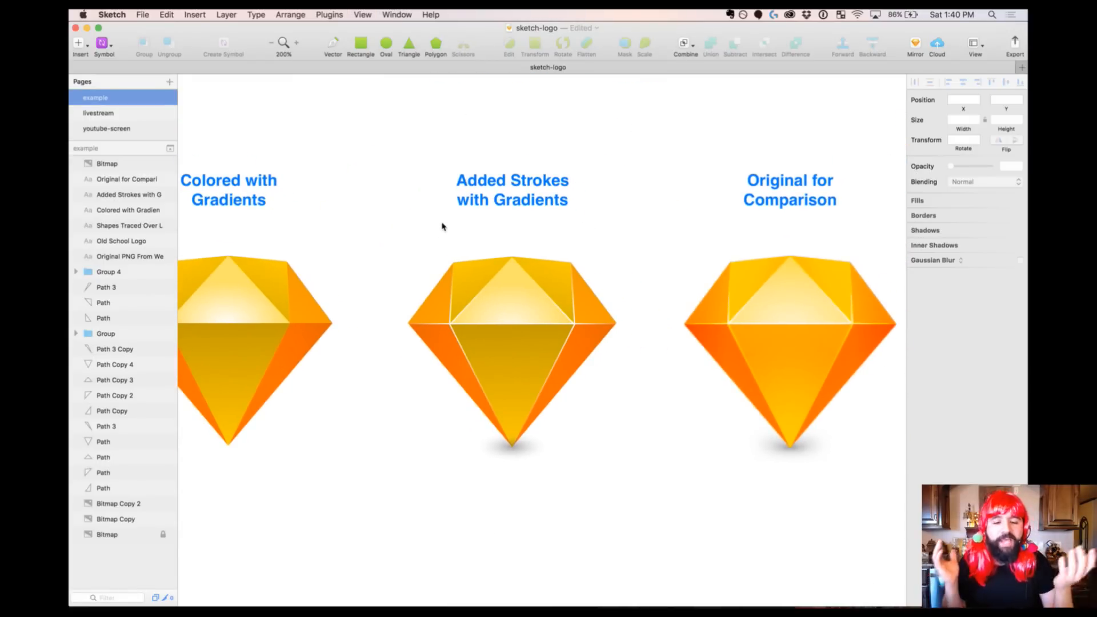
key("super+minus")
key("super+minus")
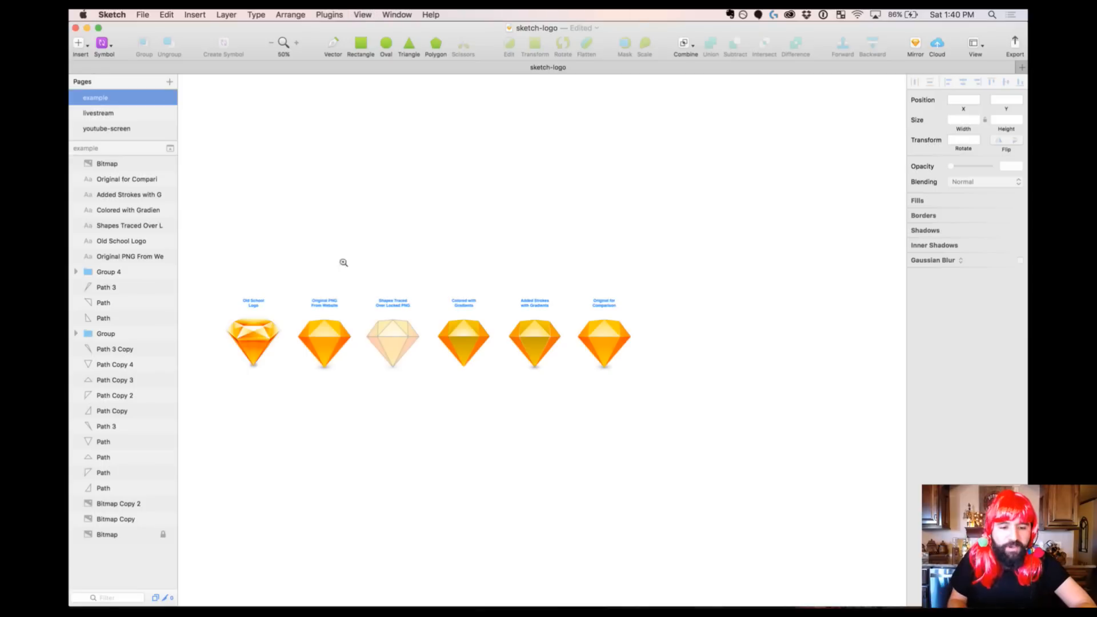
left_click_drag(209, 268, 735, 402)
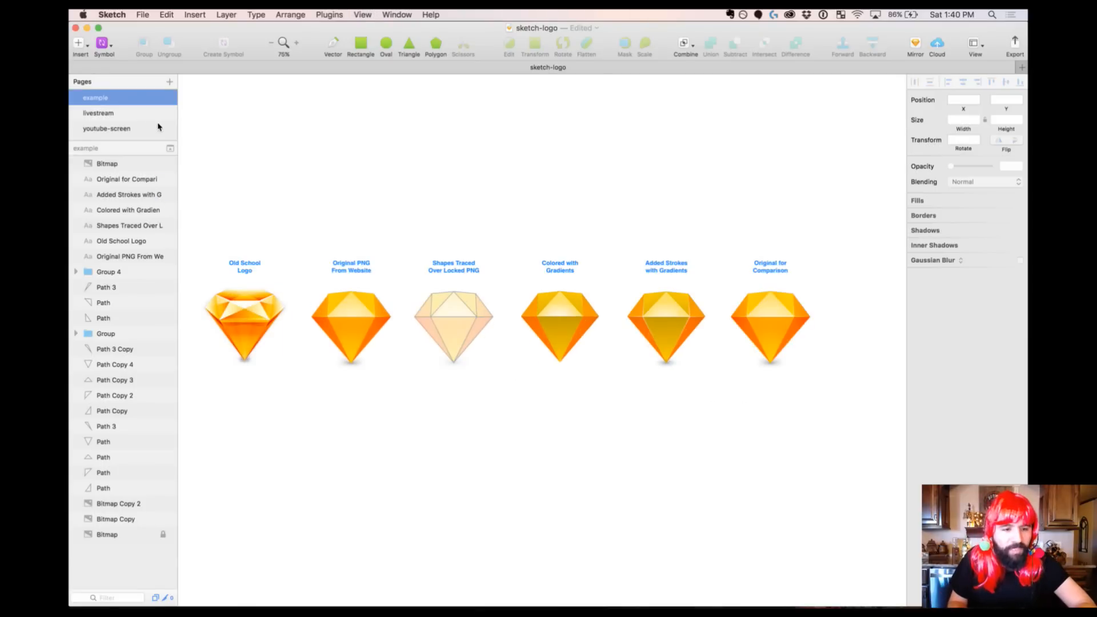
Look through the livestream and youtube-screen pages, inspecting the title and pictures on the yt-screen artboard
left_click(128, 113)
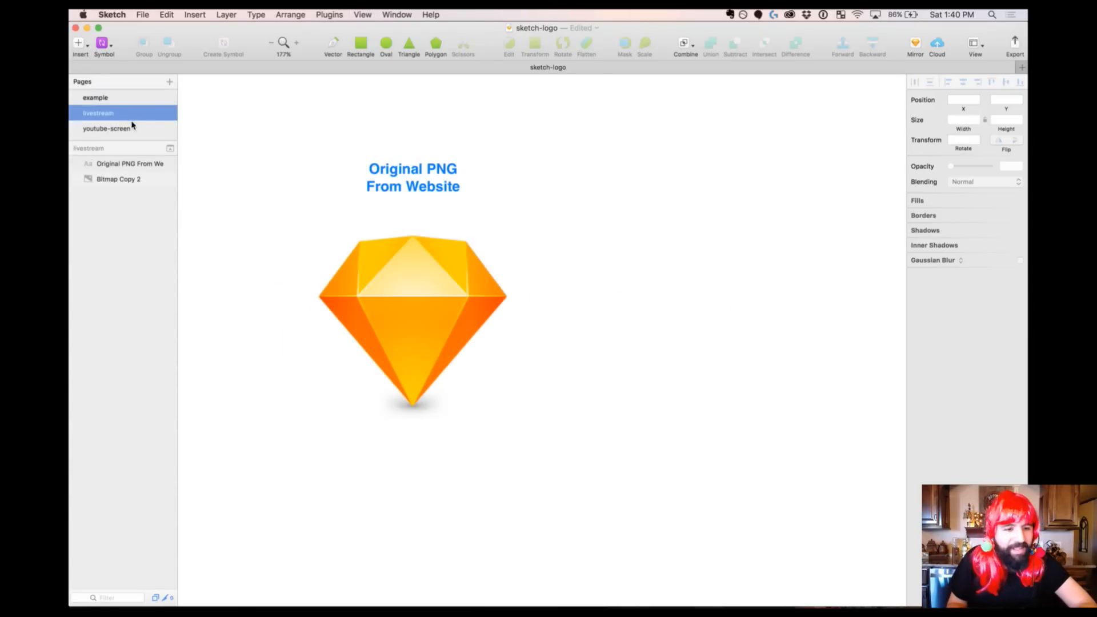
left_click(131, 127)
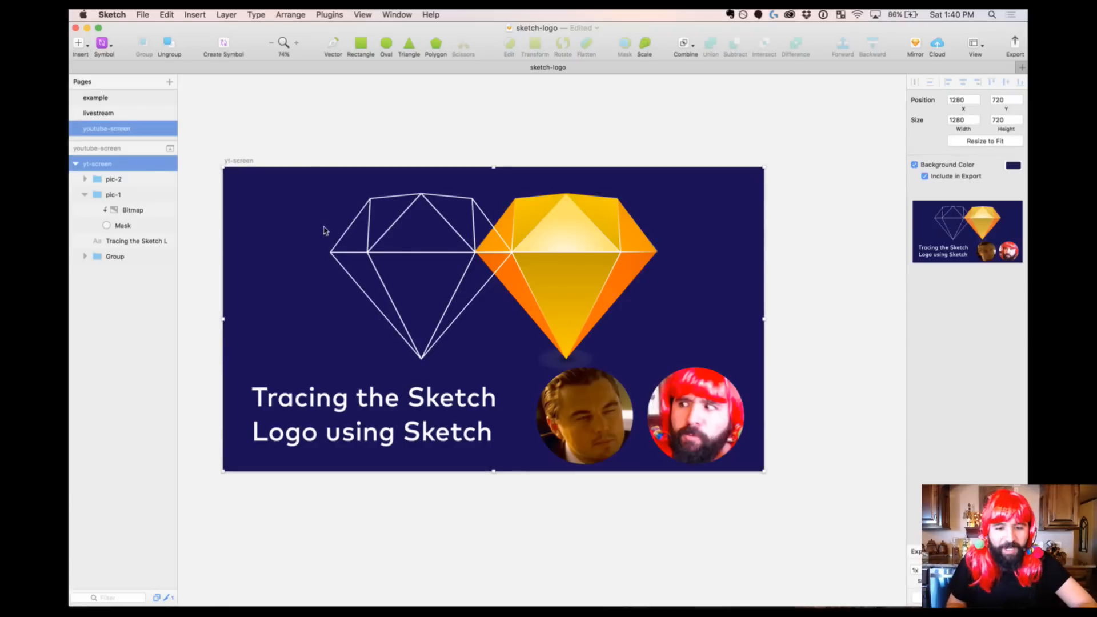
left_click(566, 534)
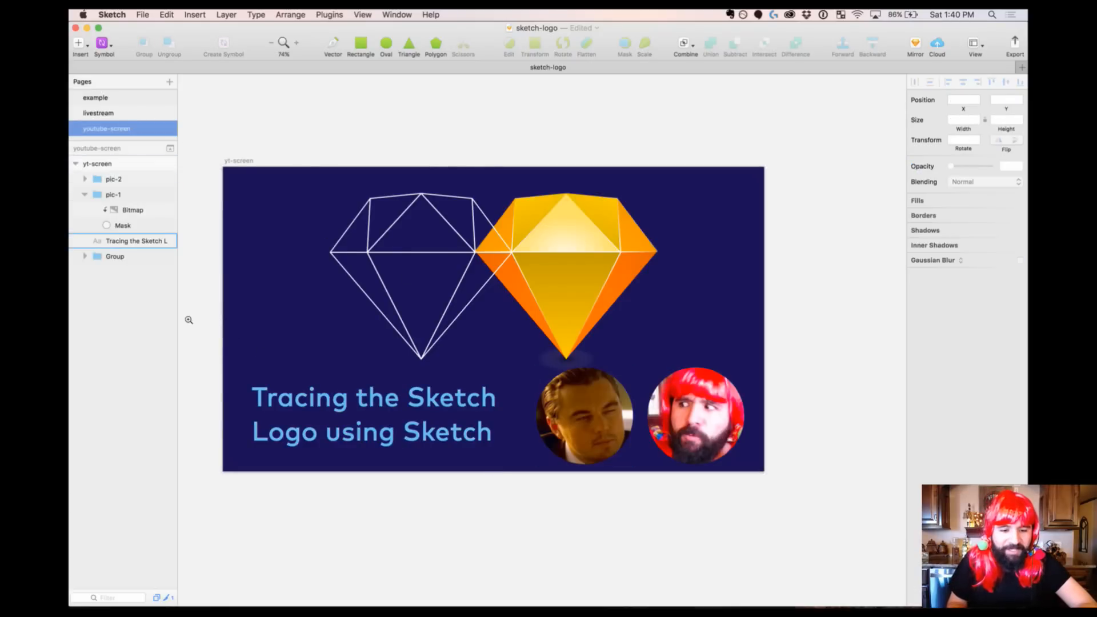
left_click_drag(189, 318, 770, 495)
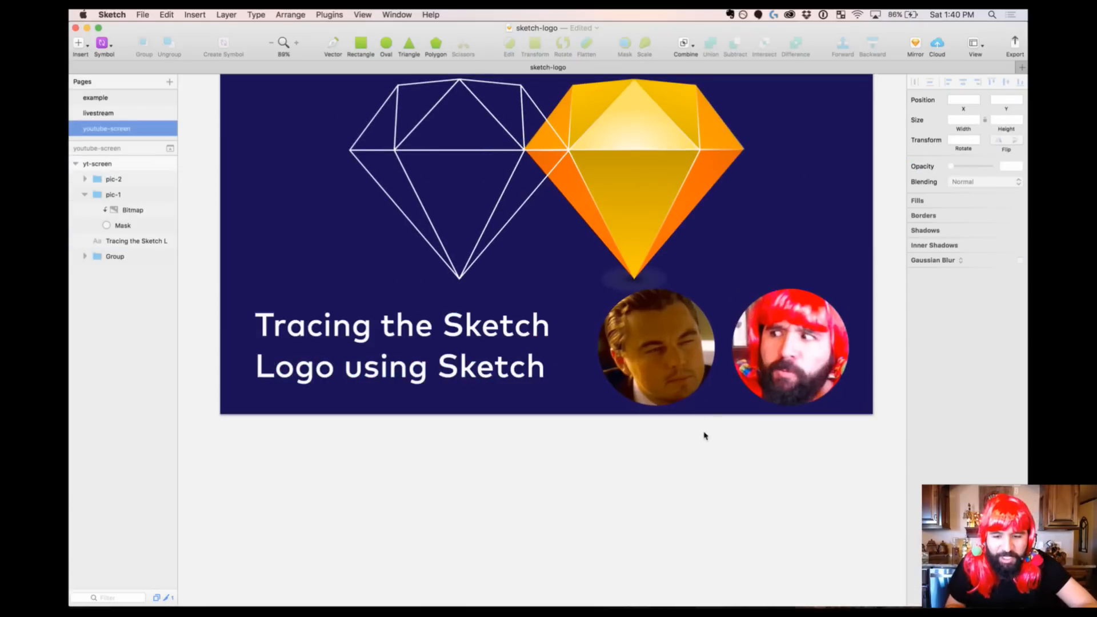
left_click(691, 386)
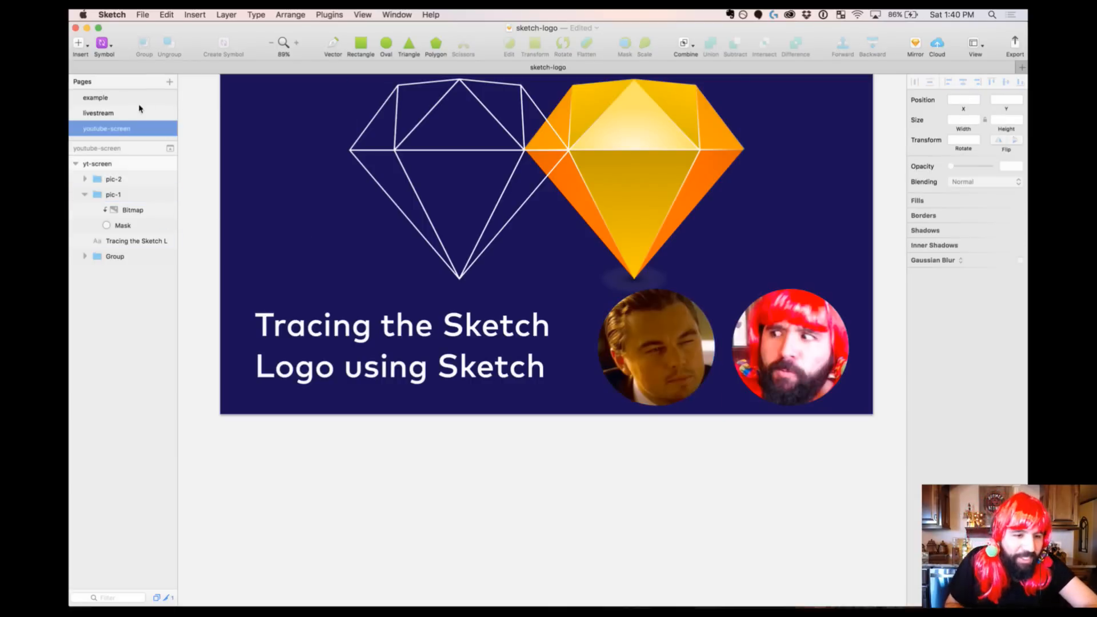
On the livestream page, rename the diamond bitmap layer to "image!"
left_click(122, 113)
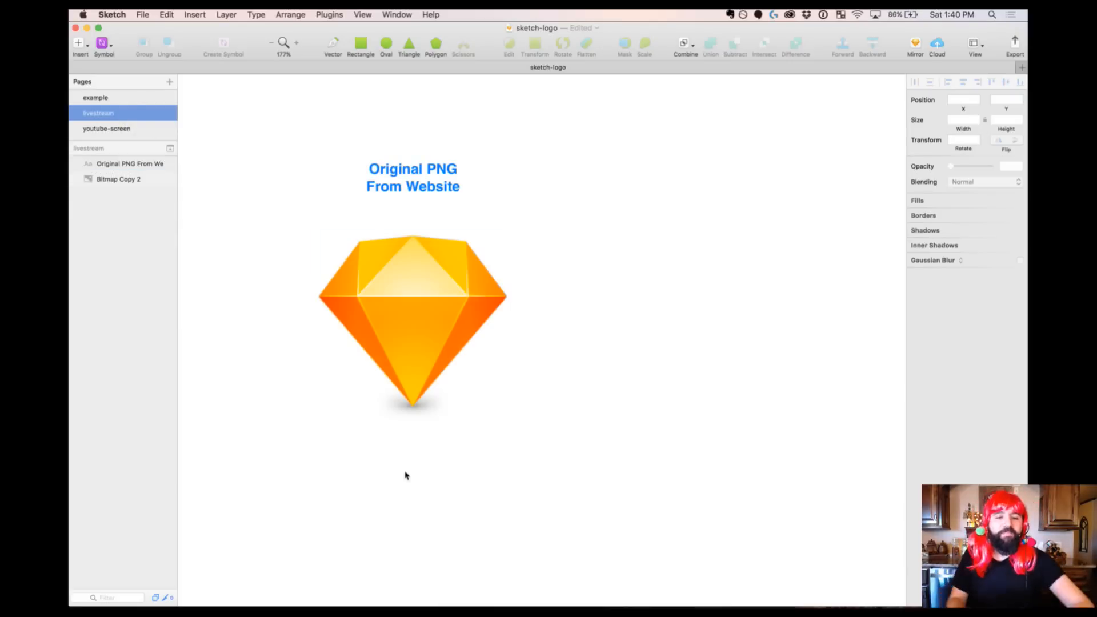
left_click(416, 362)
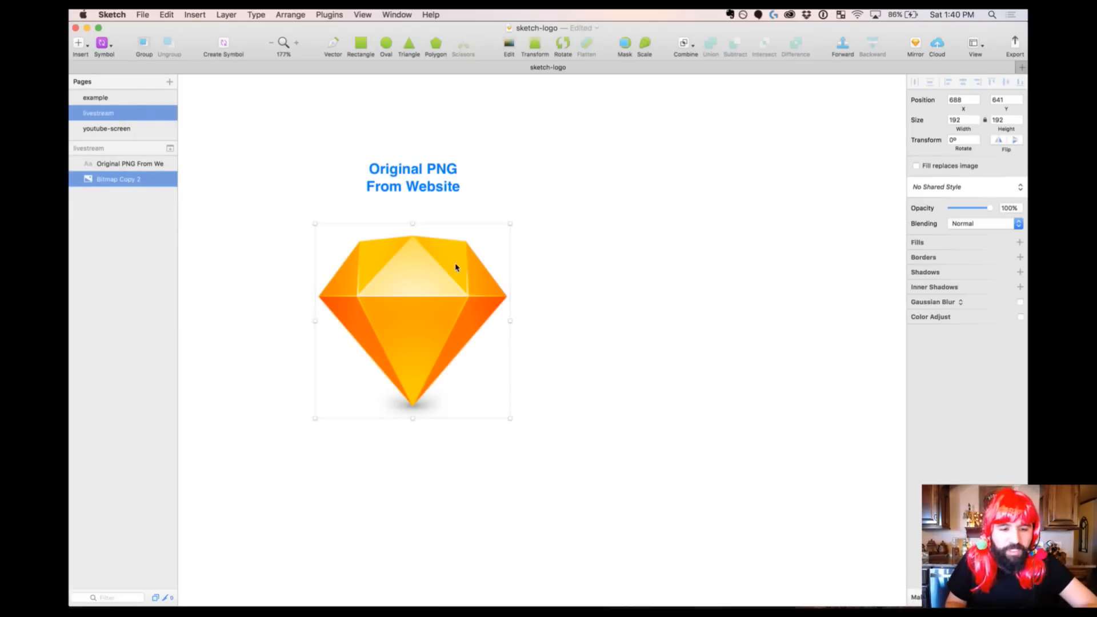
double_click(127, 179)
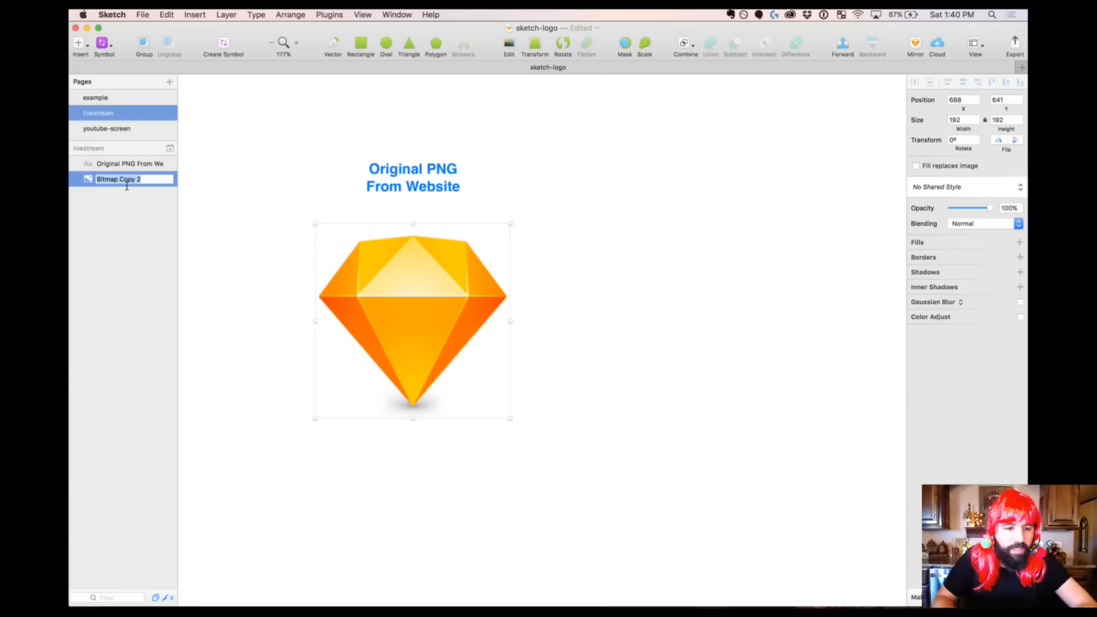
type("image!")
key("Return")
left_click(582, 212)
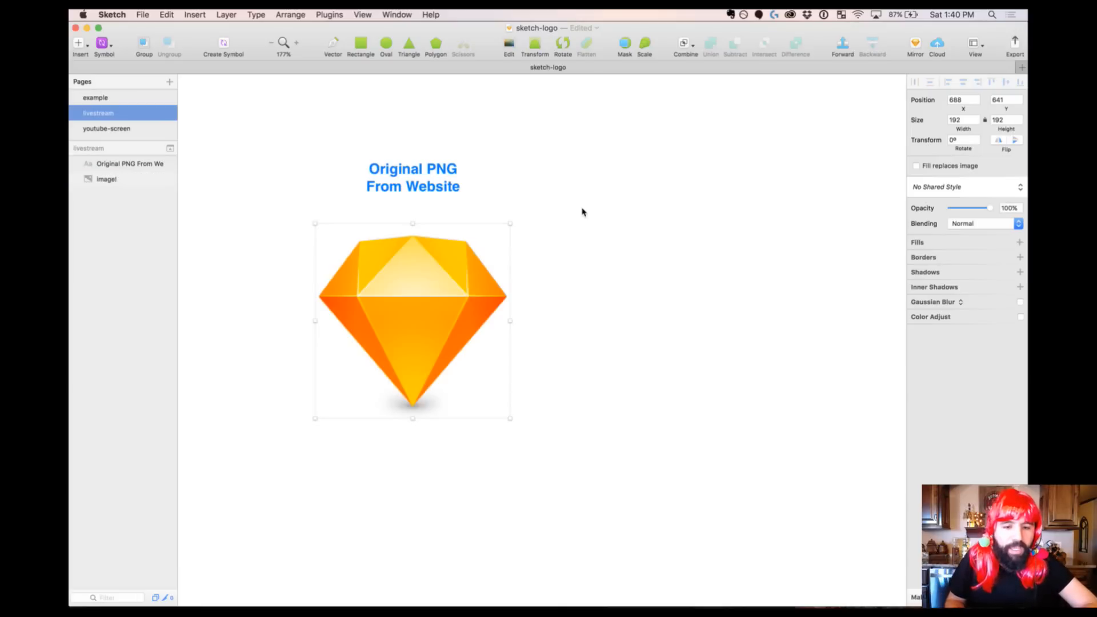
Duplicate the diamond image and place the copy to the right of the original at X 979, Y 641
scroll(583, 212, "right", 3)
left_click(384, 257)
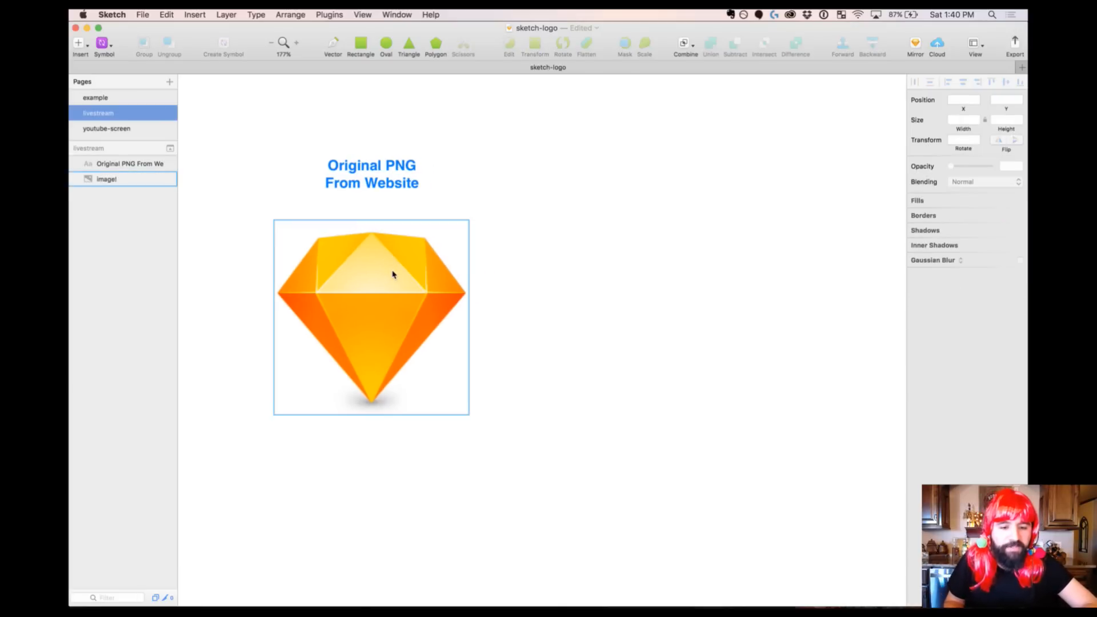
left_click_drag(377, 274, 674, 286)
scroll(382, 250, "right", 3)
scroll(301, 279, "left", 1)
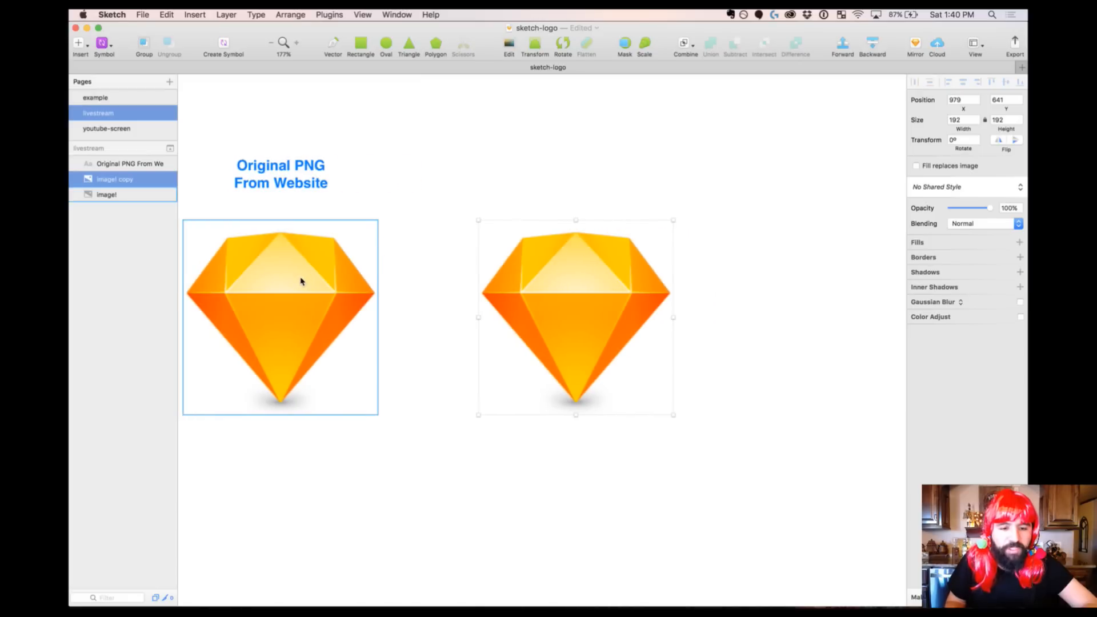
Set the opacity of the duplicated diamond image to 30%
key("z")
left_click_drag(410, 152, 655, 424)
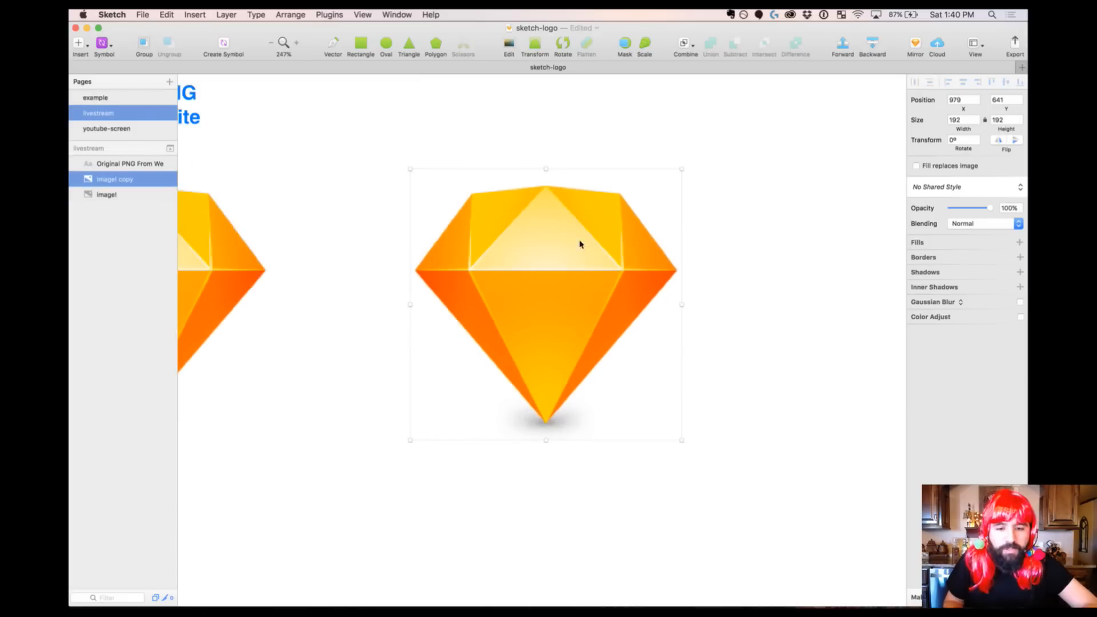
left_click_drag(400, 155, 864, 491)
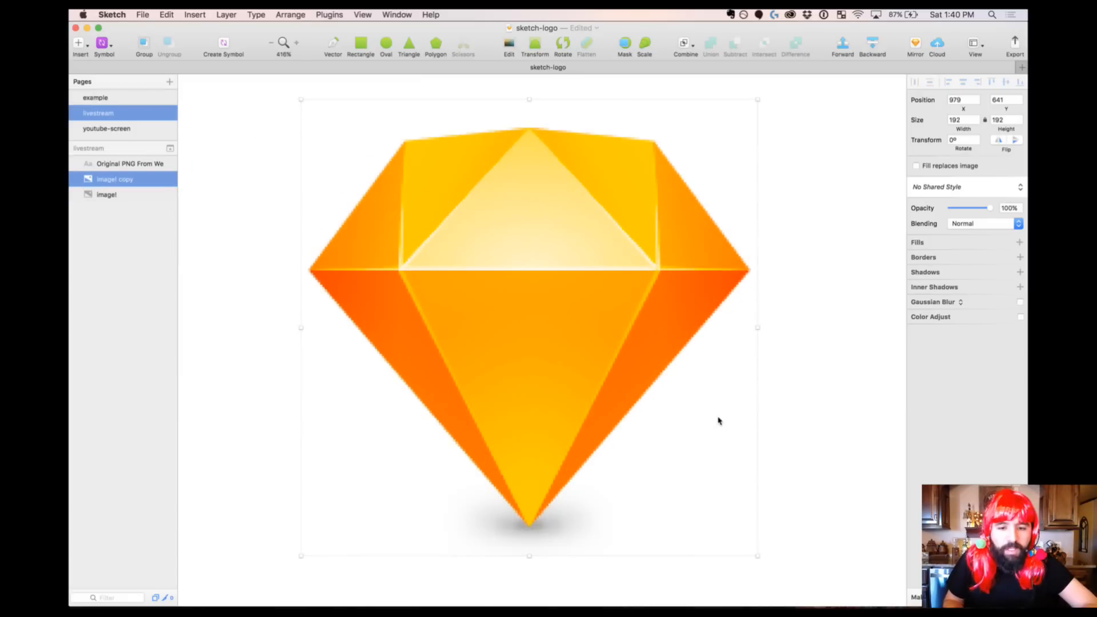
scroll(717, 419, "up", 1)
key("super+minus")
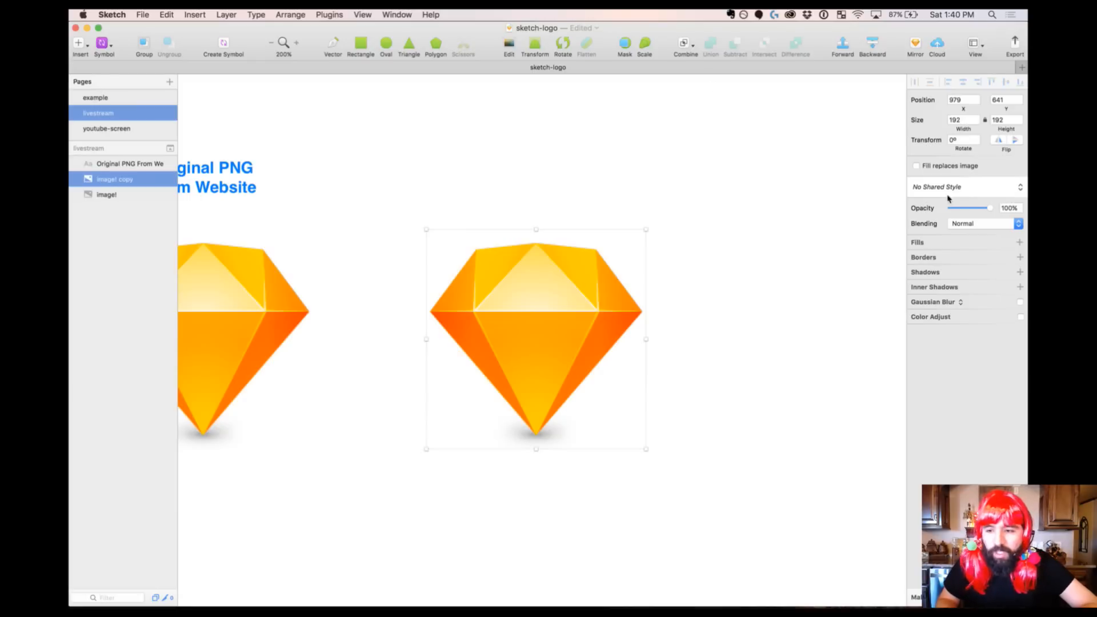
left_click(1005, 215)
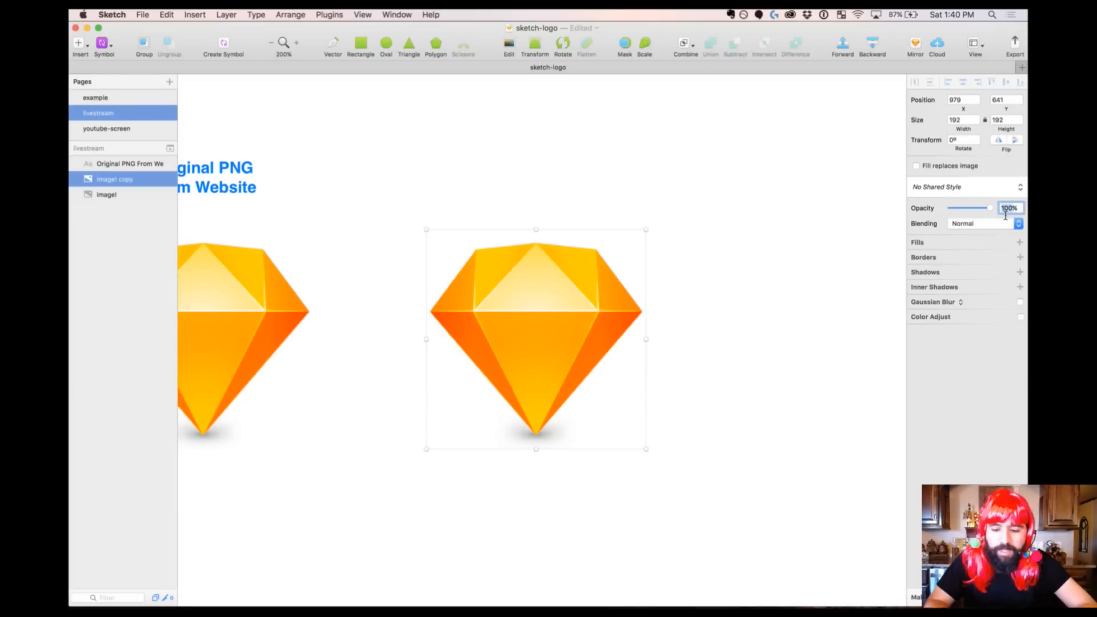
type("30")
key("Return")
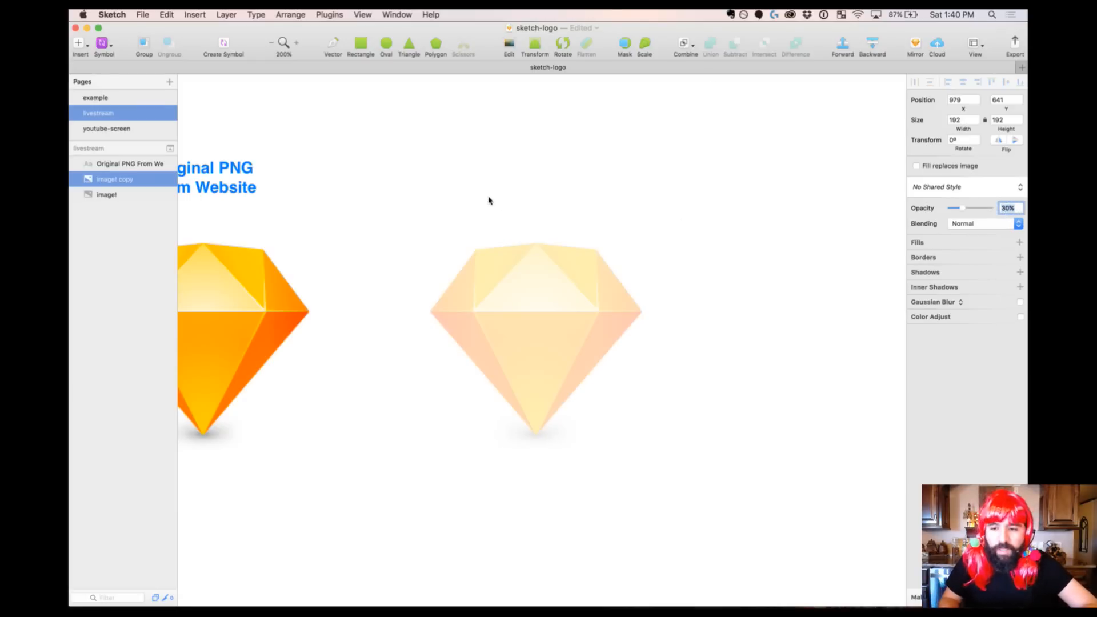
left_click(488, 200)
Lock the faded diamond copy so that it cannot be selected or moved on the canvas
left_click_drag(376, 199, 718, 501)
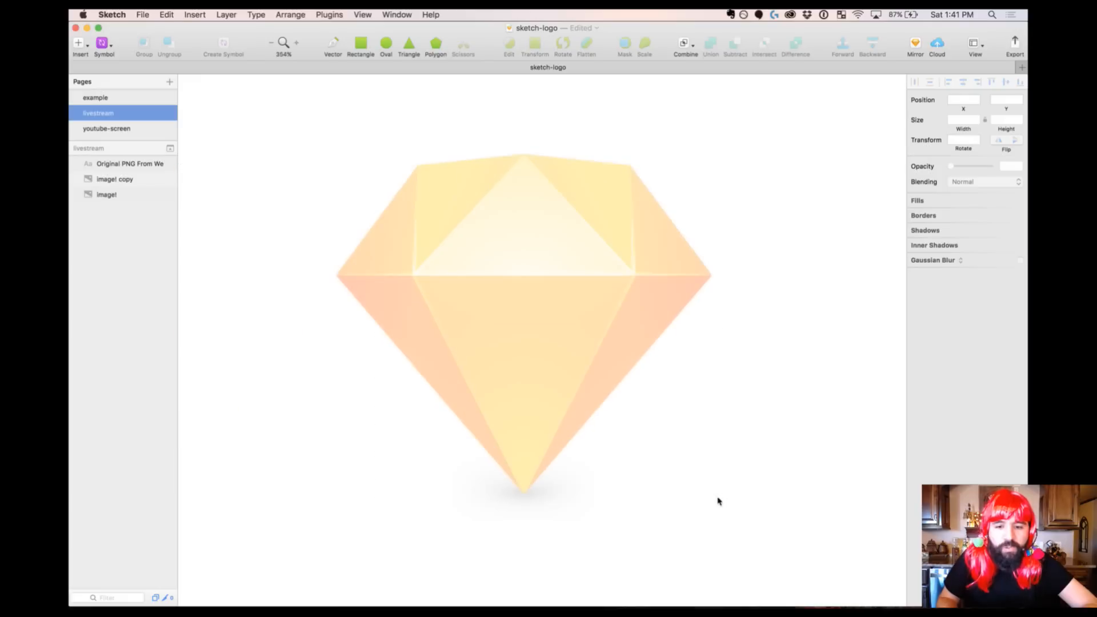
left_click(481, 298)
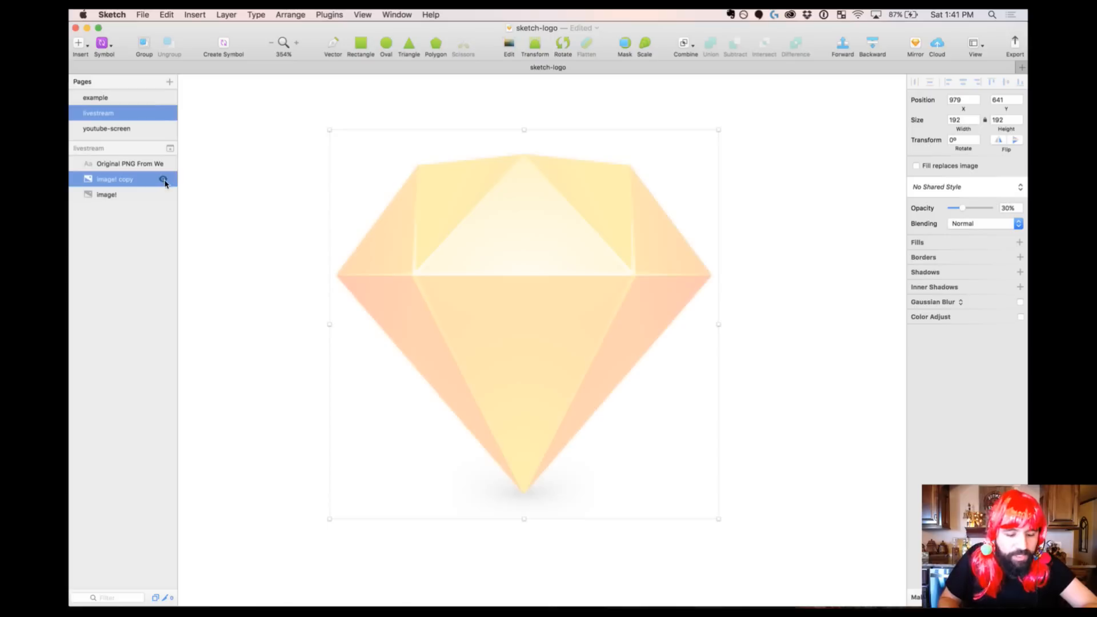
key("alt")
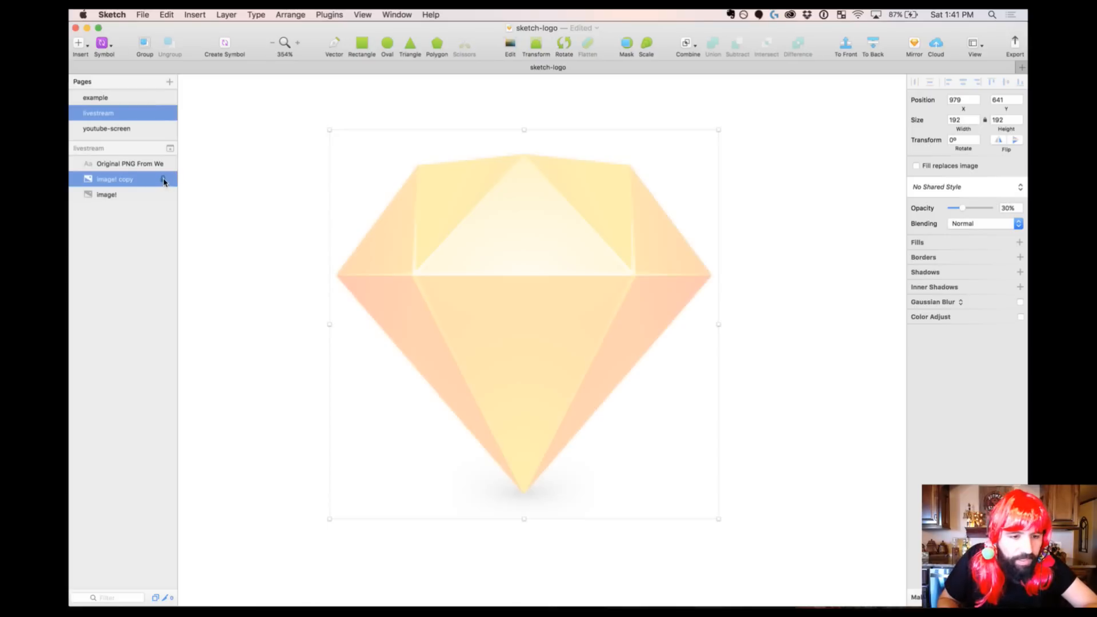
left_click(164, 180, "alt")
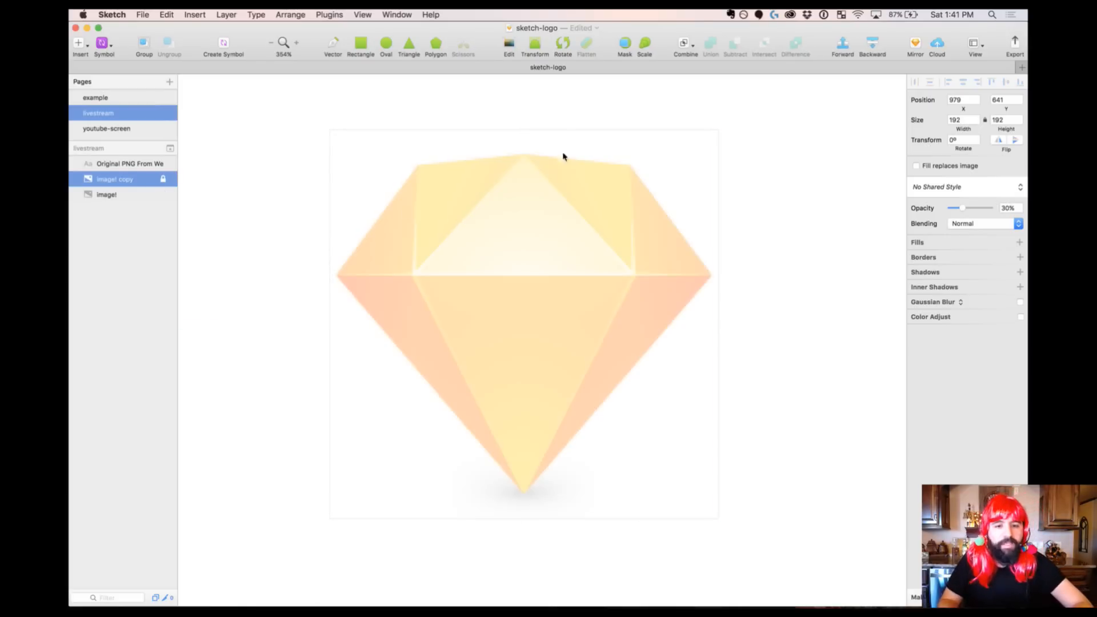
left_click(403, 186)
left_click_drag(373, 141, 765, 422)
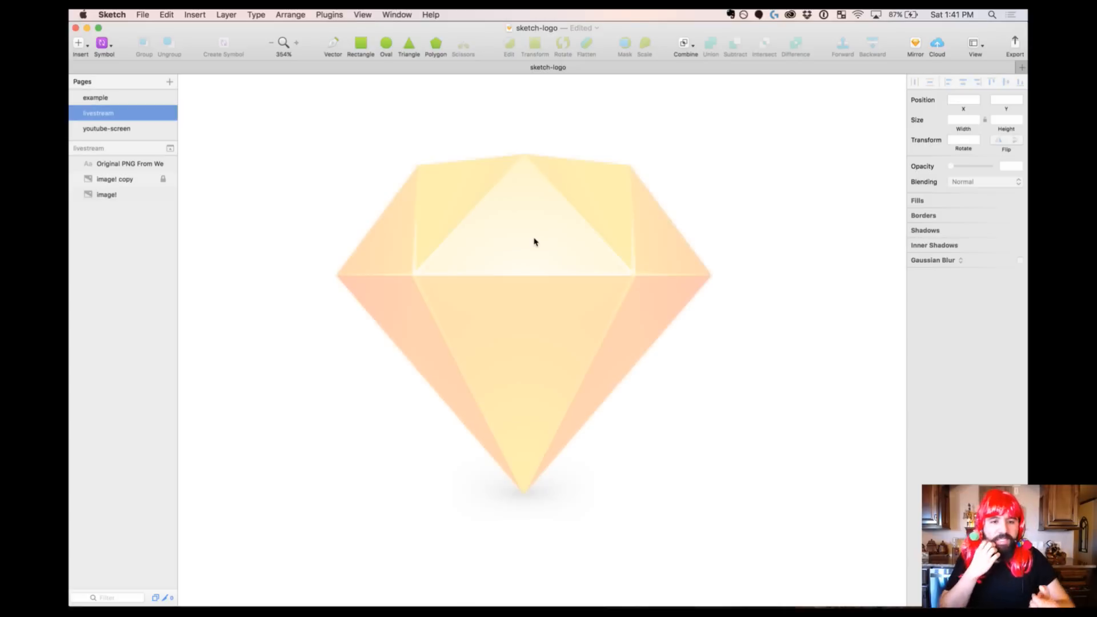
Switch to Chrome to check the YouTube livestream status and live chat, and return to Sketch
key("super+Tab")
key("super+Tab")
key("super+Tab")
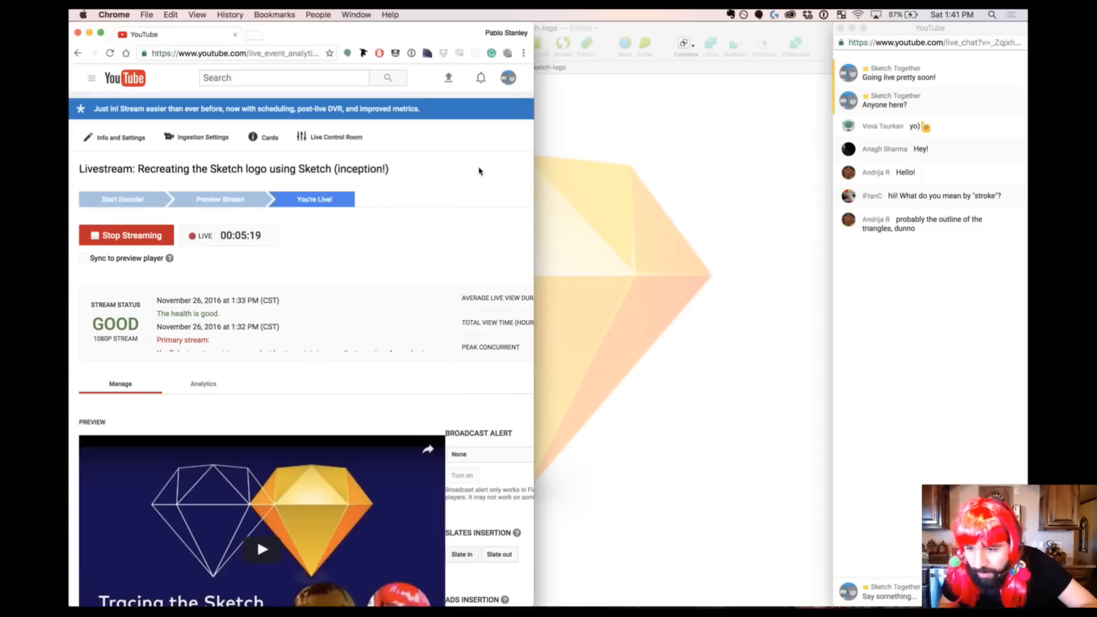
left_click(714, 231)
key("super+Tab")
key("super+Tab")
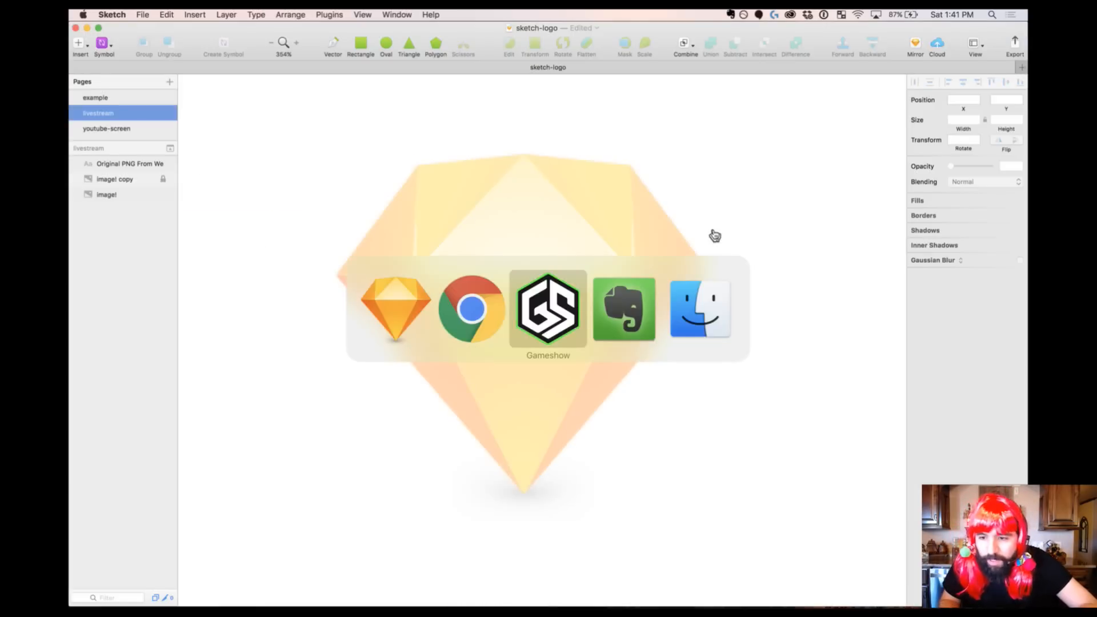
key("super+shift+Tab")
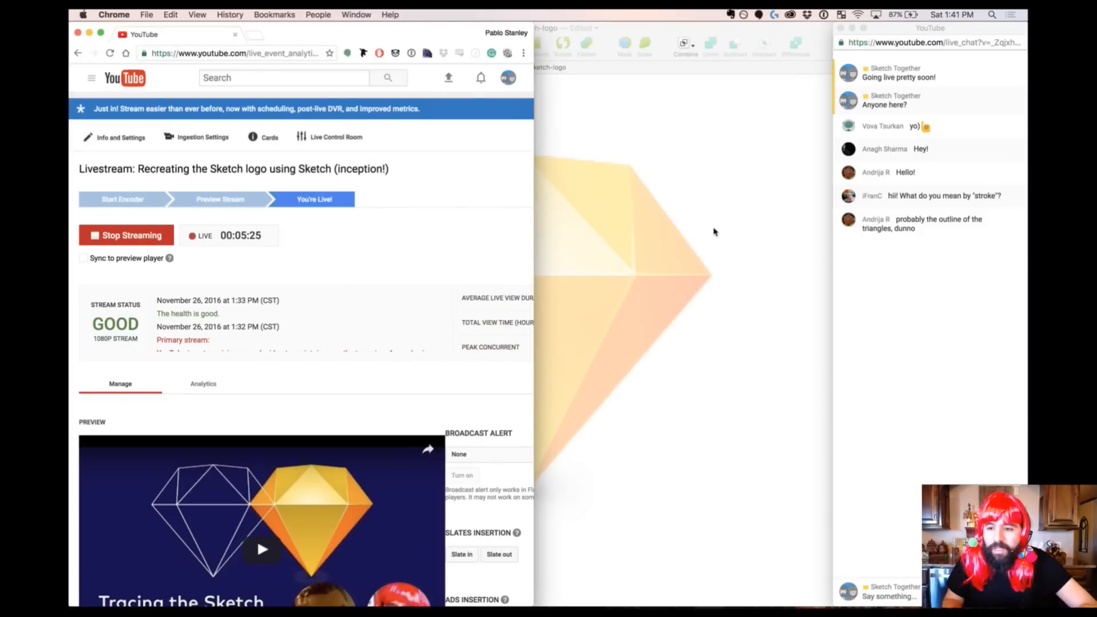
left_click(714, 231)
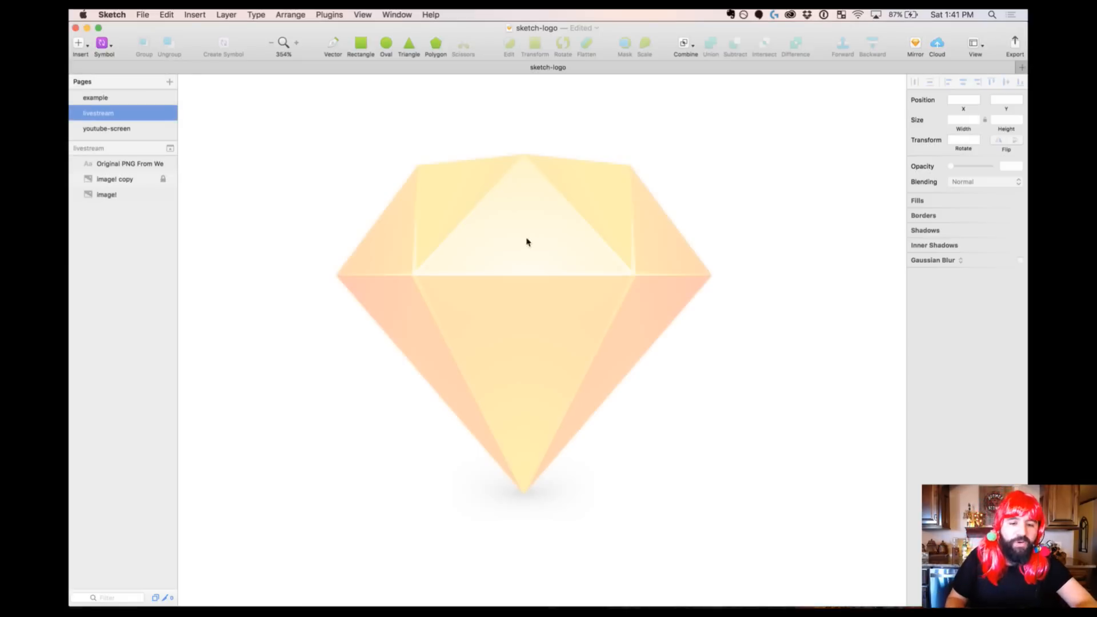
Draw a trial rectangle of about 64 × 49 px over the diamond's upper-left corner and delete it
left_click(361, 42)
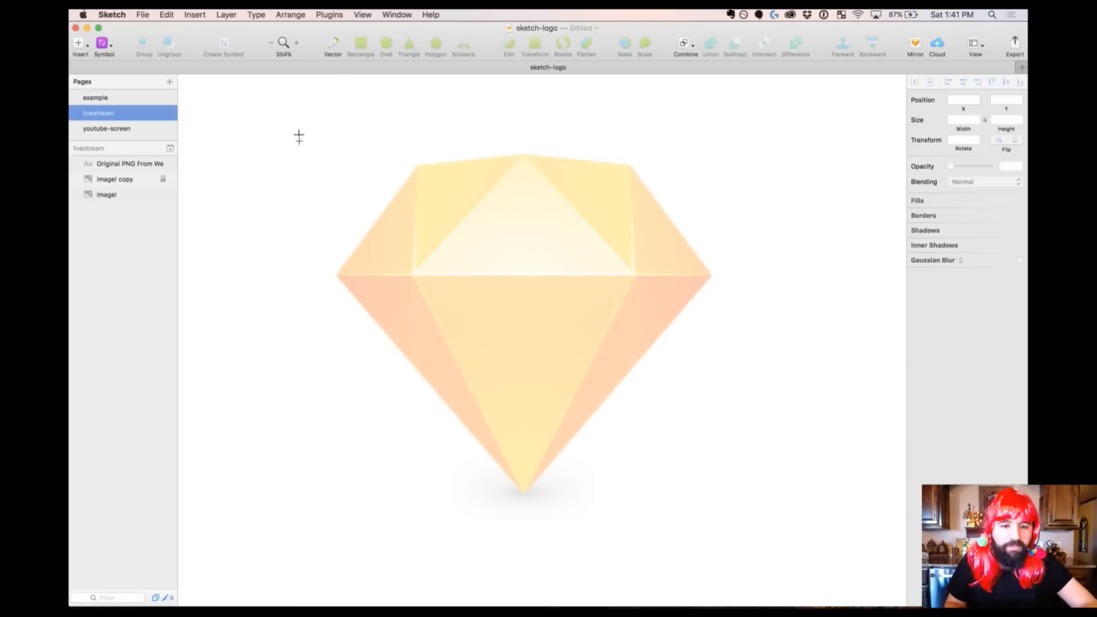
left_click_drag(300, 135, 428, 232)
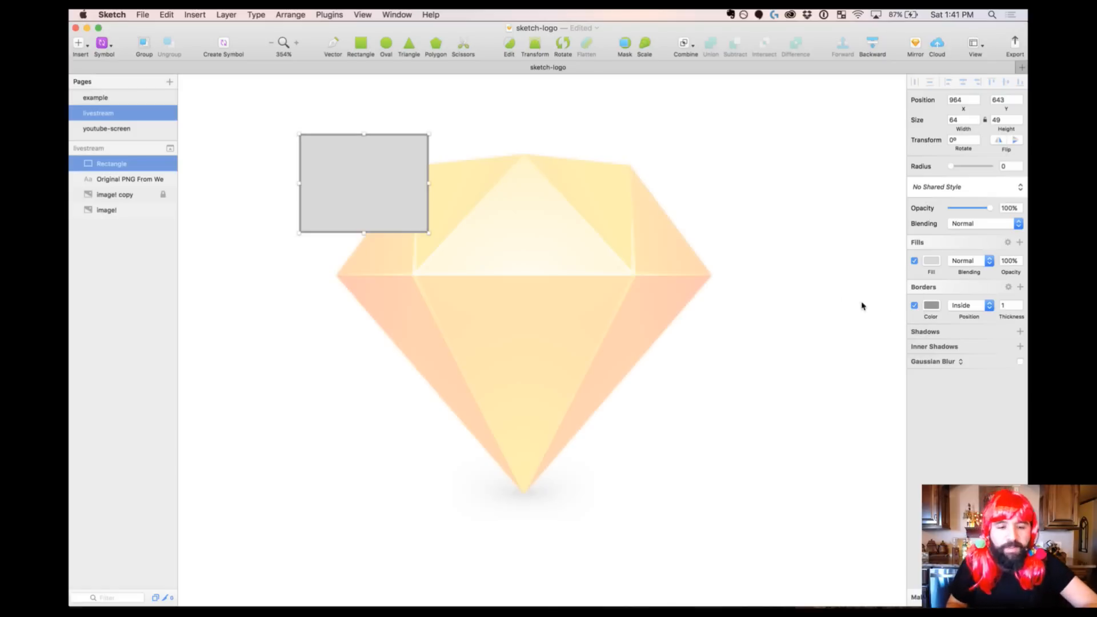
key("BackSpace")
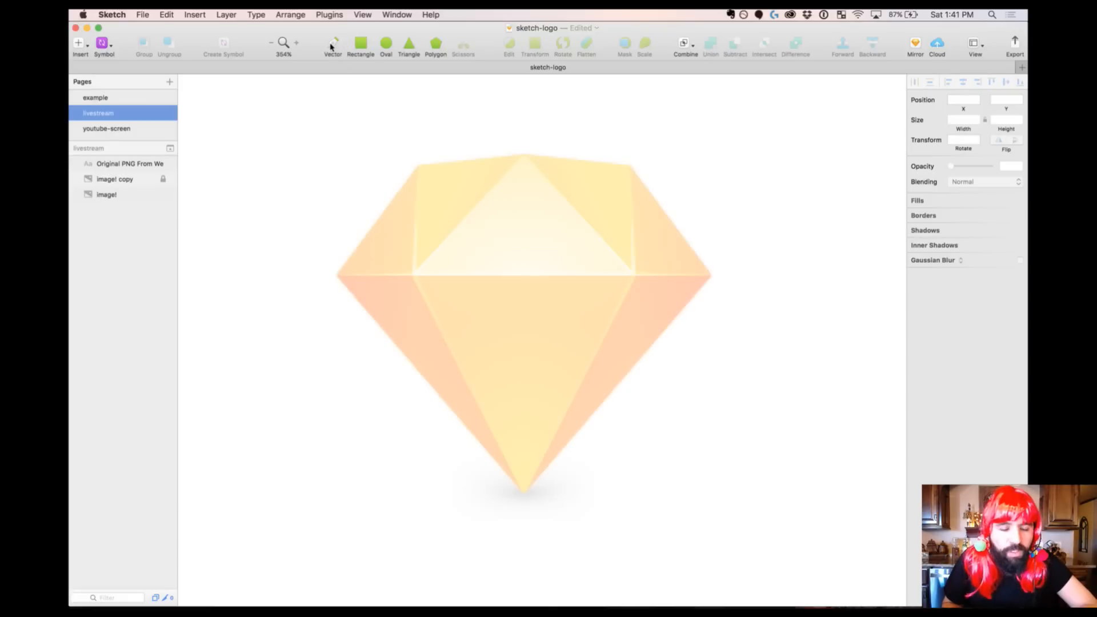
Trace the diamond's upper-left yellow facet with the Vector tool as a closed triangle about 54 × 59 px
key("v")
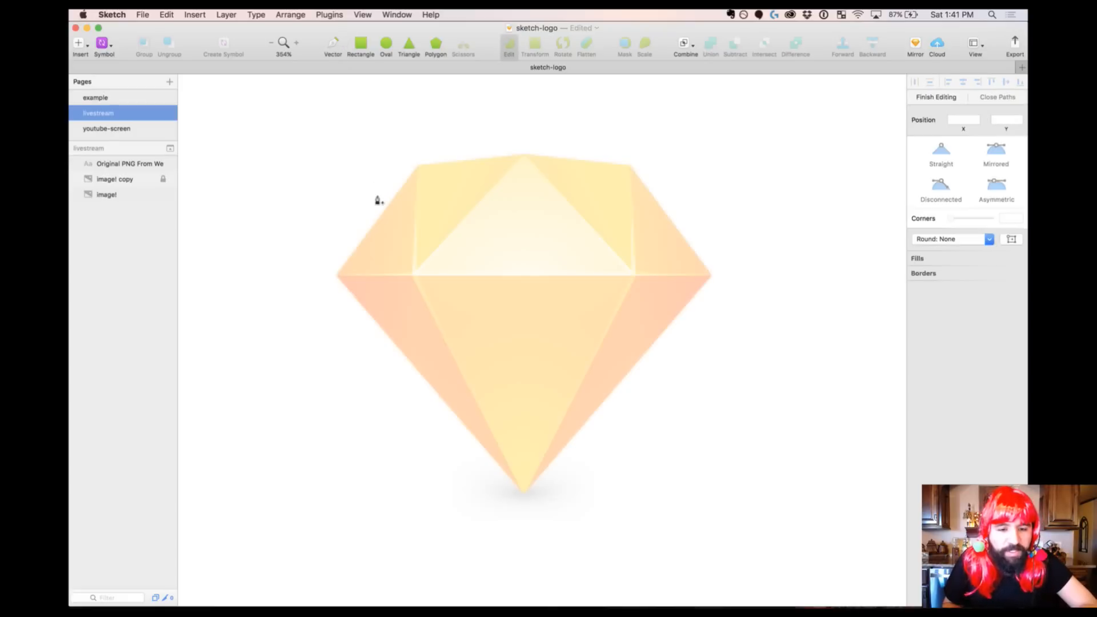
key("Escape")
left_click(336, 44)
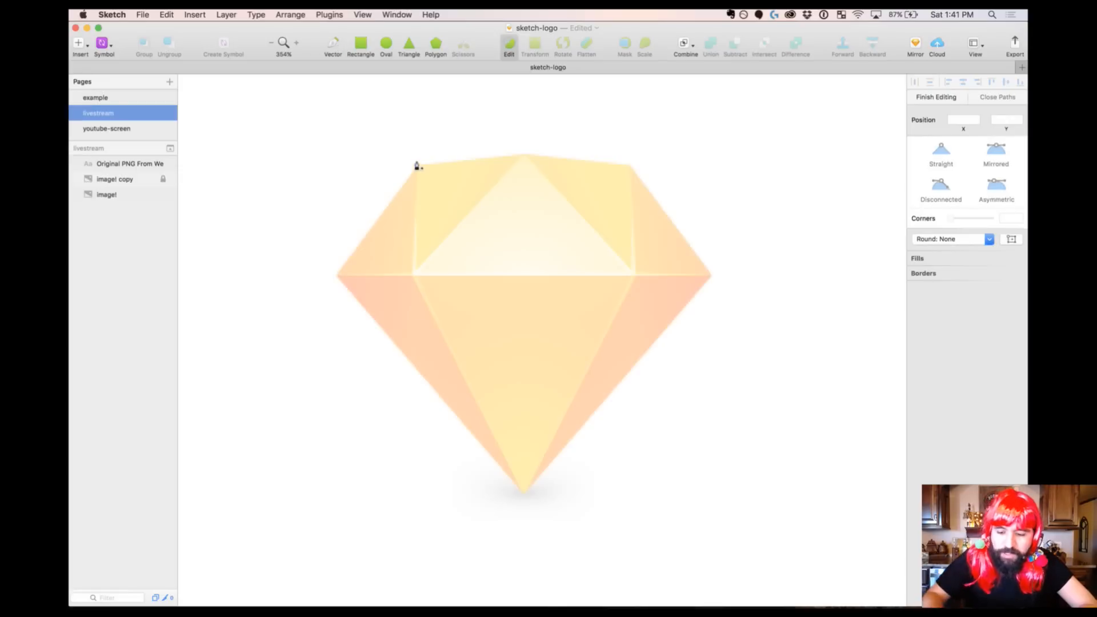
scroll(417, 166, "up", 6)
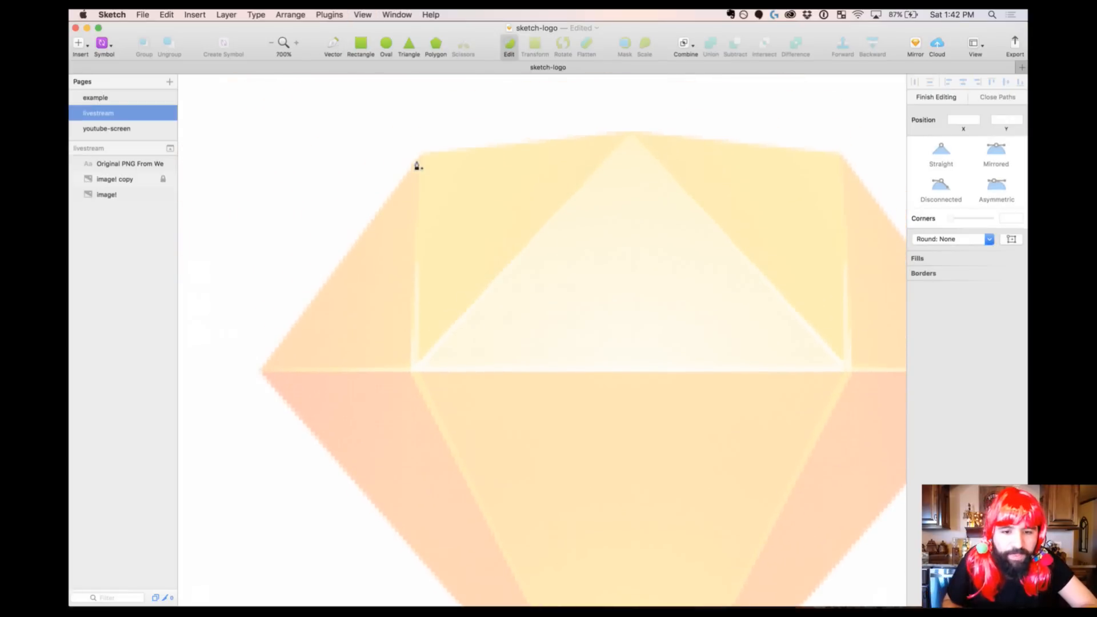
left_click(423, 154)
left_click(413, 366)
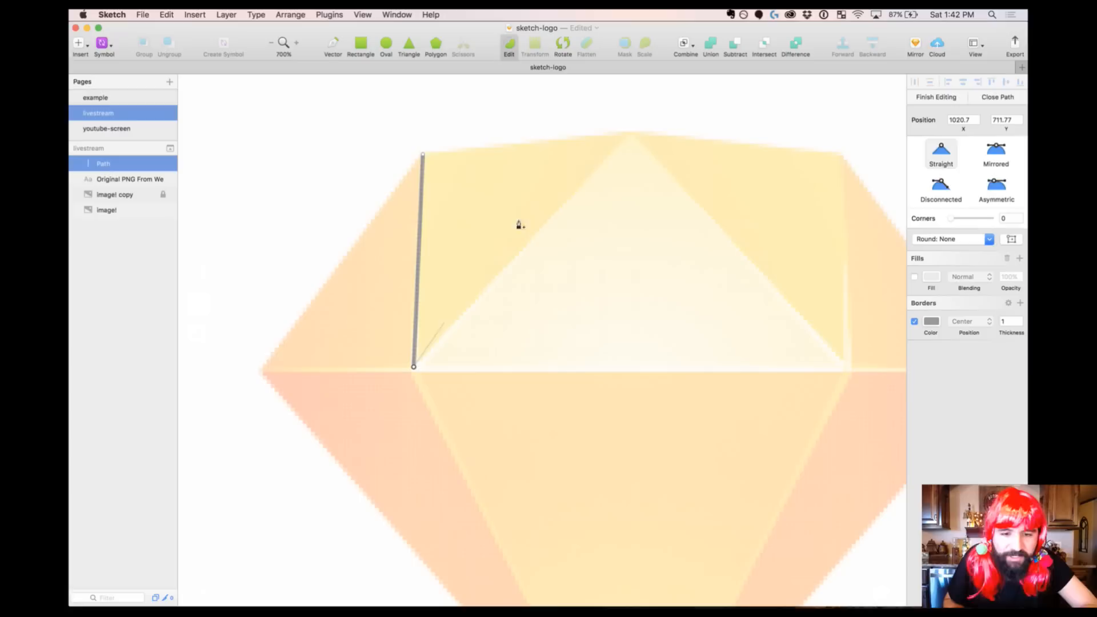
left_click(629, 131)
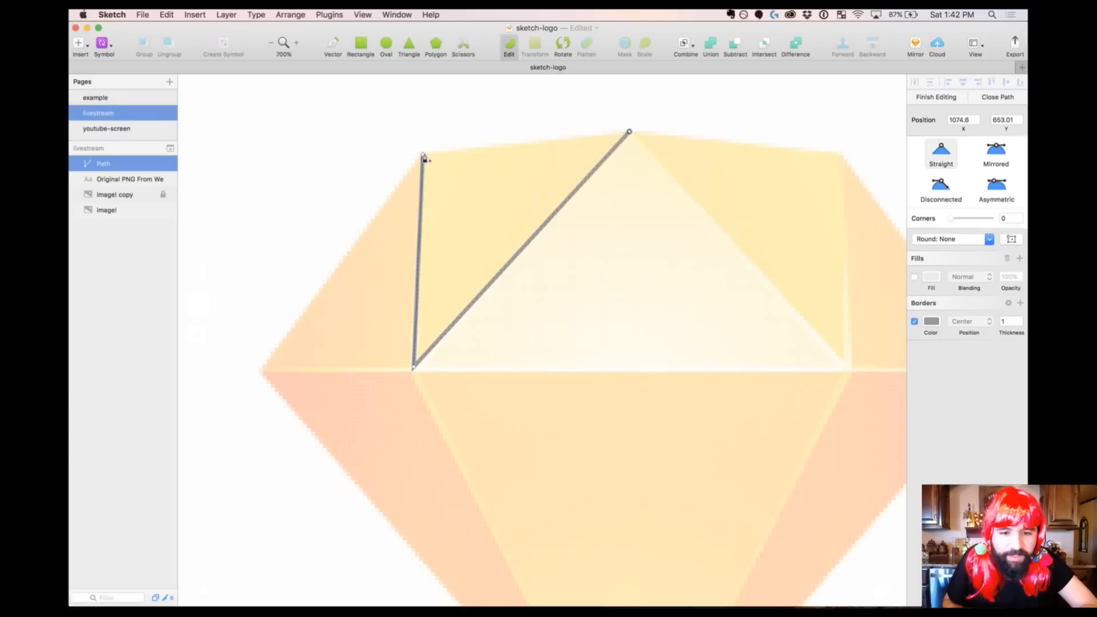
left_click(424, 155)
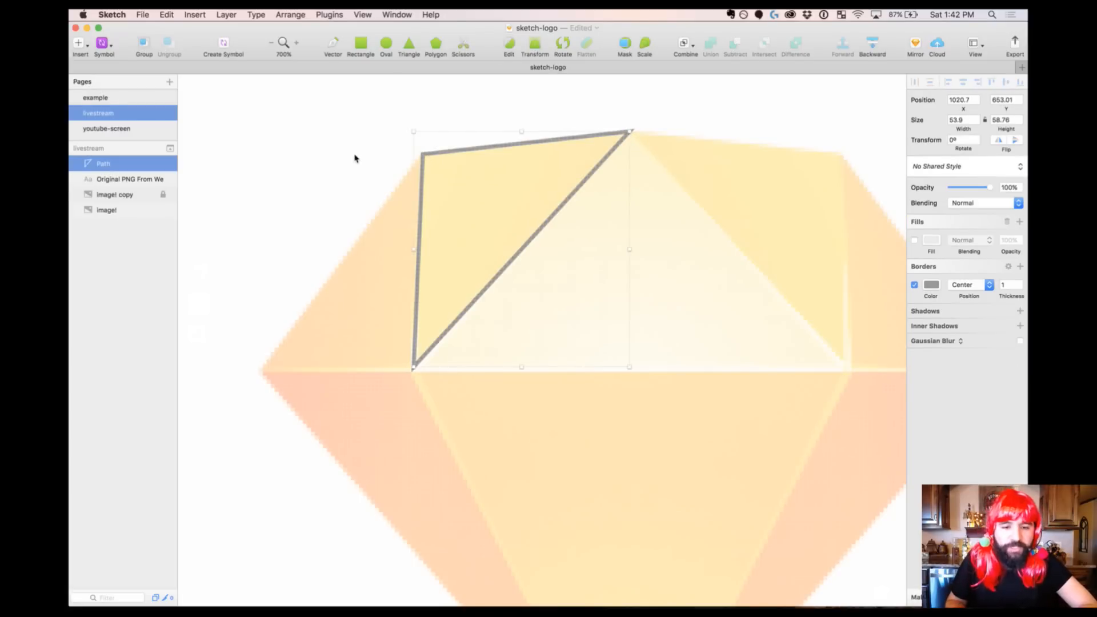
Round the traced yellow facet triangle to whole pixels
scroll(355, 159, "down", 3)
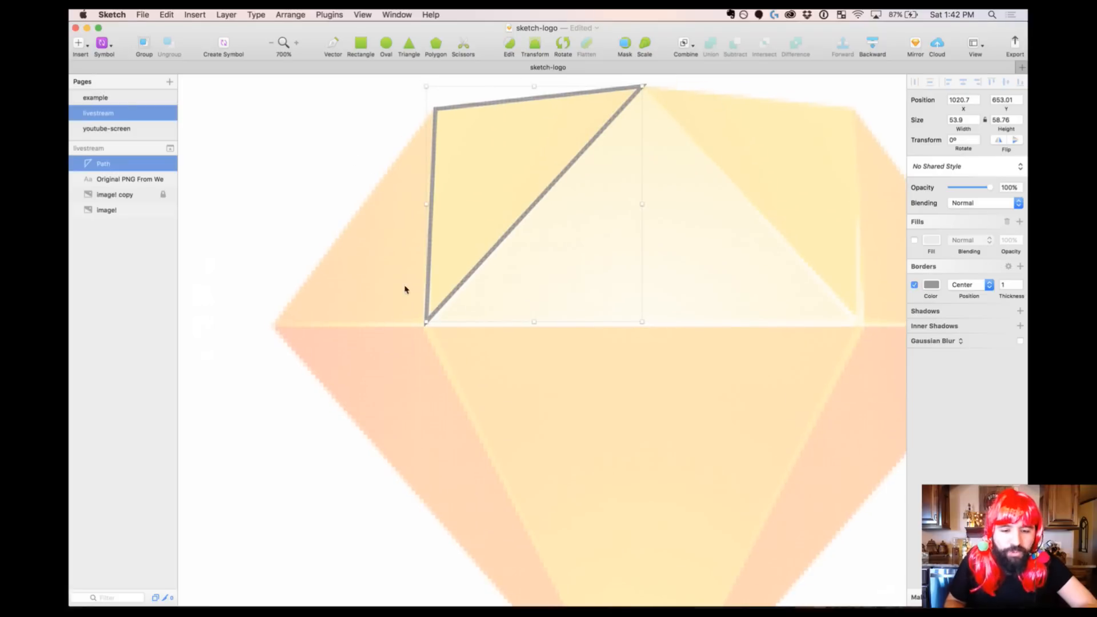
left_click(224, 15)
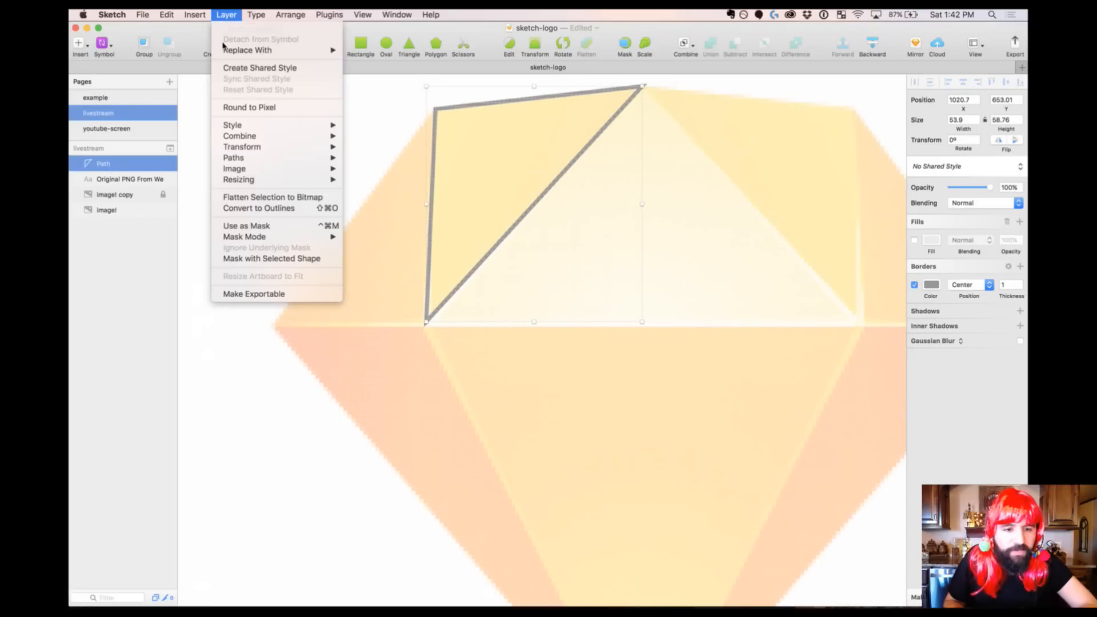
left_click(288, 109)
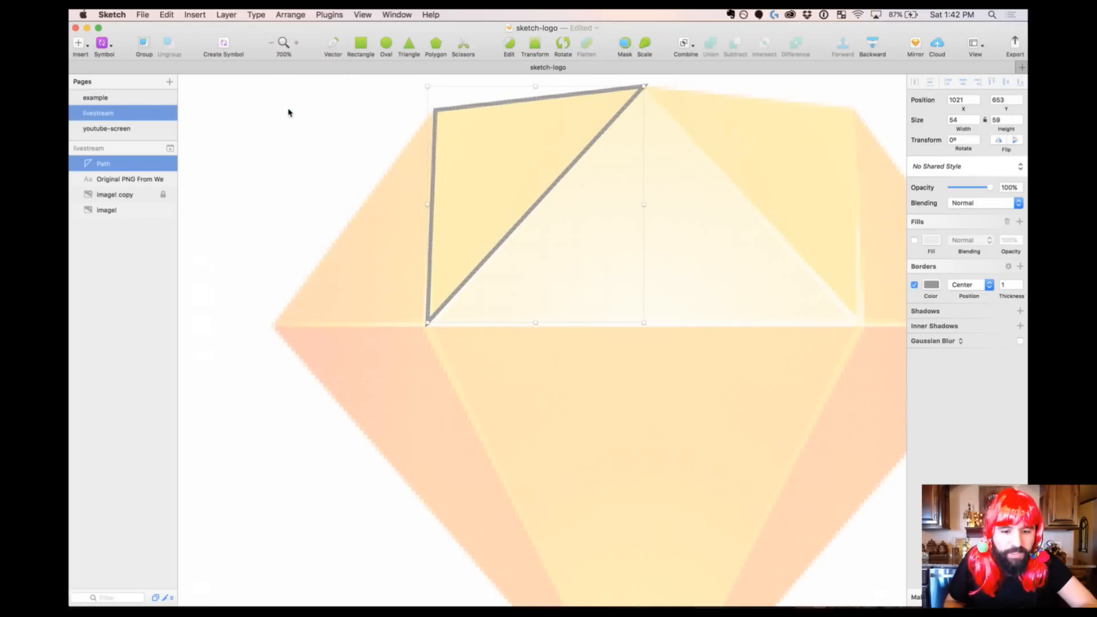
Nudge the triangle's lower-left point 1 px left to X 1020 and finish editing the path
double_click(428, 322)
left_click(428, 322)
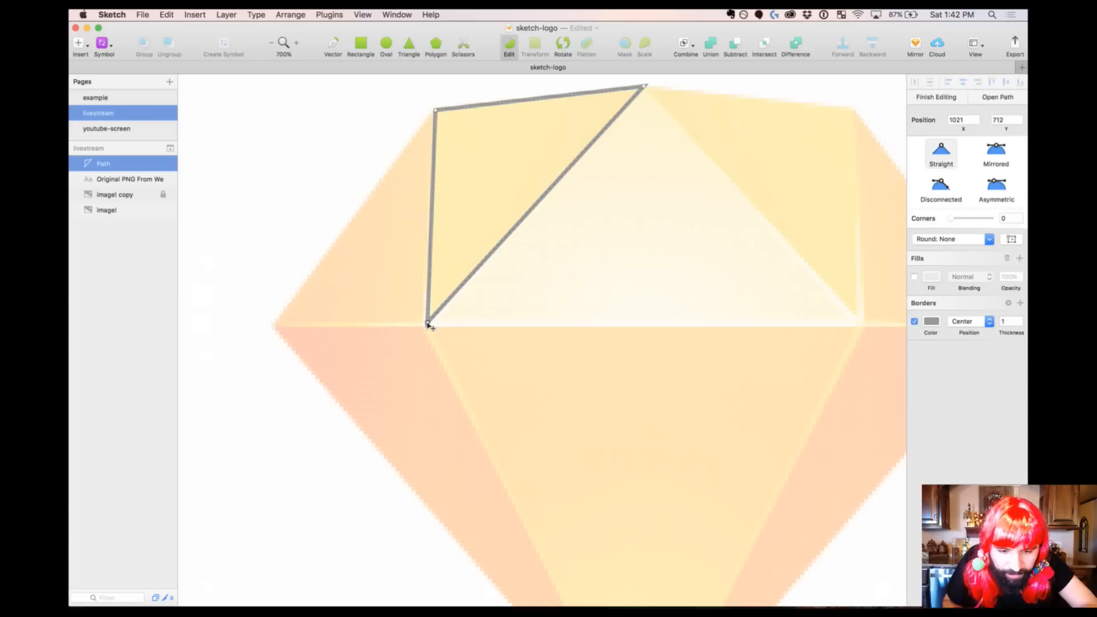
key("Left")
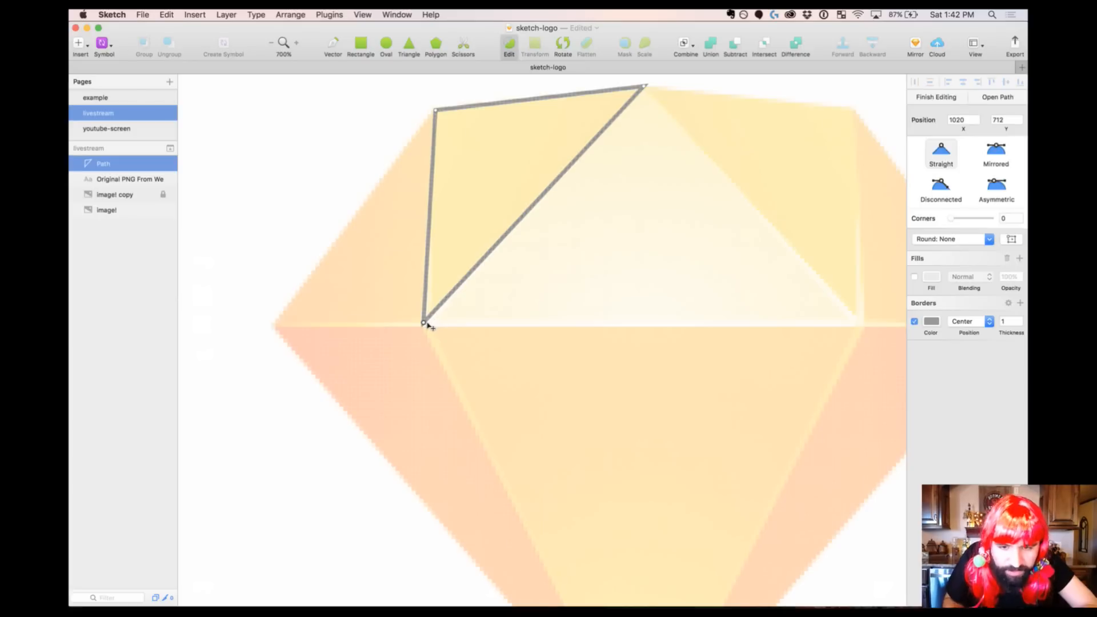
left_click(634, 137)
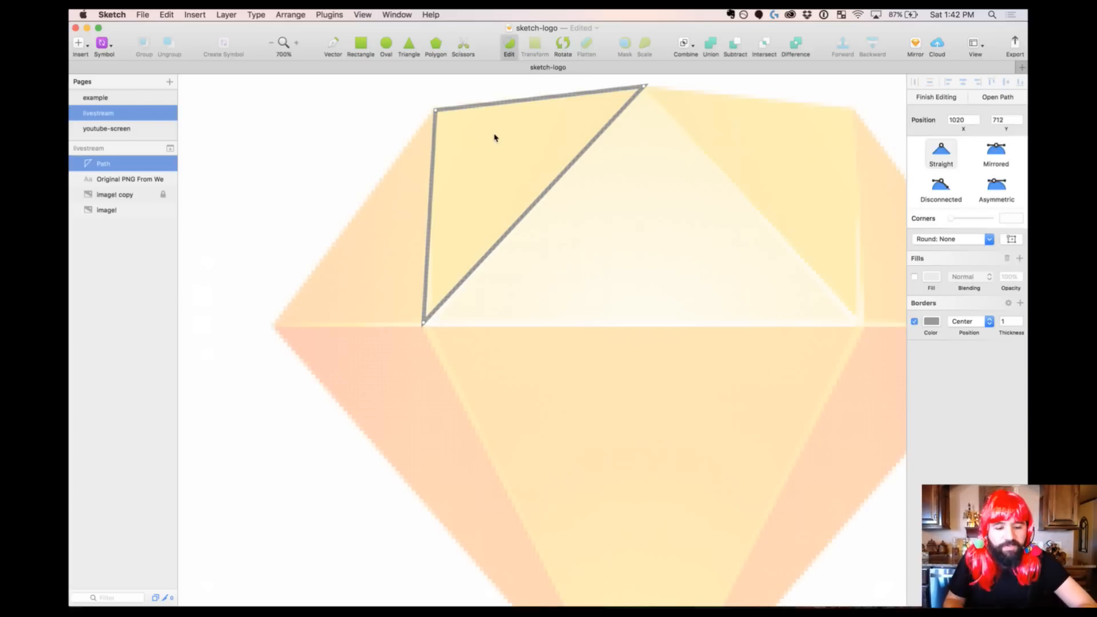
key("Escape")
left_click(346, 112)
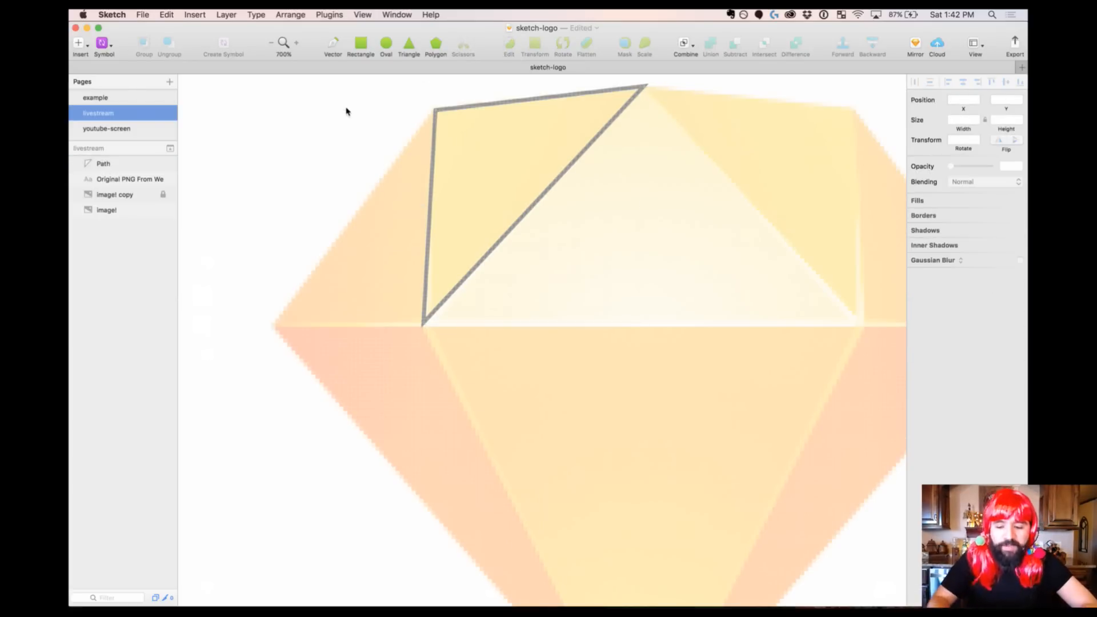
Duplicate the yellow facet's triangle and keep the copy in place exactly over the original
key("super+minus")
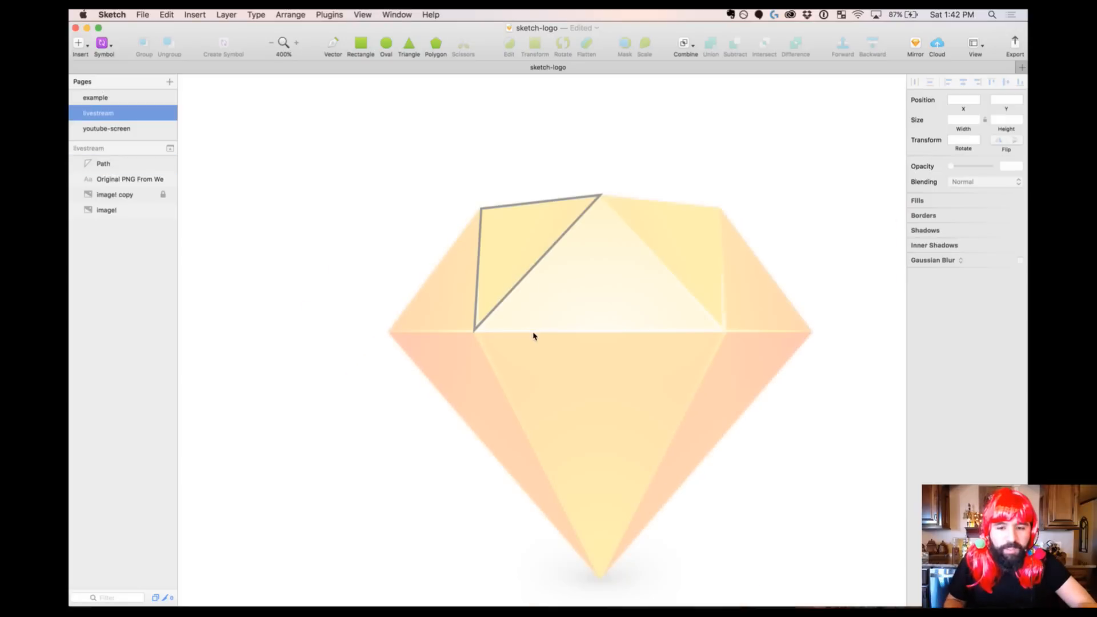
left_click_drag(379, 140, 688, 440)
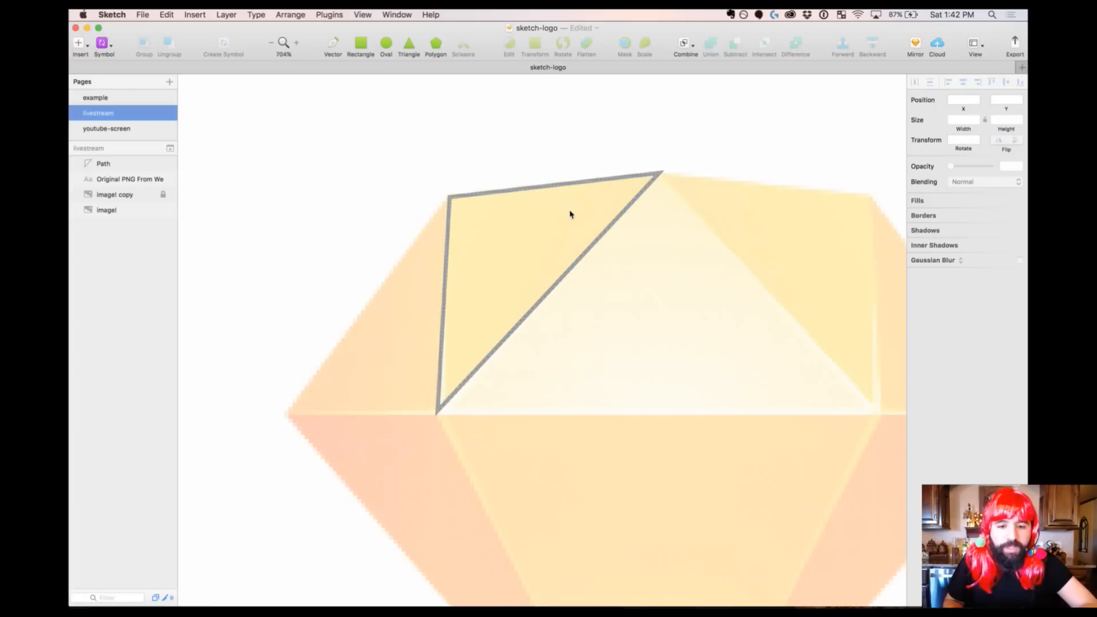
left_click(487, 187)
scroll(487, 189, "right", 3)
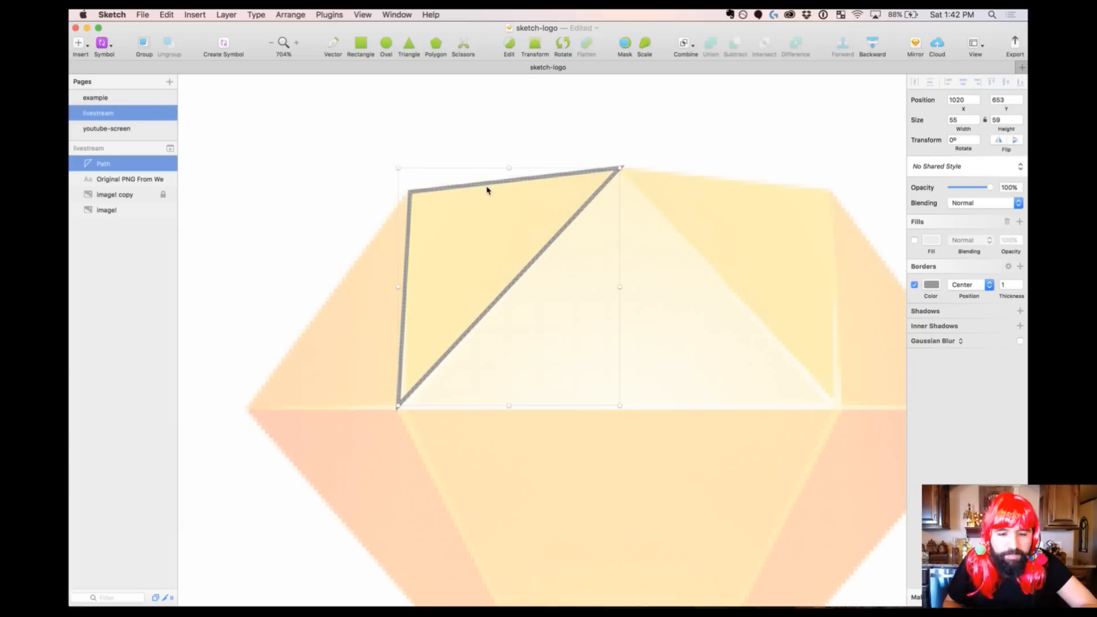
left_click(445, 130)
left_click_drag(443, 189, 402, 146)
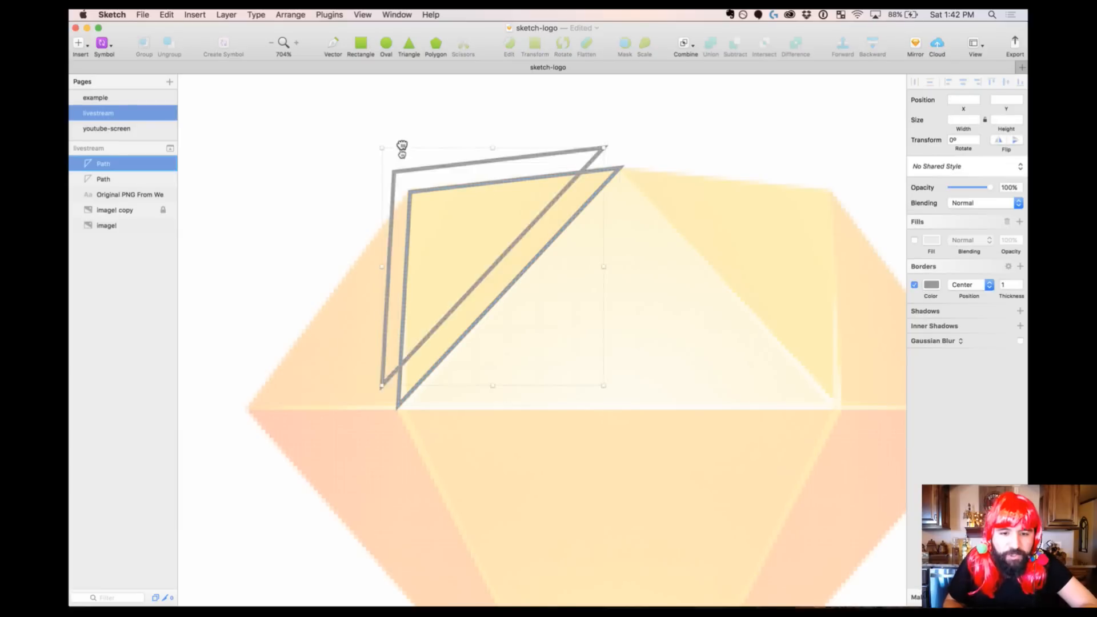
key("super+z")
left_click(509, 179)
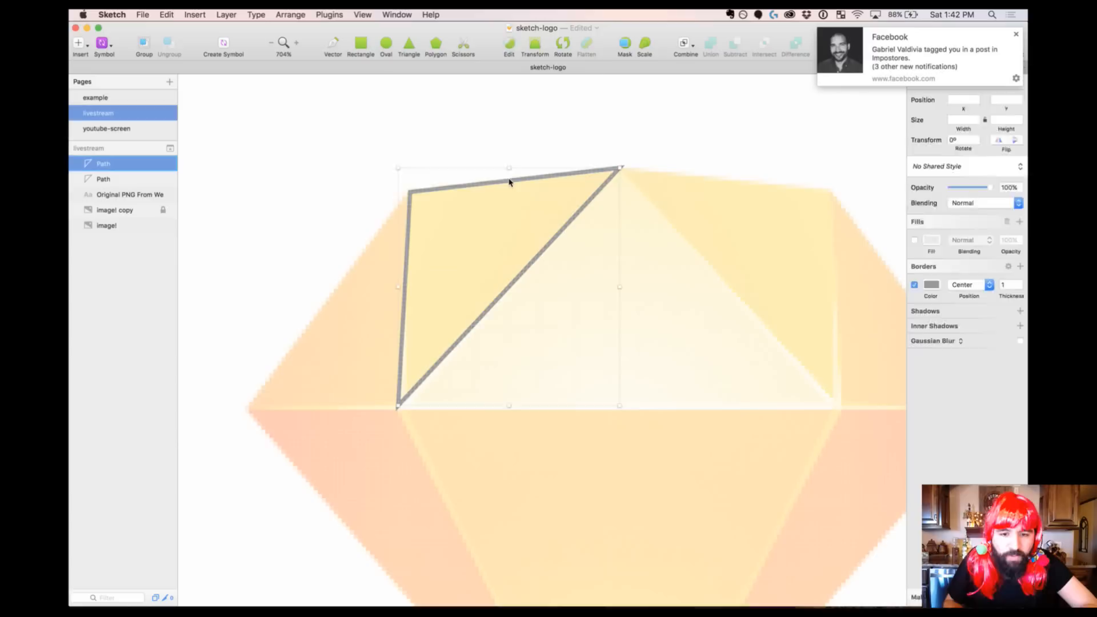
Reshape the copied triangle over the left orange facet by moving its apex to the diamond's far-left corner, about X 984, Y 712
key("Return")
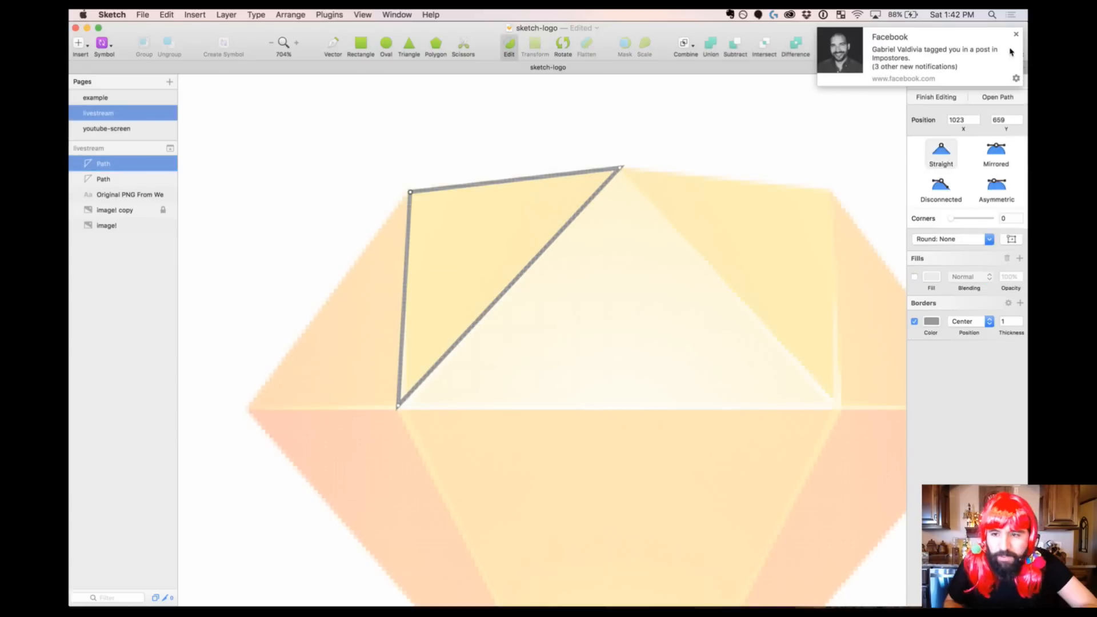
left_click(1015, 35)
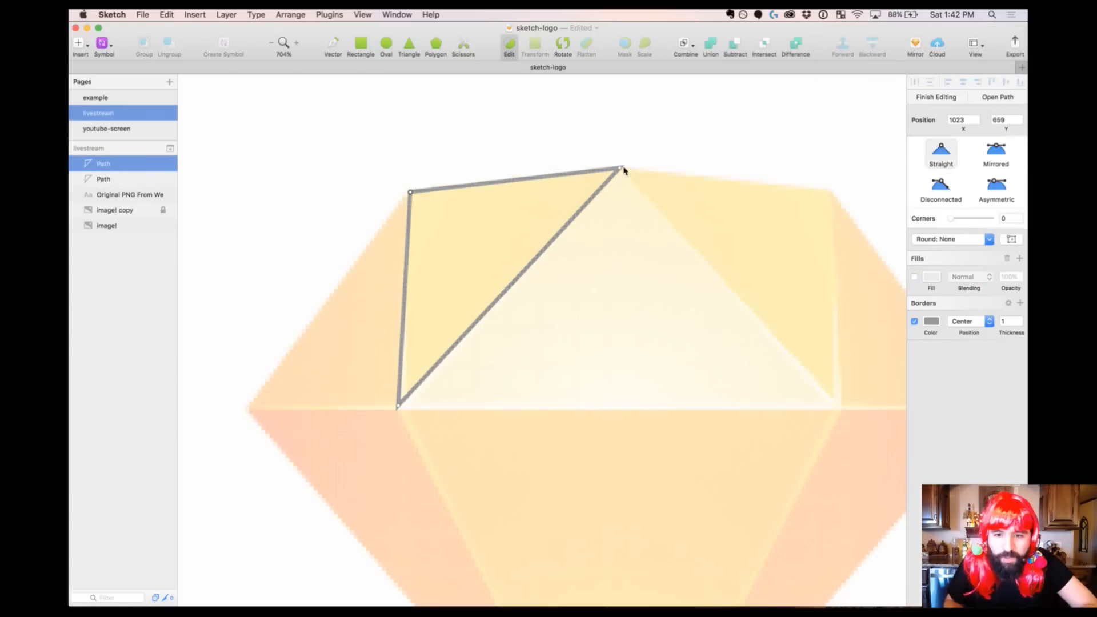
mouse_move(622, 169)
left_mouse_down()
mouse_move(396, 269)
mouse_move(252, 406)
left_mouse_up()
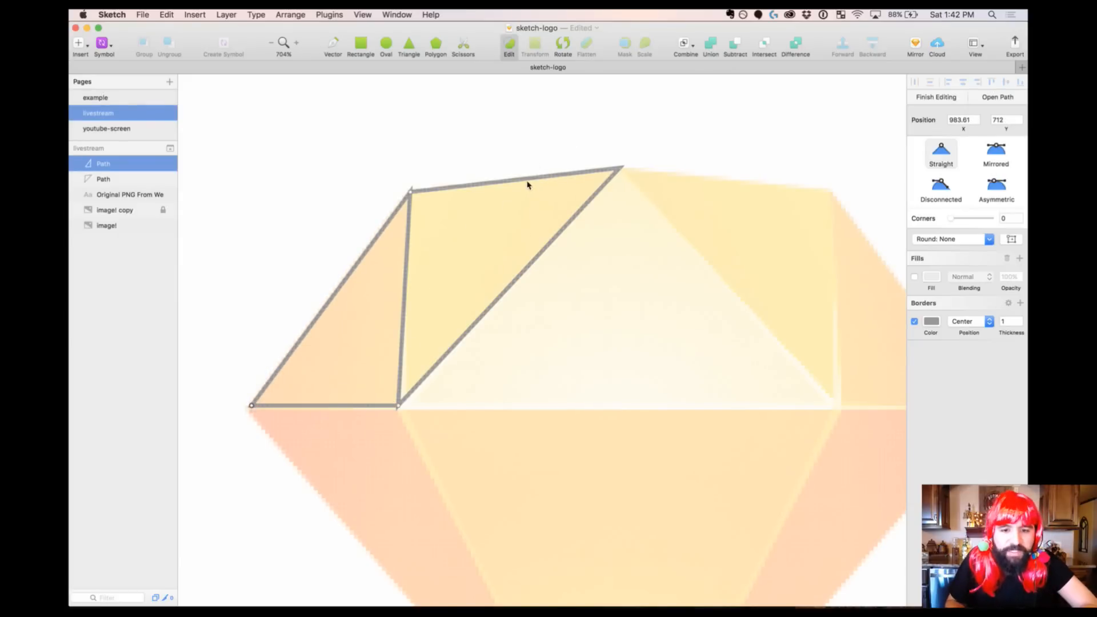
scroll(416, 327, "down", 5)
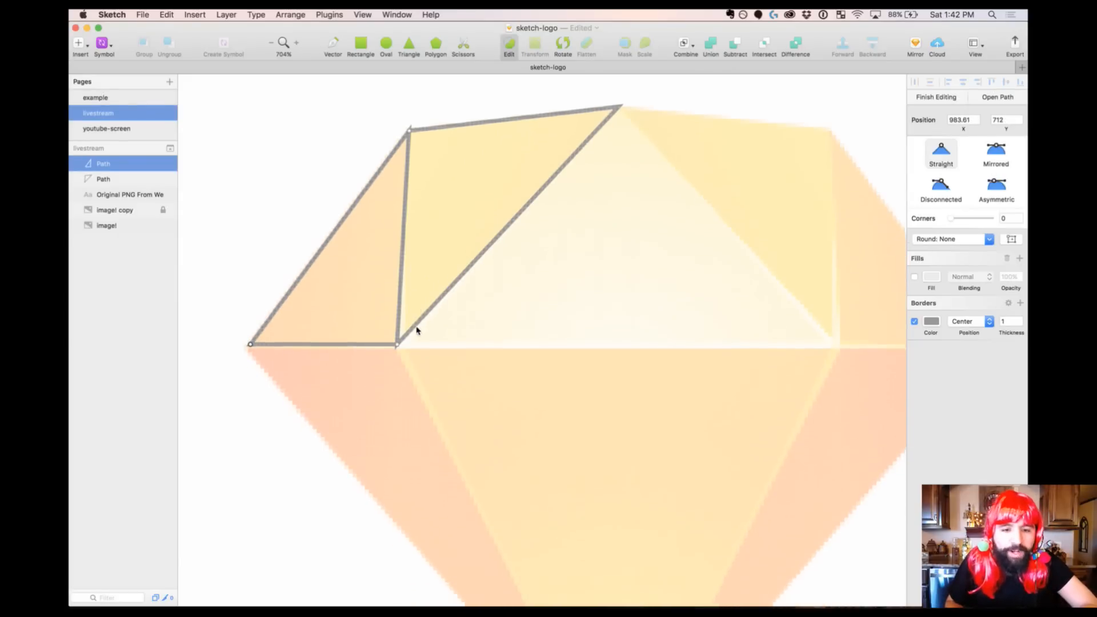
left_click(266, 154)
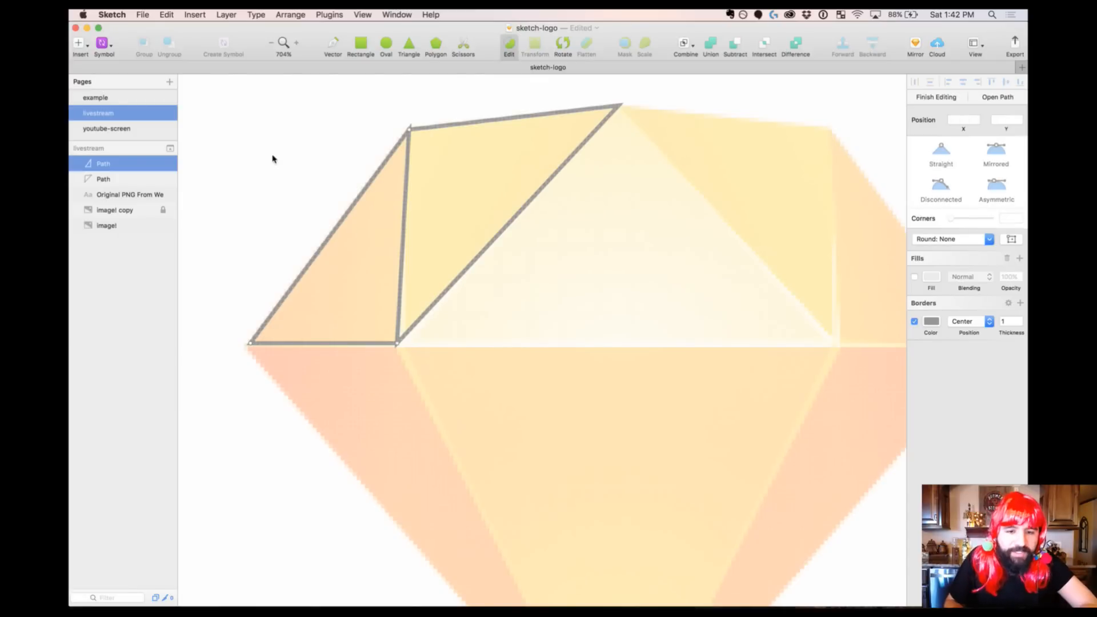
key("Escape")
left_click(372, 110)
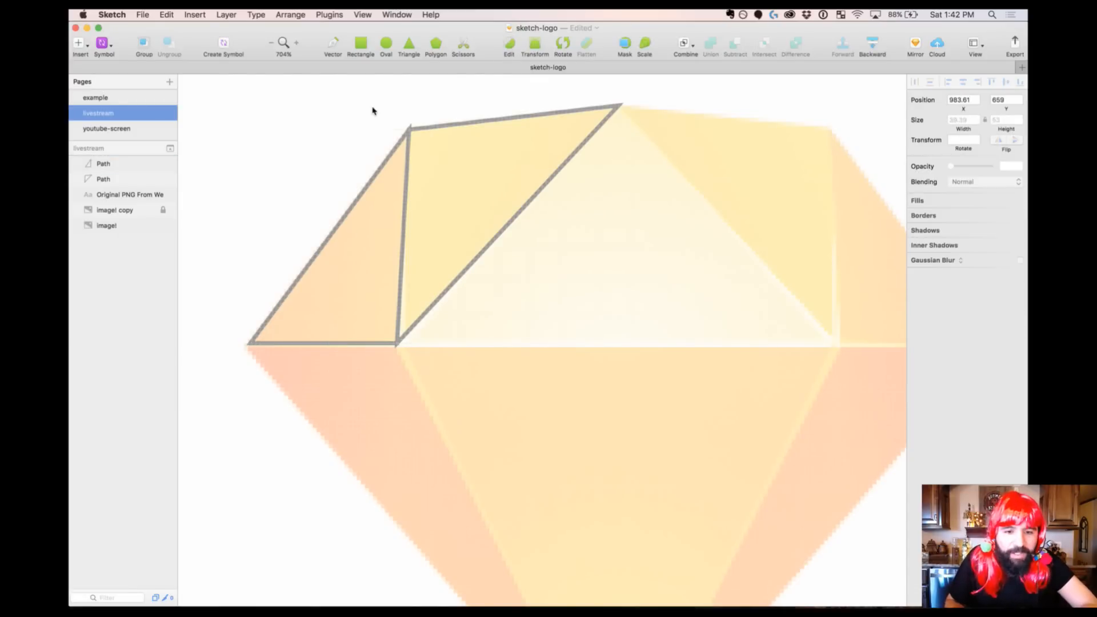
Duplicate the left facet triangle and move the copy's upper point to the diamond's bottom tip, about X 1073, Y 819
left_click(402, 142)
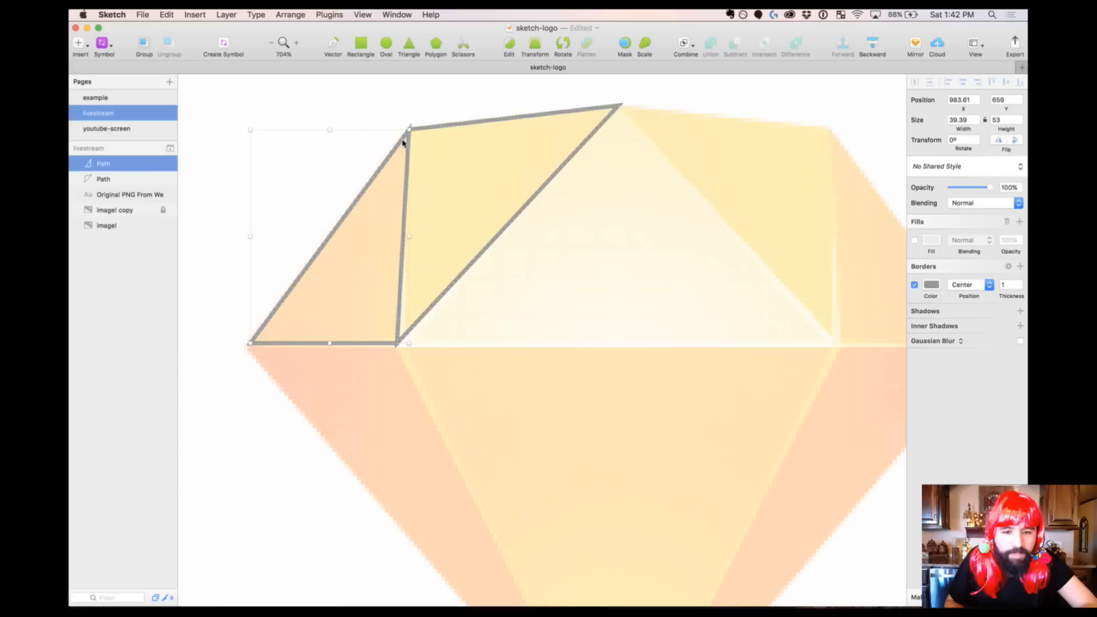
key("super+d")
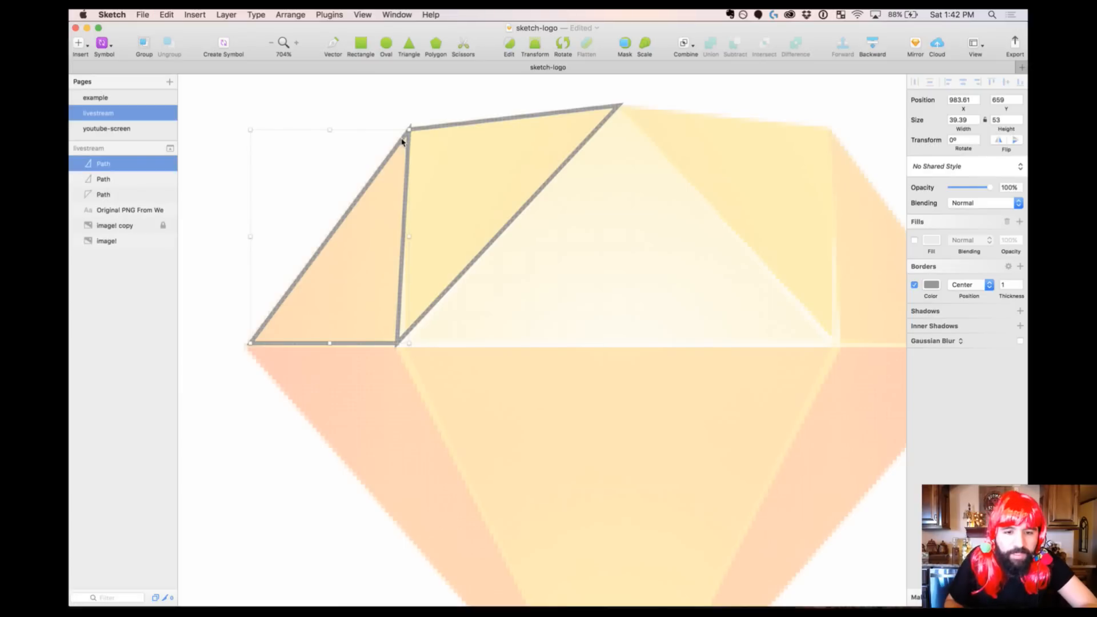
double_click(409, 131)
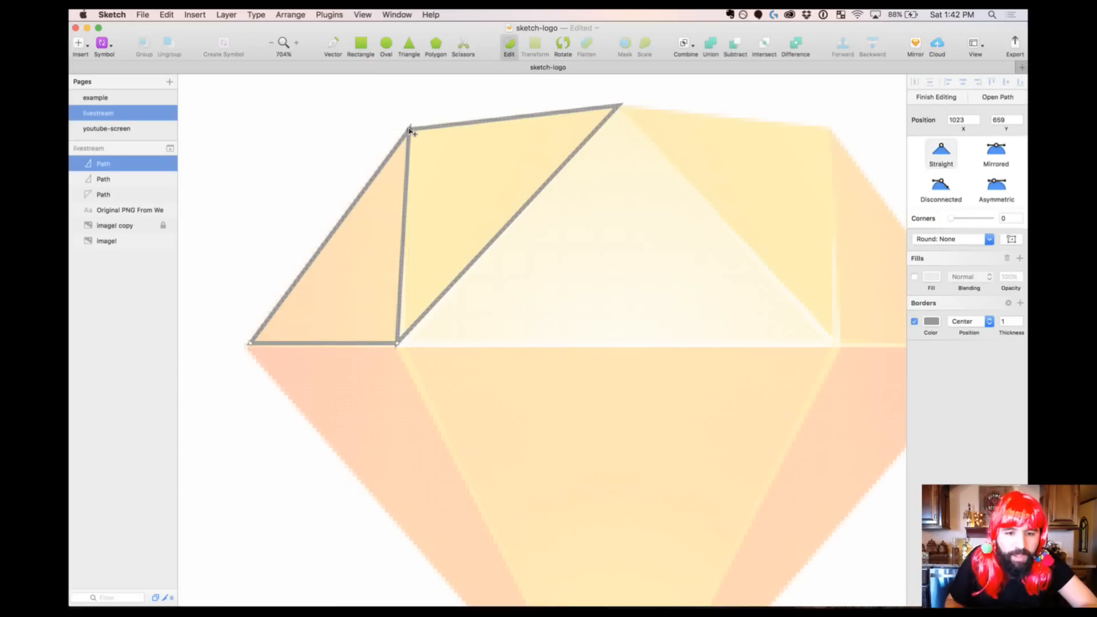
left_click_drag(409, 130, 410, 481)
scroll(411, 483, "down", 5)
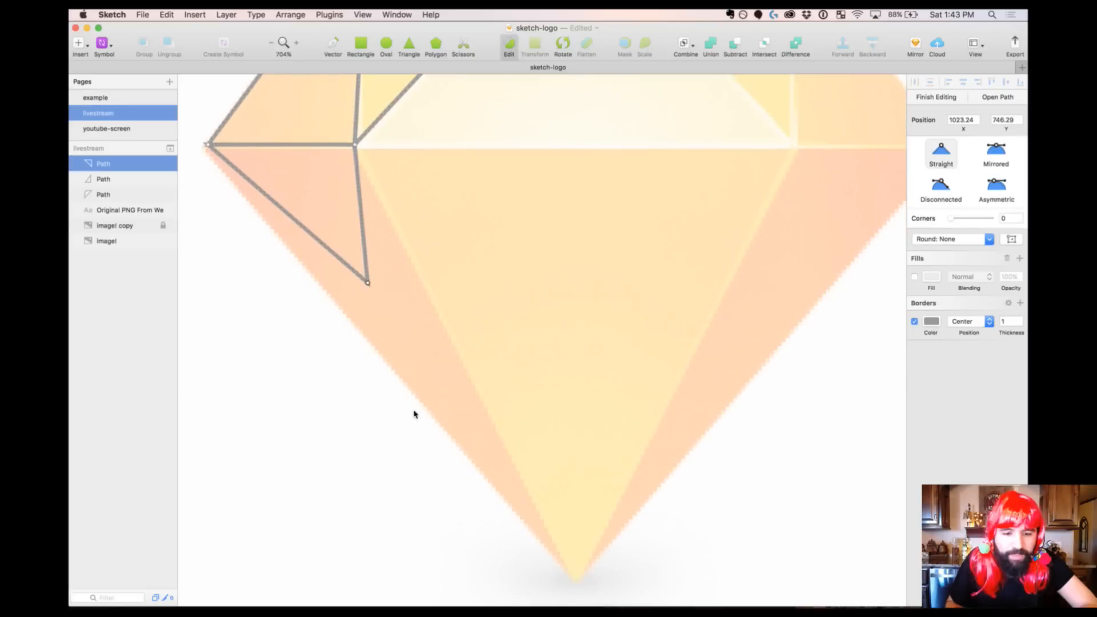
left_click_drag(367, 282, 570, 580)
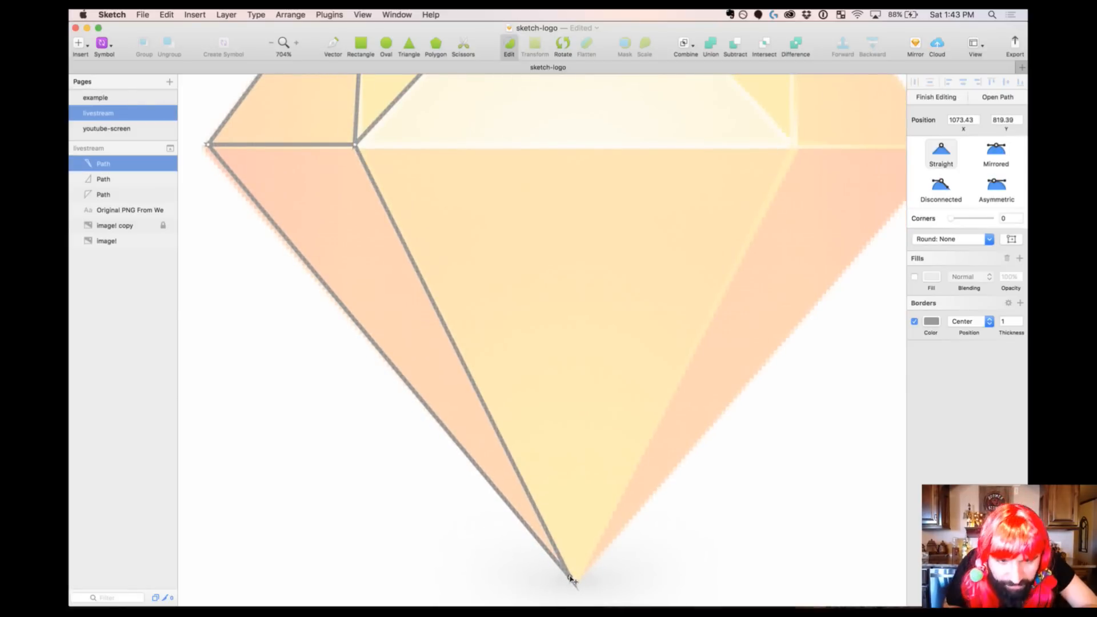
Select the two upper corner points of the lower-left facet triangle and finish editing the path
scroll(448, 343, "up", 3)
scroll(448, 342, "left", 3)
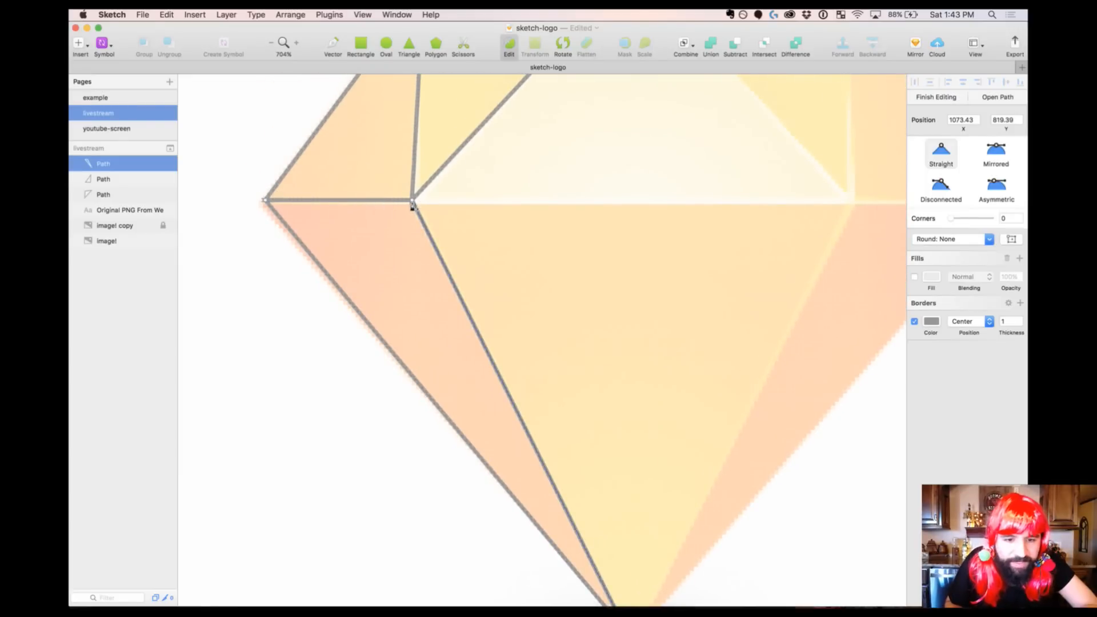
key("super+minus")
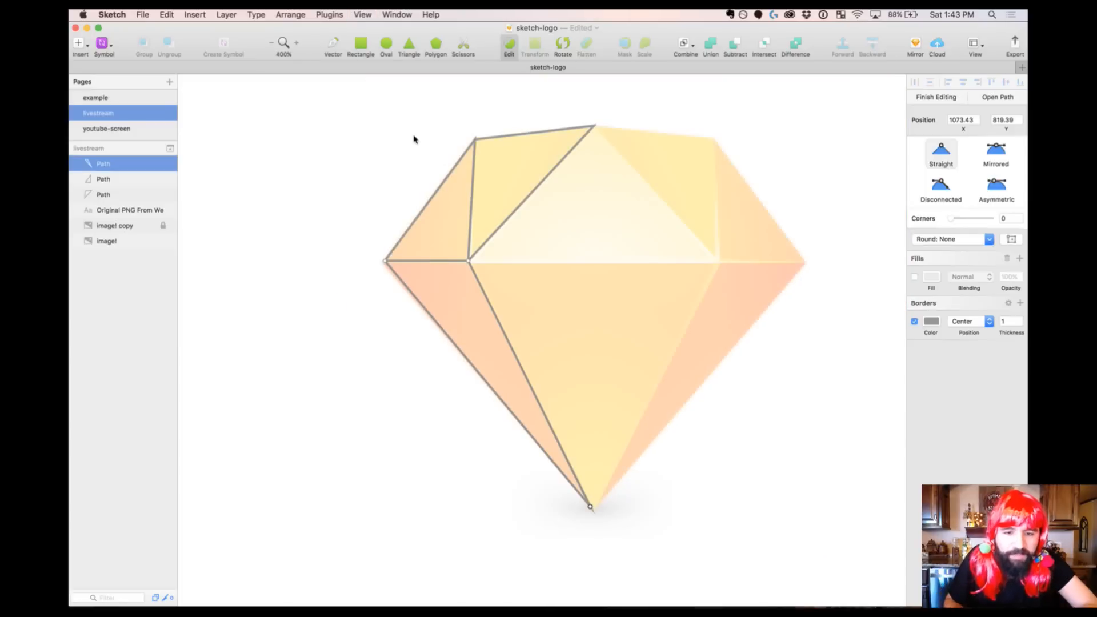
left_click_drag(341, 96, 741, 522)
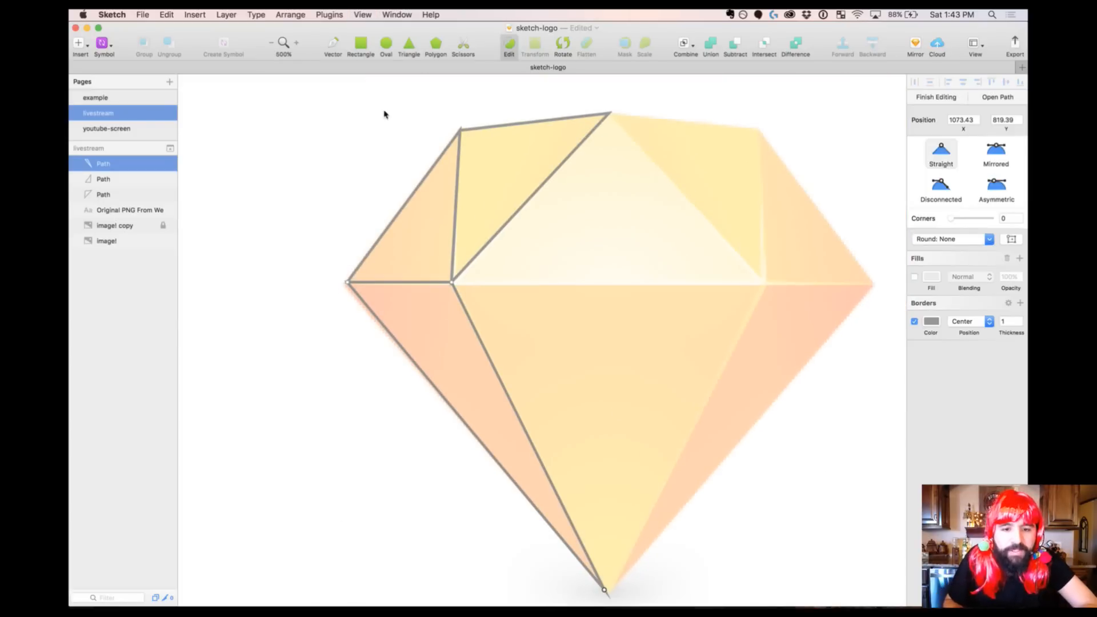
left_click_drag(320, 115, 554, 399)
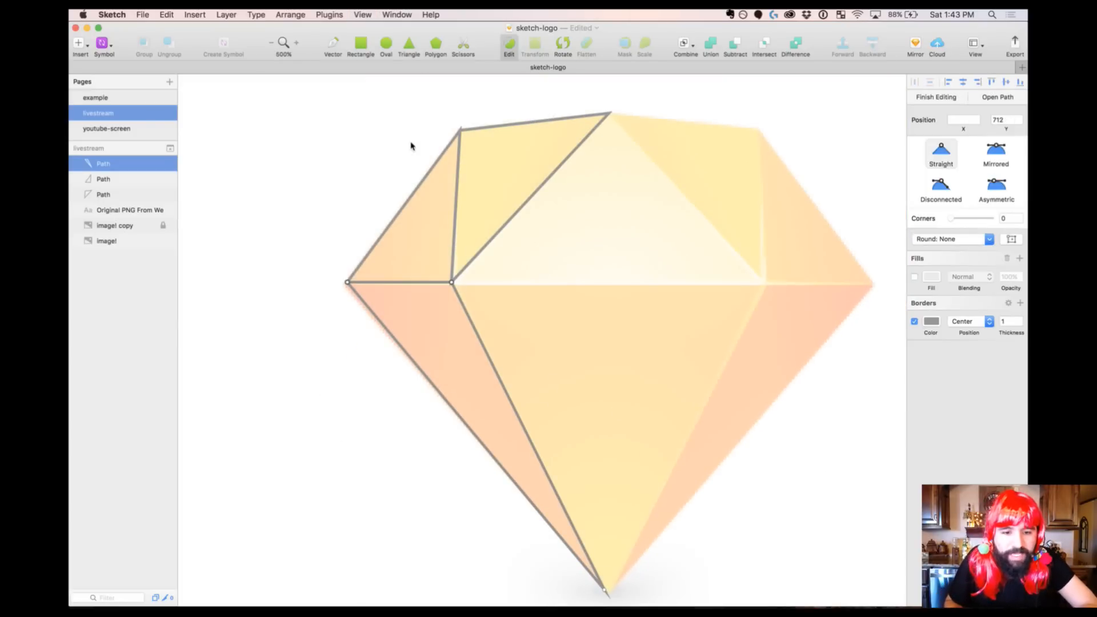
key("Escape")
Select the three left facet paths together and set their border joins to bevel
left_click_drag(281, 165, 537, 361)
scroll(538, 362, "right", 1)
left_click(256, 14)
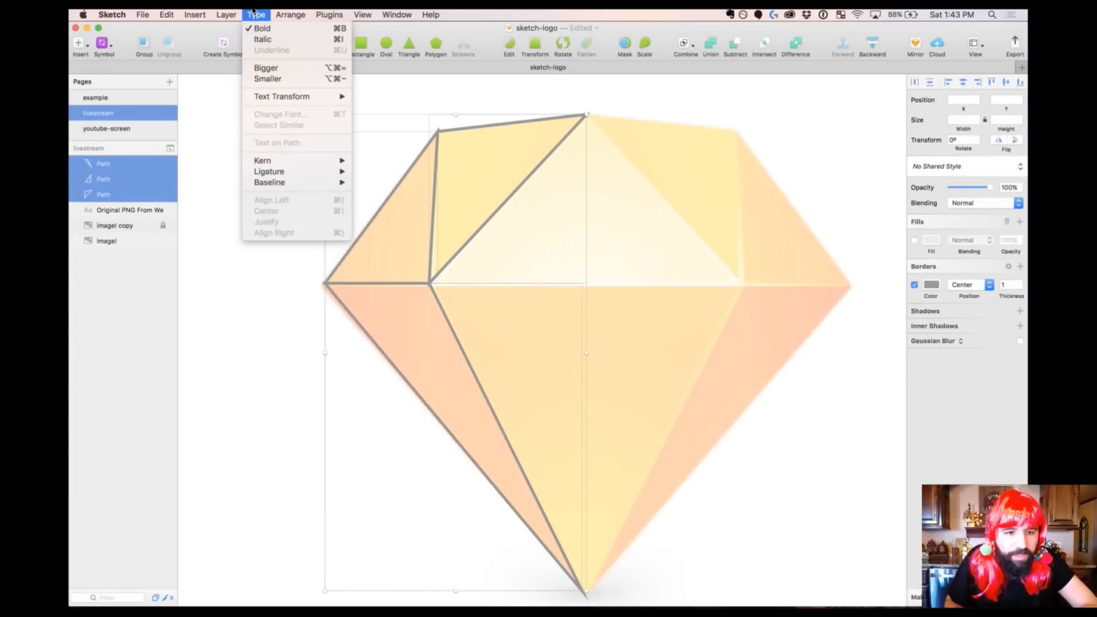
mouse_move(234, 11)
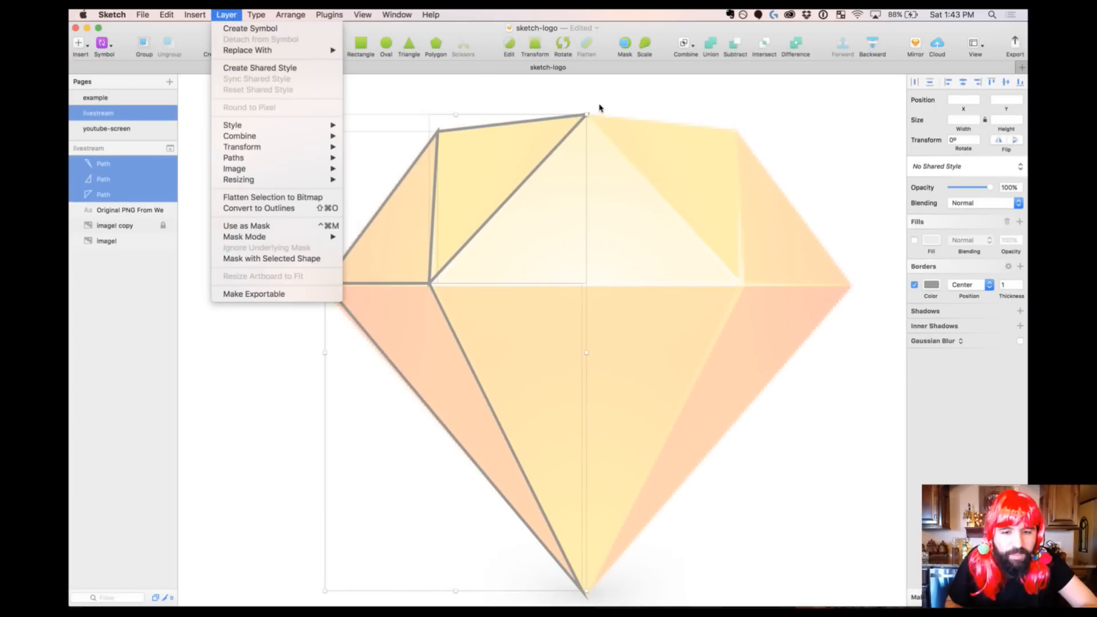
left_click(580, 91)
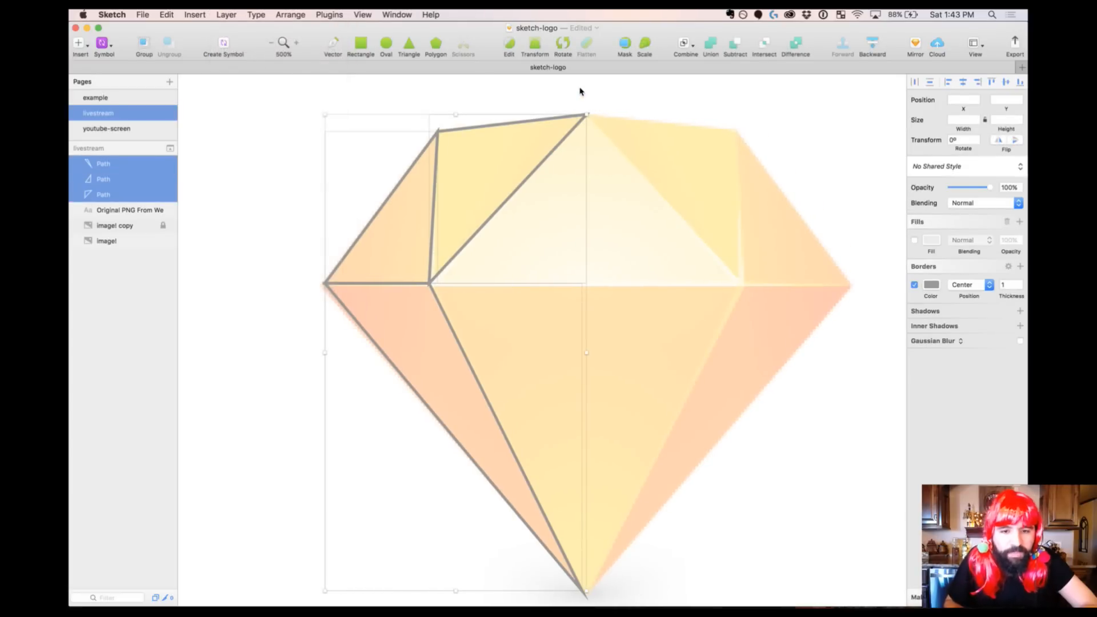
scroll(580, 90, "right", 3)
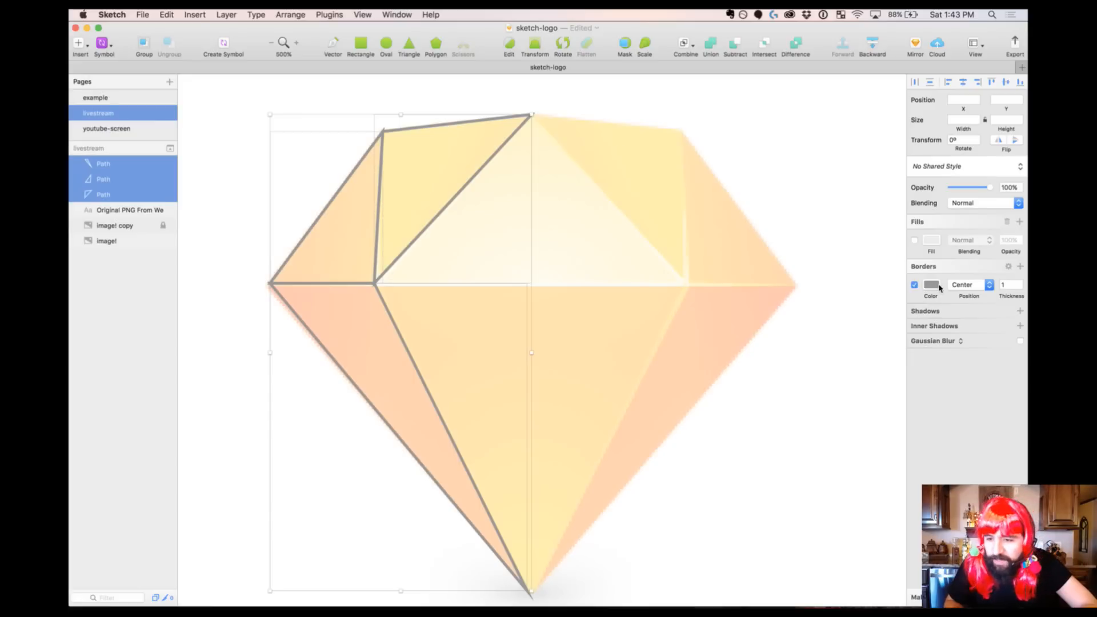
left_click(1008, 266)
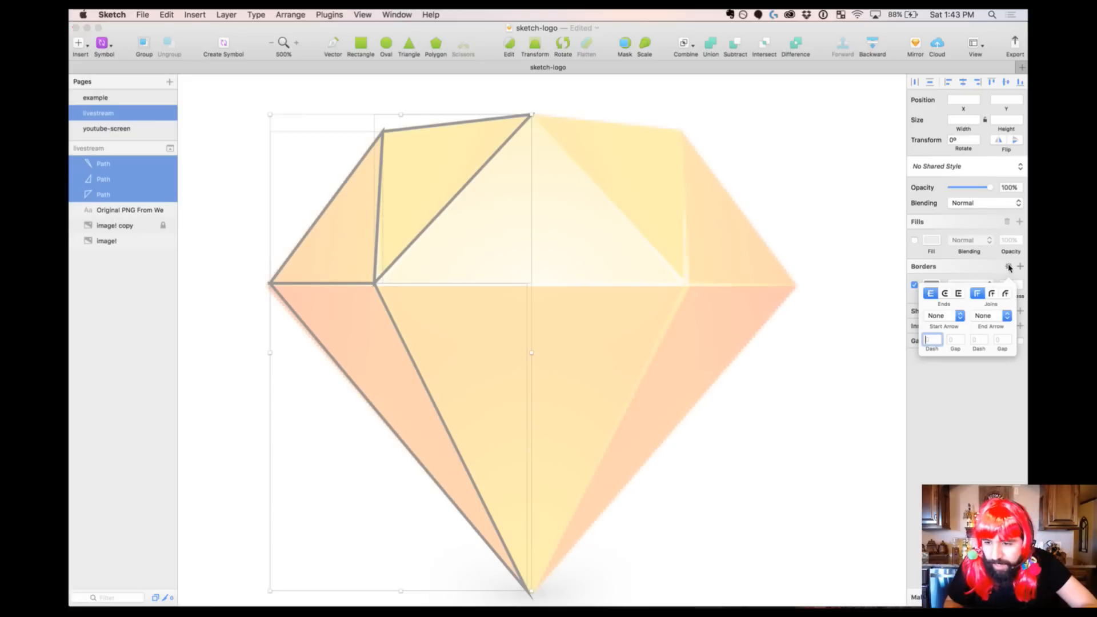
left_click(1006, 294)
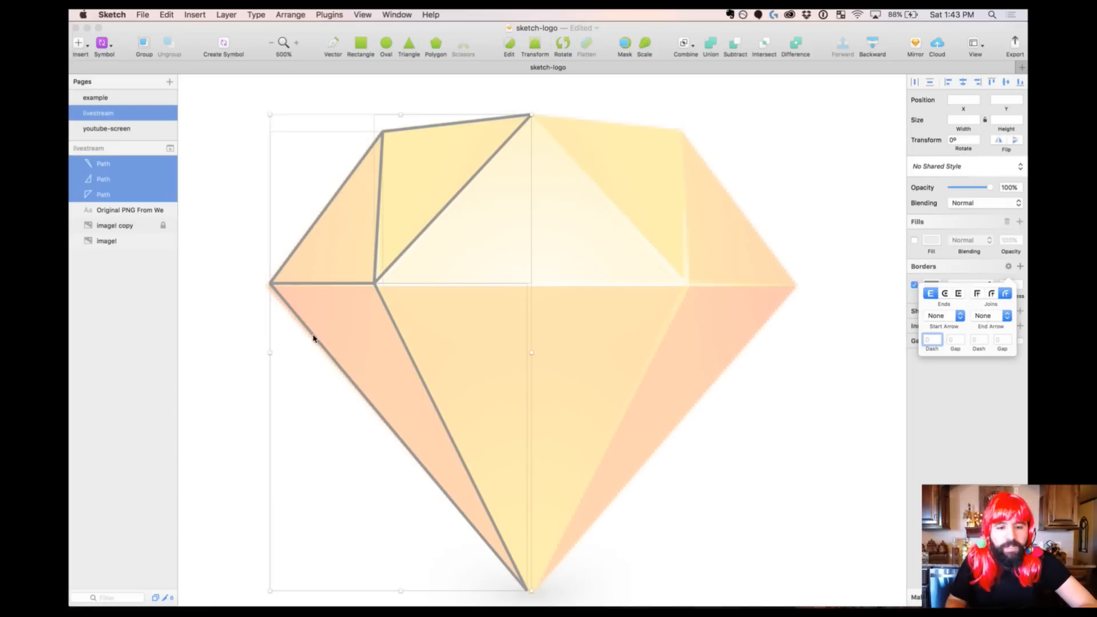
Draw a 110 × 59 triangle at X 1020, Y 653 over the diamond's central upper facet and turn off its fill
left_click(214, 182)
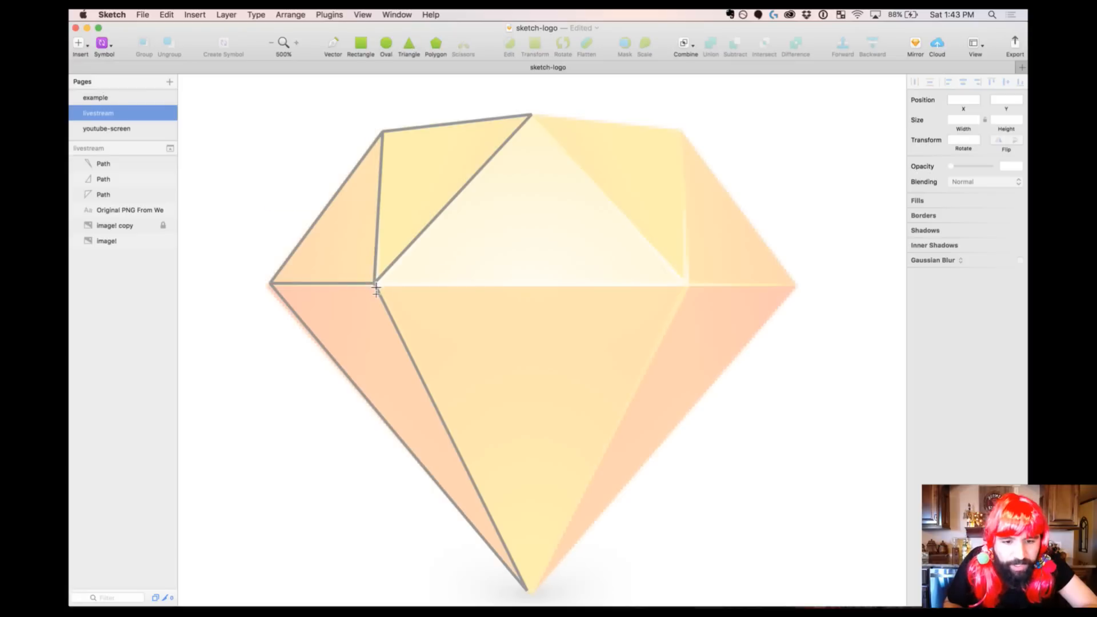
left_click_drag(375, 286, 689, 116)
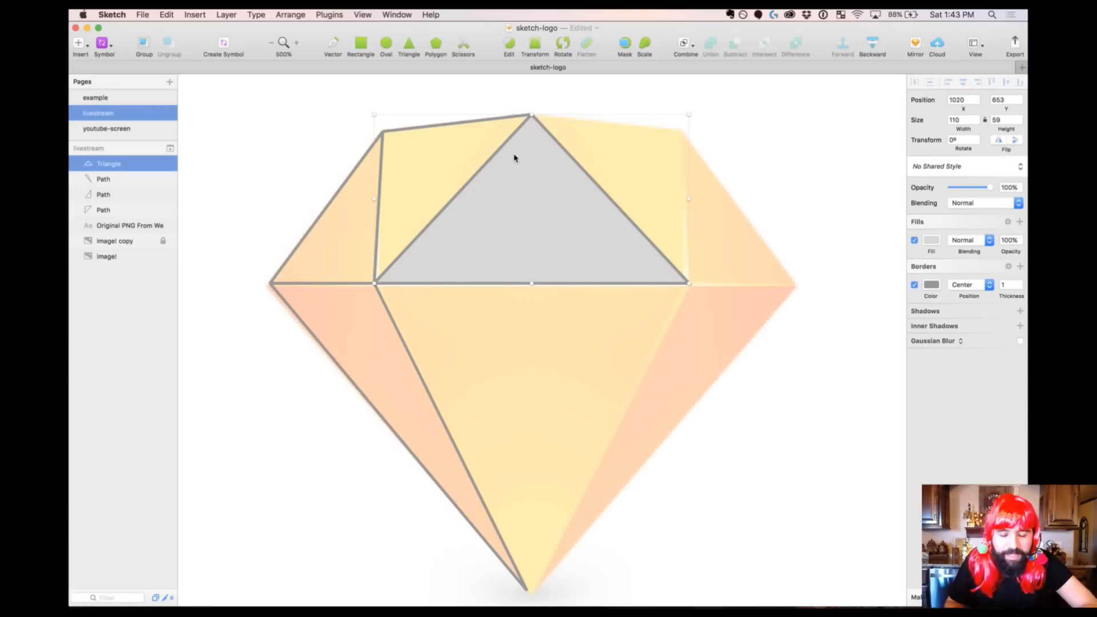
left_click(913, 240)
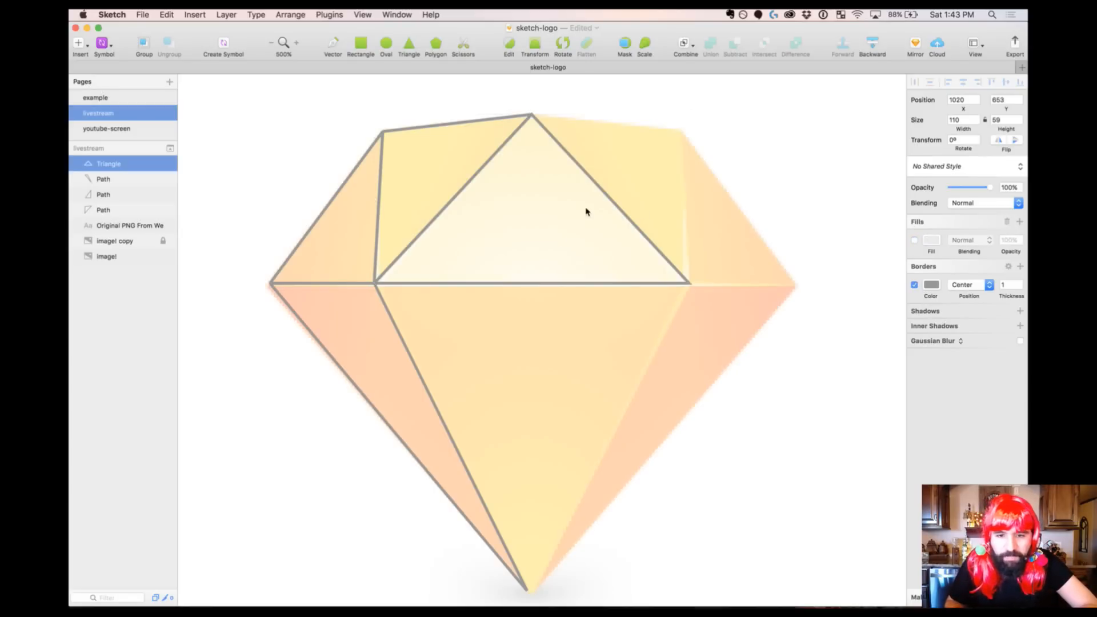
Duplicate the central triangle and move the copy's apex down to the diamond's bottom tip, about X 1075, Y 819
key("super+d")
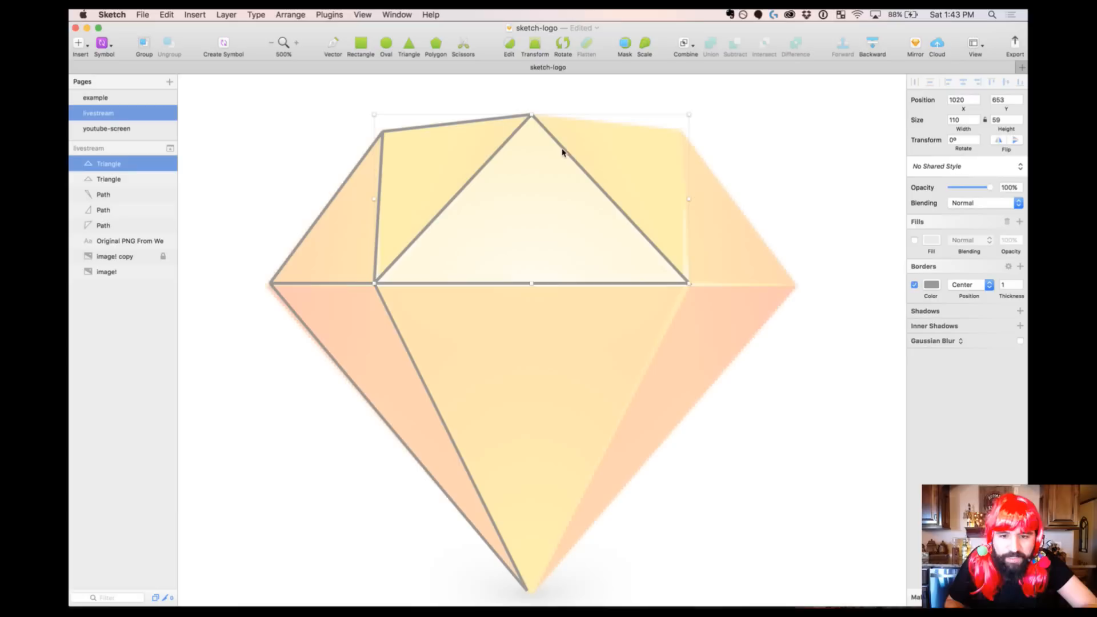
double_click(562, 152)
left_click_drag(531, 115, 526, 590)
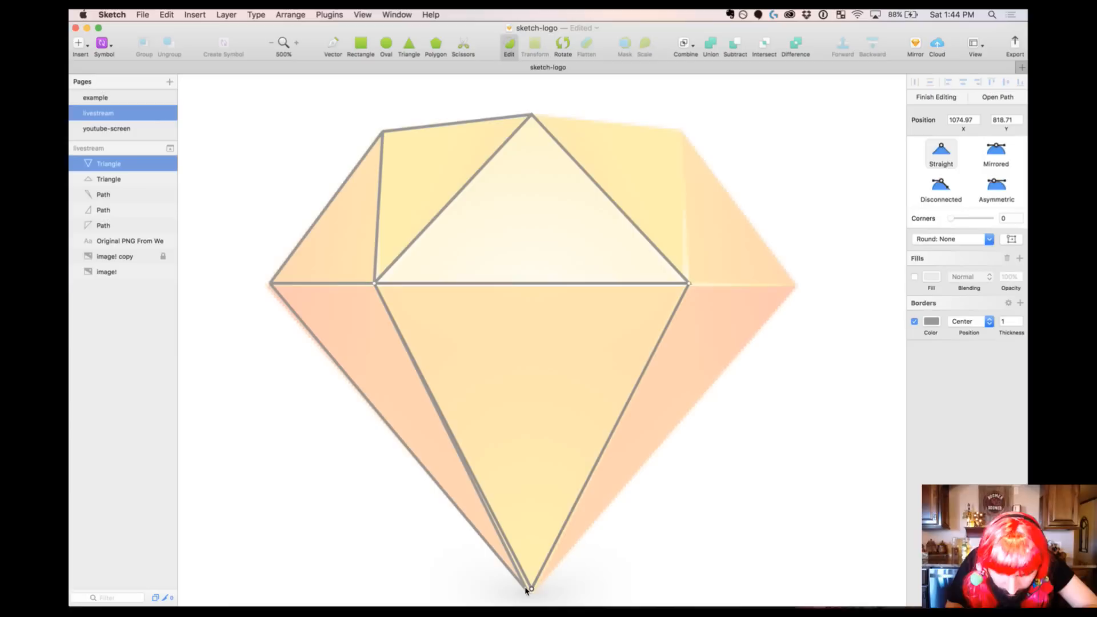
Nudge the copied triangle's bottom point down to Y 822.71, then finish editing and deselect the shape
key("Down")
key("Down")
key("Down")
key("Down")
key("Down")
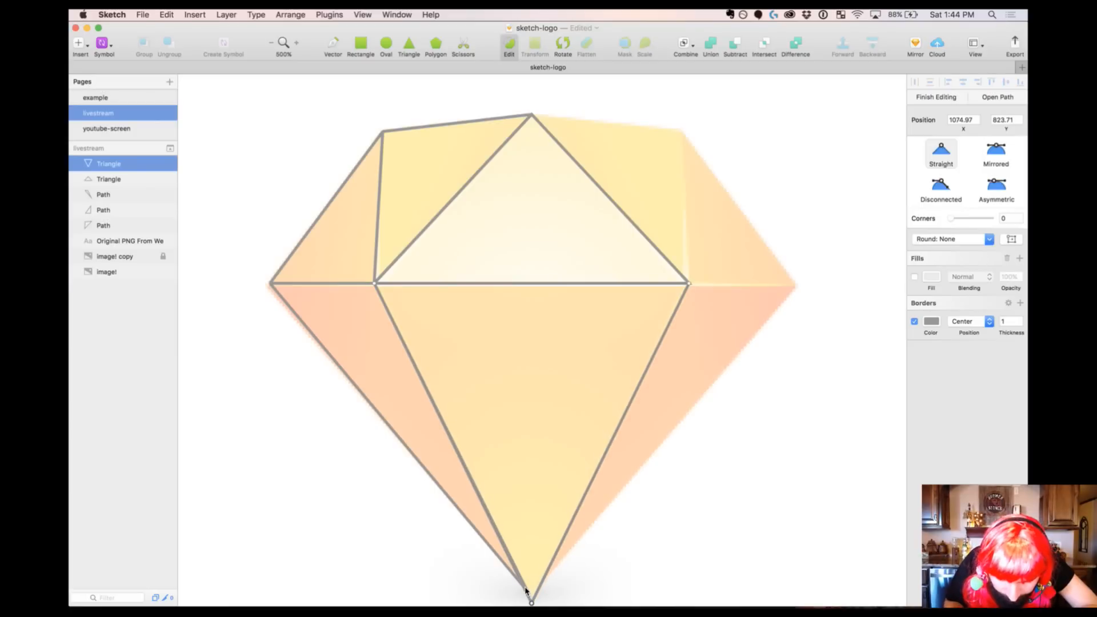
key("Up")
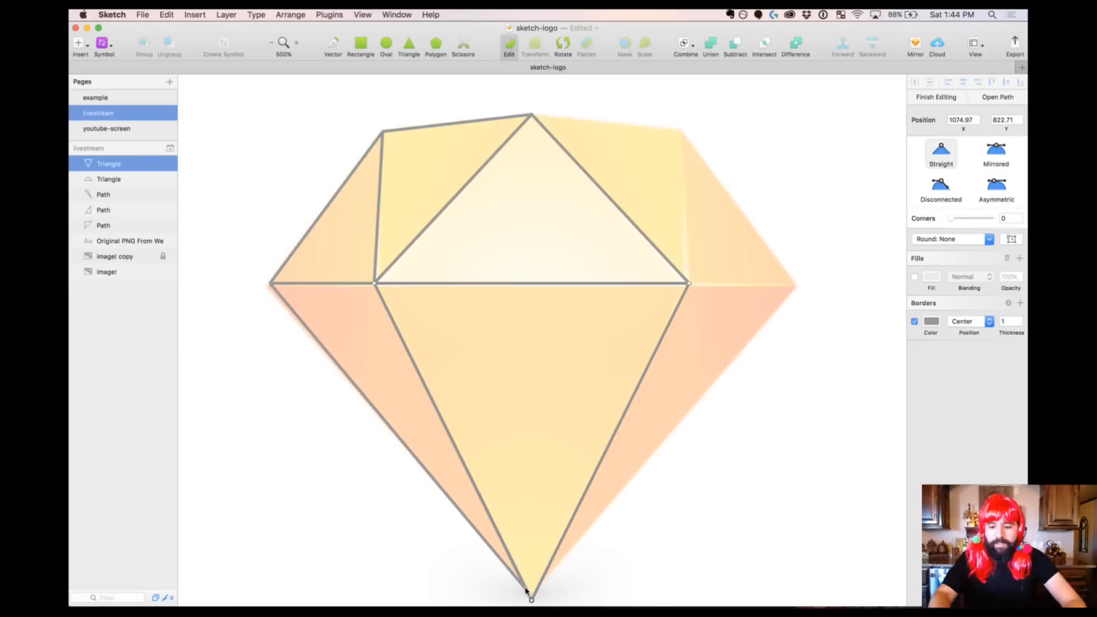
key("super+minus")
left_click(346, 173)
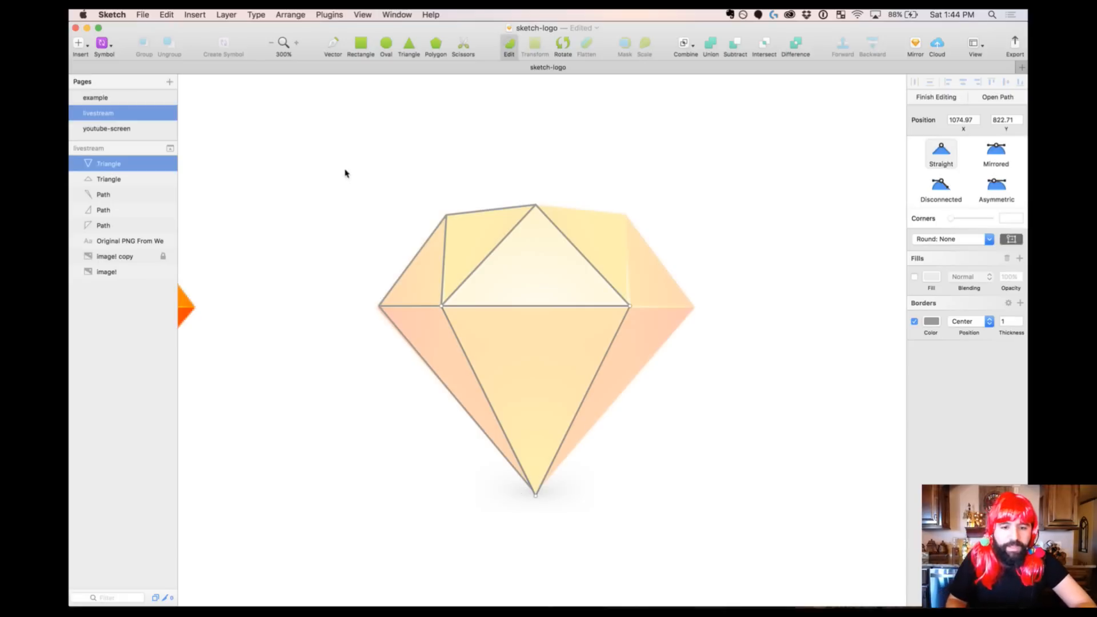
key("Escape")
left_click_drag(311, 130, 727, 546)
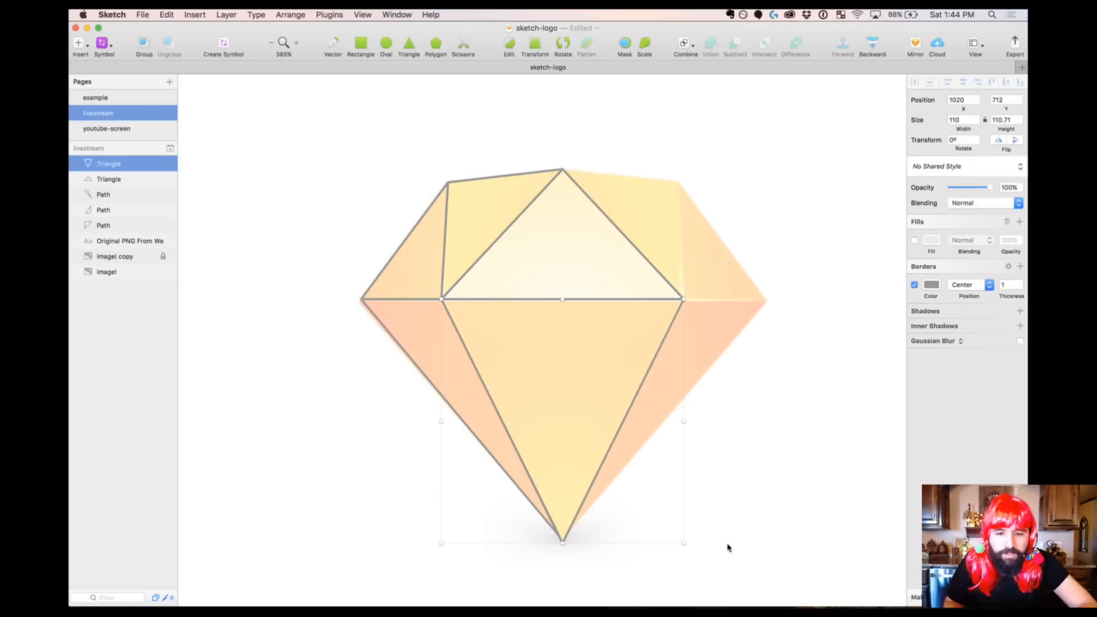
left_click(821, 425)
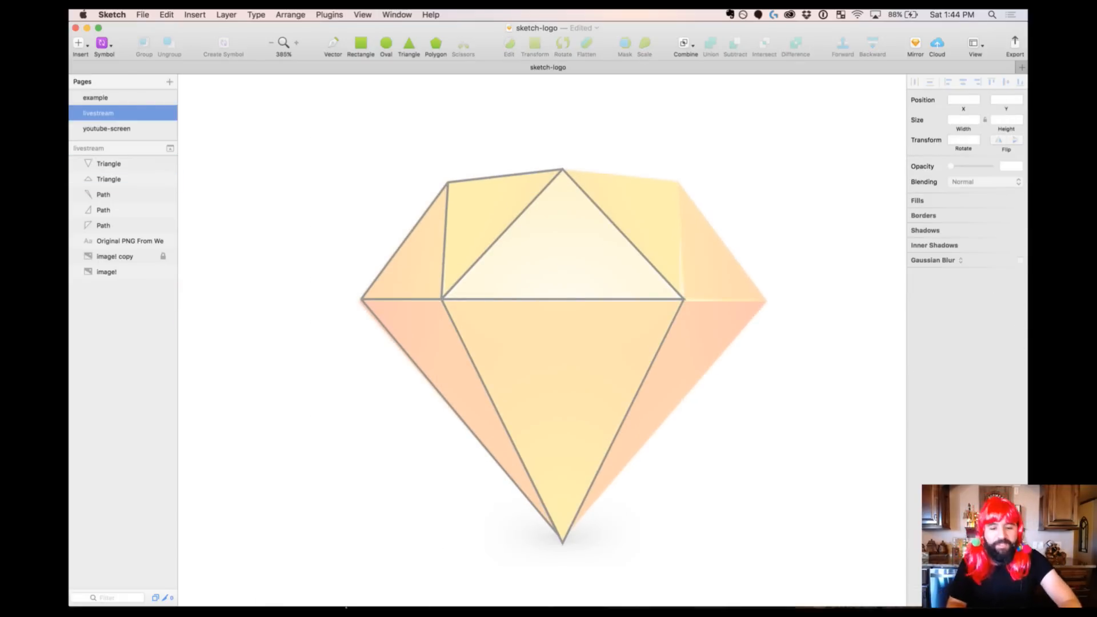
Switch to Finder, preview the music file ANW1139_01_Club-Bossa.mp3, and return to the Sketch document
mouse_move(347, 607)
left_click(284, 583)
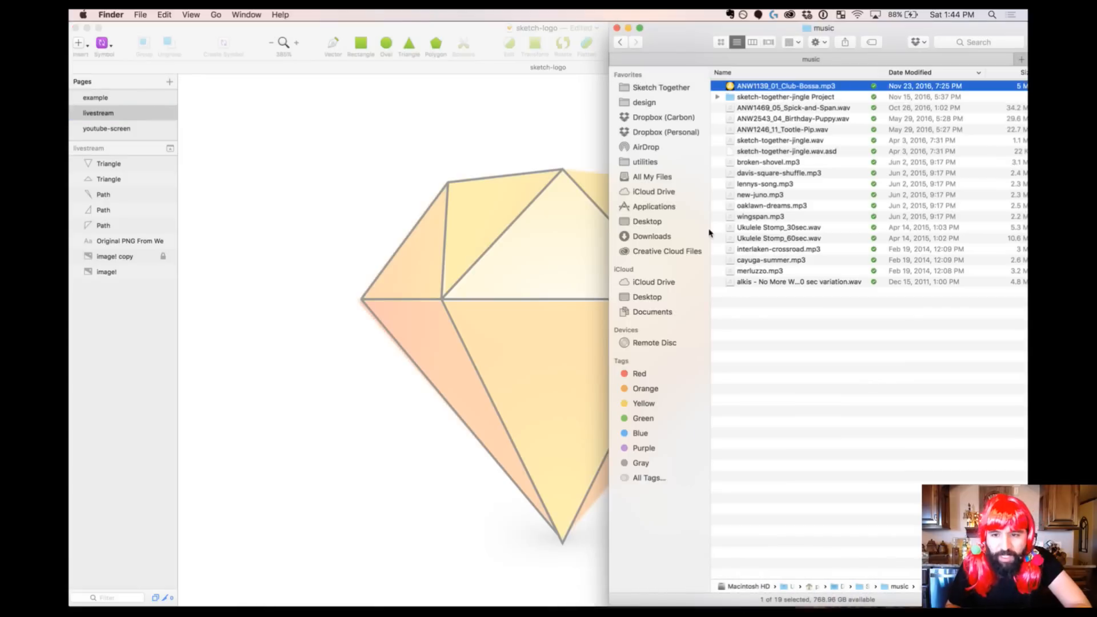
key("space")
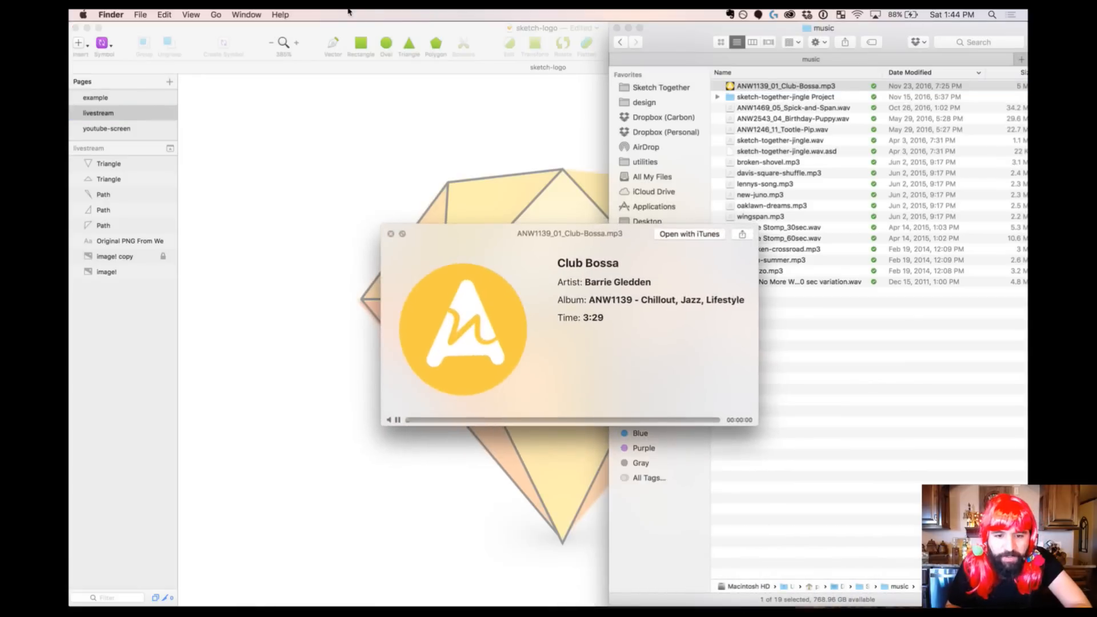
left_click(343, 173)
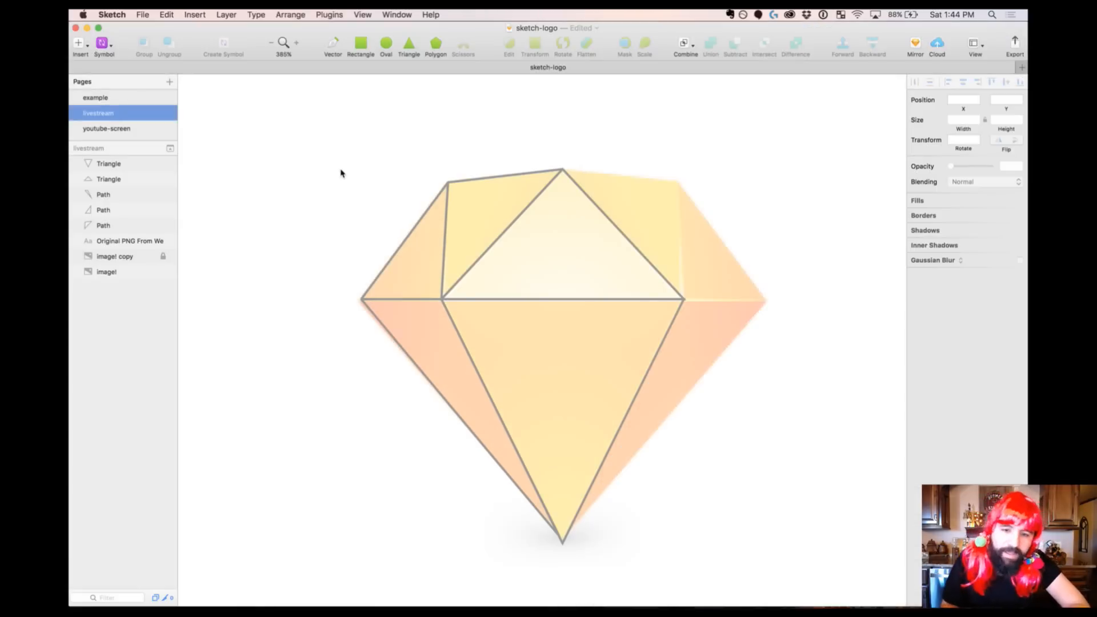
Select the three left facet paths and place a duplicate set of them toward the diamond's right half
left_click_drag(350, 152, 794, 515)
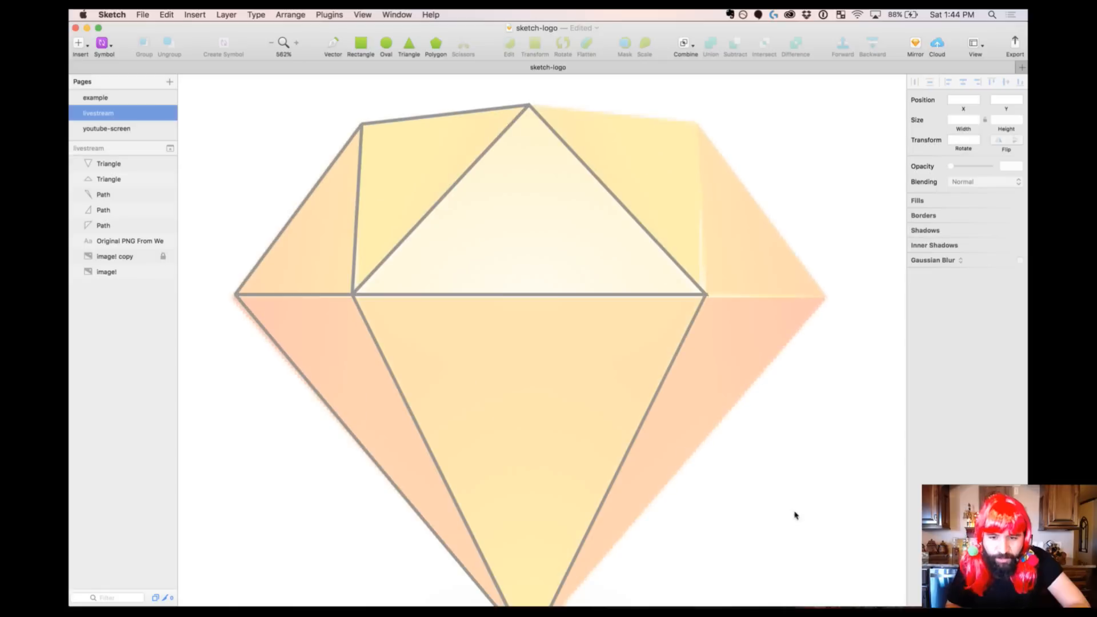
left_click_drag(248, 160, 327, 381)
left_click(425, 119, "shift")
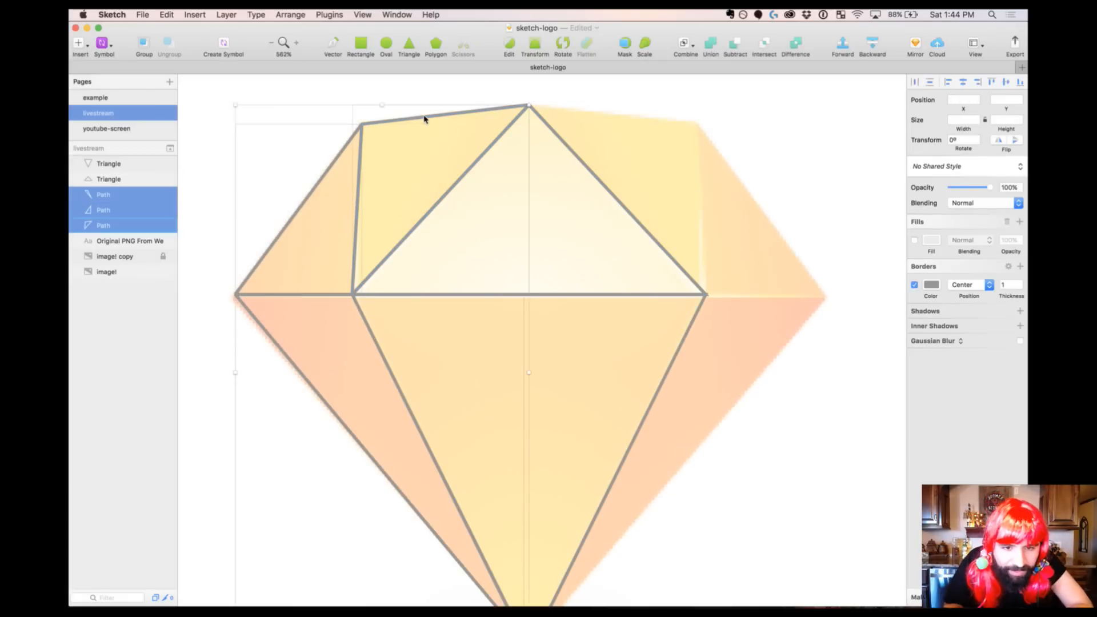
left_click_drag(417, 120, 734, 178)
key("super+z")
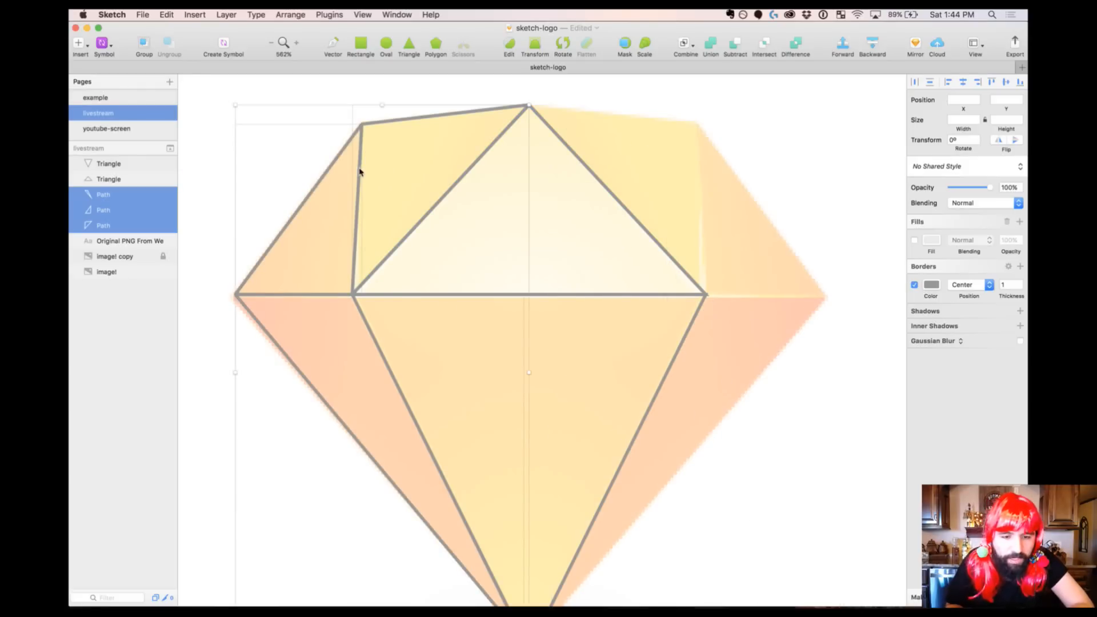
left_click_drag(359, 171, 612, 191)
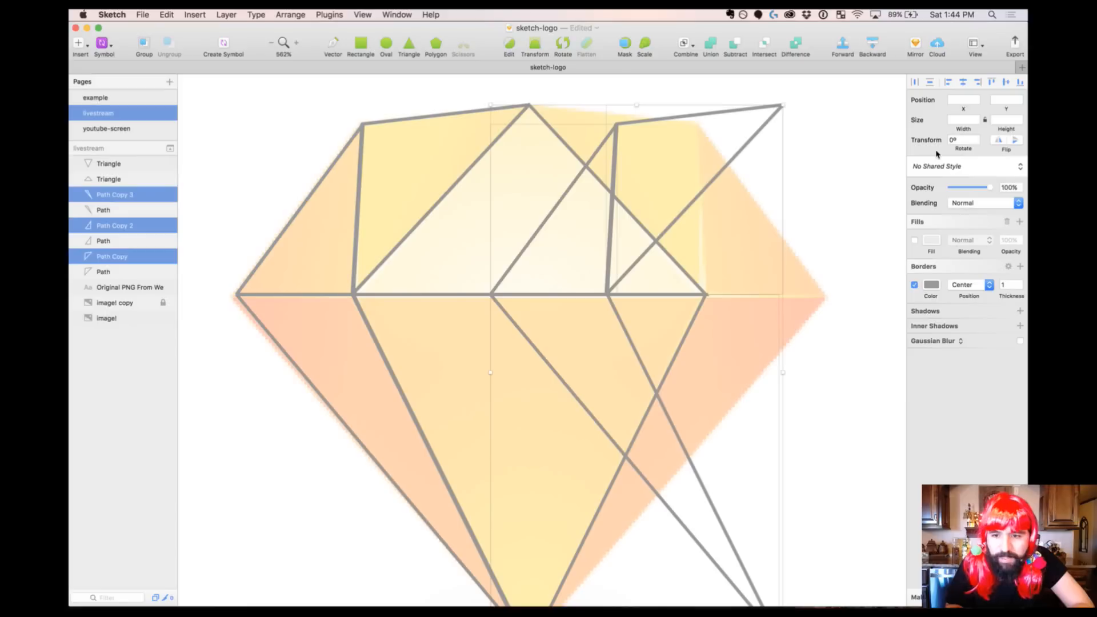
Group the copied facet paths, flip the group horizontally, and align it over the diamond's right-hand facets
key("super+g")
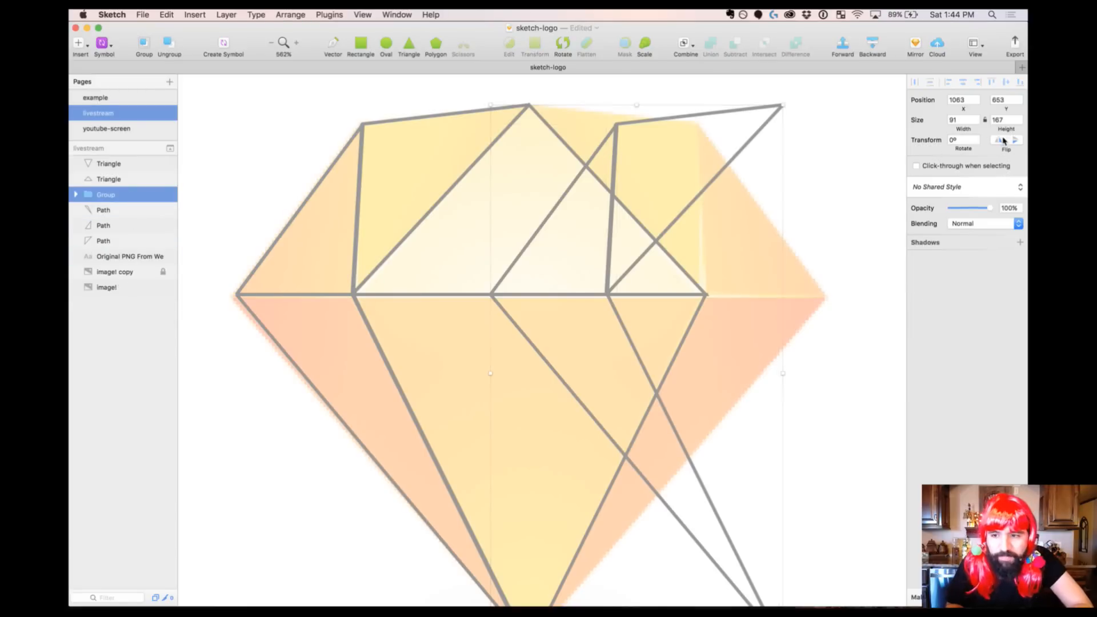
left_click(1001, 142)
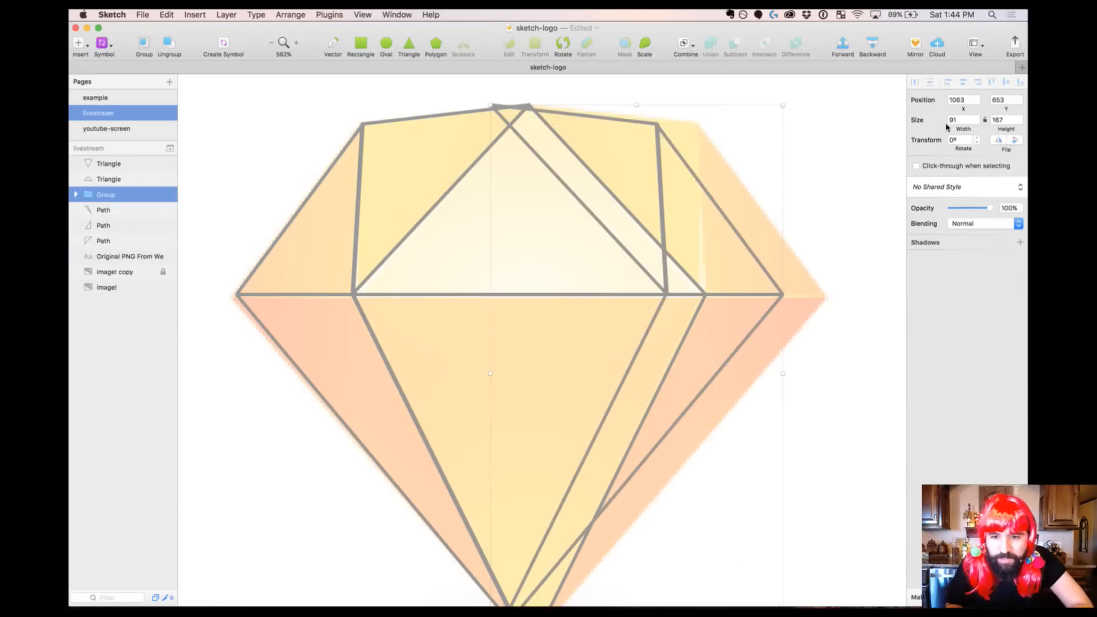
left_click_drag(657, 138, 698, 148)
key("super+minus")
left_click(701, 178)
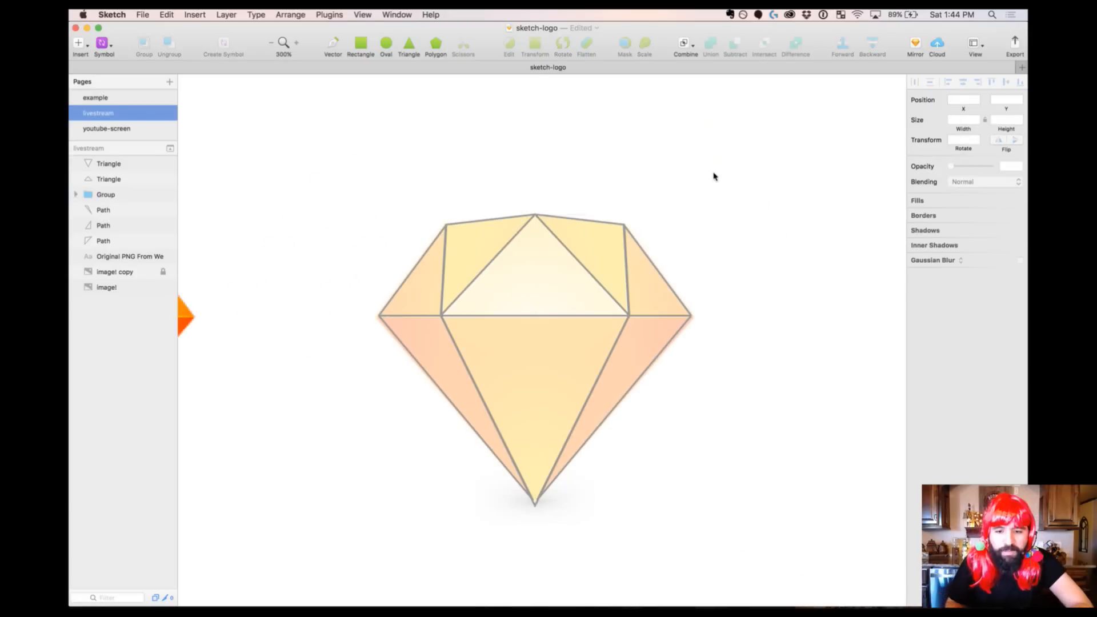
Select all the traced facet outlines and the group, and place a duplicate set beside the faded diamond on its right
left_click_drag(760, 173, 375, 438)
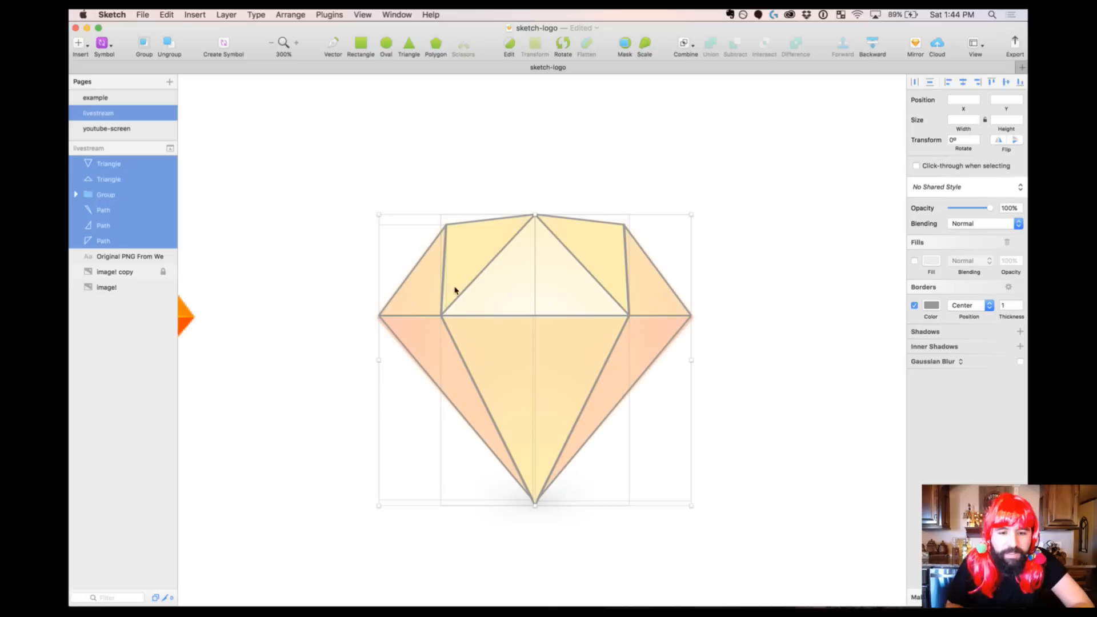
left_click_drag(441, 290, 788, 297)
scroll(686, 312, "right", 3)
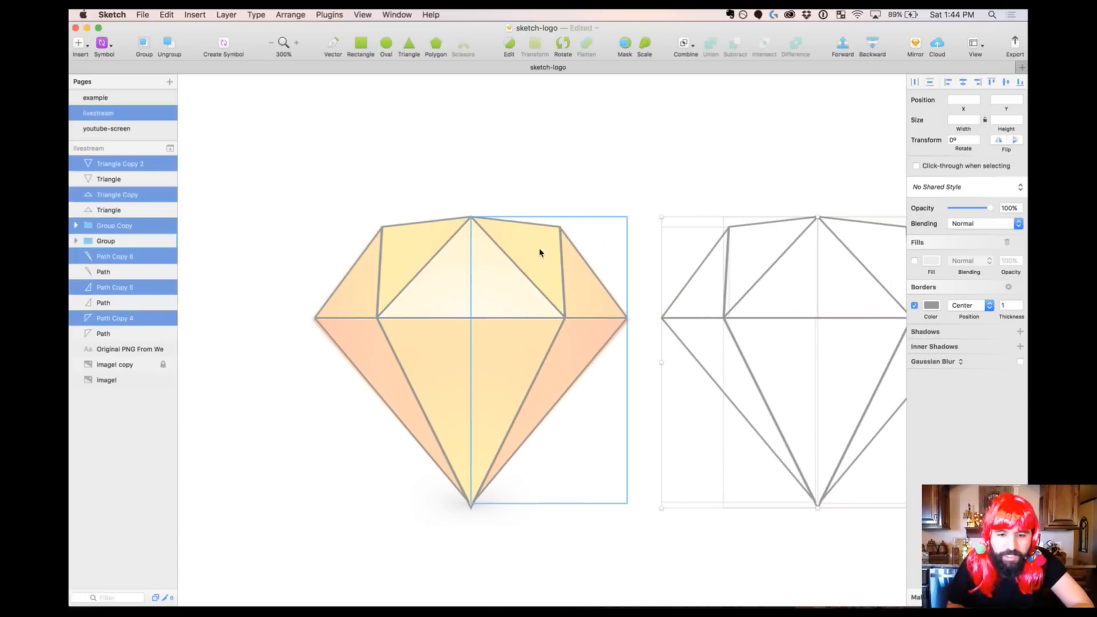
Duplicate the original PNG diamond and place the copy right of the bare wireframe at X 1388, Y 641
key("super+minus")
key("super+minus")
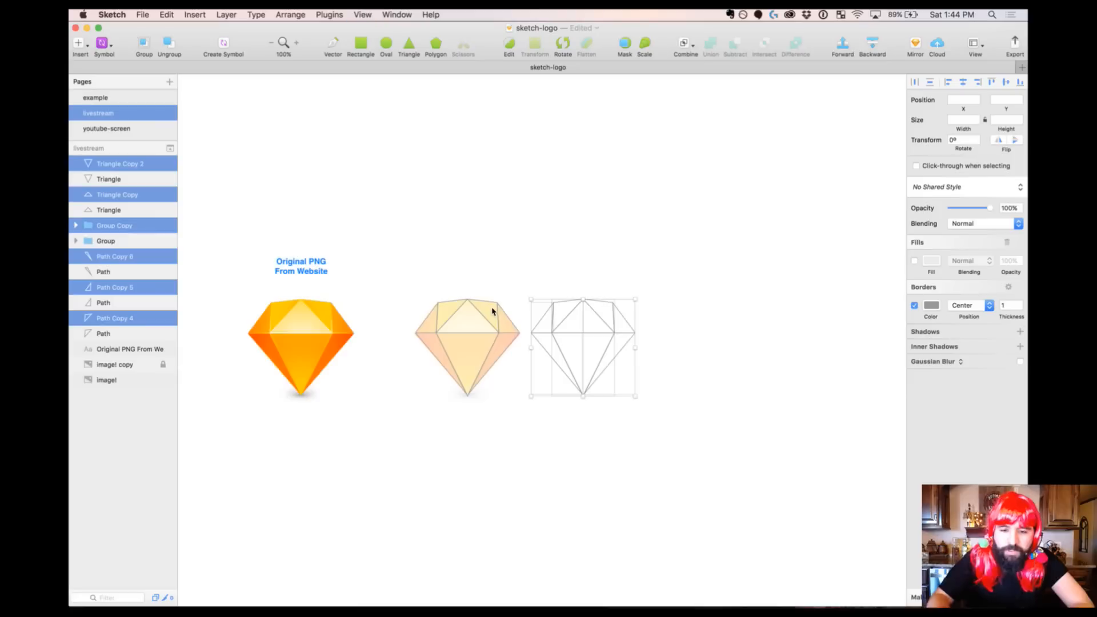
left_click_drag(244, 366, 276, 401)
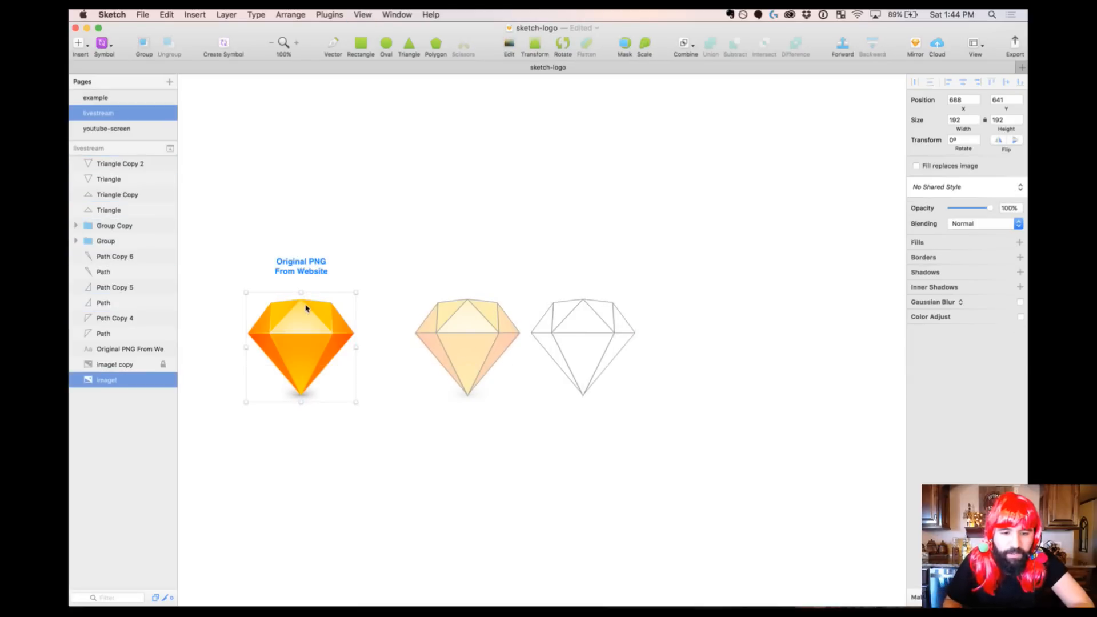
mouse_move(304, 310)
left_mouse_down()
mouse_move(811, 340)
mouse_move(704, 328)
left_mouse_up()
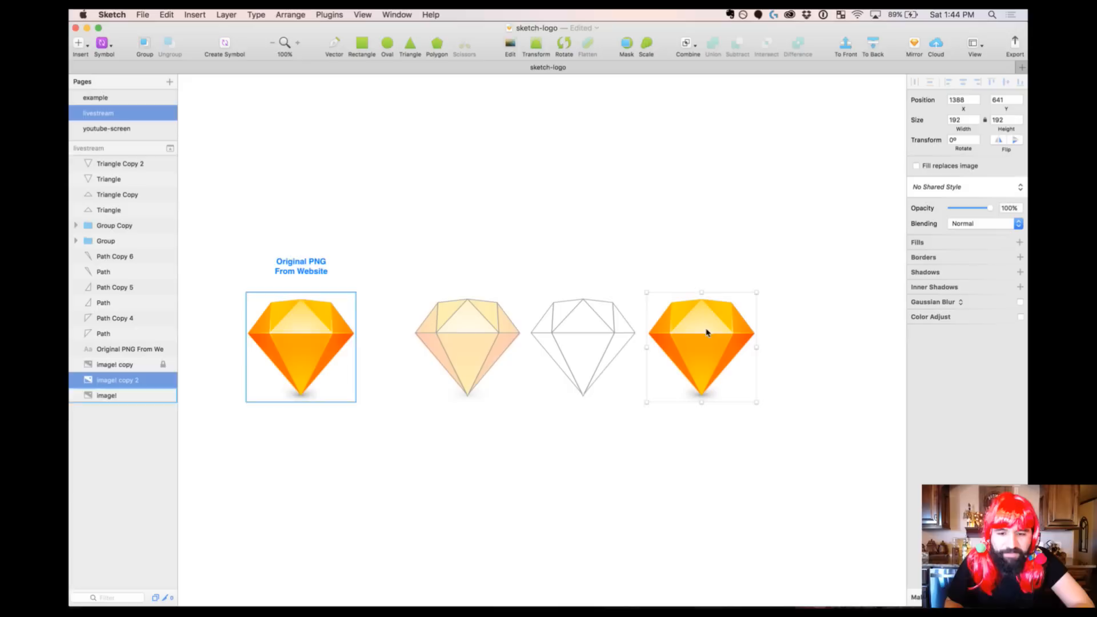
Switch to Finder's music folder, toggle the preview of ANW1139_01_Club-Bossa.mp3, and return to the Sketch drawing
key("z")
left_click_drag(521, 289, 751, 440)
key("super+Tab")
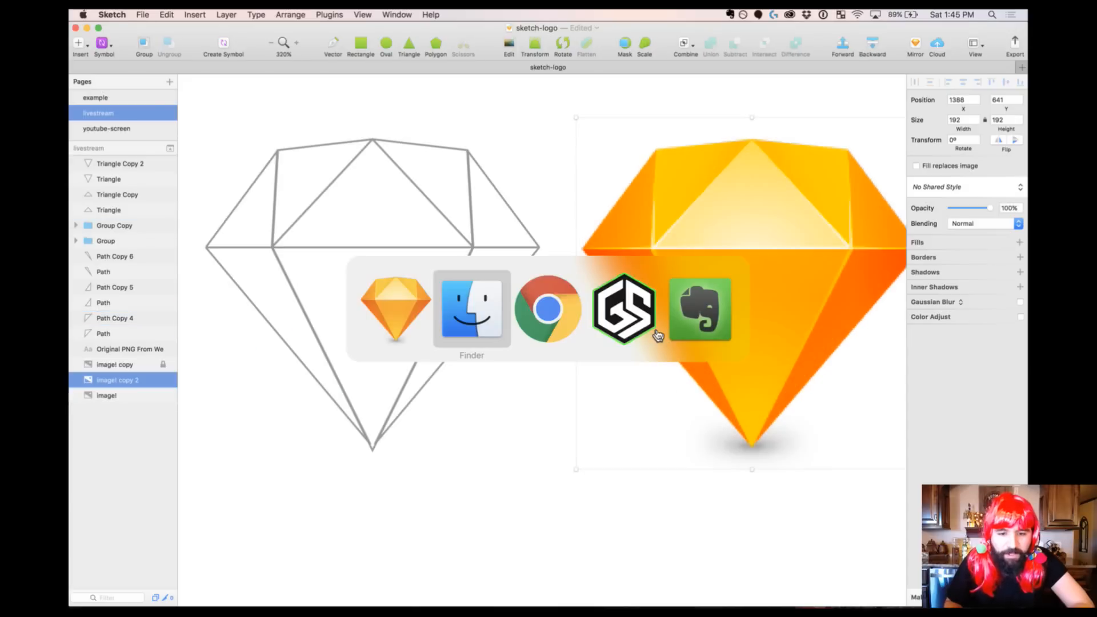
key("space")
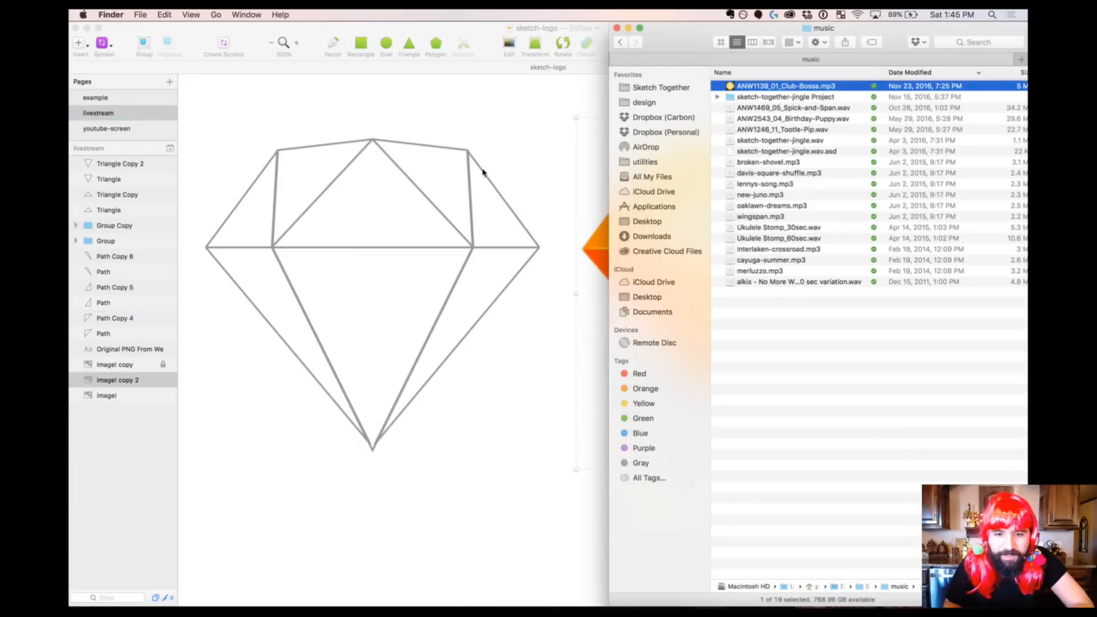
left_click(537, 108)
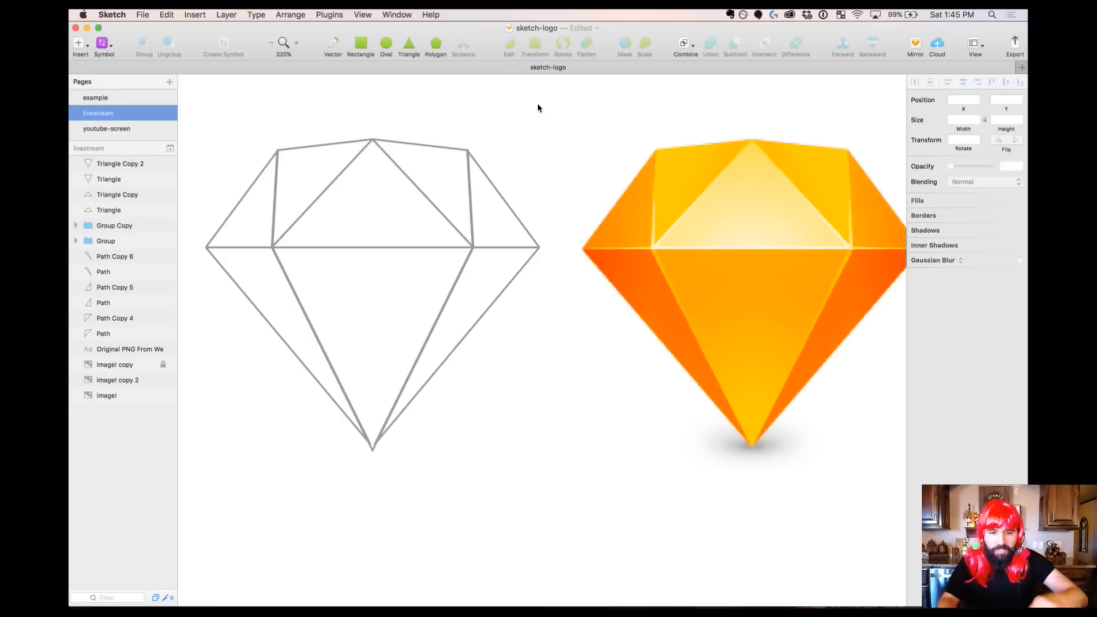
Inspect the bare wireframe's upper-left corner up close, picking the two facet paths that meet there
left_click_drag(338, 108, 358, 250)
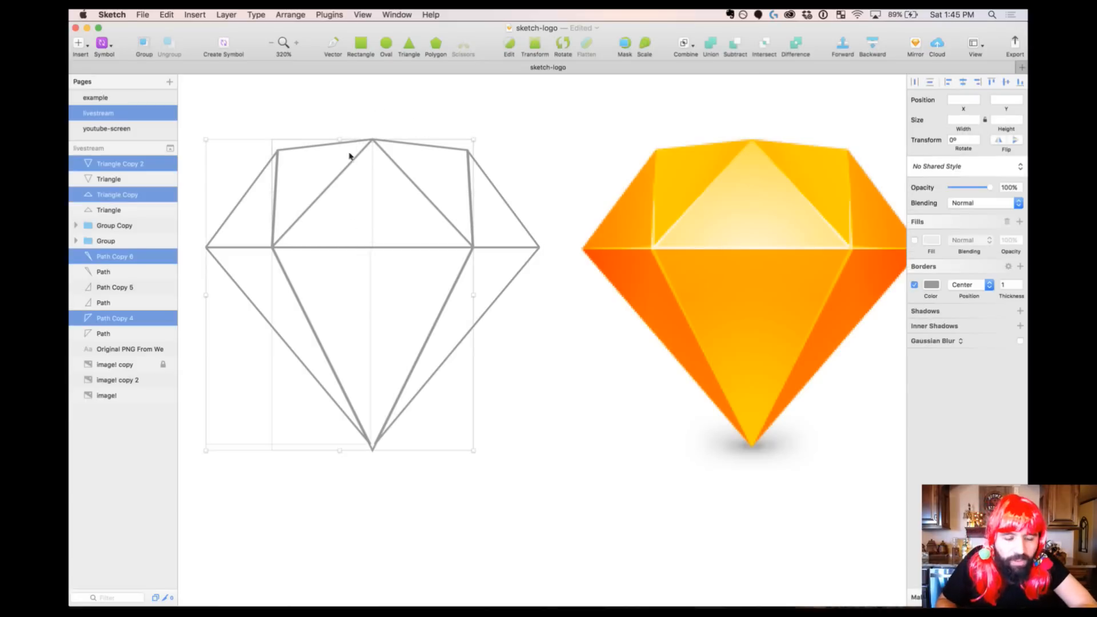
left_click(344, 113)
left_click_drag(266, 125, 290, 168)
left_click(453, 355)
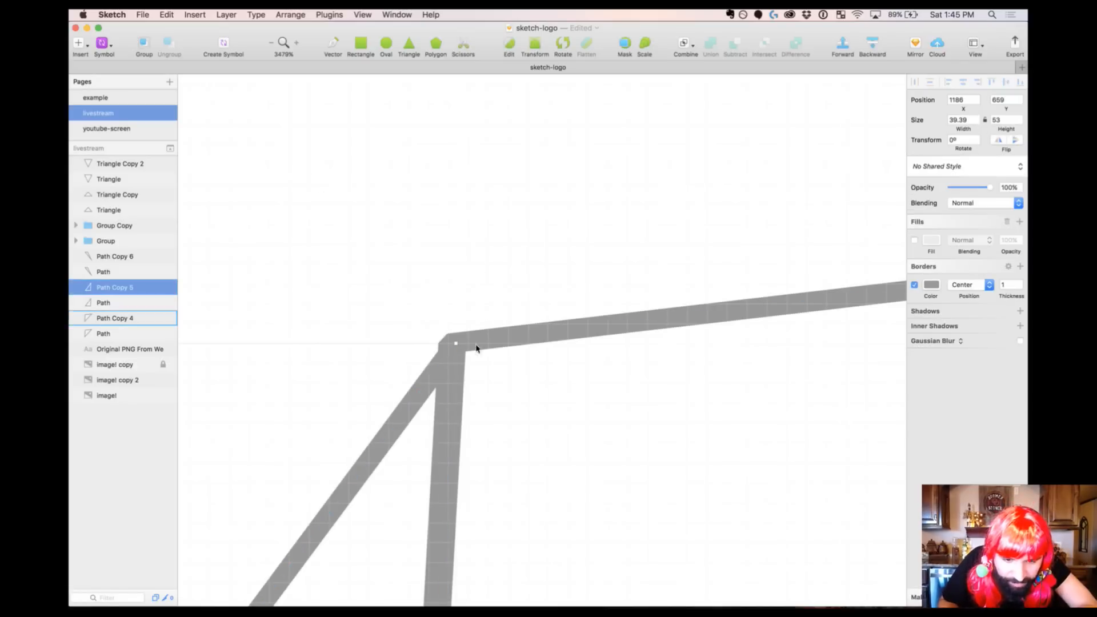
left_click(493, 344)
Examine the whole wireframe beside the copied PNG diamond to compare their facets
key("super+minus")
key("super+minus")
key("super+minus")
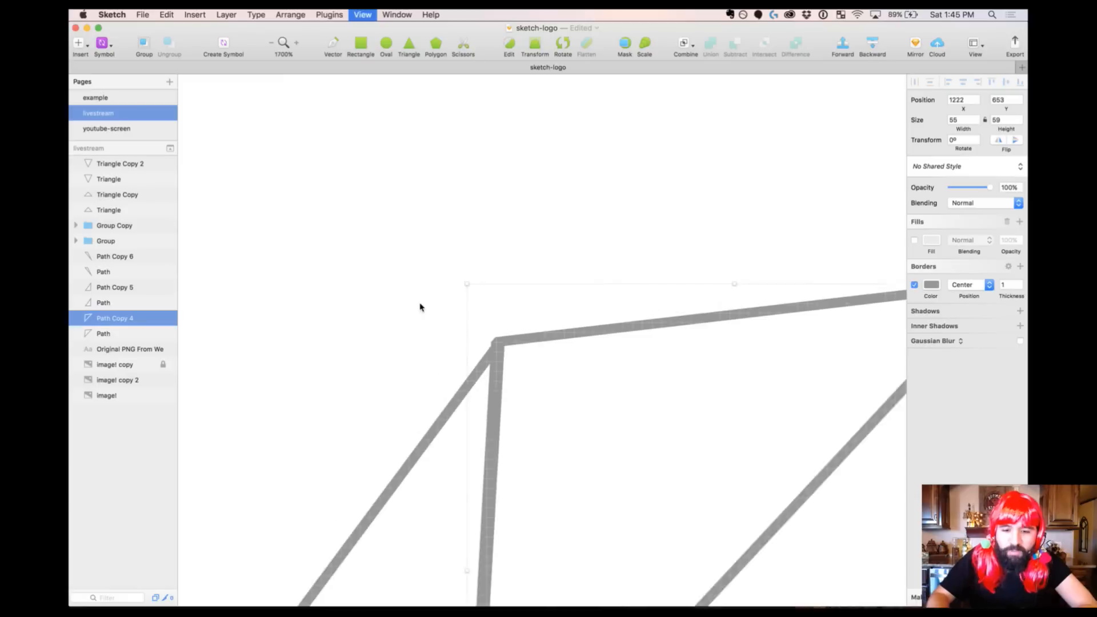
scroll(421, 308, "down", 3)
scroll(422, 308, "right", 2)
scroll(419, 307, "down", 3)
scroll(420, 306, "right", 2)
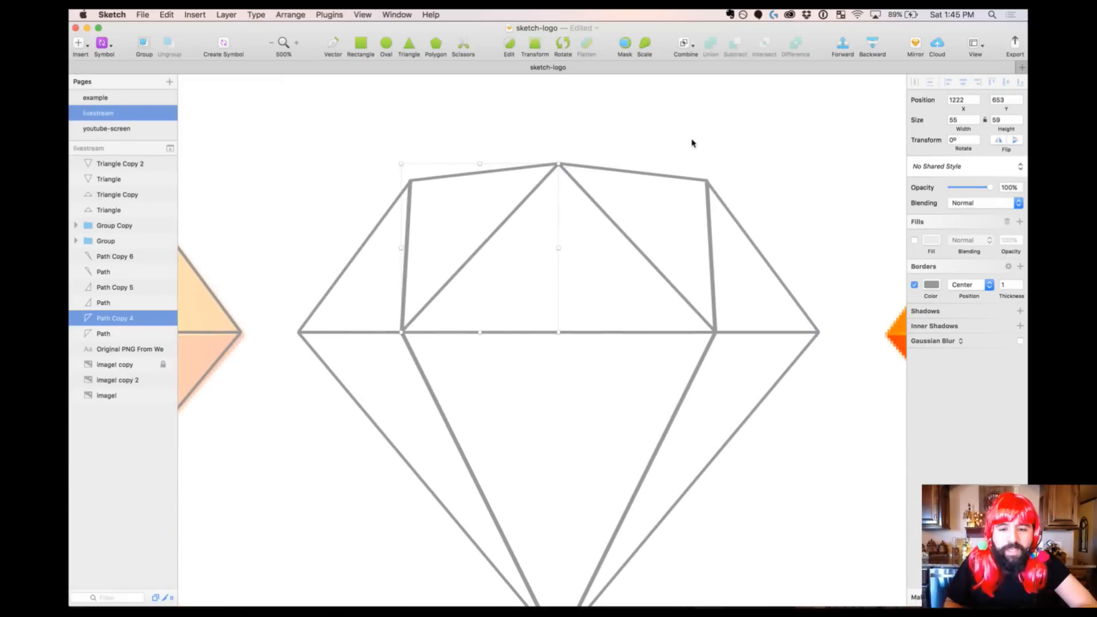
scroll(762, 142, "down", 3)
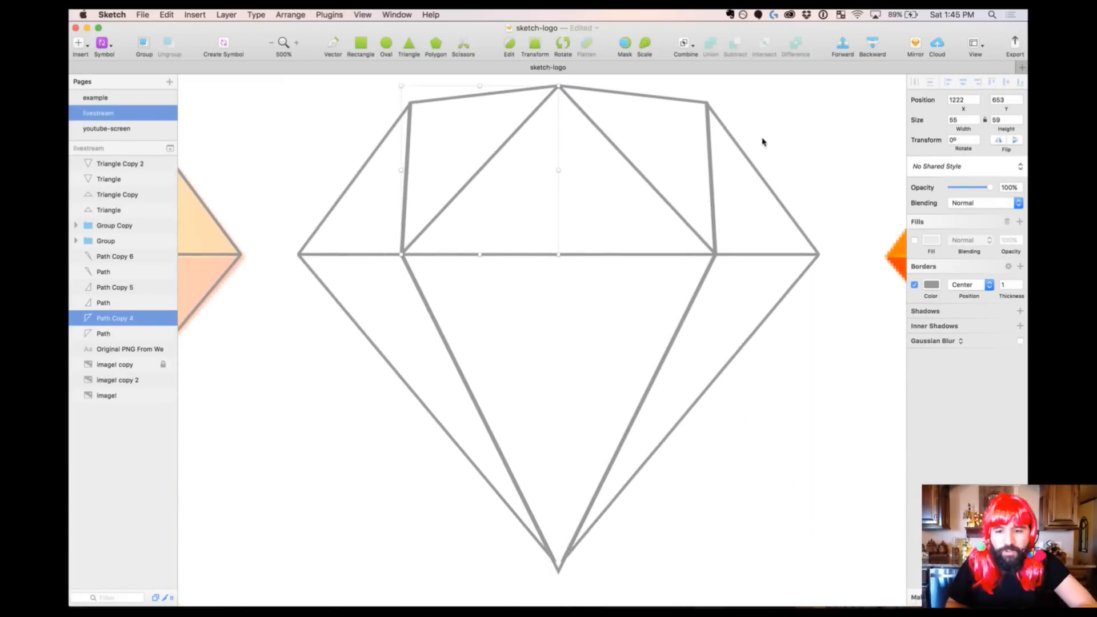
scroll(762, 142, "right", 3)
scroll(762, 142, "up", 1)
scroll(762, 142, "right", 2)
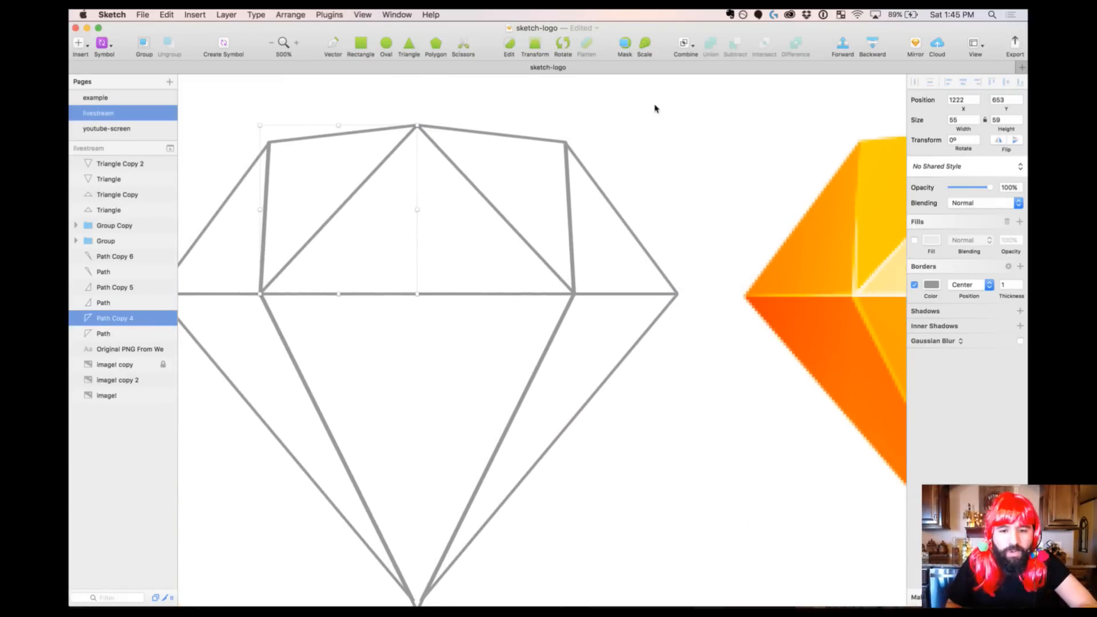
scroll(581, 137, "down", 5)
scroll(581, 138, "right", 3)
scroll(581, 138, "down", 1)
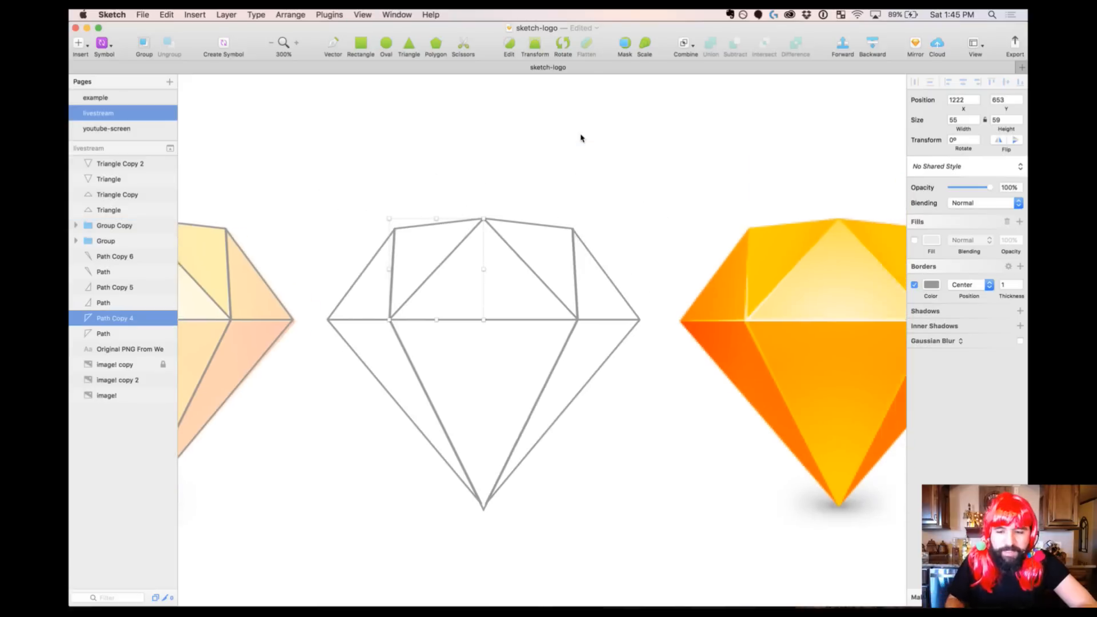
Check the YouTube livestream chat in Chrome and return to the Sketch drawing
key("super+Tab")
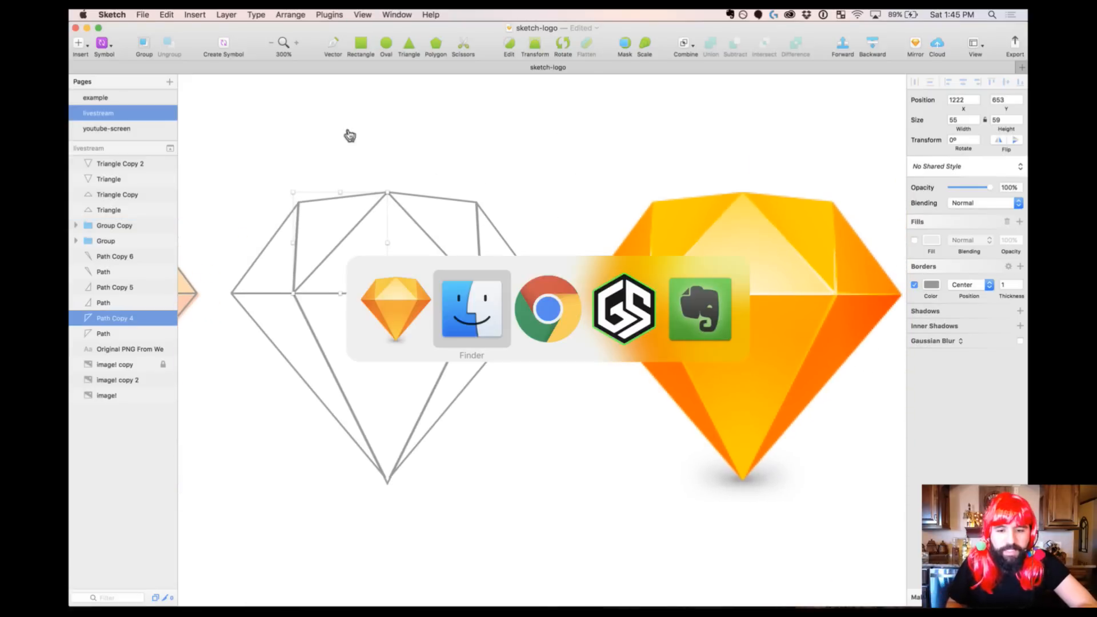
key("super+Tab")
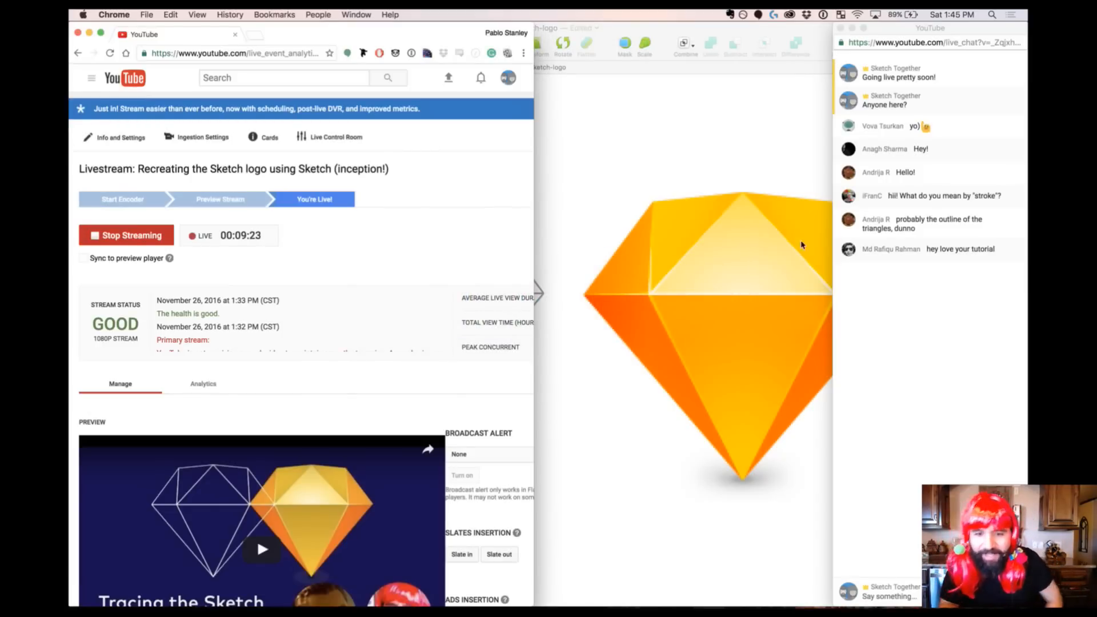
left_click(656, 142)
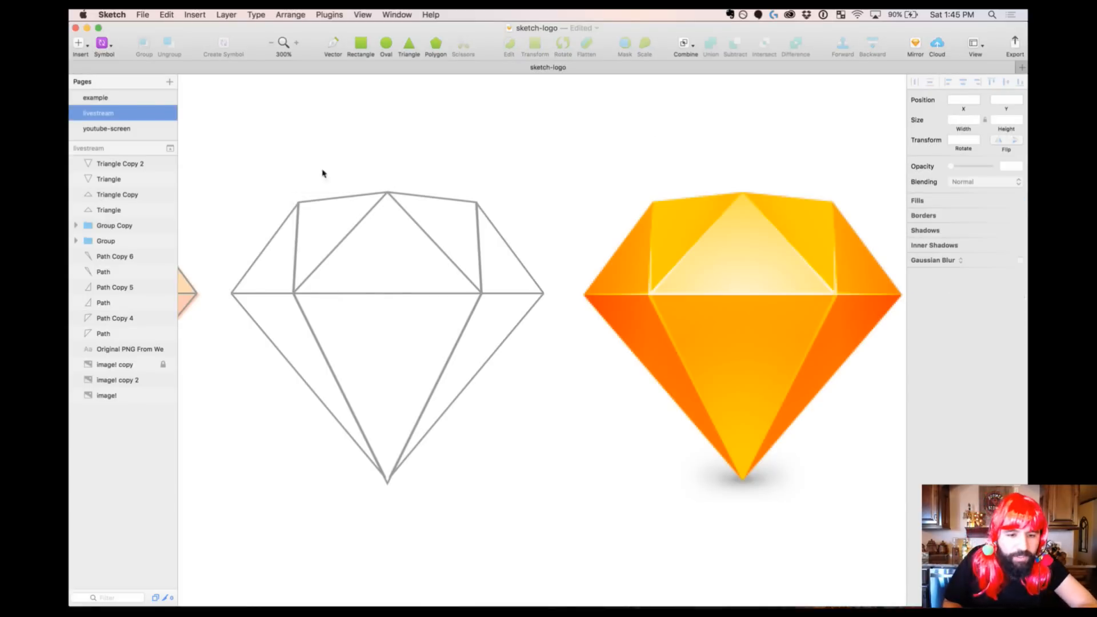
Try to enable a fill on the wireframe's upper-left inner facet and central triangle together, and undo it
left_click_drag(234, 163, 598, 514)
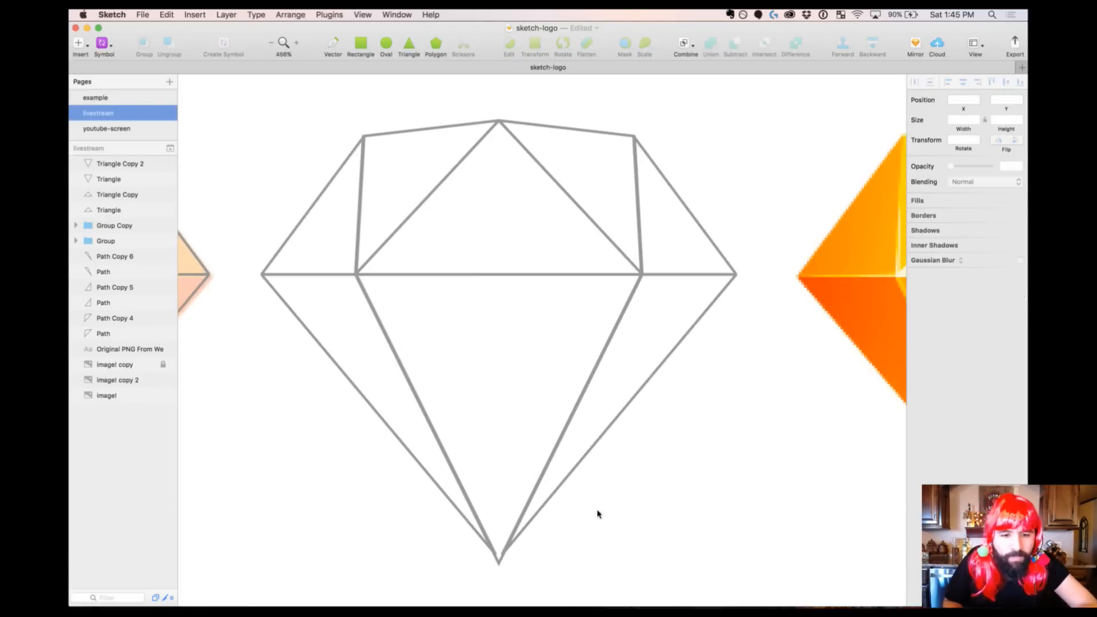
left_click(395, 136)
scroll(503, 170, "right", 2)
scroll(503, 170, "right", 3)
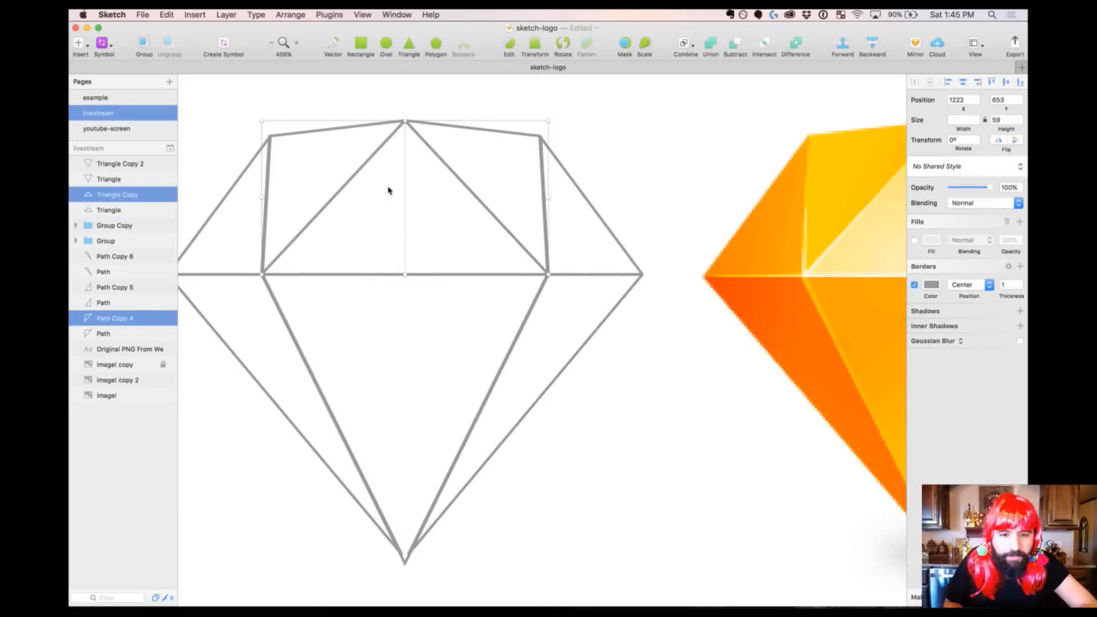
key("super+minus")
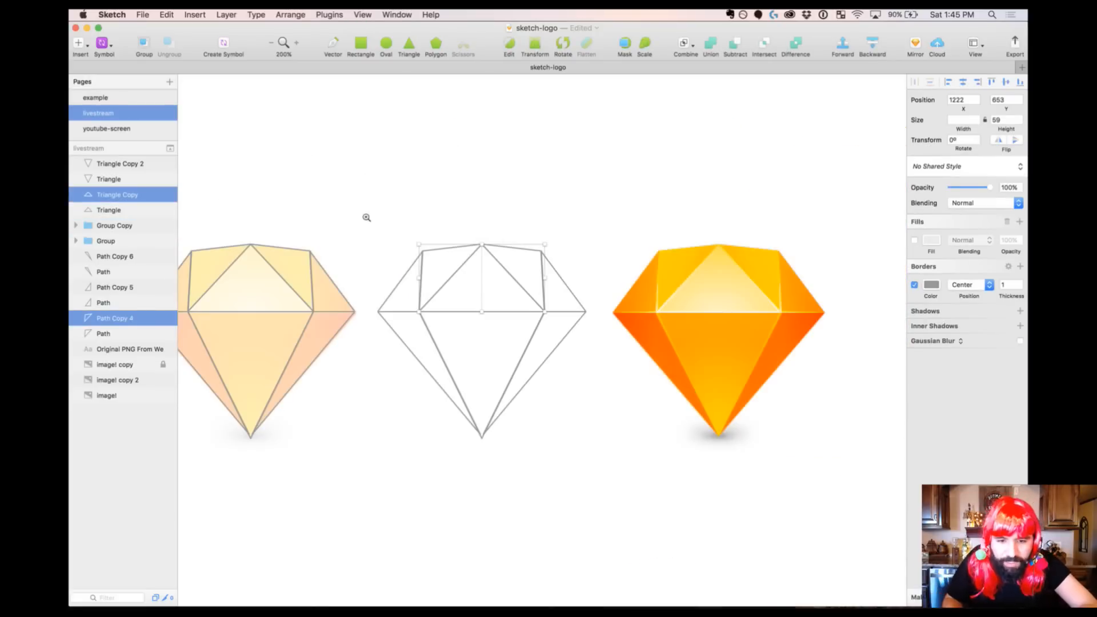
left_click_drag(363, 214, 796, 489)
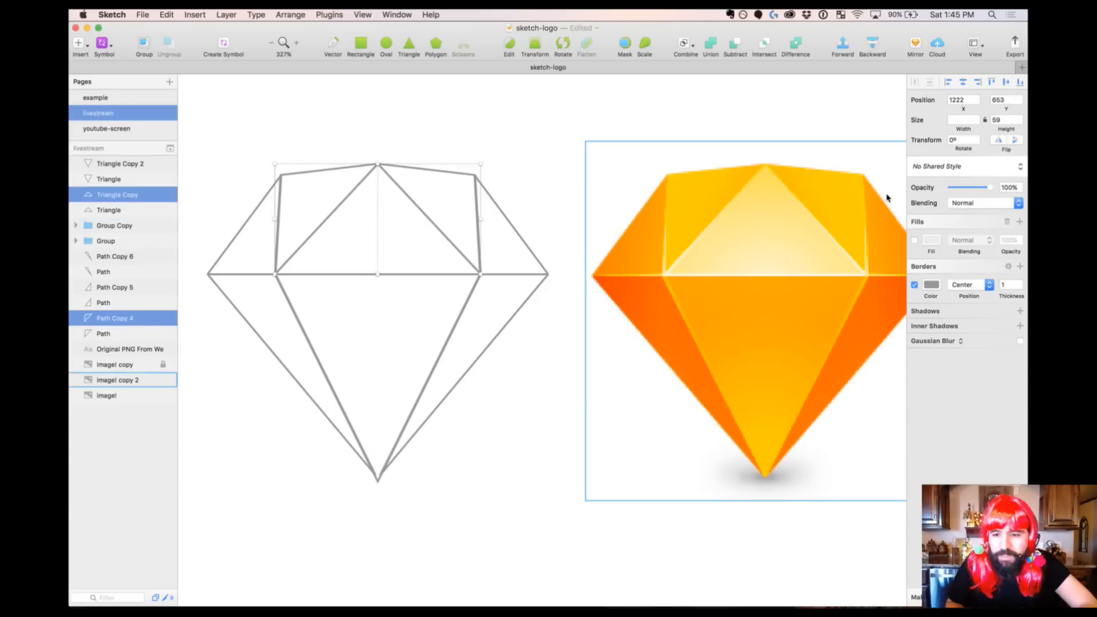
left_click(915, 240)
left_click(680, 172)
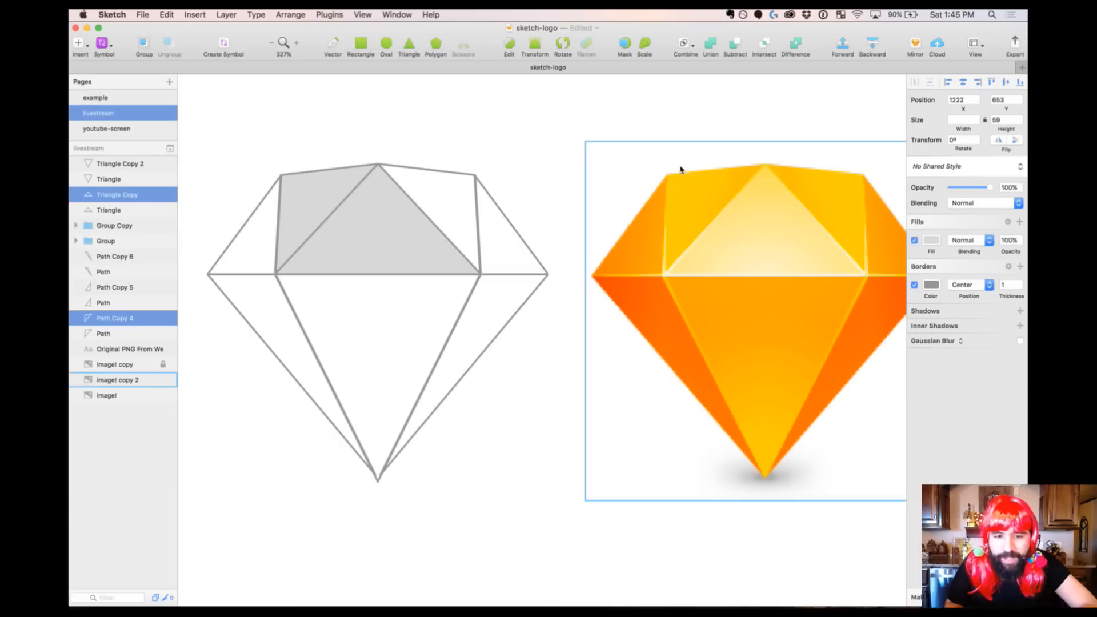
left_click(436, 110)
left_click(372, 210)
key("super+z")
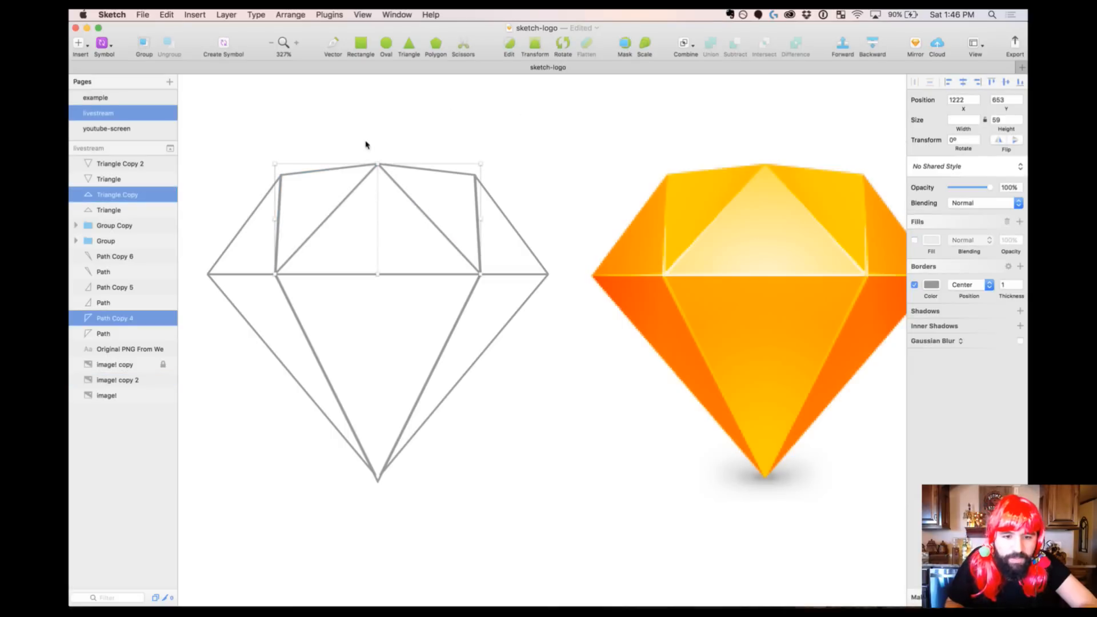
Fill the wireframe's upper-left inner facet with the yellow sampled from the matching facet of the PNG diamond
left_click(367, 143)
left_click(332, 170)
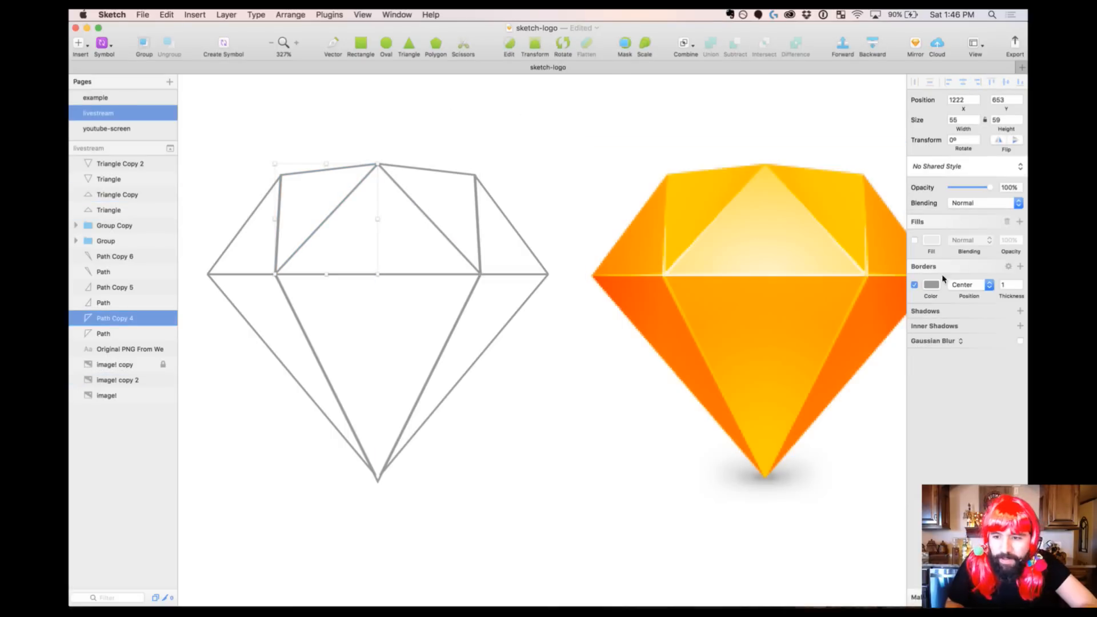
left_click(914, 239)
left_click(930, 240)
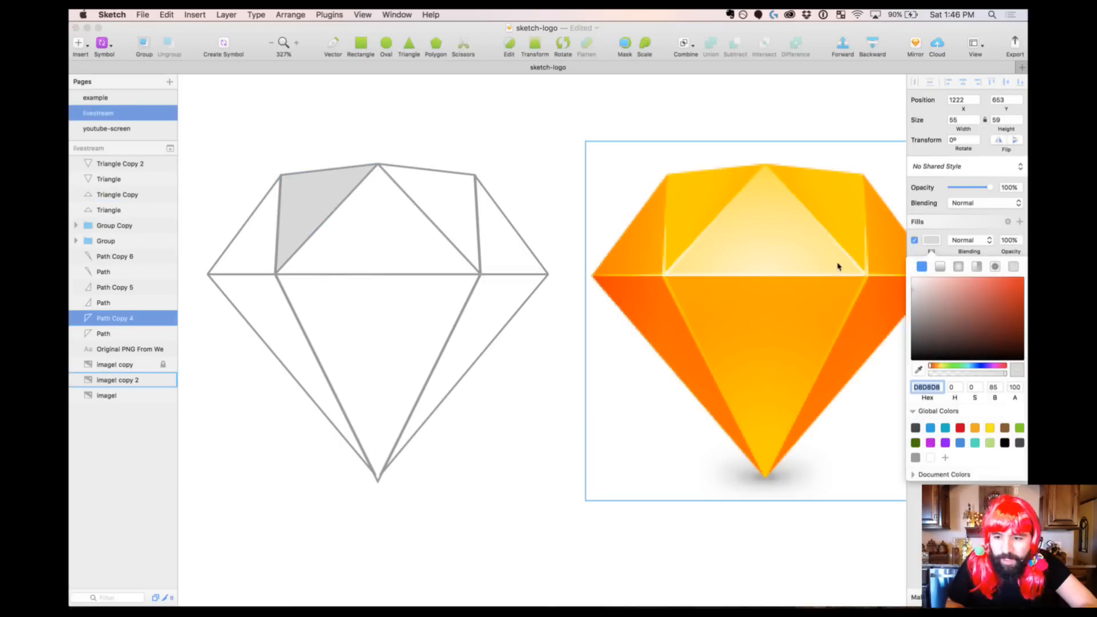
left_click(919, 369)
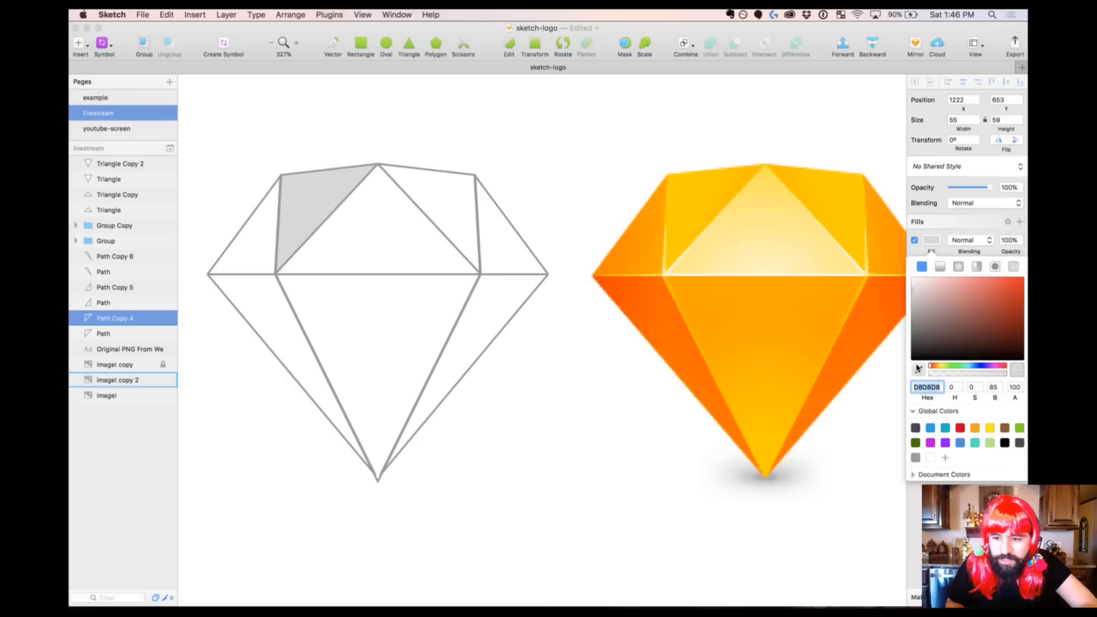
left_click(684, 180)
left_click(308, 171)
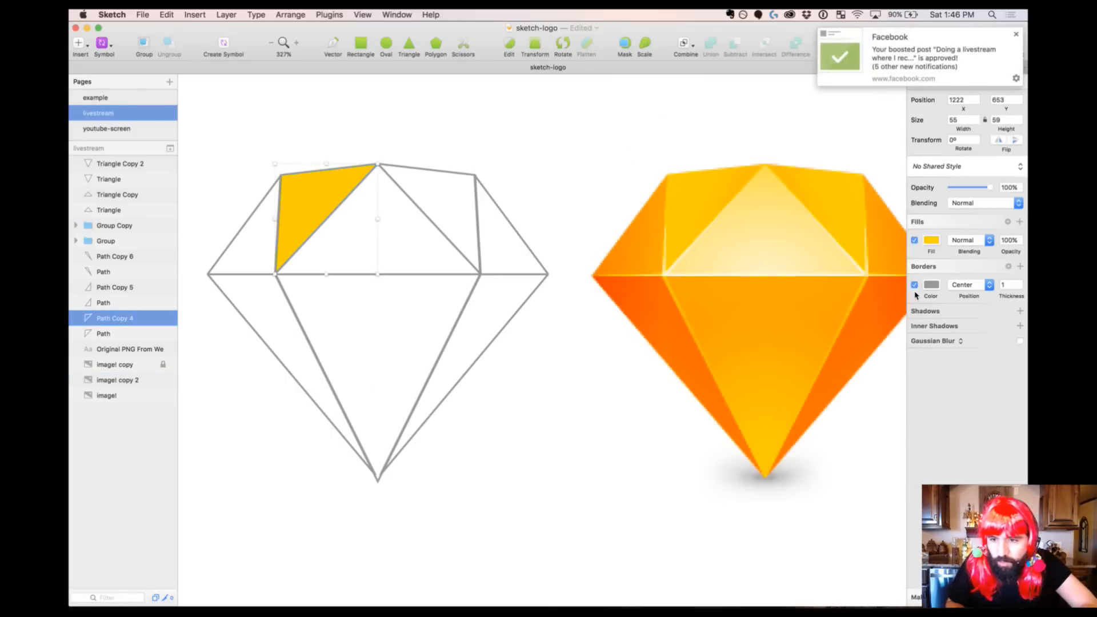
Turn off the border of the yellow facet, keeping only that facet selected
left_click(914, 285)
left_click(334, 170, "shift")
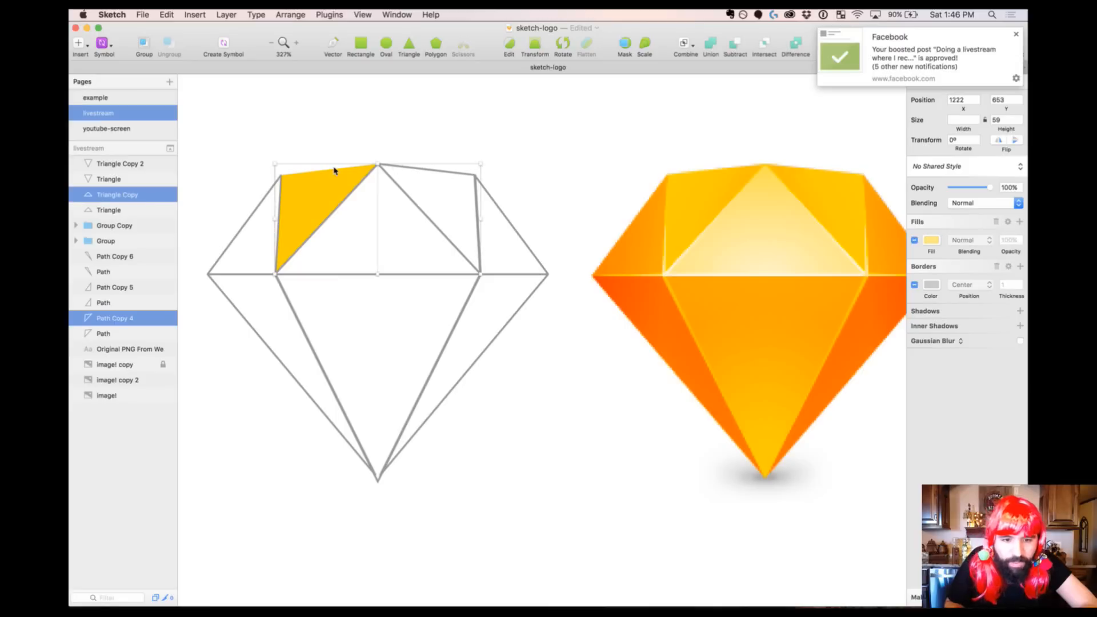
left_click(336, 179, "shift")
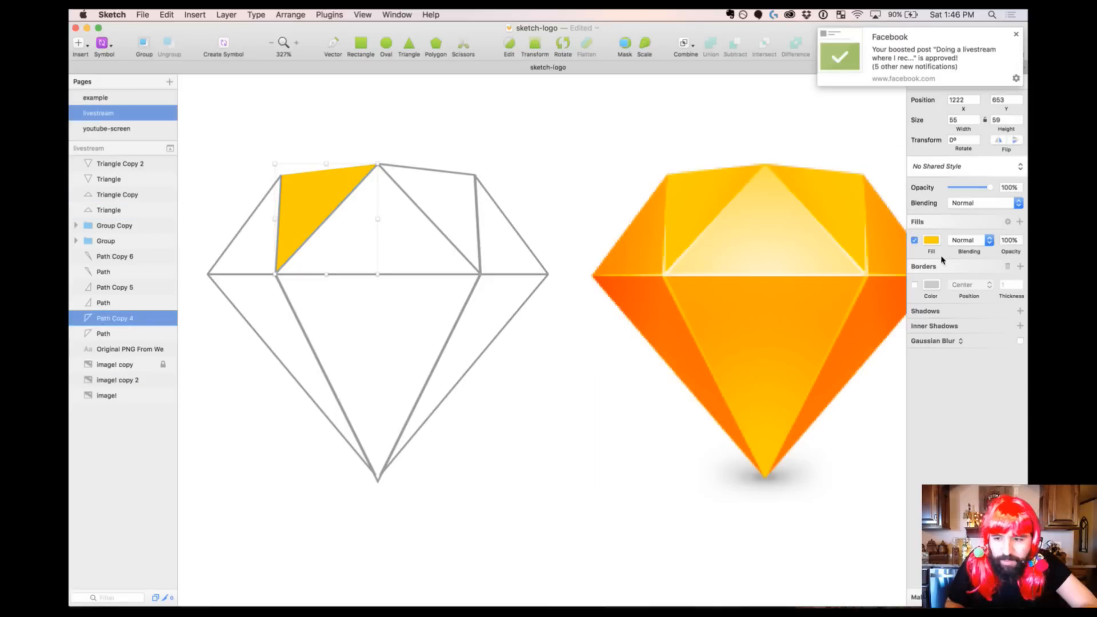
Add a linear gradient fill over the yellow and set its starting stop to black 000000 with alpha 0
left_click(1020, 223)
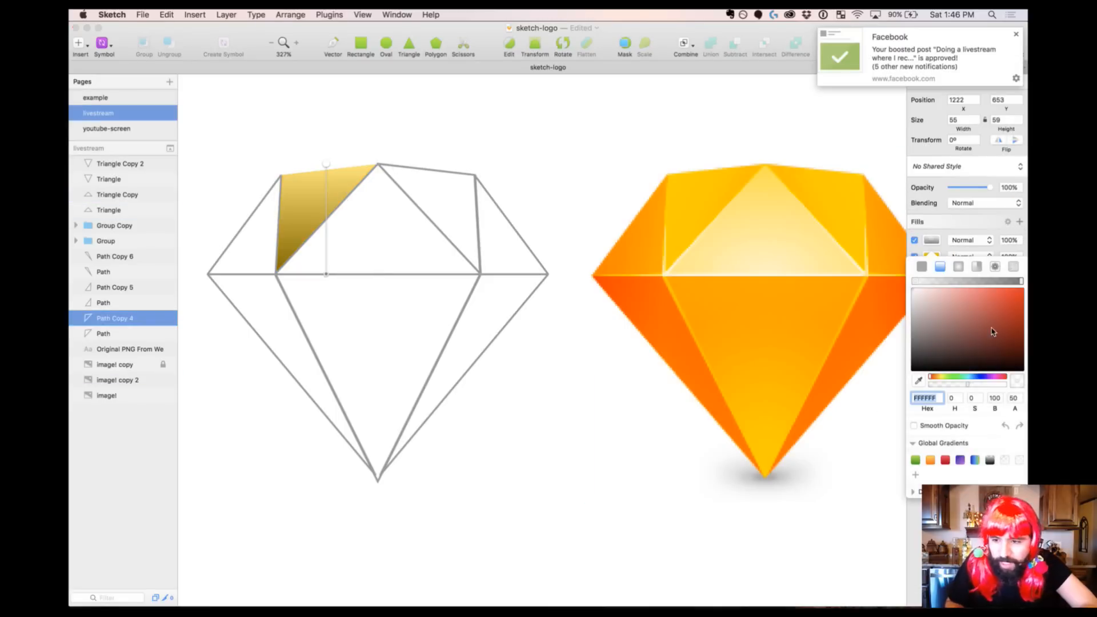
left_click_drag(914, 281, 883, 416)
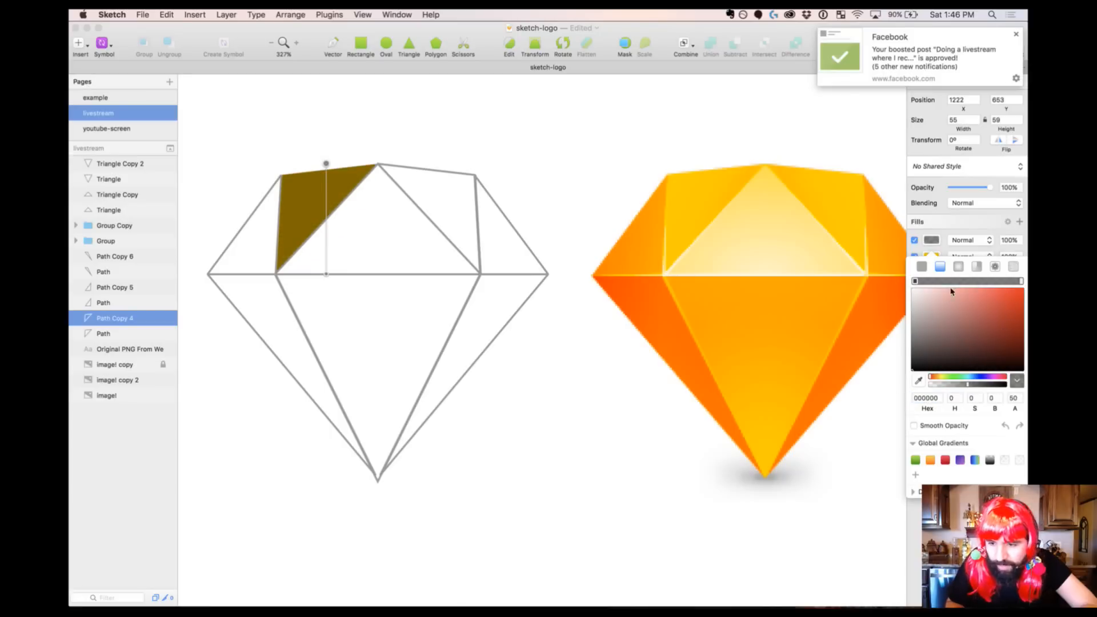
left_click(1012, 400)
type("0")
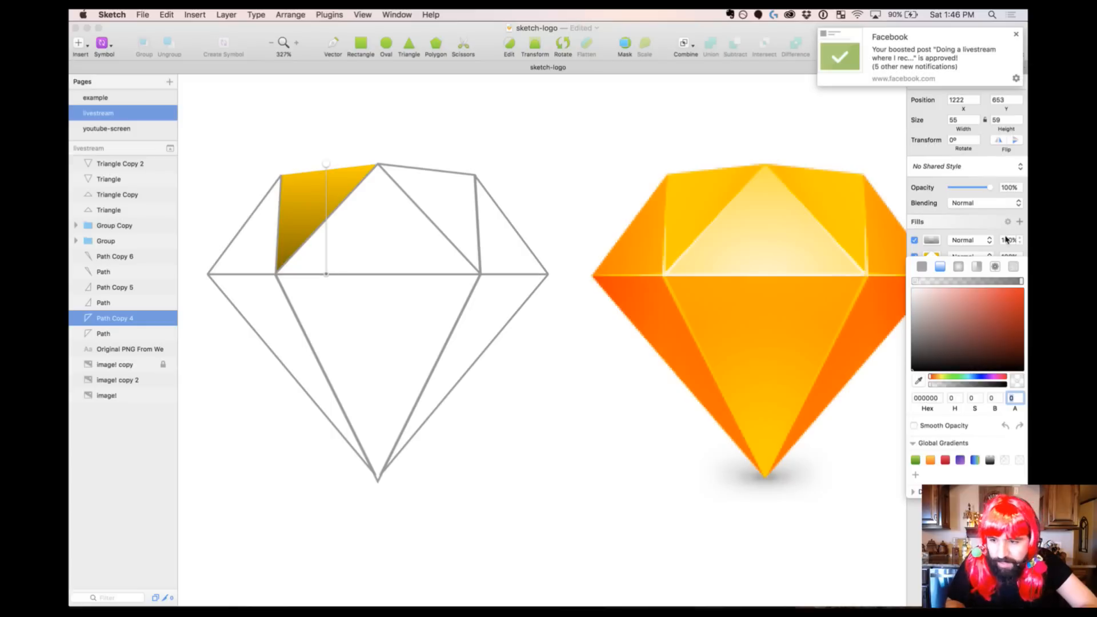
left_click(1015, 281)
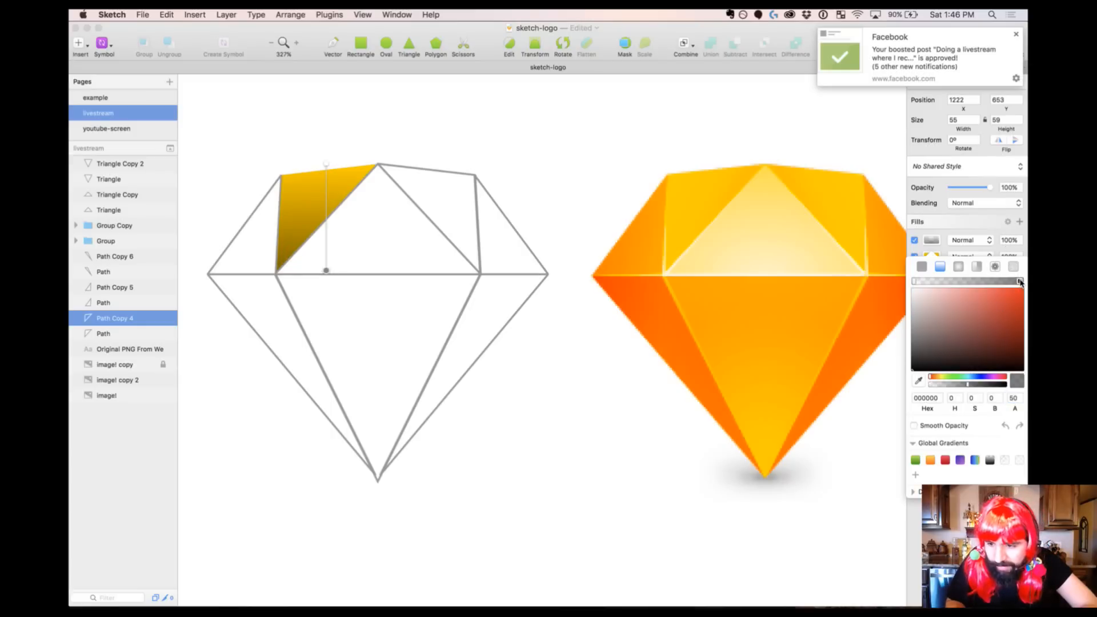
left_click(913, 281)
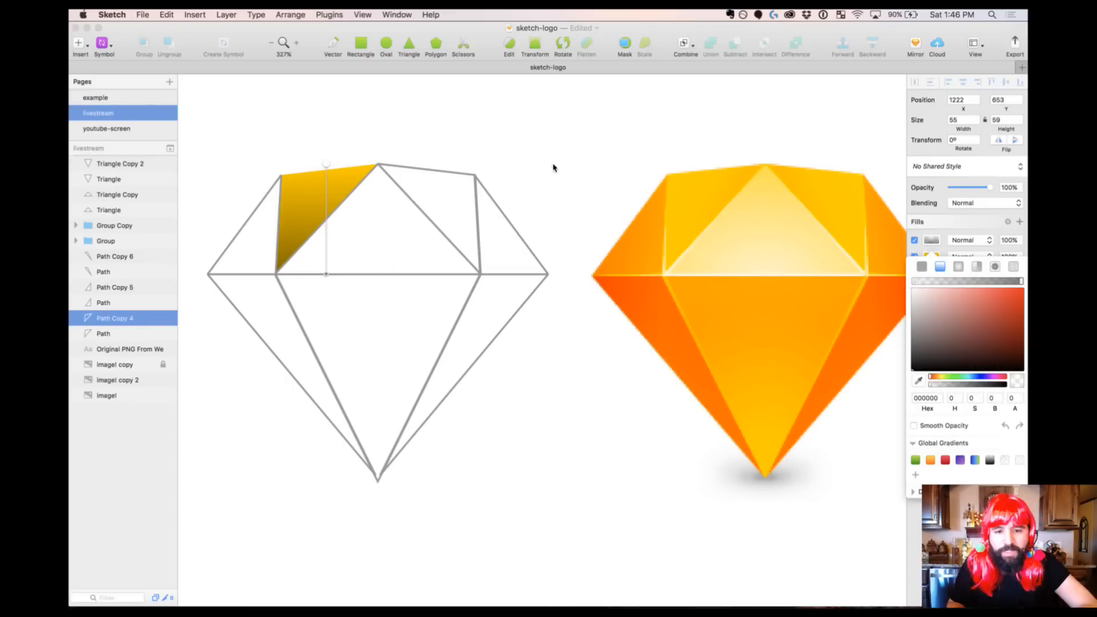
Run the gradient along the facet's top edge, from its upper-left corner to the diamond's apex
scroll(856, 243, "right", 1)
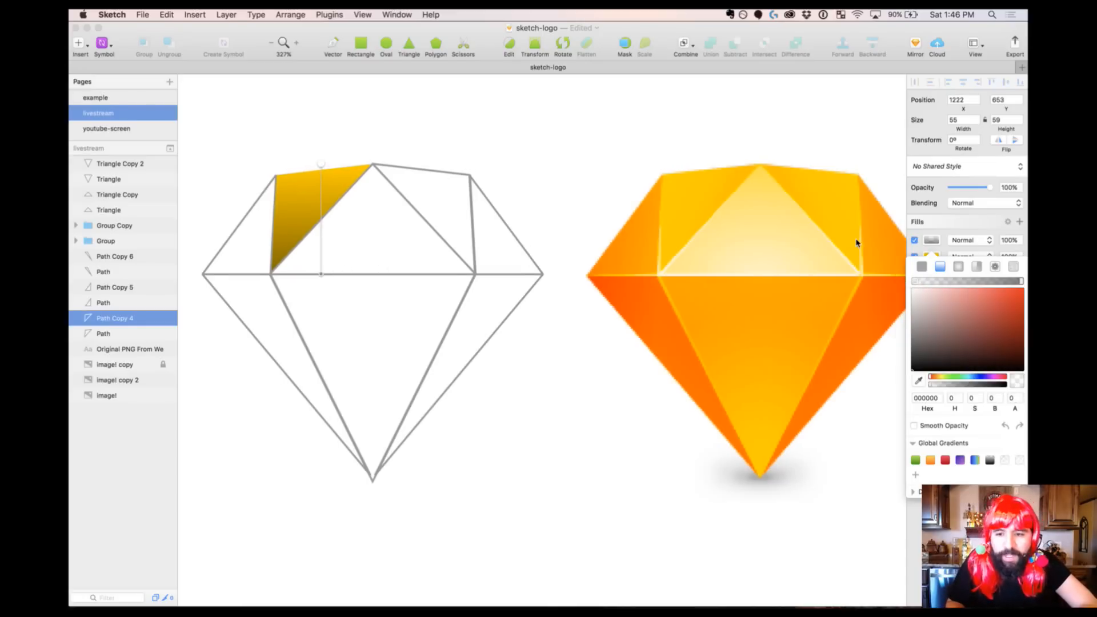
scroll(856, 243, "right", 2)
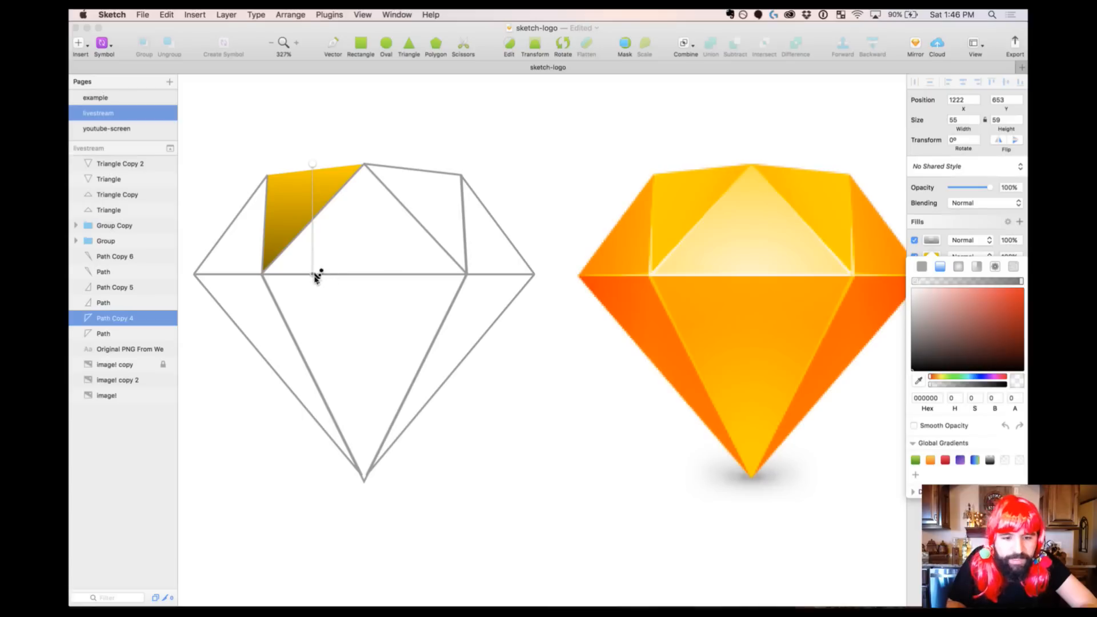
mouse_move(313, 274)
left_mouse_down()
mouse_move(391, 178)
mouse_move(385, 160)
left_mouse_up()
key("Escape")
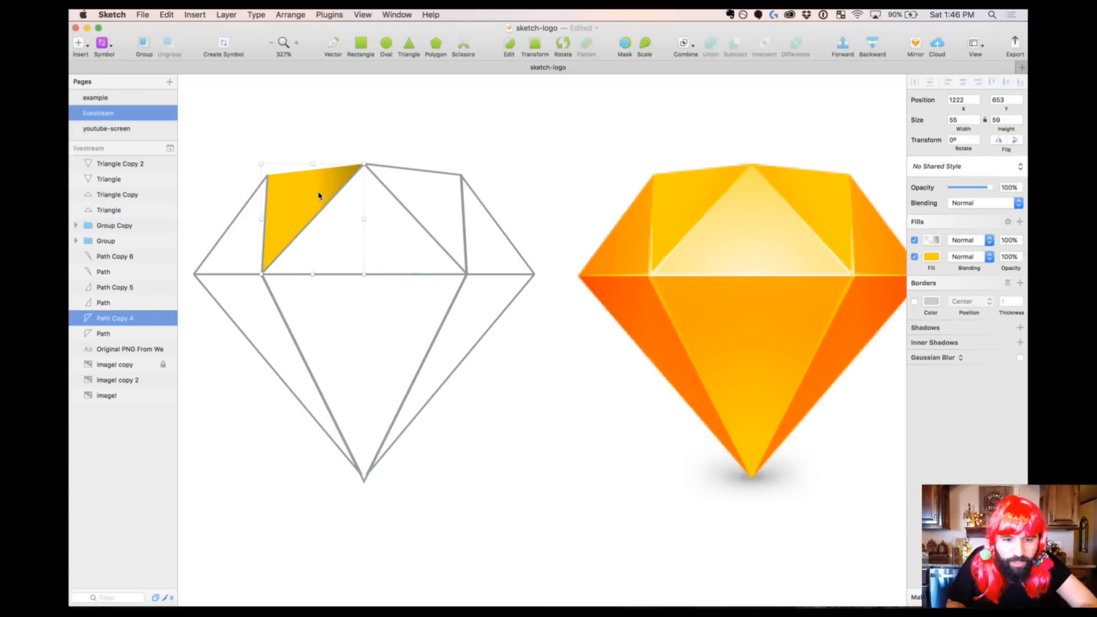
left_click(931, 241)
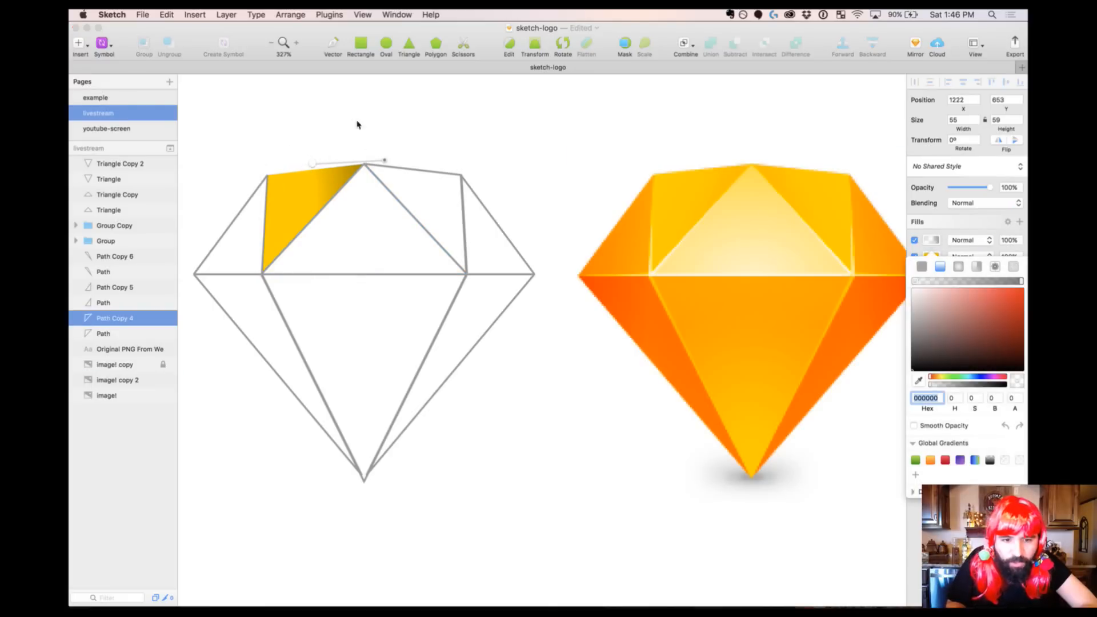
left_click_drag(312, 164, 276, 172)
left_click_drag(385, 161, 364, 159)
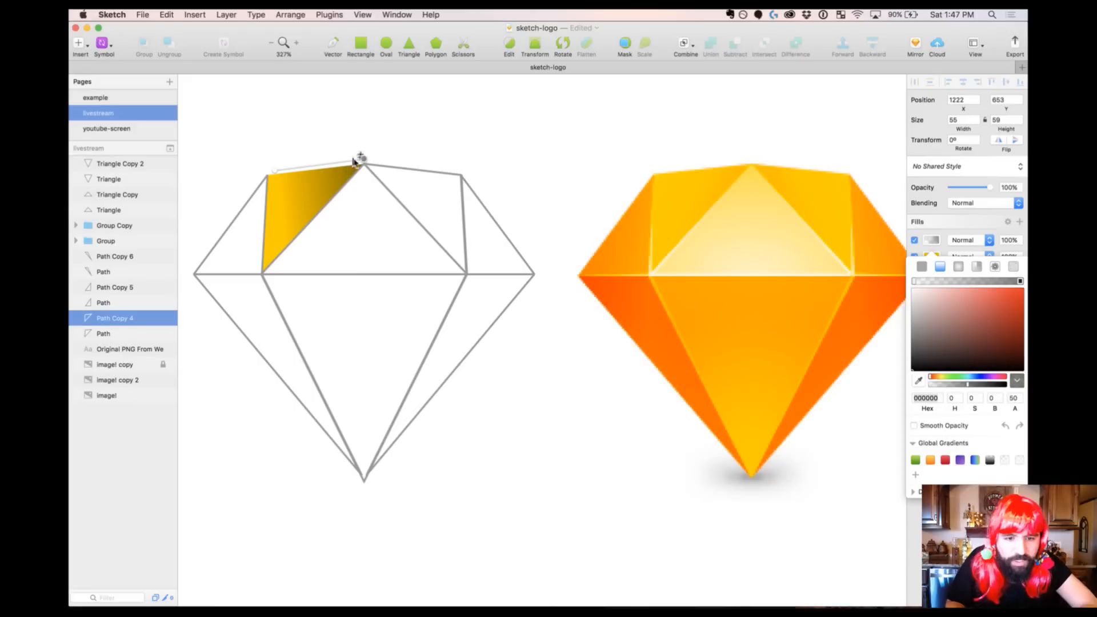
Set the opacity of the yellow facet's gradient fill to 20%
left_click(1007, 242)
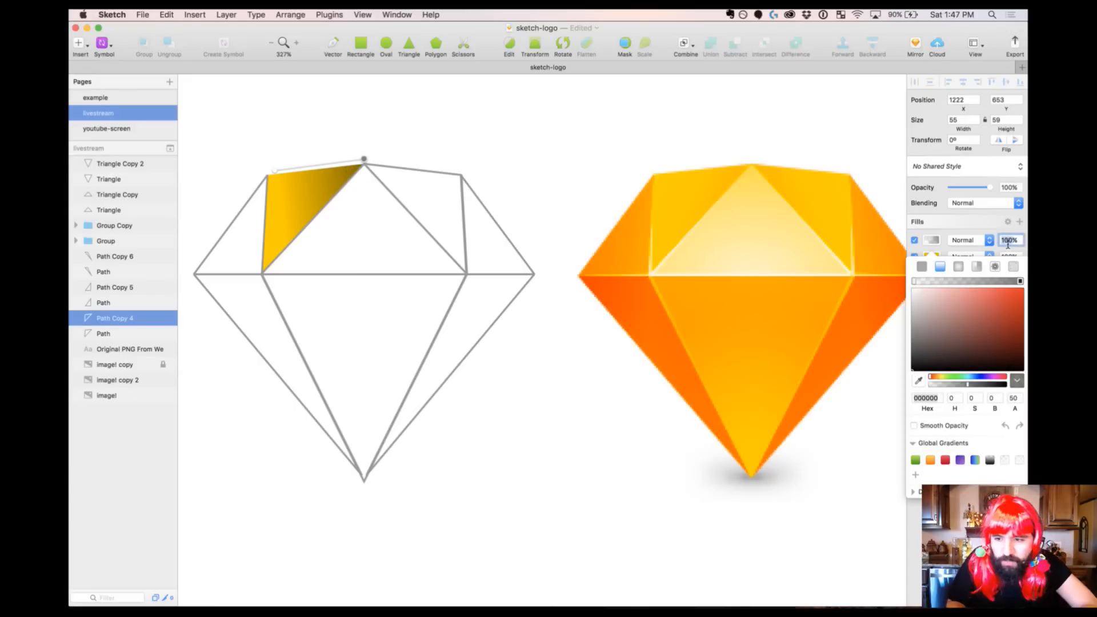
type("20")
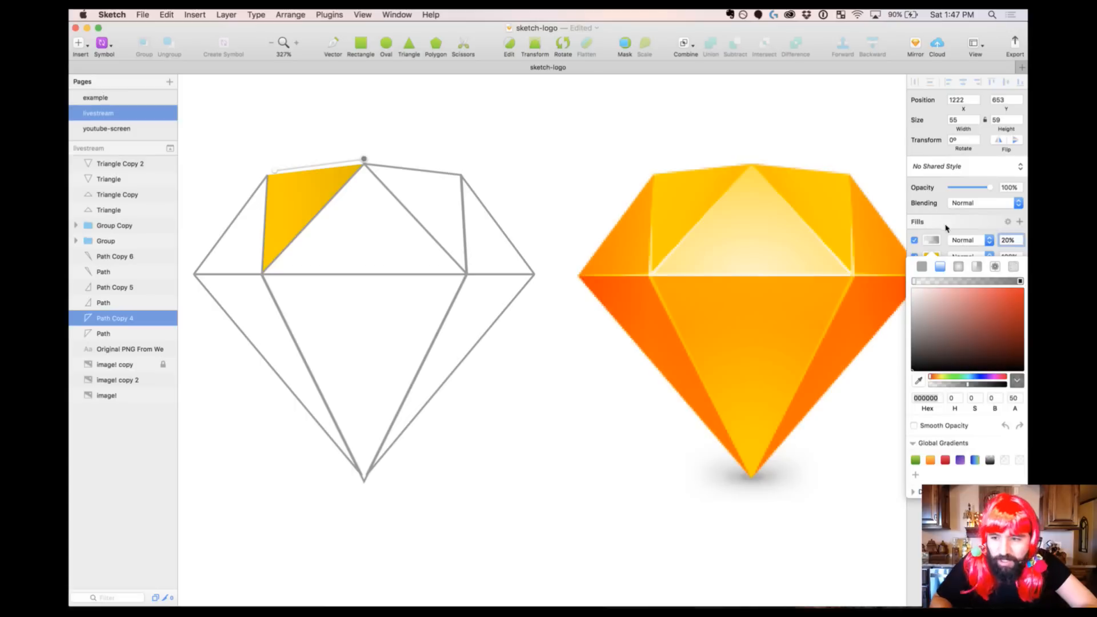
type("10")
key("Return")
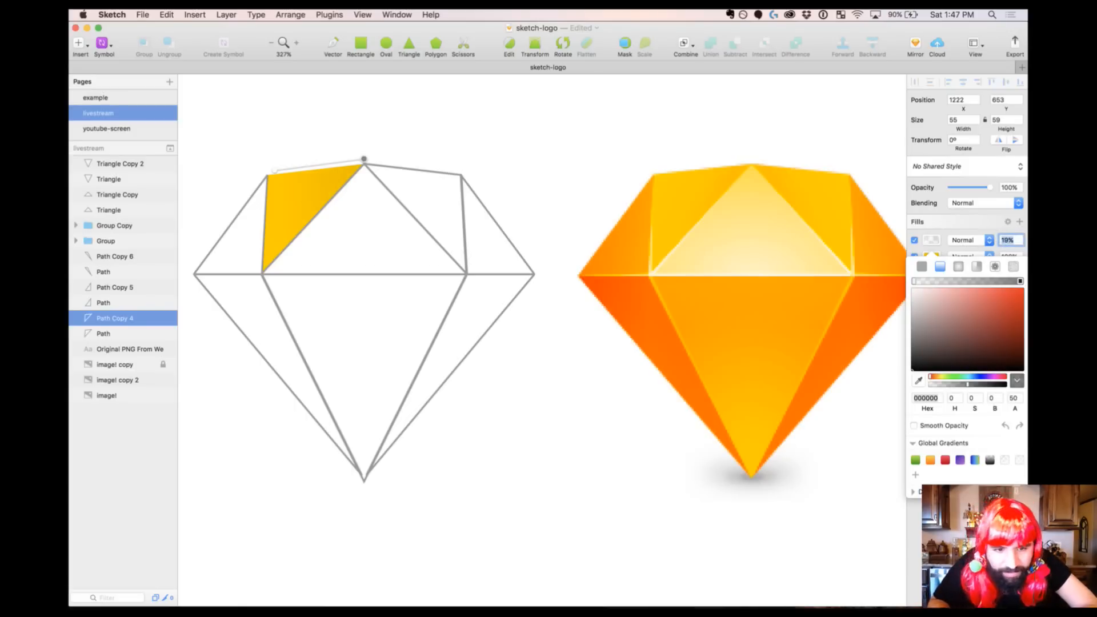
left_click(304, 129)
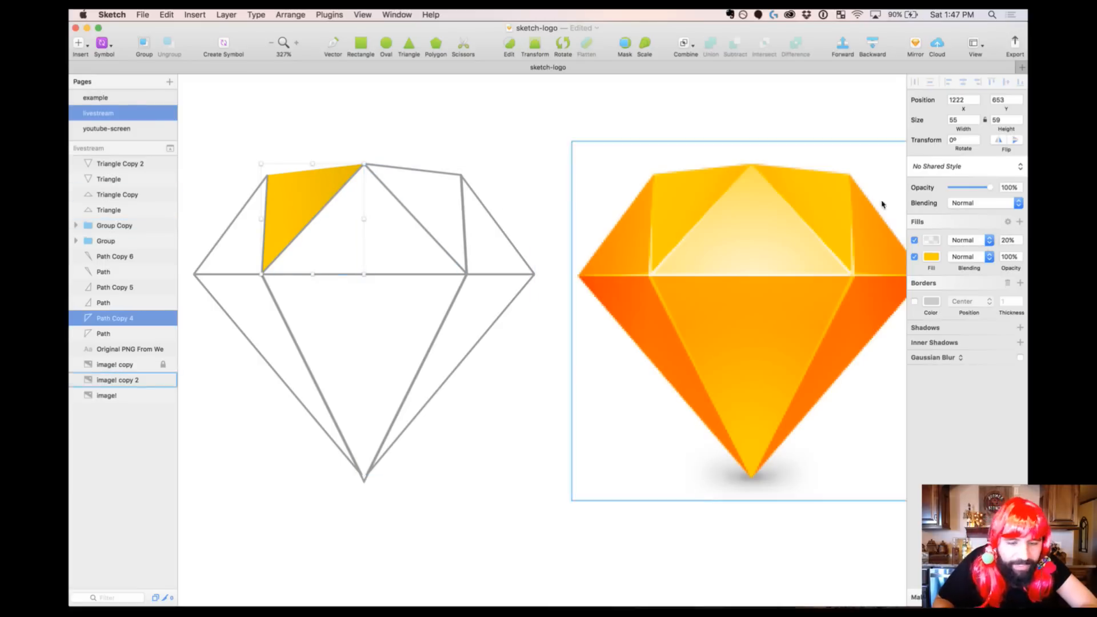
Save the yellow facet's transparent-to-black gradient as a reusable global gradient preset
left_click(931, 241)
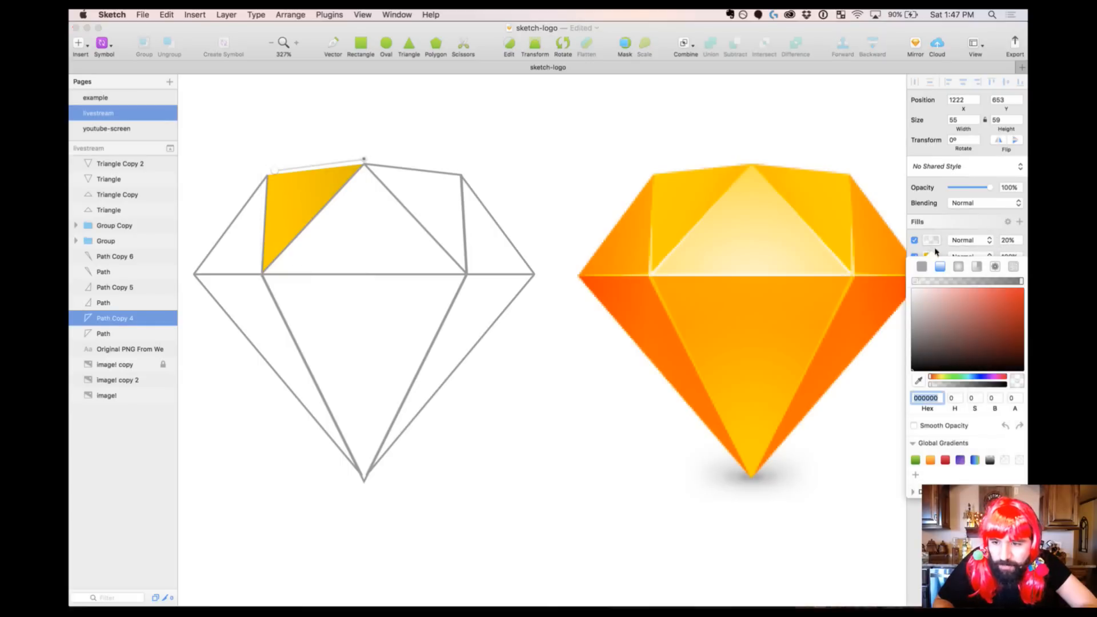
left_click(916, 474)
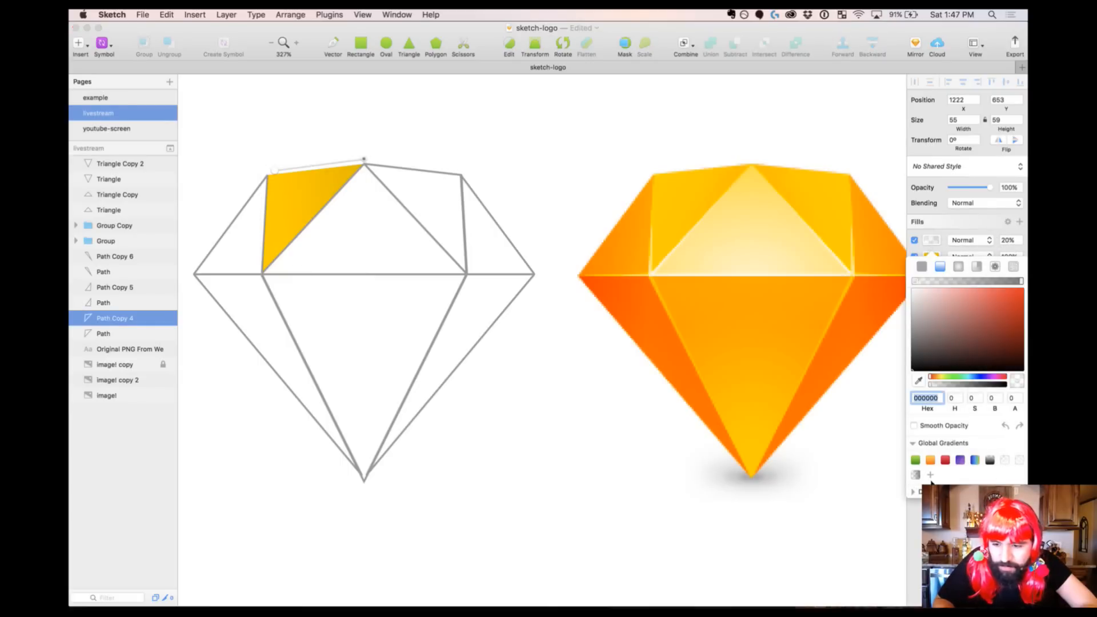
left_click(308, 212)
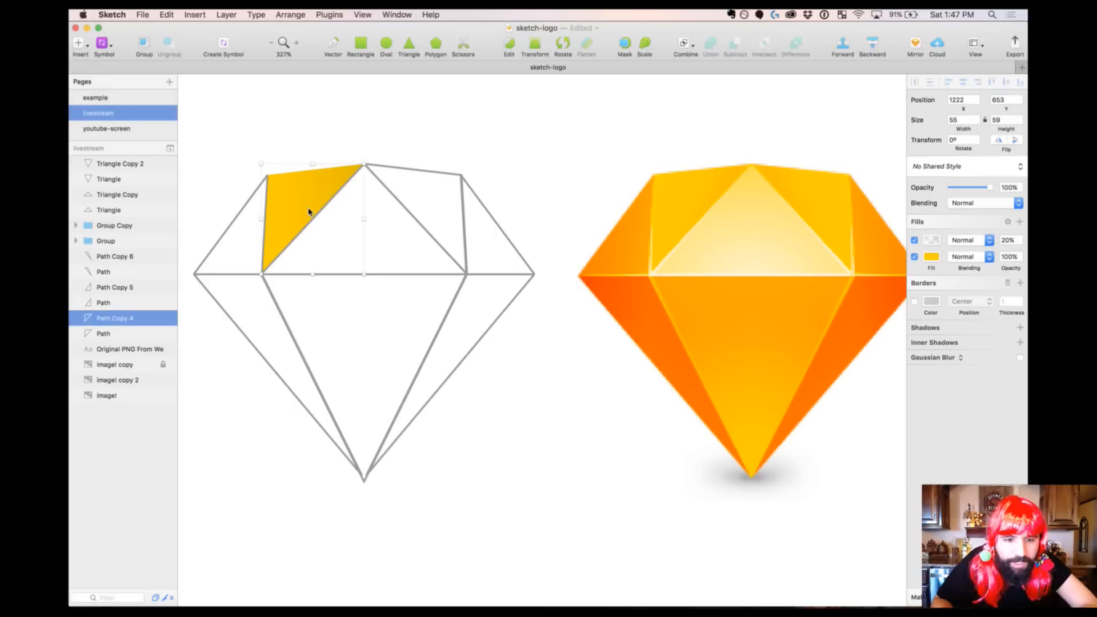
Add a second fill to the yellow facet using the saved gradient, running from mid top edge to the facet's lower-left corner
left_click(1020, 222)
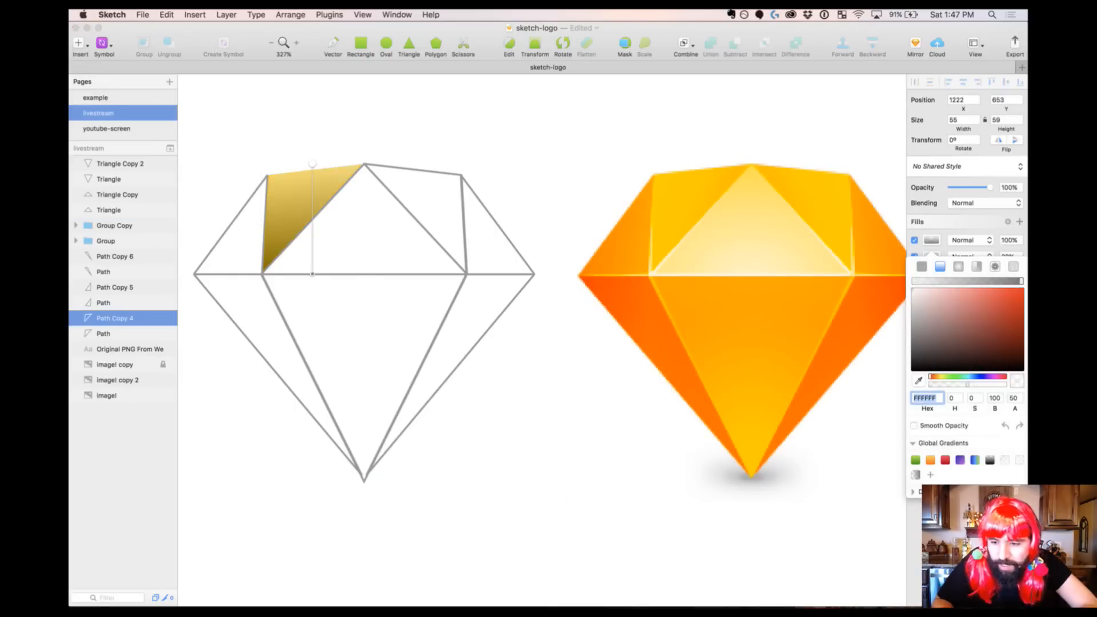
left_click(915, 475)
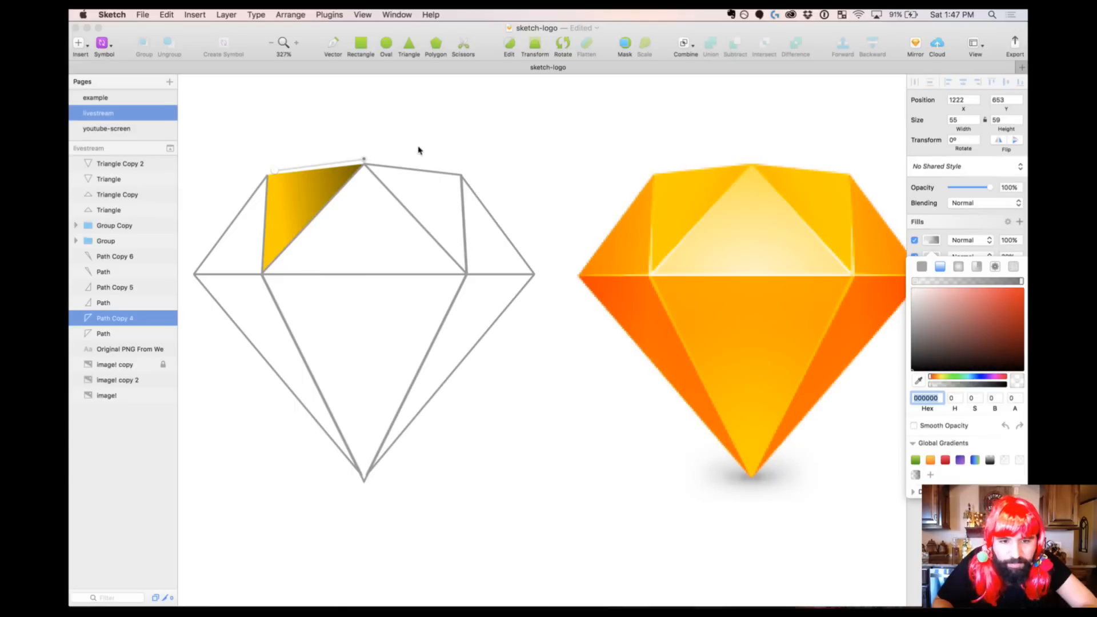
left_click_drag(364, 160, 261, 274)
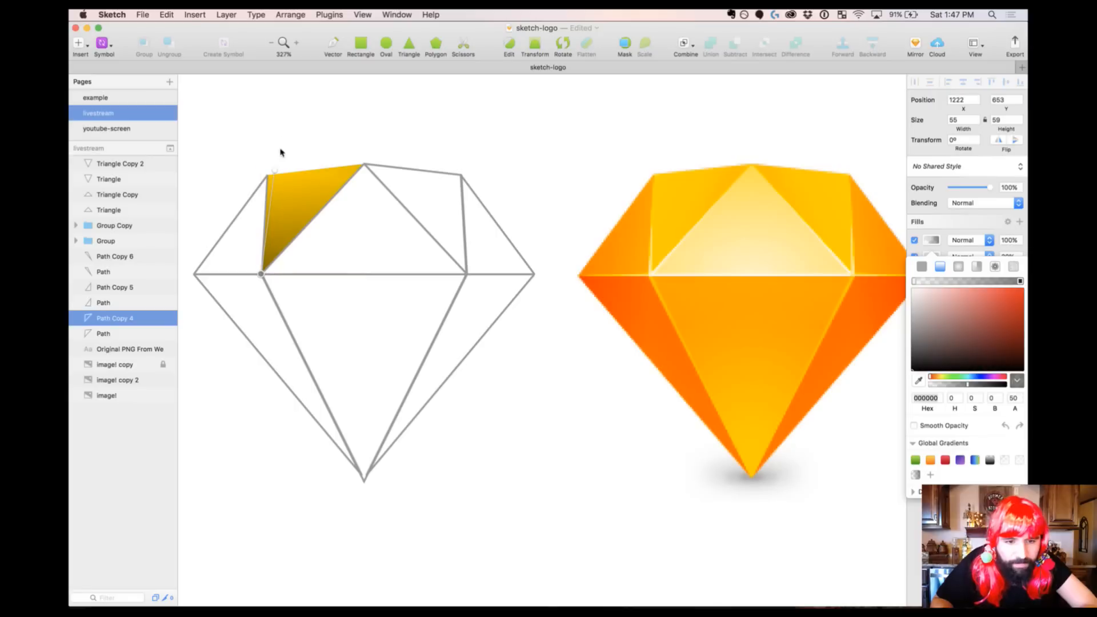
left_click_drag(276, 171, 311, 173)
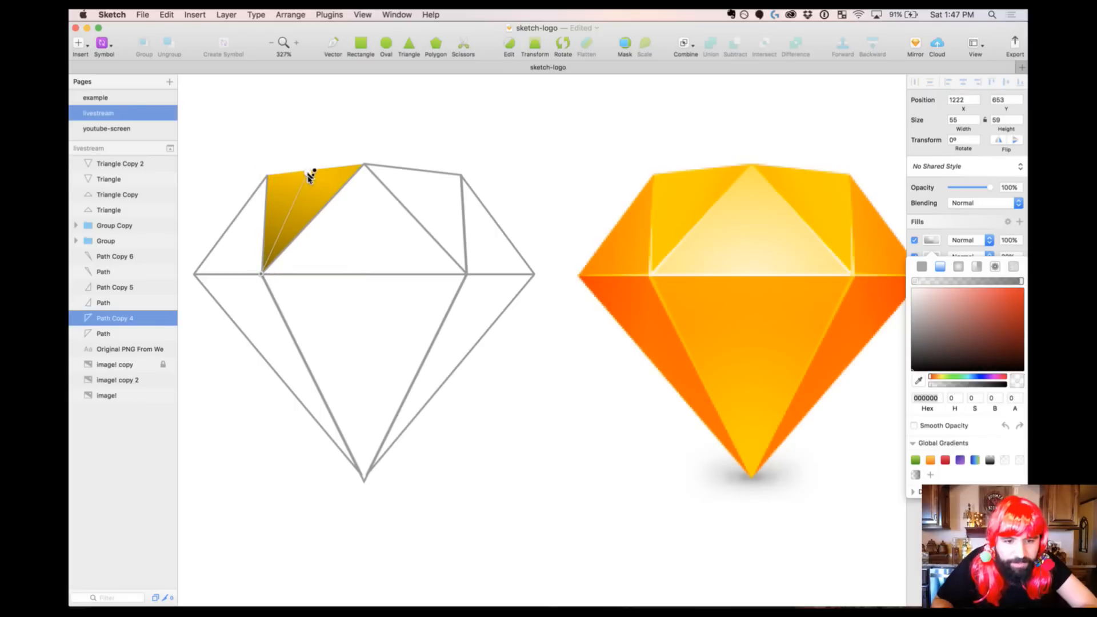
Set the second gradient's opacity to 20% and move its transparent start point down inside the yellow facet
left_click(1007, 240)
type("20")
key("Return")
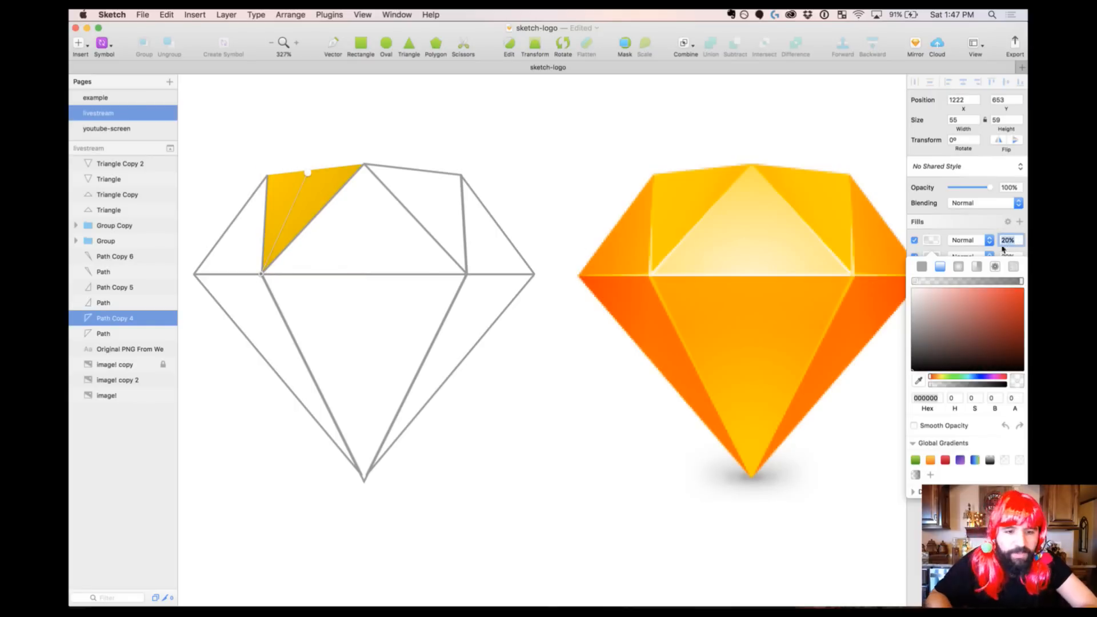
left_click_drag(307, 173, 297, 195)
left_click(327, 130)
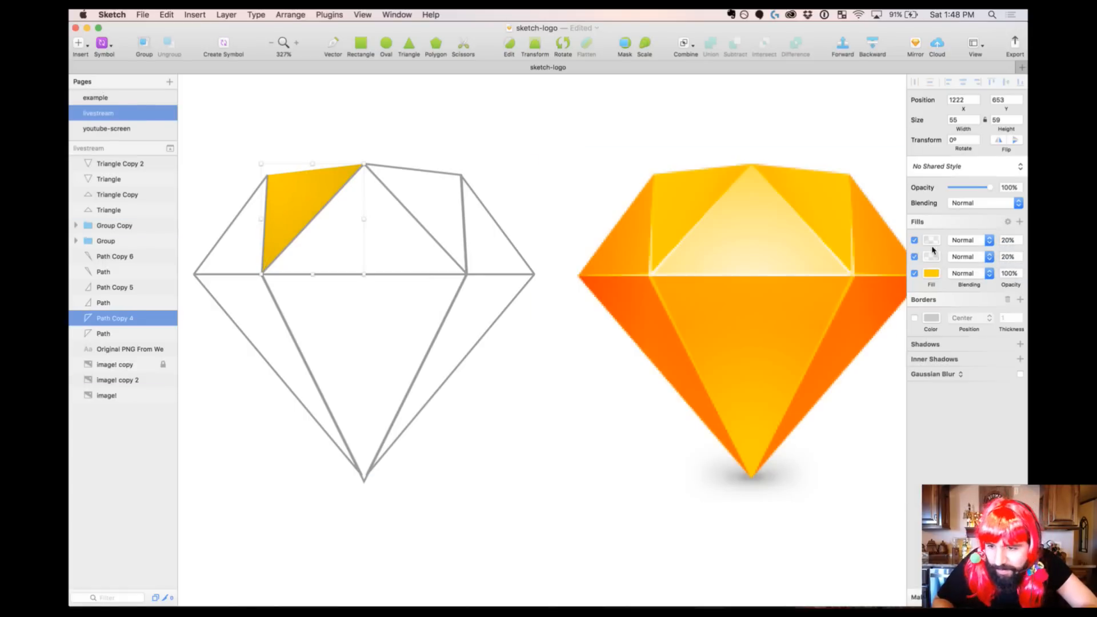
Move the first gradient's dark end point slightly below the diamond's apex
left_click(931, 257)
left_click_drag(367, 165, 364, 193)
left_click(321, 136)
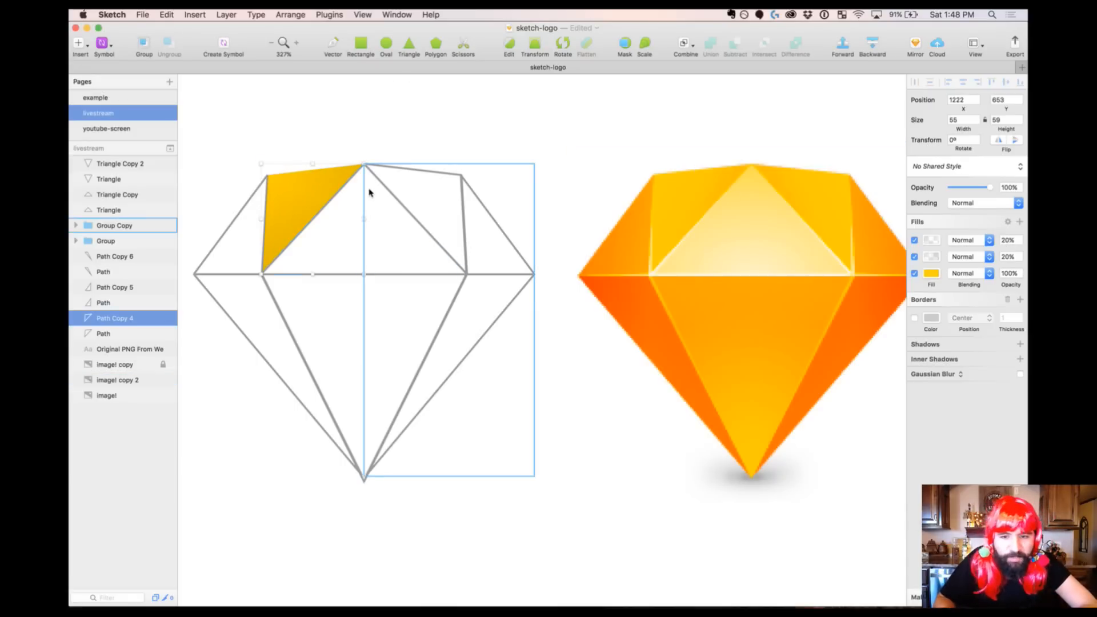
Fill the wireframe's outer upper-left facet with orange FFA500 sampled from the PNG's matching facet and turn off its border
scroll(367, 192, "left", 3)
left_click(235, 150)
left_click(255, 238)
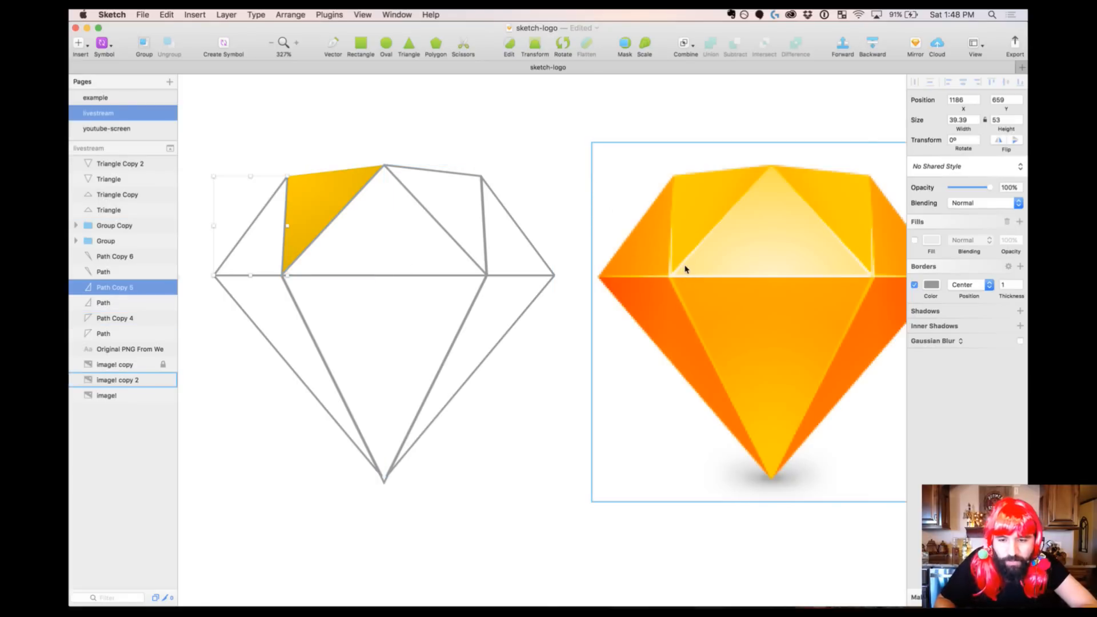
left_click(915, 240)
left_click(931, 240)
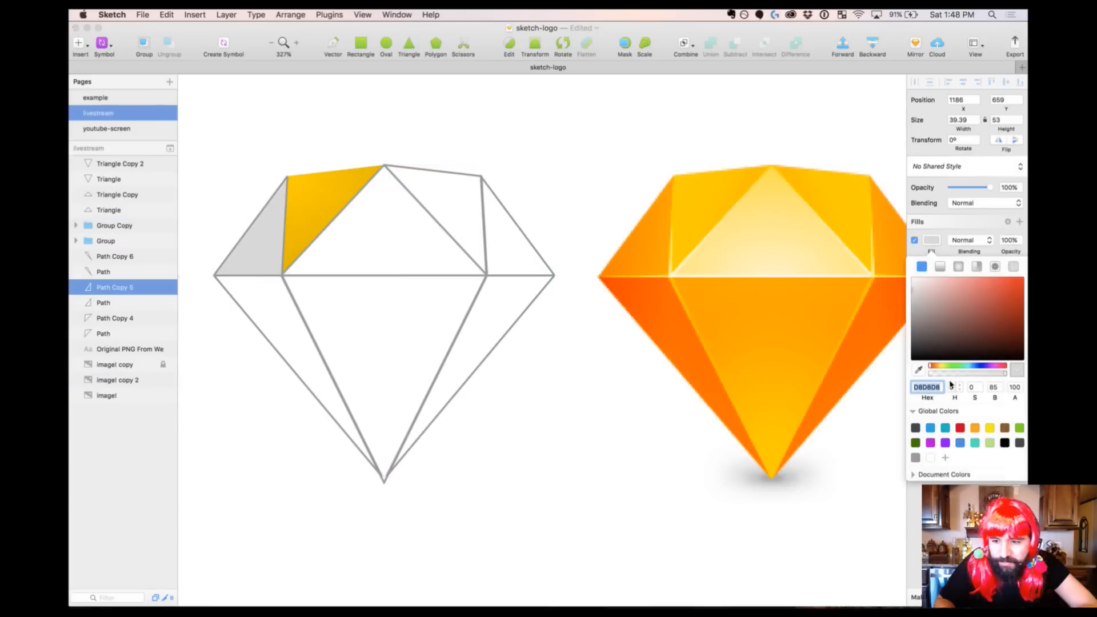
left_click(918, 370)
left_click(666, 268)
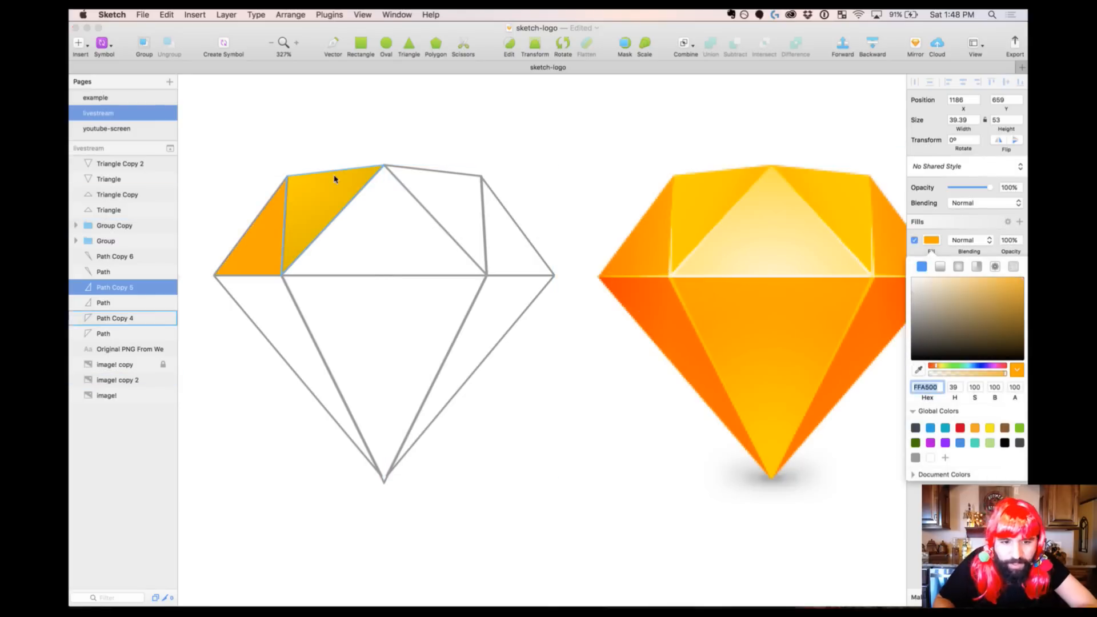
key("Escape")
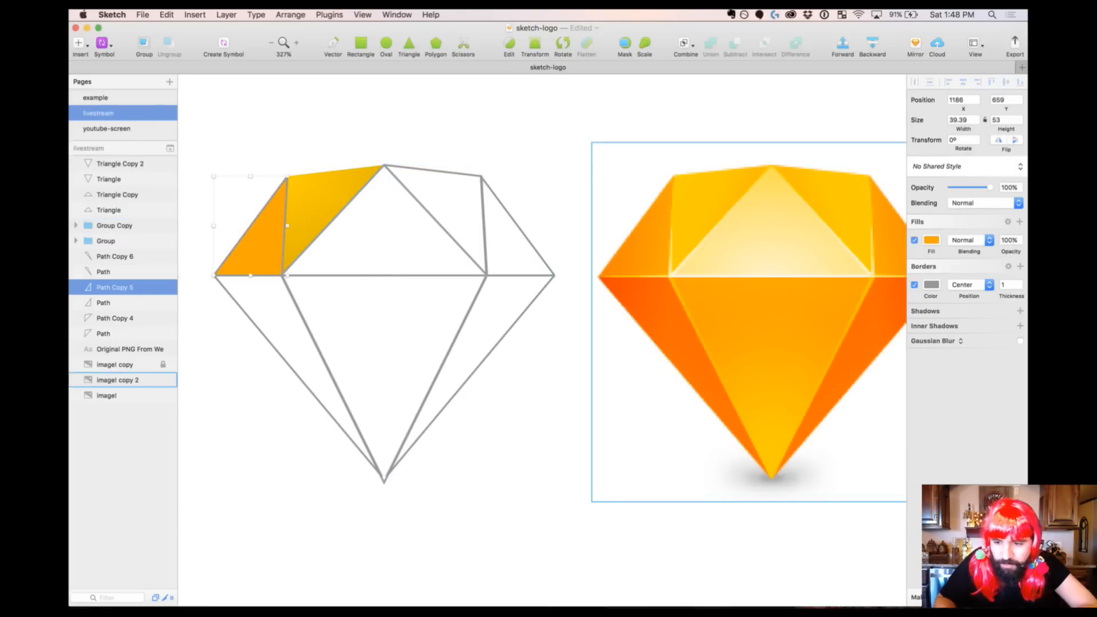
left_click(915, 284)
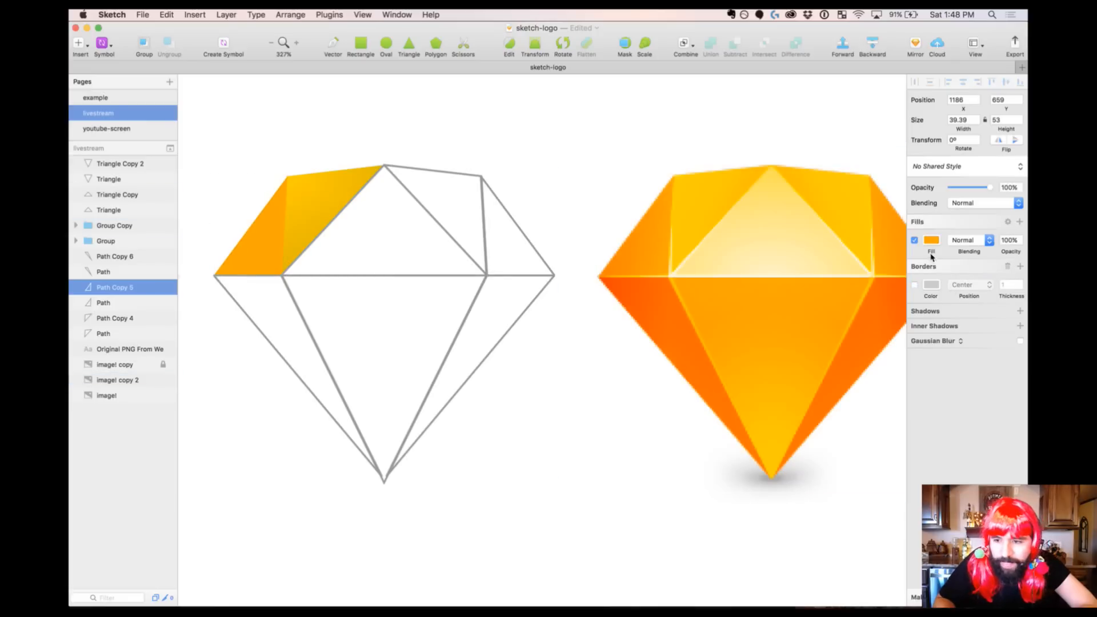
Add the saved gradient over the orange facet, running from its lower-right corner to a dark end outside its left edge
left_click(1019, 222)
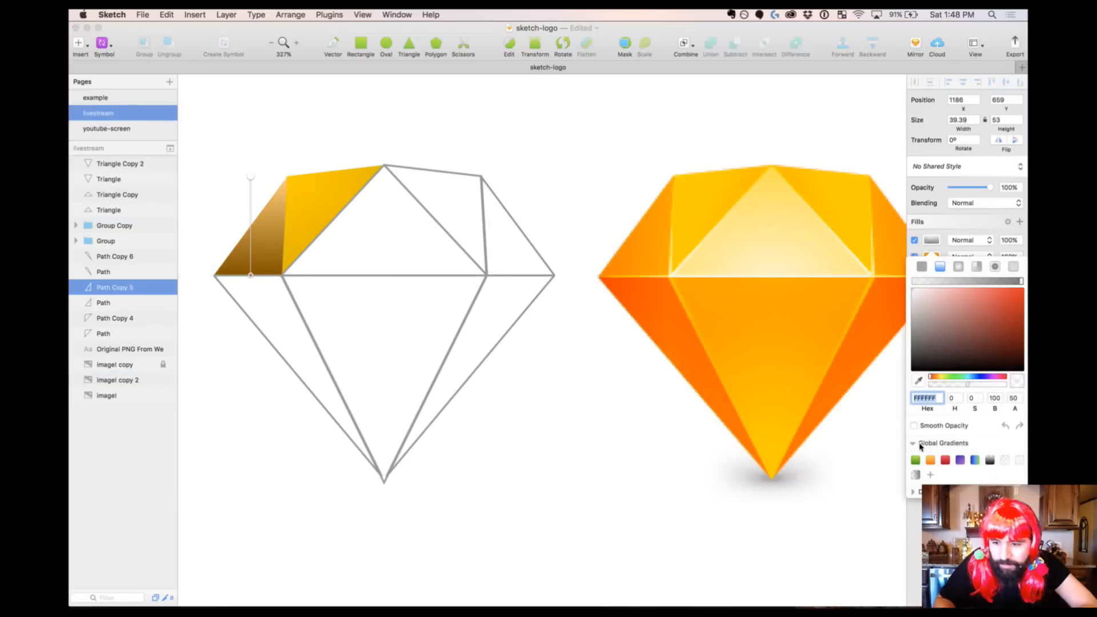
left_click(915, 476)
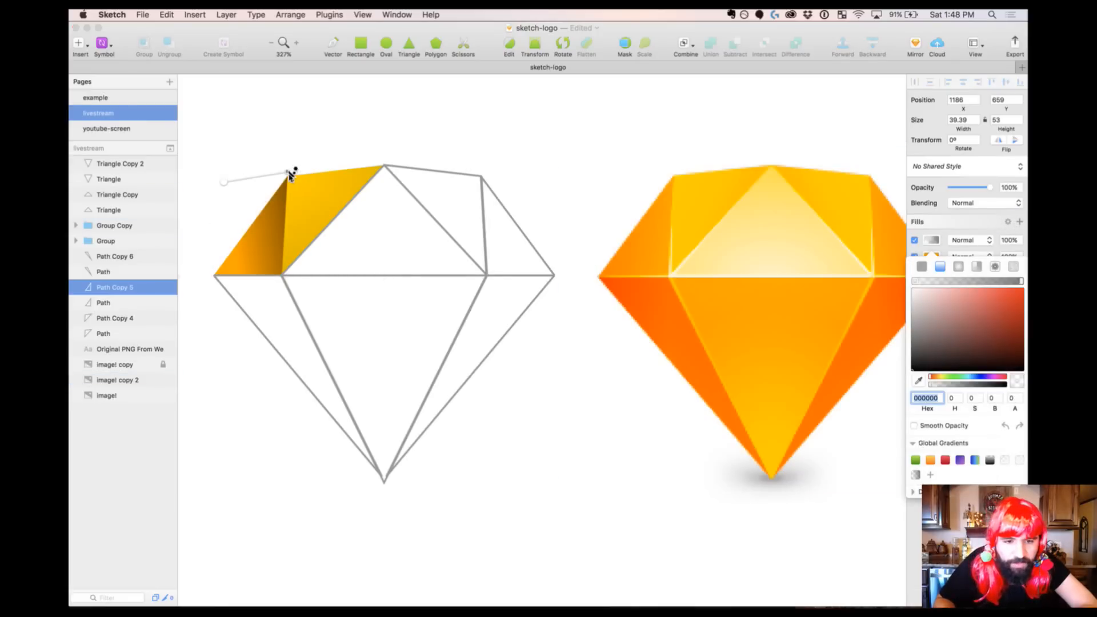
mouse_move(290, 169)
left_mouse_down()
mouse_move(247, 198)
mouse_move(228, 200)
mouse_move(226, 185)
mouse_move(276, 245)
mouse_move(281, 279)
left_mouse_up()
key("1")
key("1")
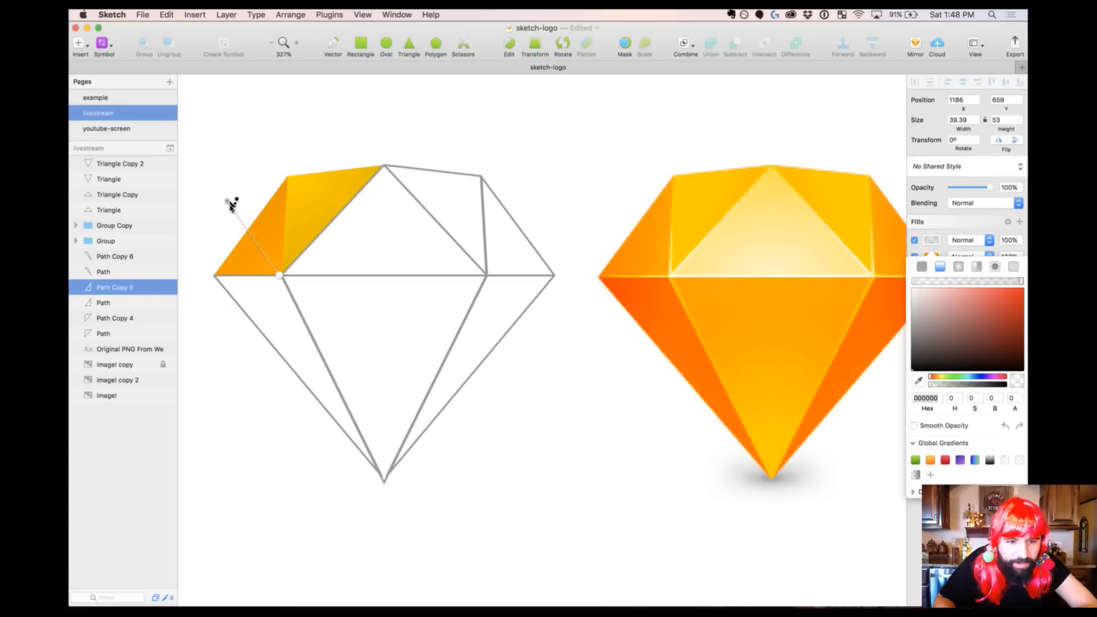
left_click_drag(228, 201, 224, 222)
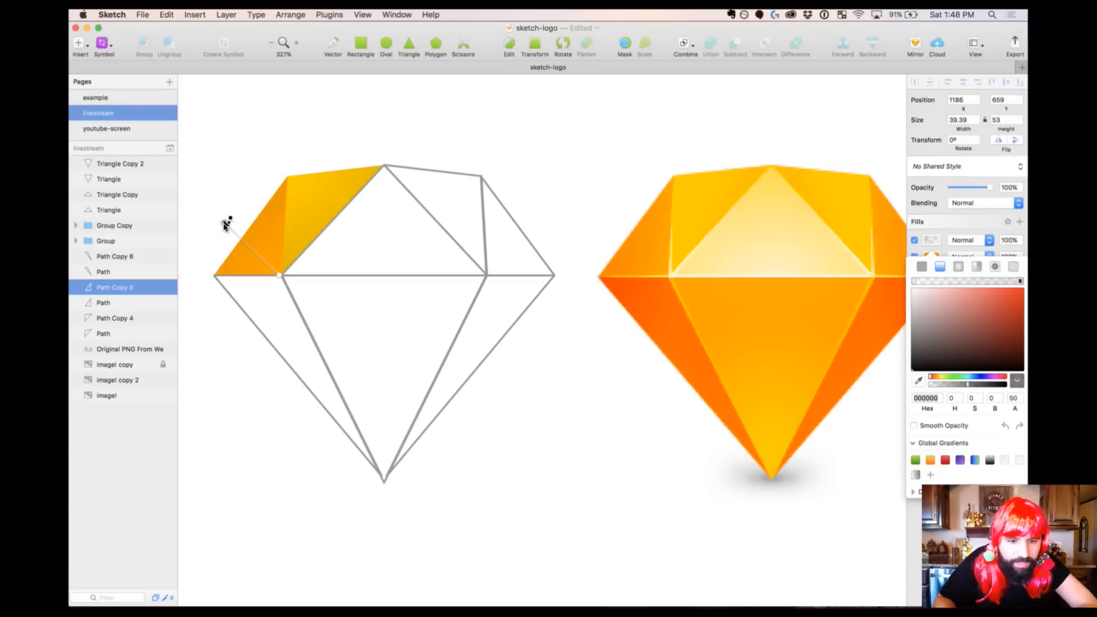
Set the orange facet's gradient opacity to 60% and lower its dark end point slightly
left_click(1007, 241)
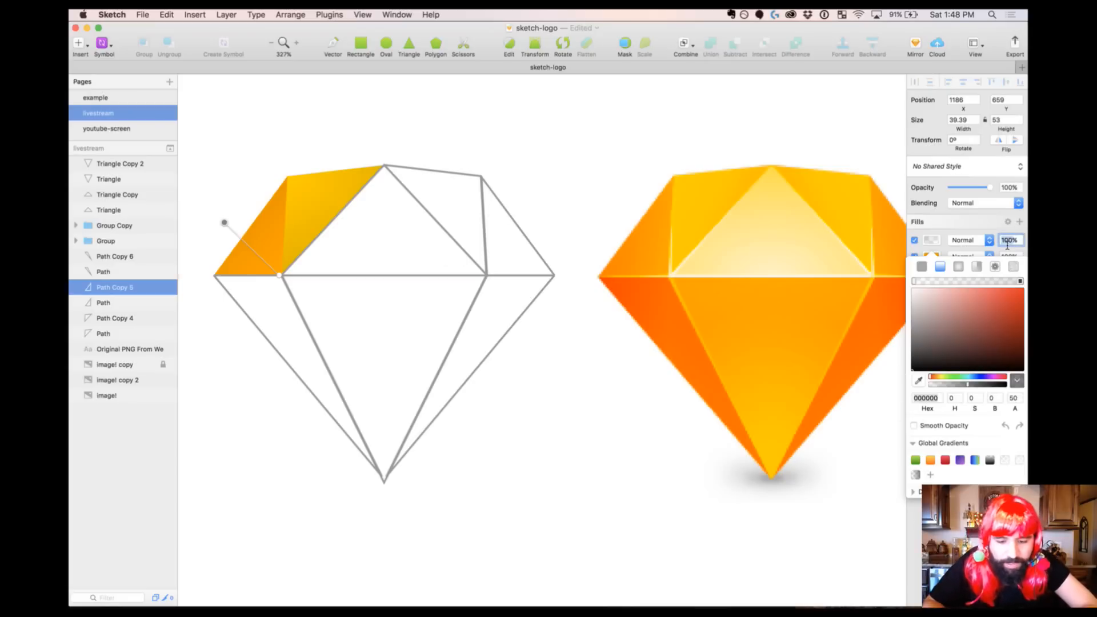
type("20")
key("Return")
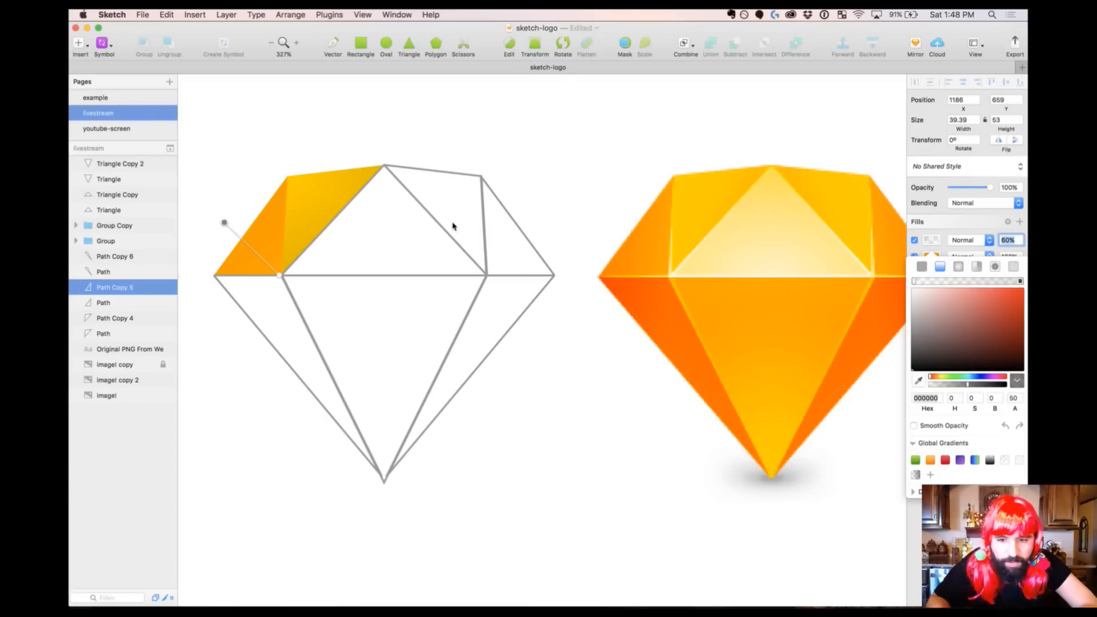
left_click_drag(224, 223, 228, 239)
left_click(274, 147)
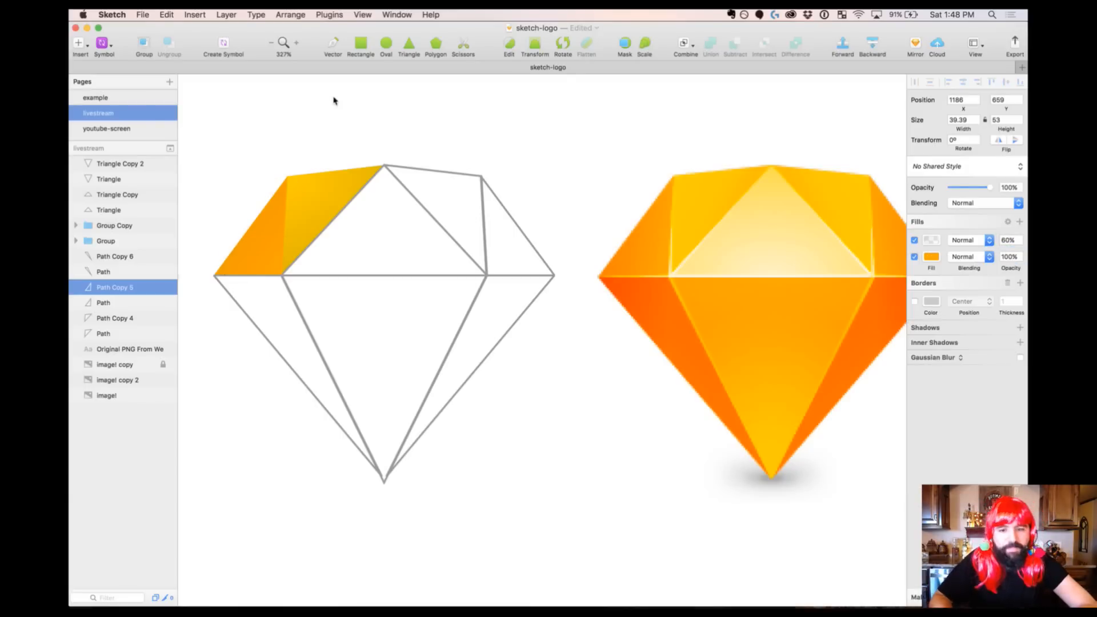
Fill the wireframe's lower-left facet with orange FF6E00 sampled from the PNG's matching facet and turn off its border
scroll(333, 101, "right", 1)
scroll(334, 100, "down", 1)
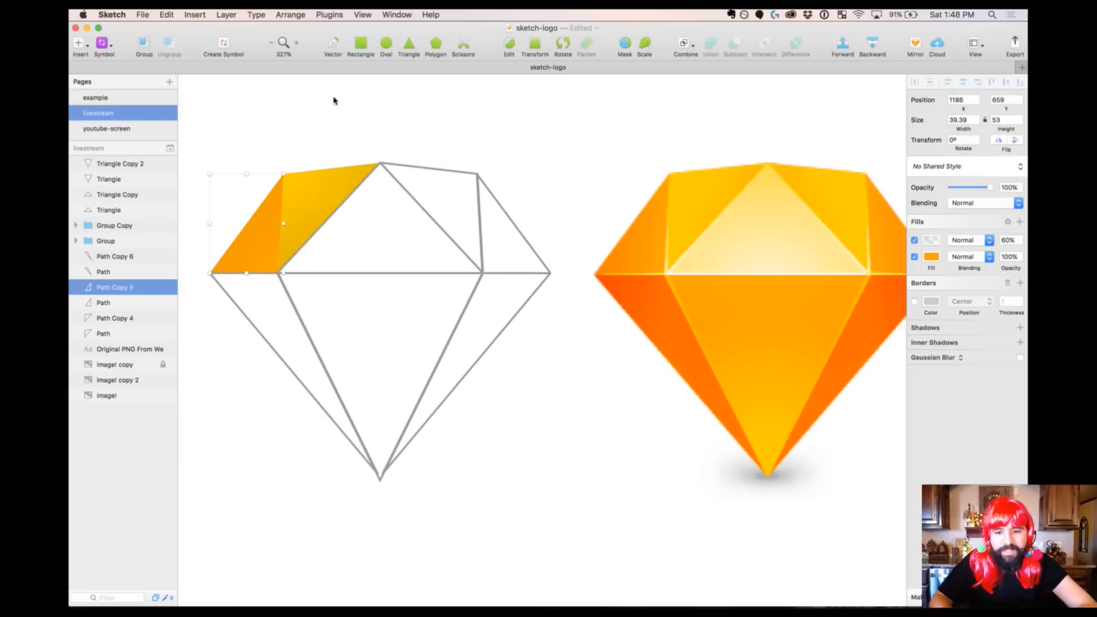
left_click(235, 316)
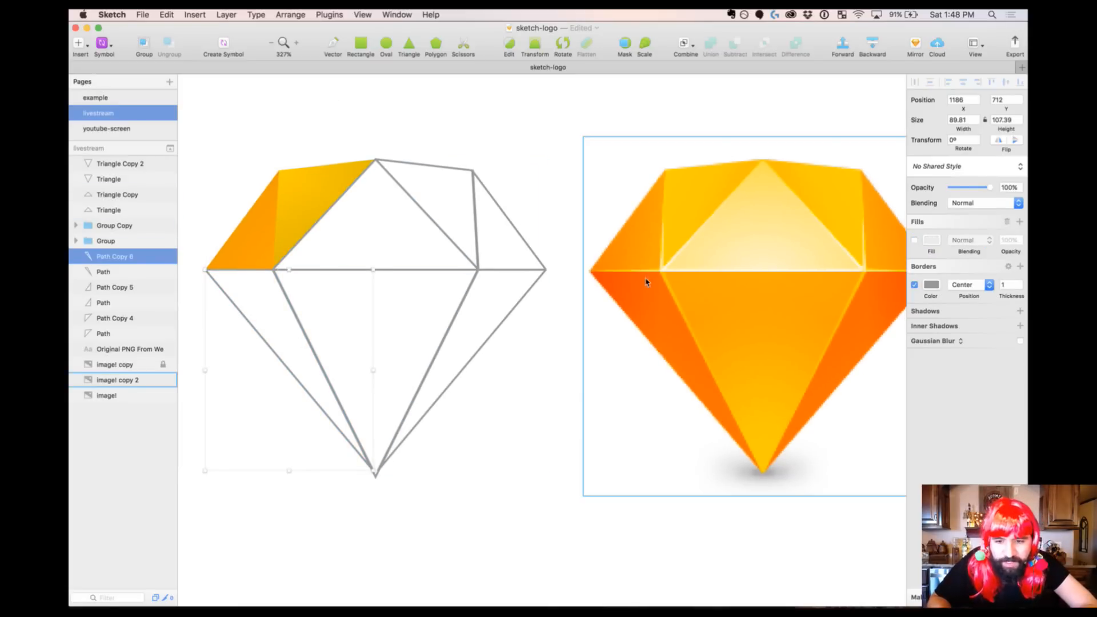
left_click(914, 240)
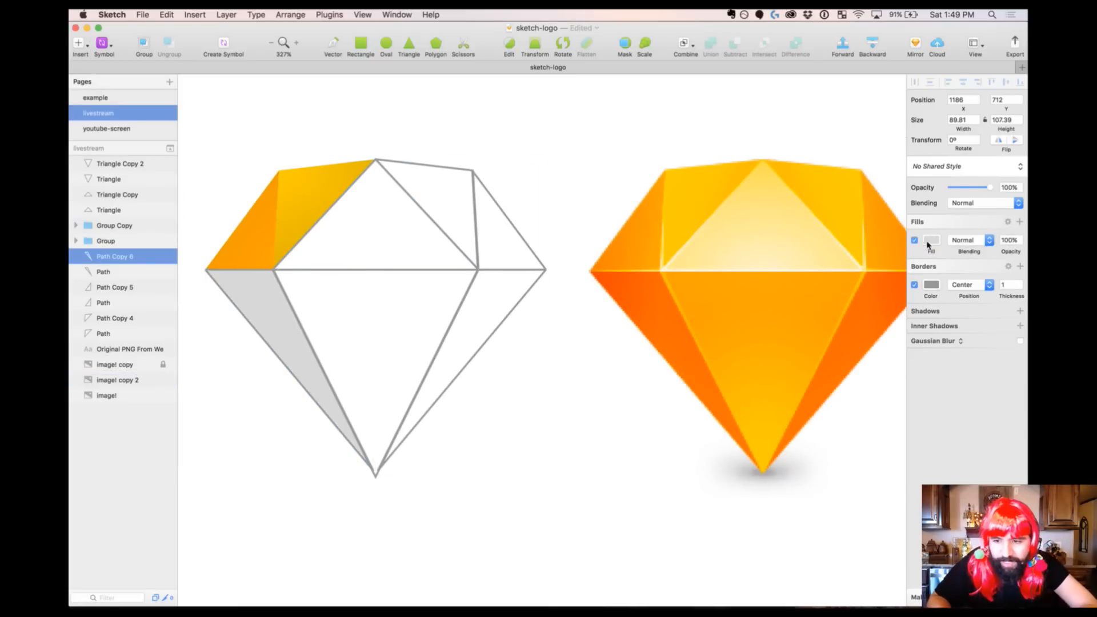
left_click(914, 284)
left_click(931, 240)
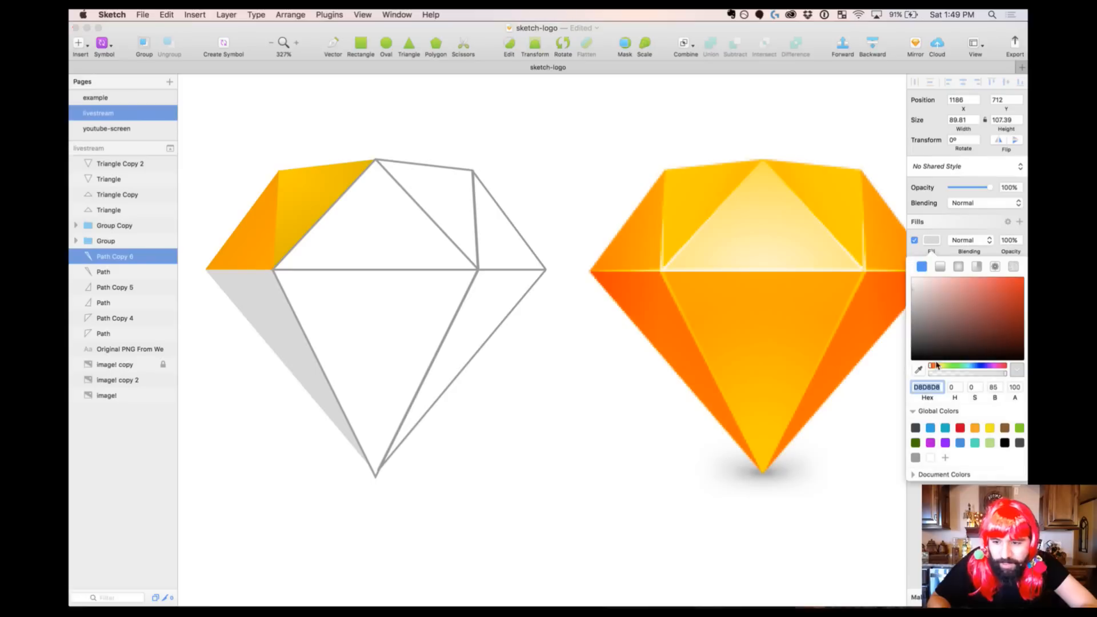
left_click(918, 370)
left_click(691, 374)
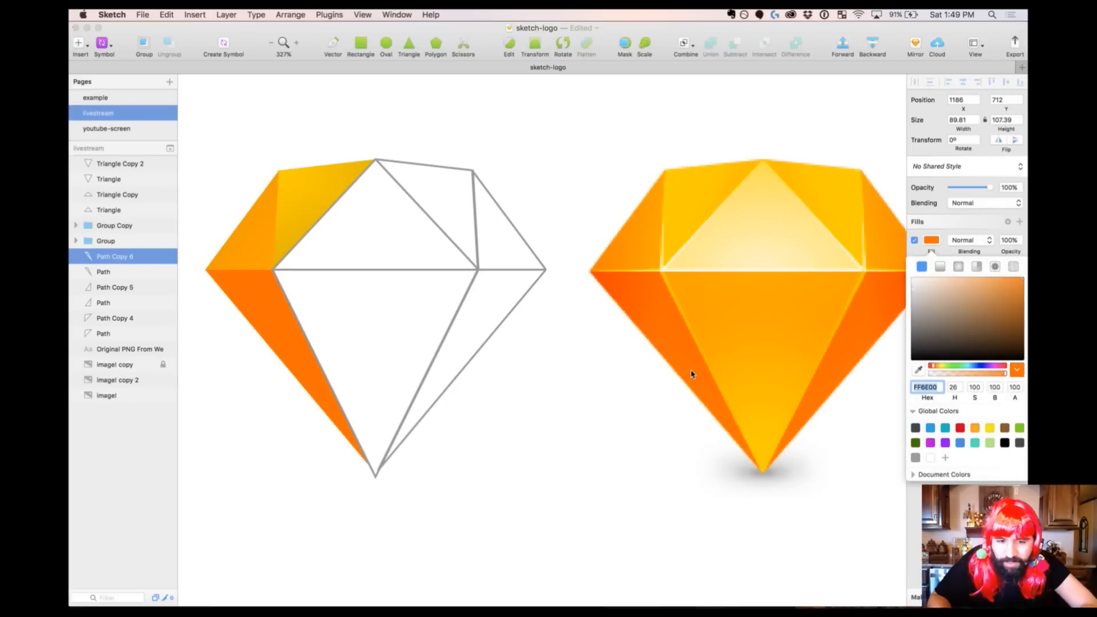
left_click(270, 302)
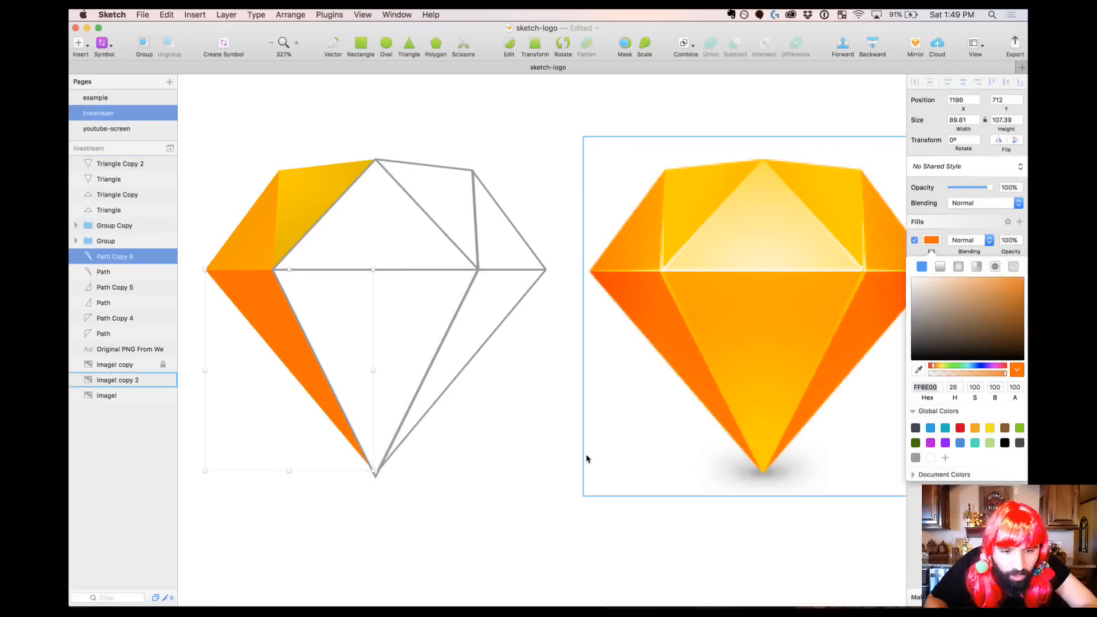
Add the saved gradient over the lower-left facet, running from its inner edge to a dark end beyond its upper-left corner
left_click(1020, 223)
left_click(1020, 223)
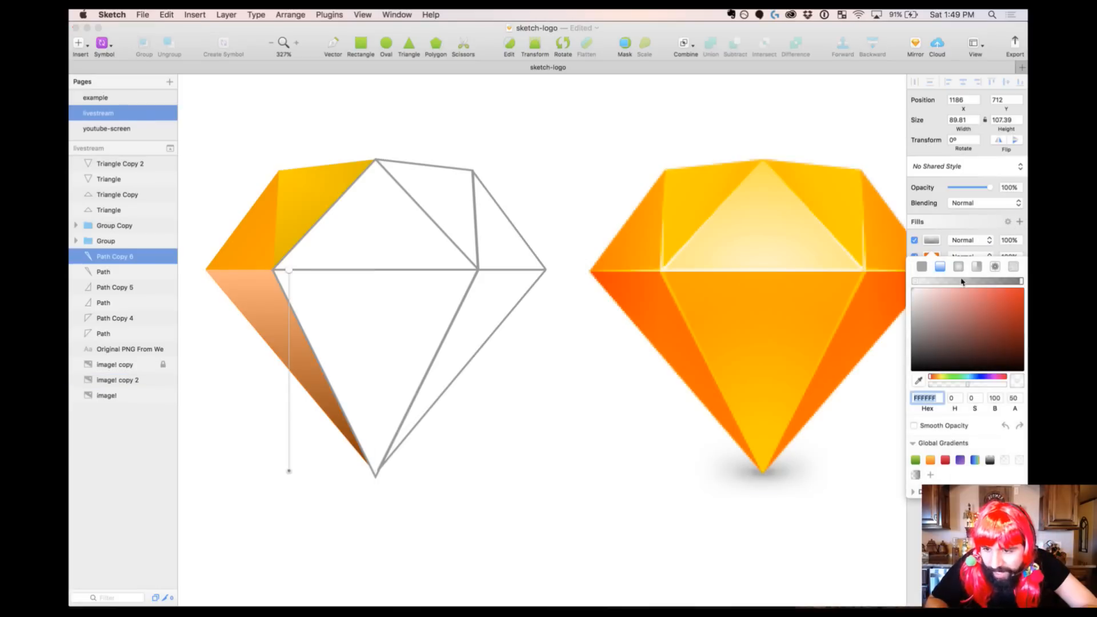
left_click(914, 475)
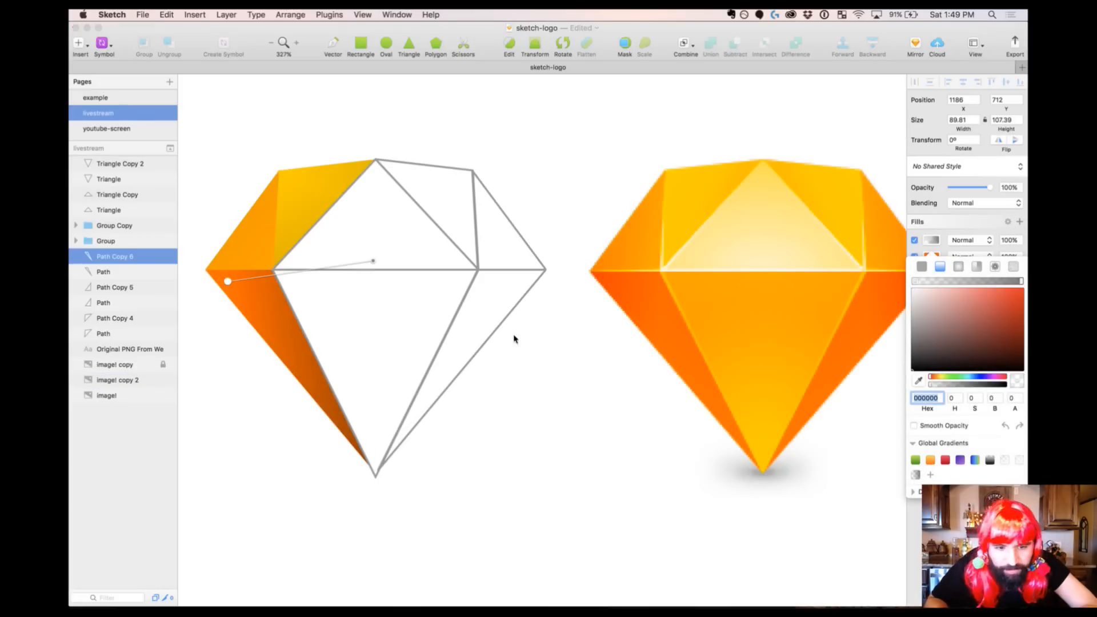
left_click_drag(227, 281, 195, 269)
left_click_drag(373, 261, 277, 301)
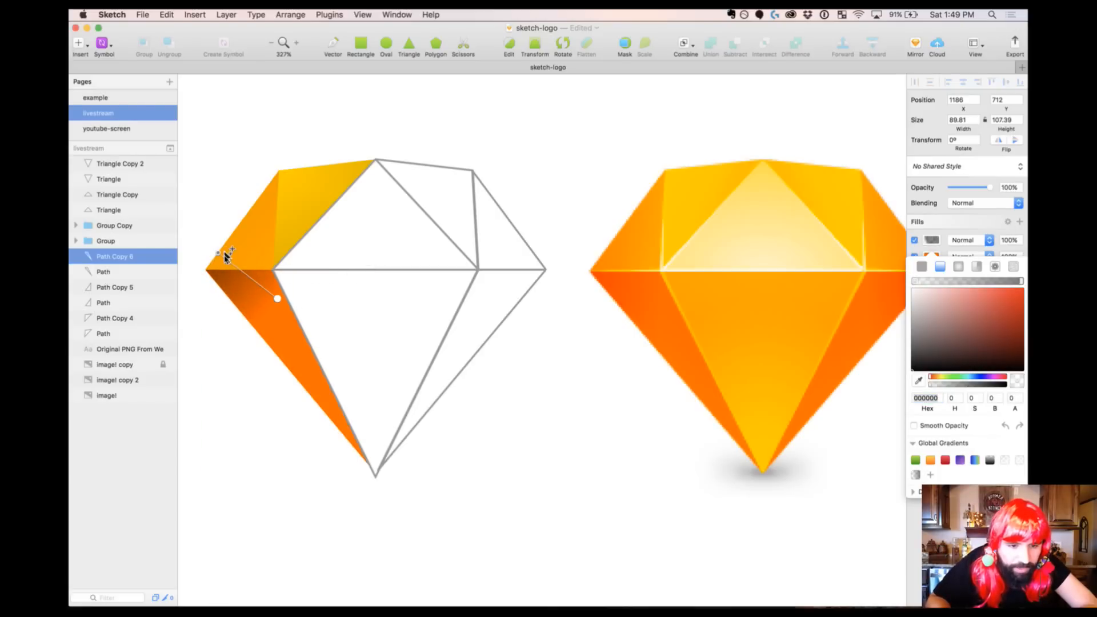
Reposition the lower-left facet's gradient between a dark end beyond its left corner and a clear end past its inner edge, at 40% opacity
left_click_drag(218, 252, 194, 276)
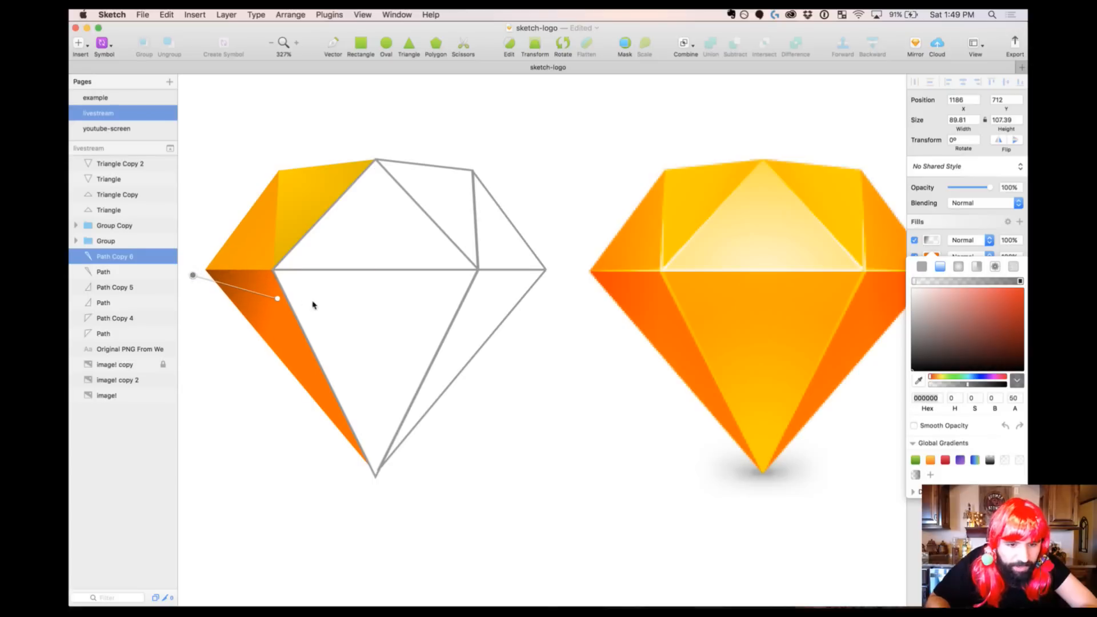
left_click(279, 299)
left_click_drag(279, 299, 306, 310)
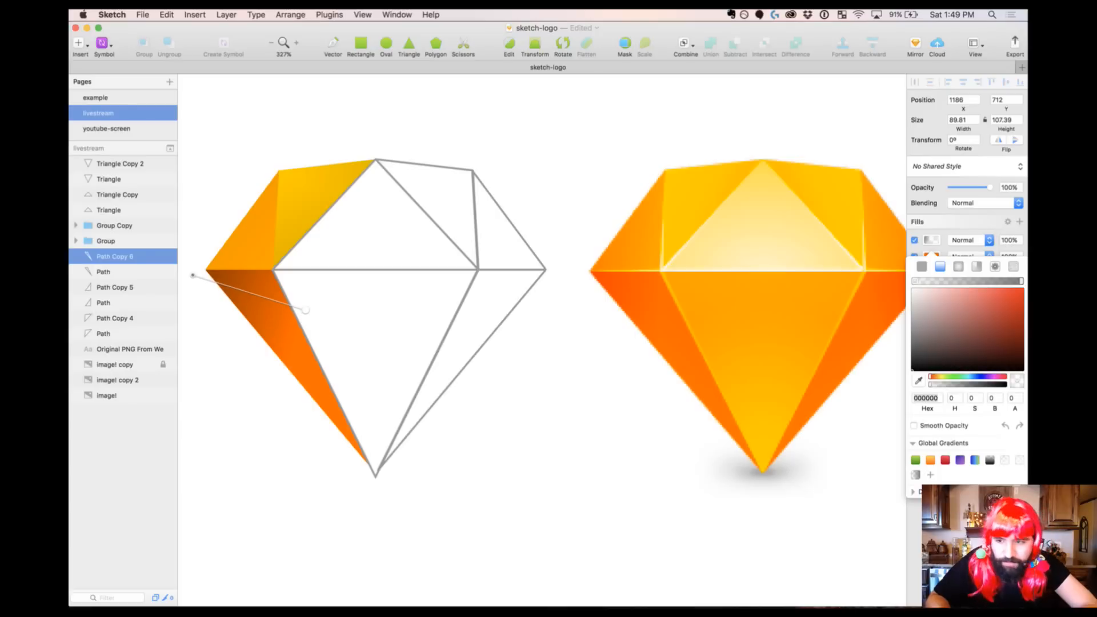
left_click(1006, 244)
type("50")
key("Return")
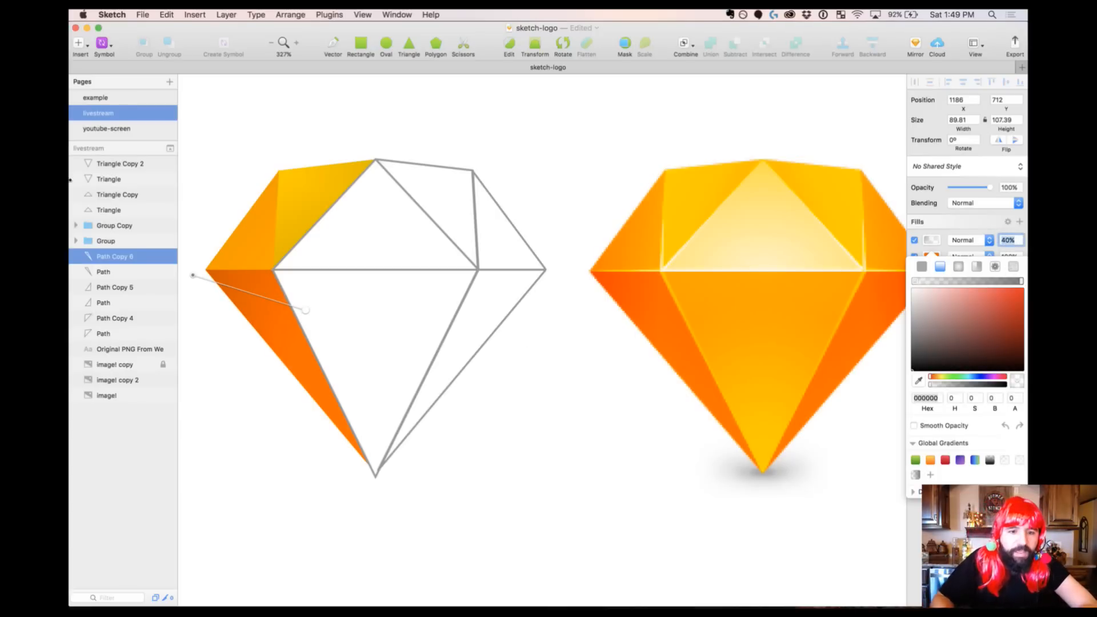
left_click(365, 99)
left_click(364, 98)
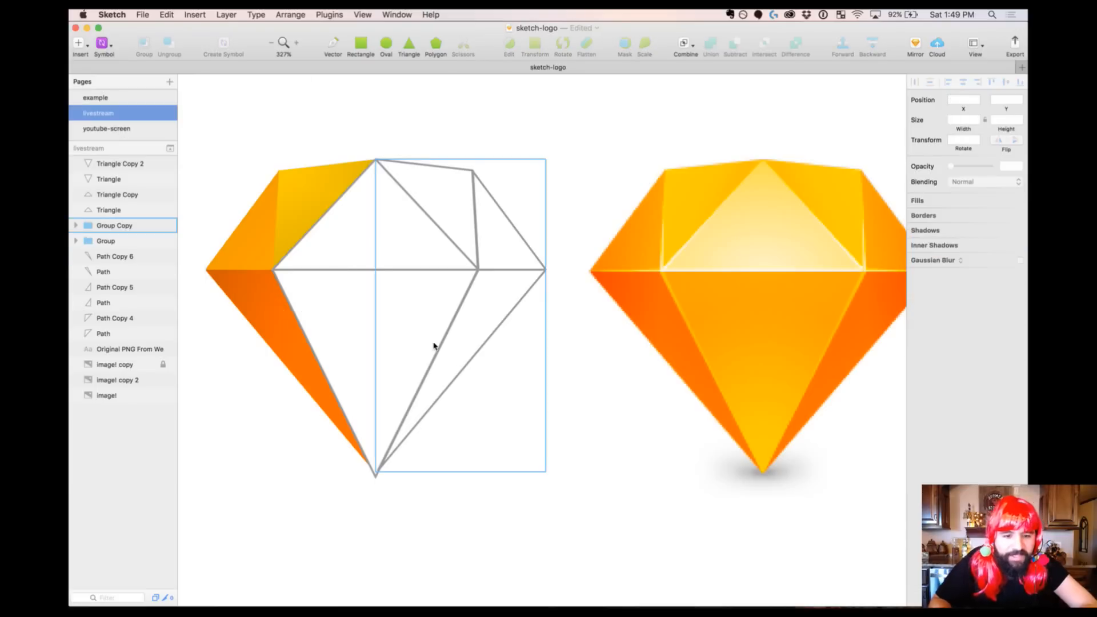
Delete the wireframe's mirrored right-half facet group and move the reference PNG closer to the drawing
scroll(435, 346, "left", 2)
scroll(717, 330, "right", 2)
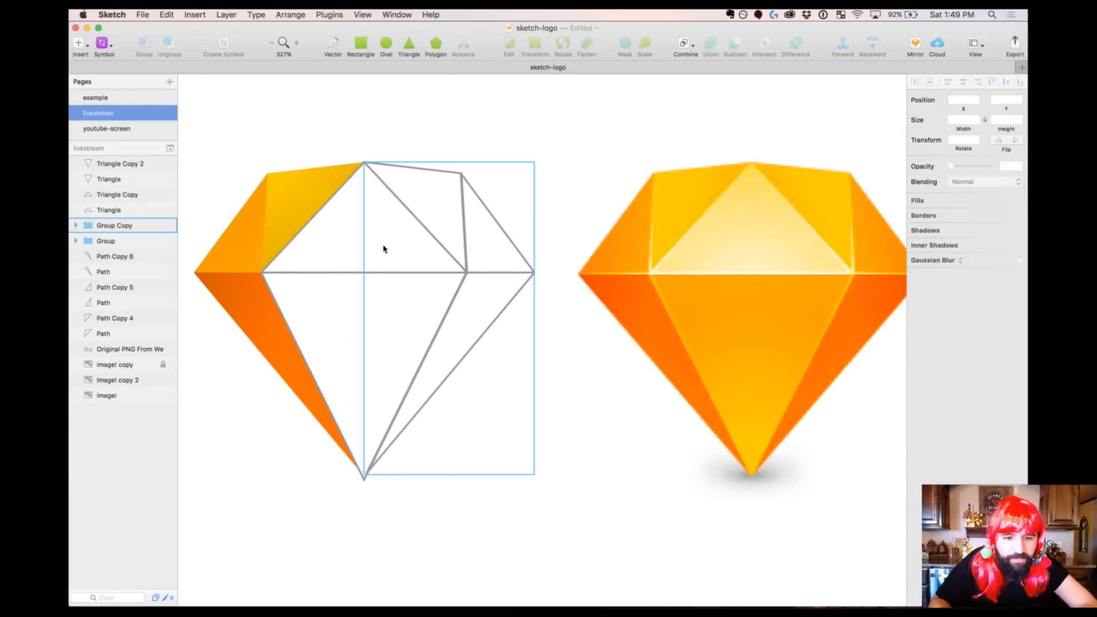
left_click_drag(568, 141, 507, 217)
left_click_drag(434, 123, 478, 188)
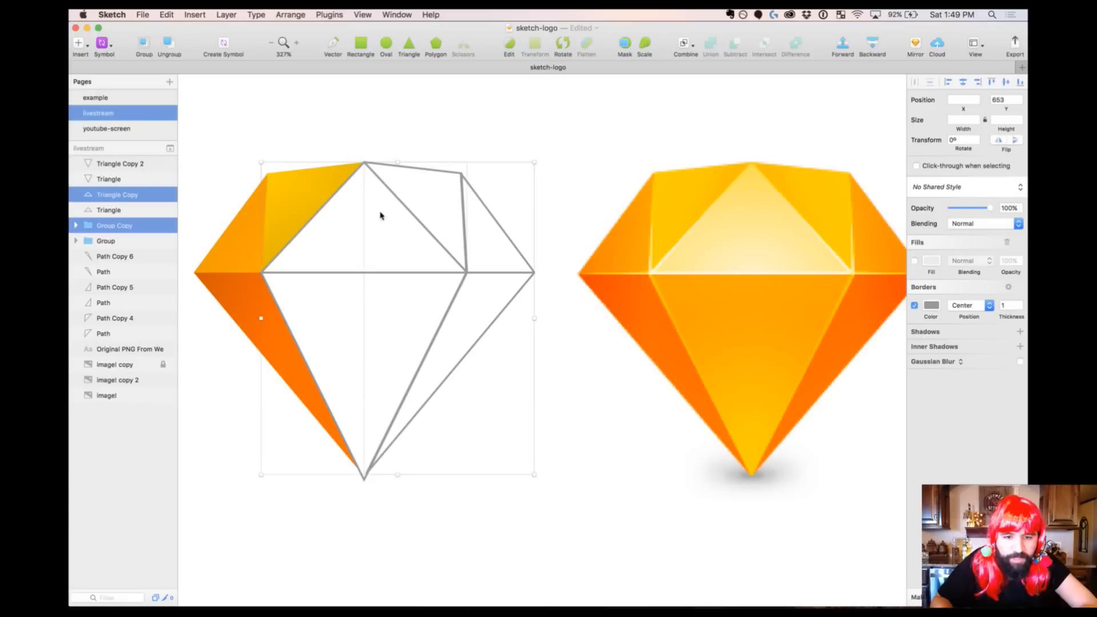
left_click_drag(523, 146, 475, 189)
key("Delete")
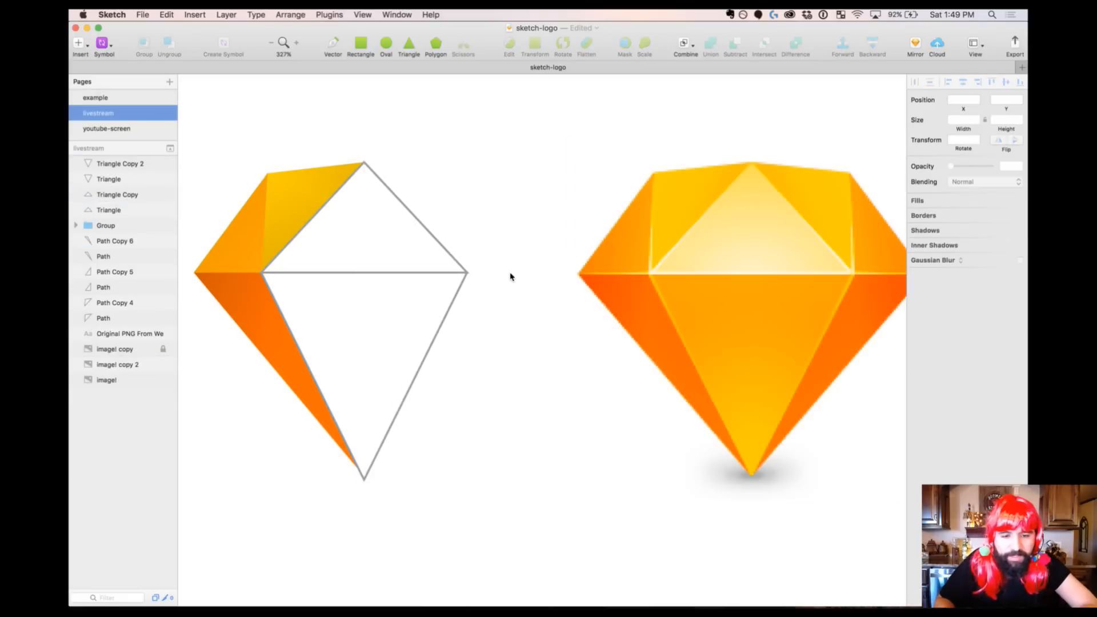
left_click_drag(700, 272, 629, 276)
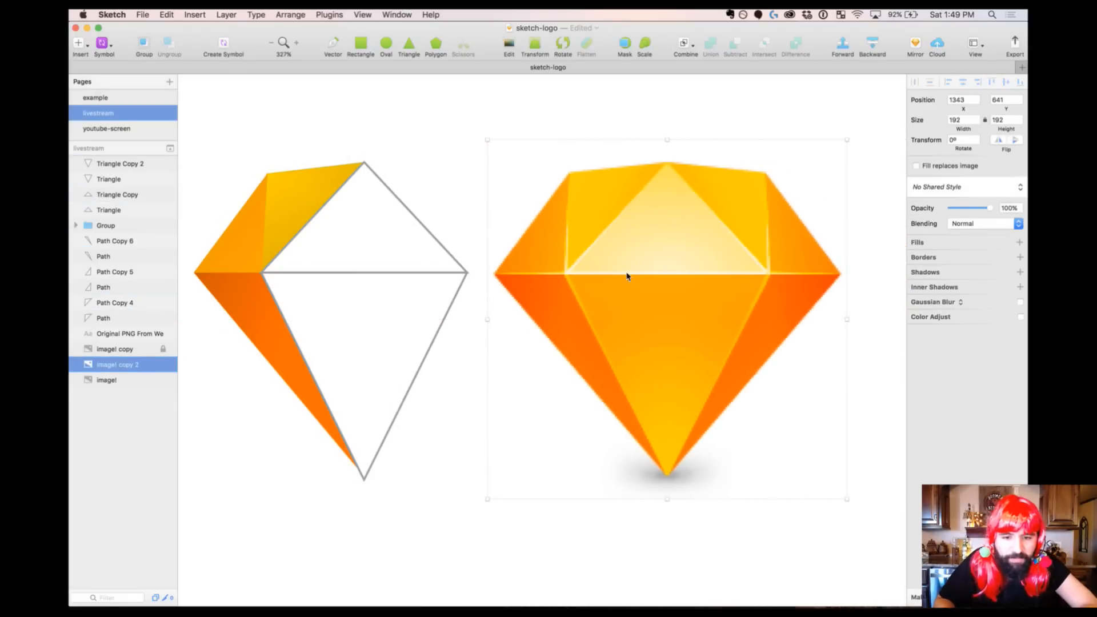
Fill the upper centre triangle with pale yellow FFE163 sampled near the apex of the PNG's matching facet and turn off its border
left_click_drag(252, 137, 656, 360)
left_click(448, 258)
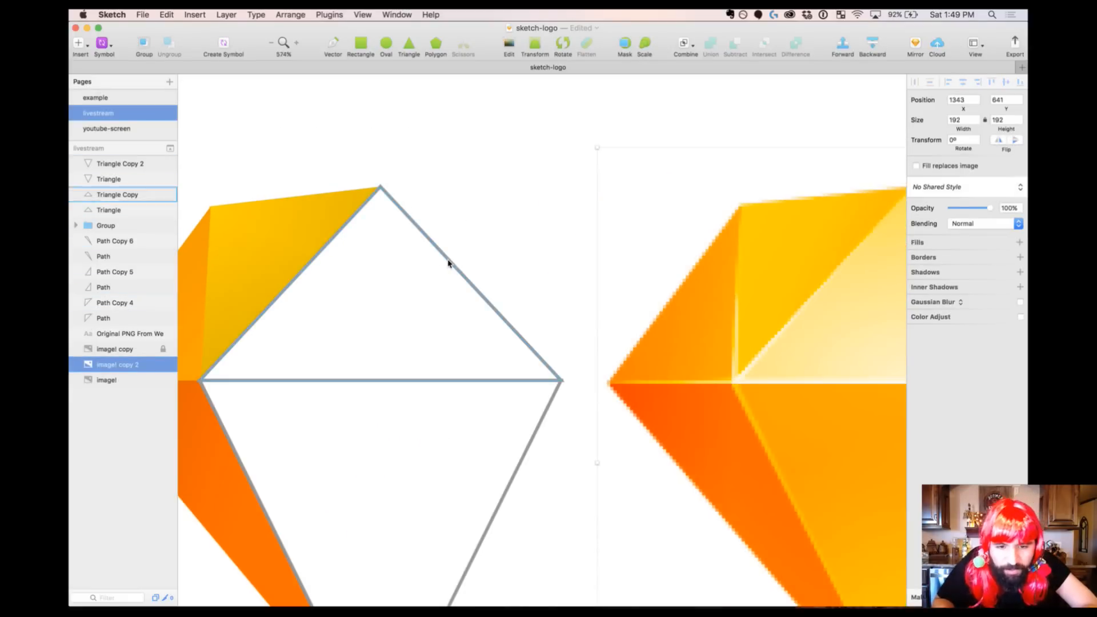
key("ctrl+h")
left_click_drag(335, 208, 851, 440)
left_click(914, 240)
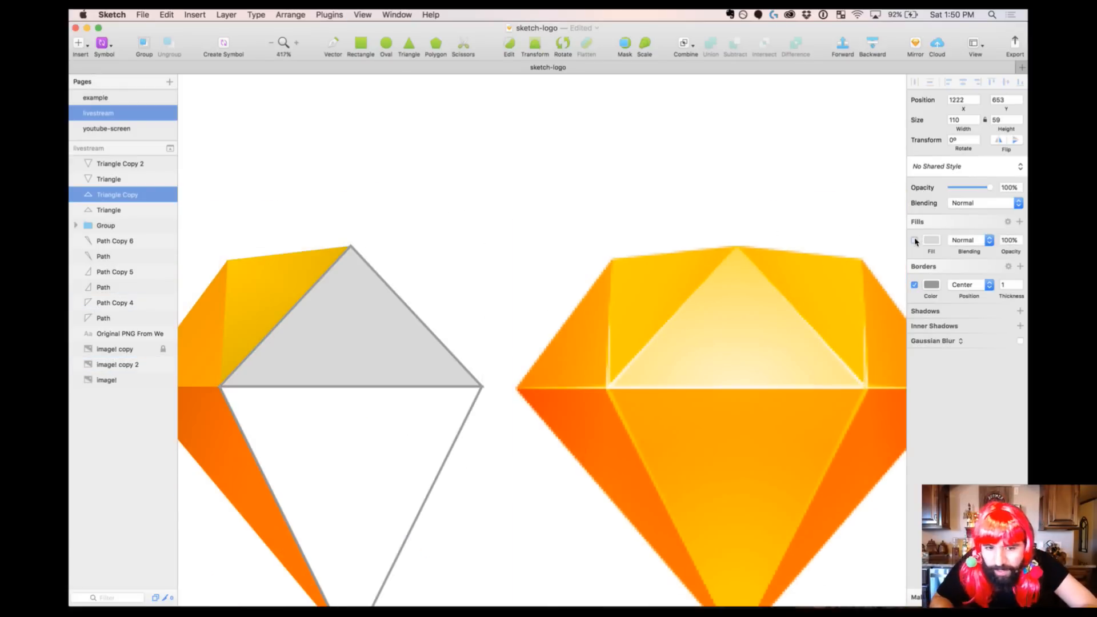
left_click(952, 242)
left_click(935, 244)
left_click(935, 244)
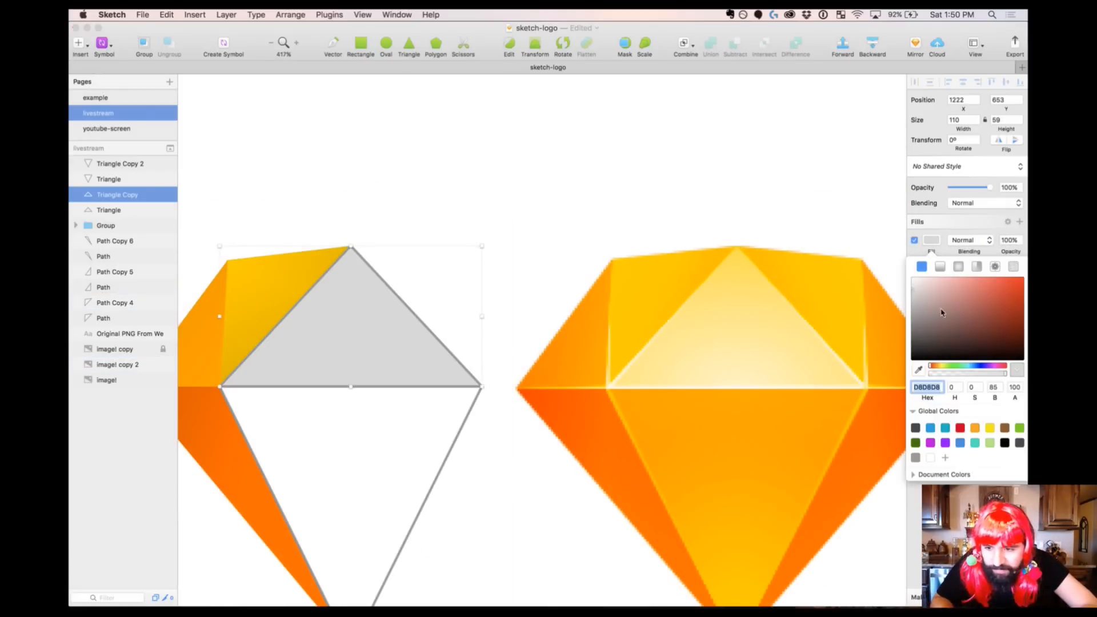
left_click(918, 370)
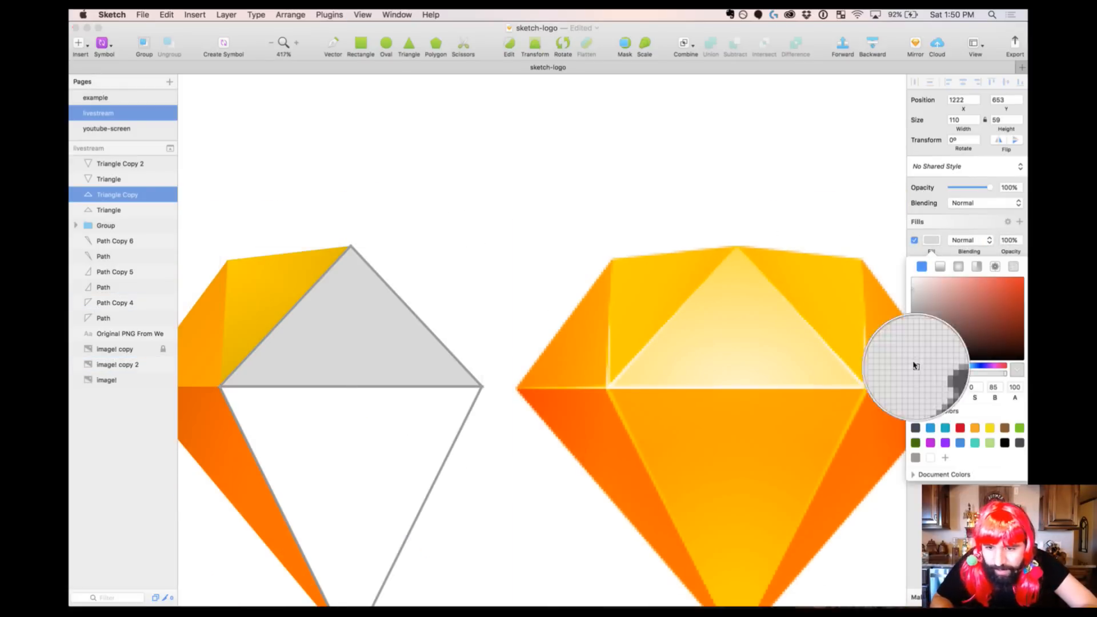
left_click(735, 270)
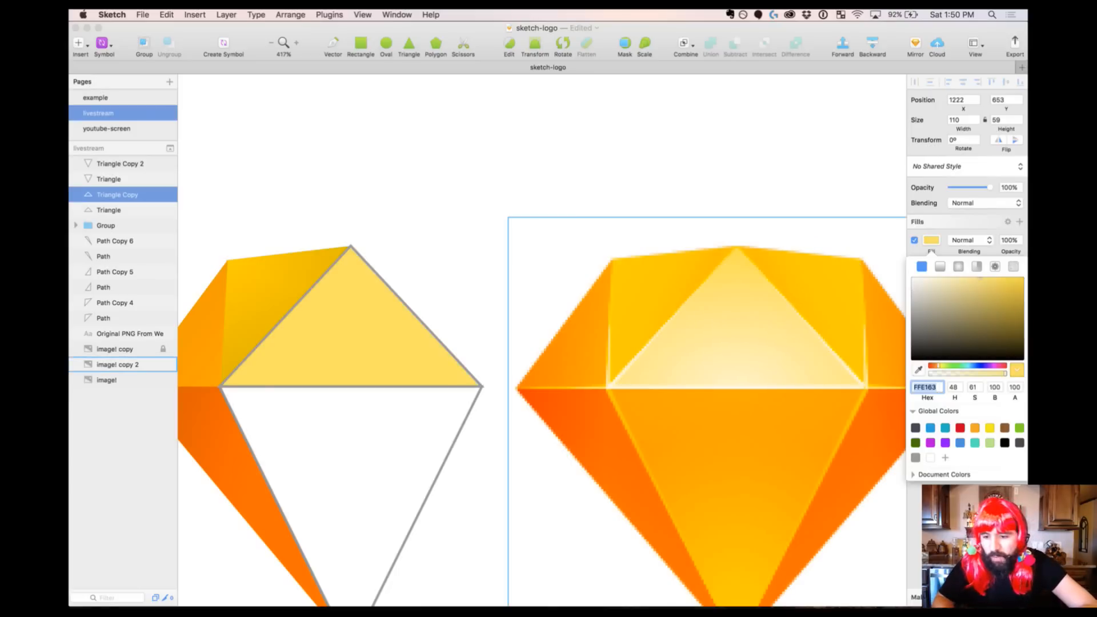
key("Escape")
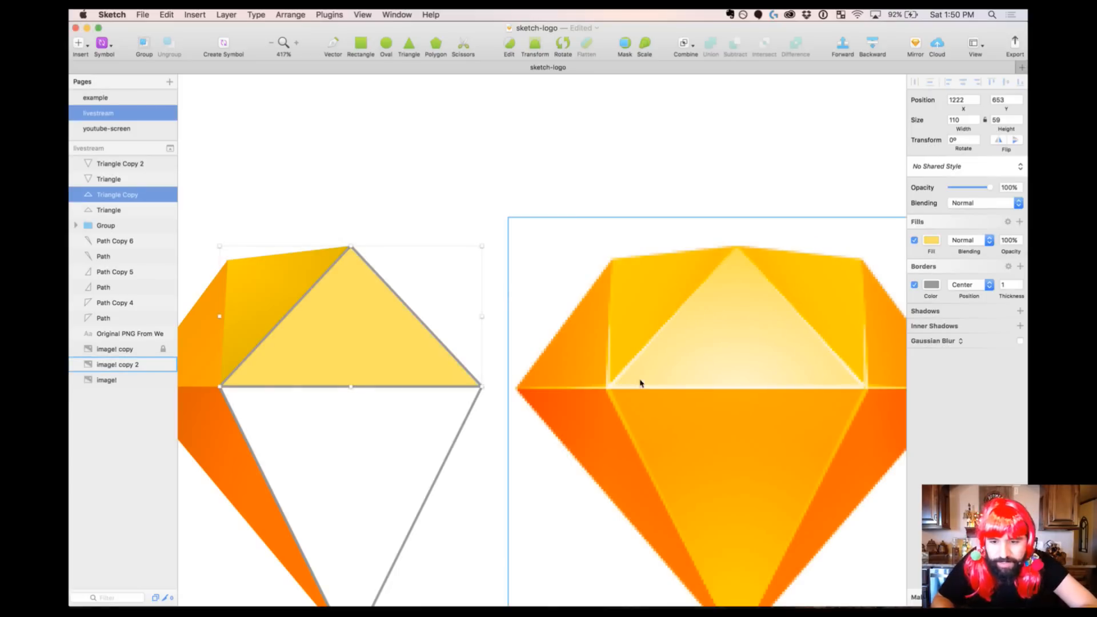
left_click(914, 285)
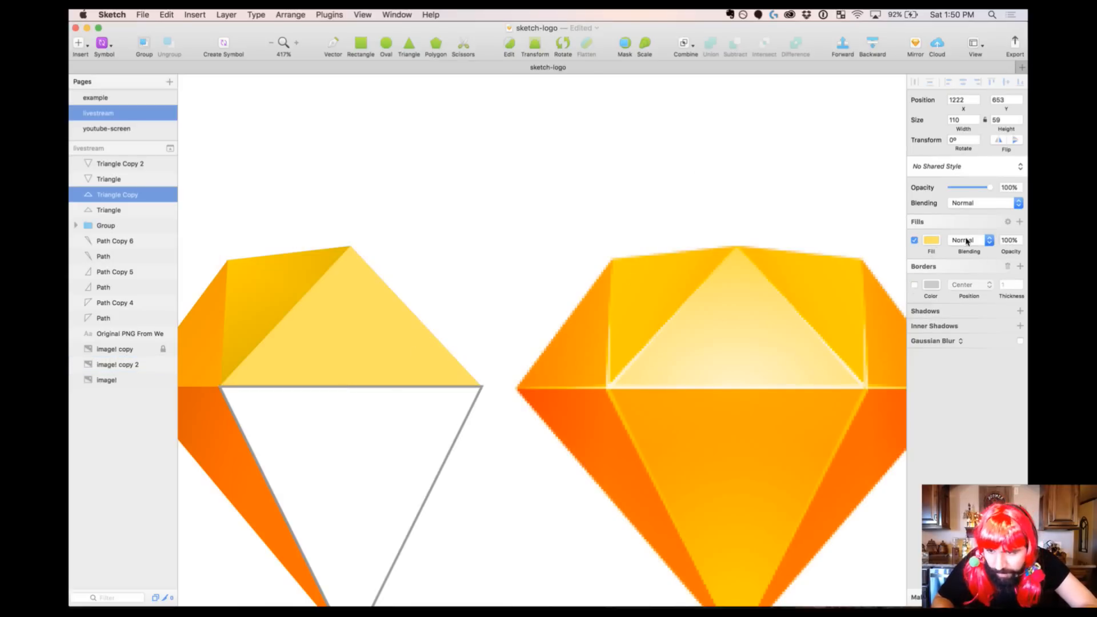
Add a white linear gradient over the upper centre triangle, with alpha 0 at the apex and 80 at the base
left_click(1018, 224)
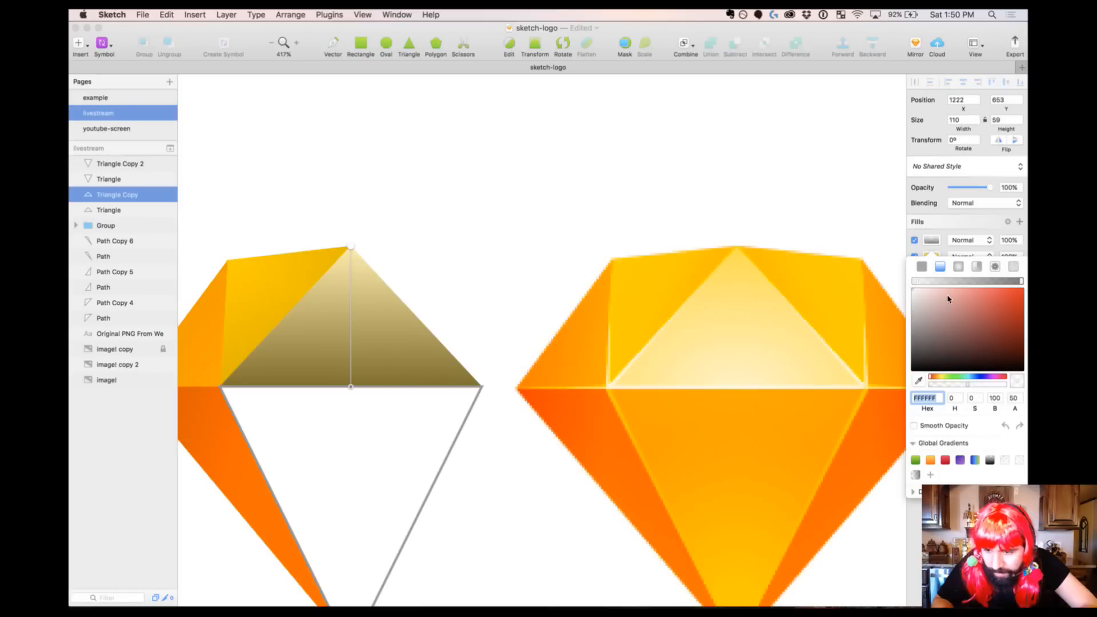
left_click(1020, 280)
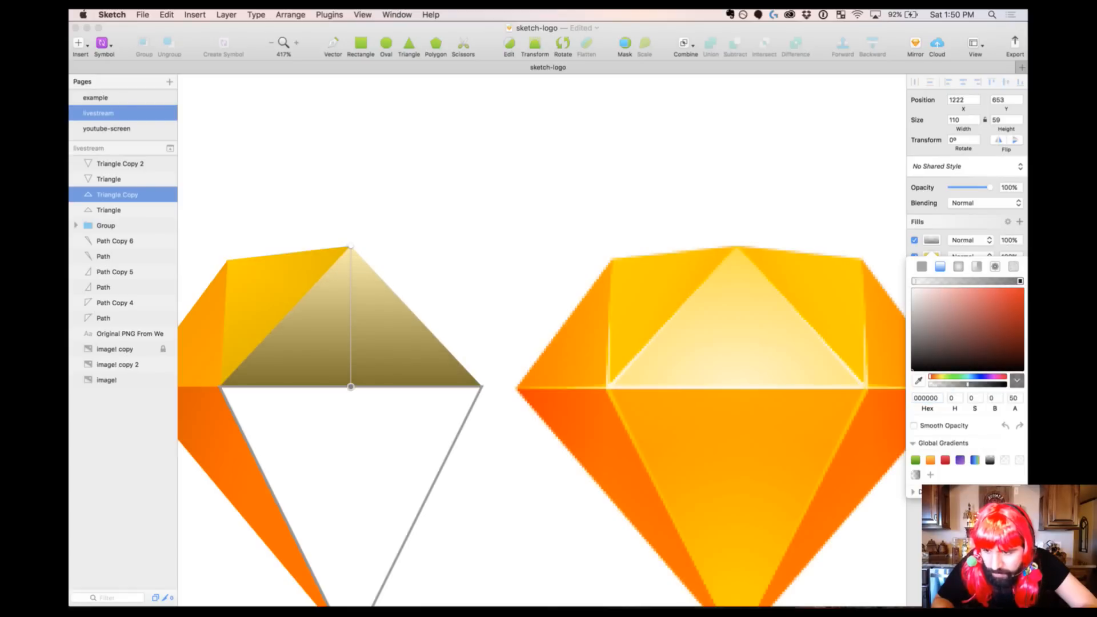
left_click_drag(961, 335, 887, 272)
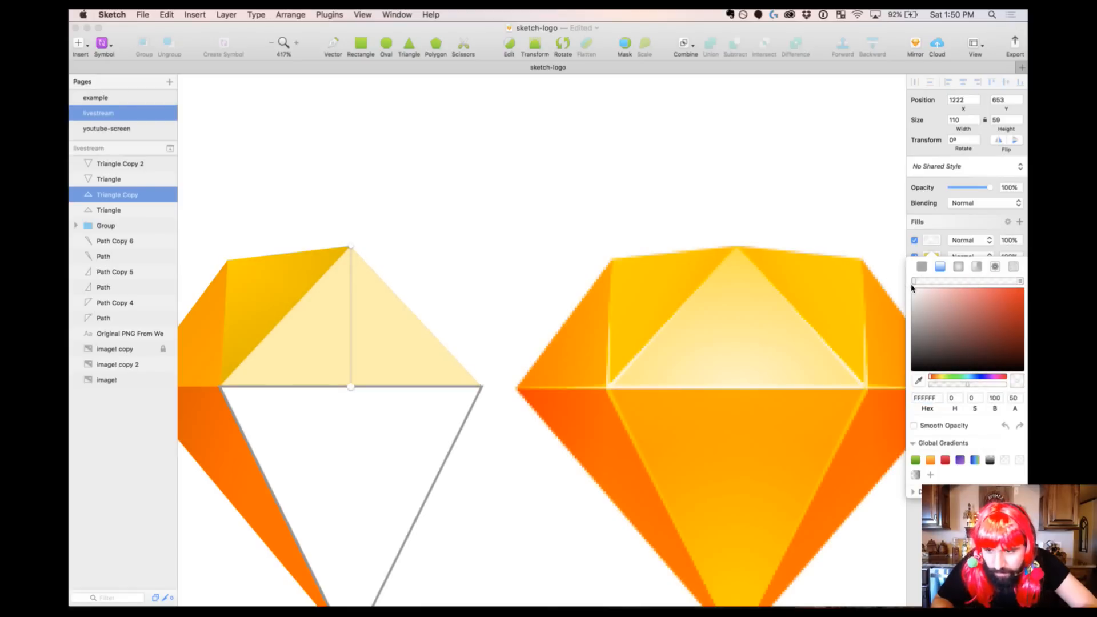
left_click(1011, 400)
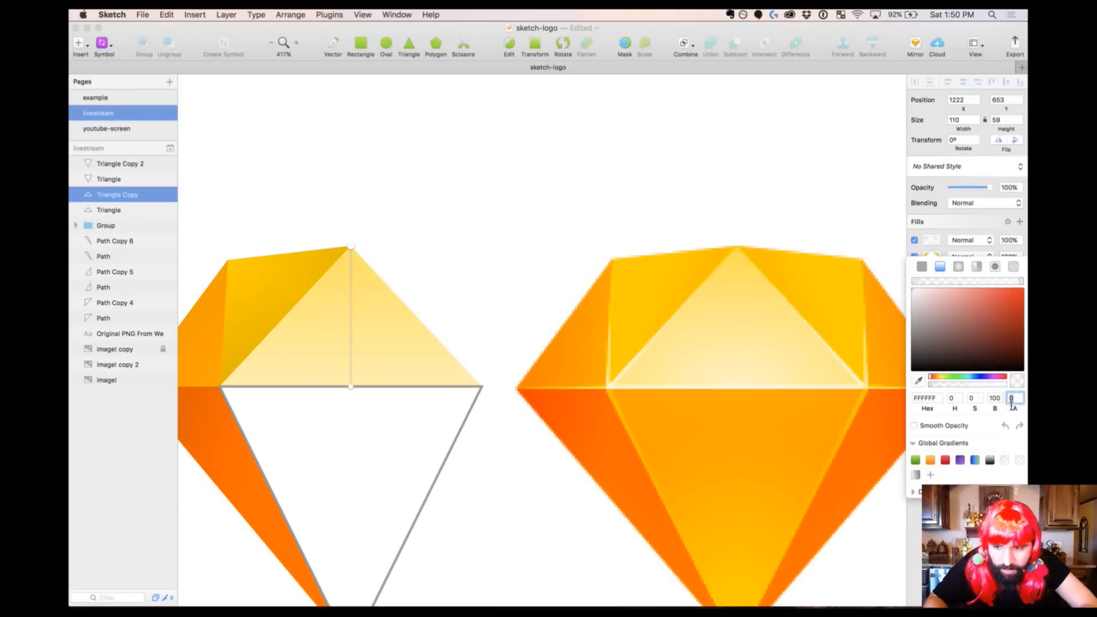
left_click(1022, 280)
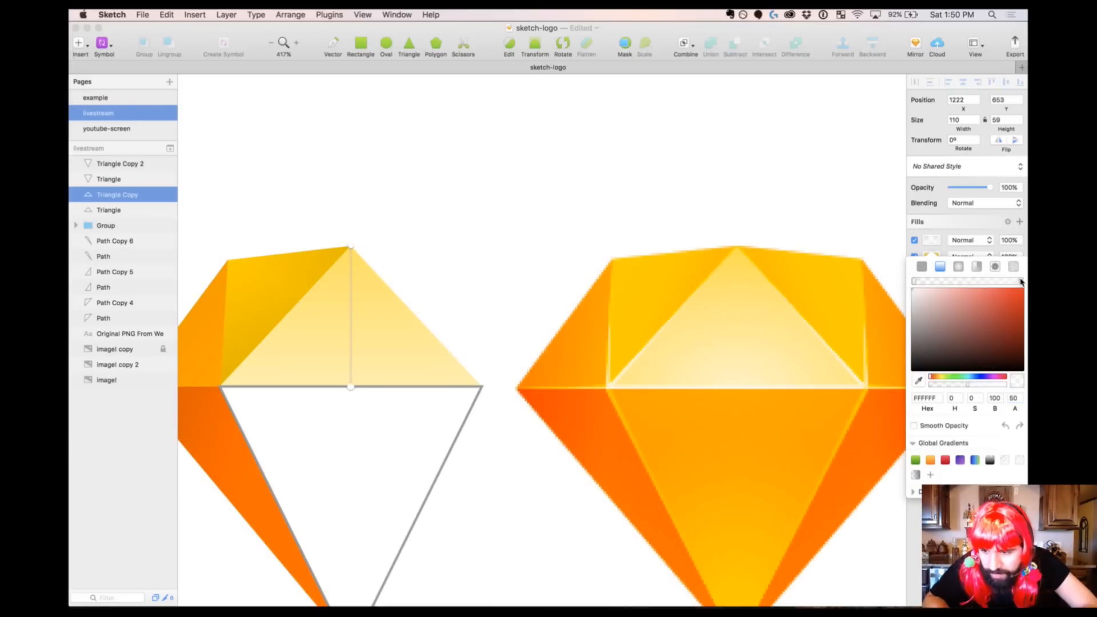
left_click(1011, 399)
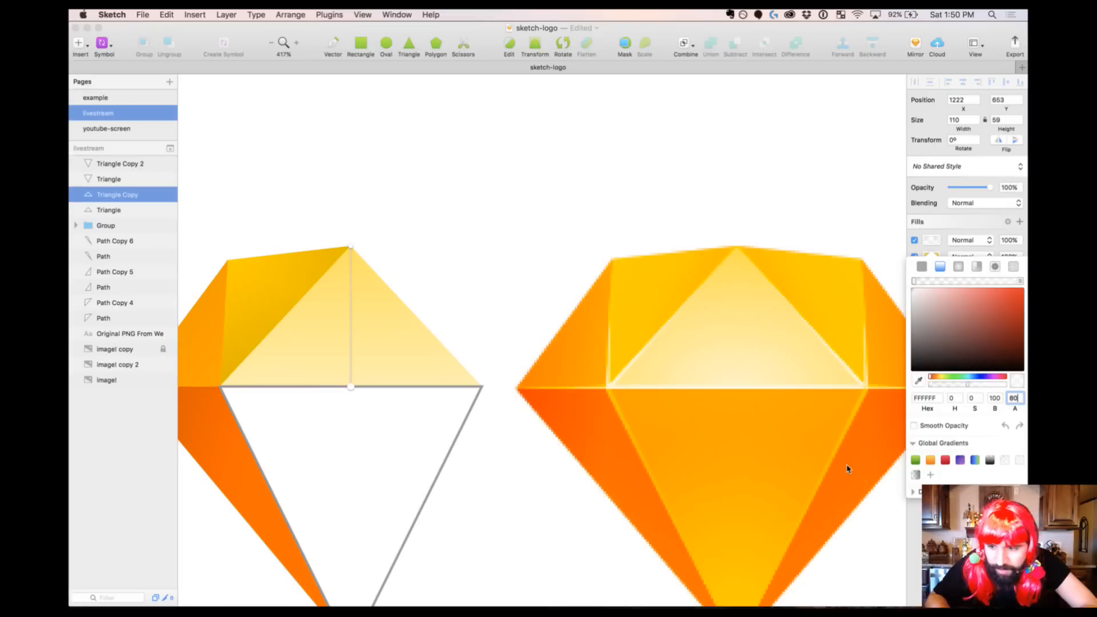
type("80")
key("Return")
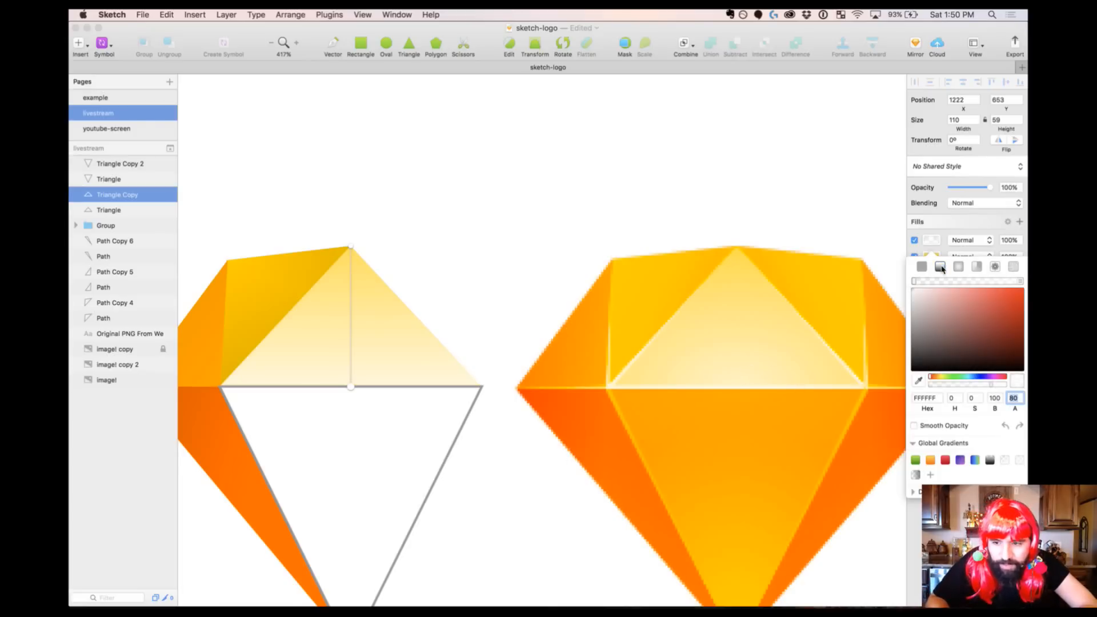
Switch the triangle's white overlay to a radial gradient with centre alpha 80 and outer alpha 0
type("0")
left_click(960, 266)
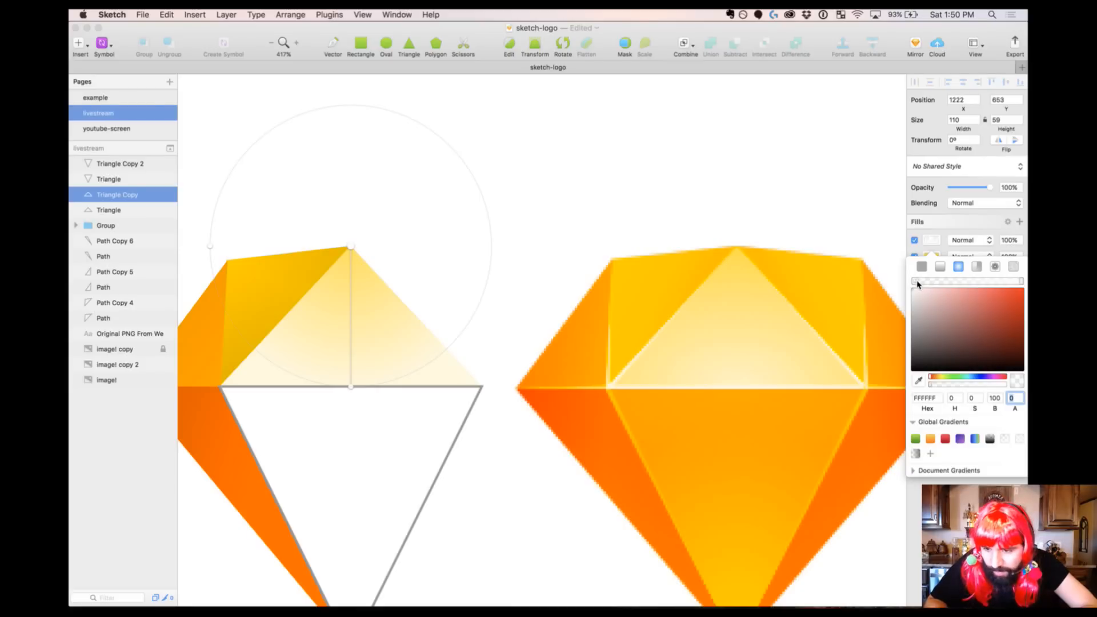
mouse_move(916, 283)
left_mouse_down()
mouse_move(950, 283)
mouse_move(912, 282)
left_mouse_up()
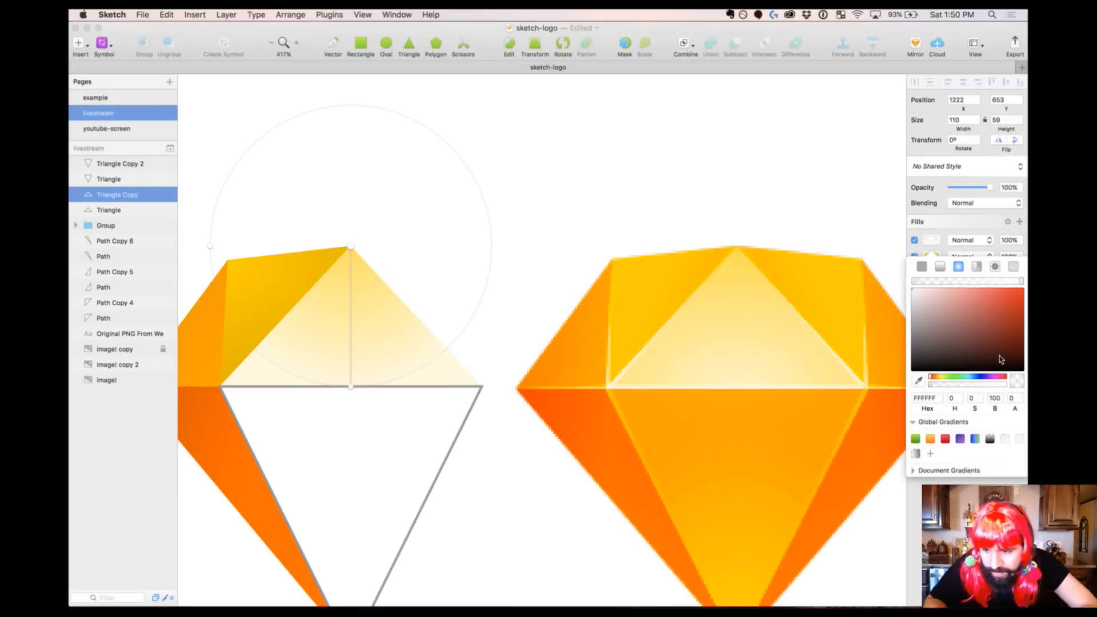
left_click(1012, 398)
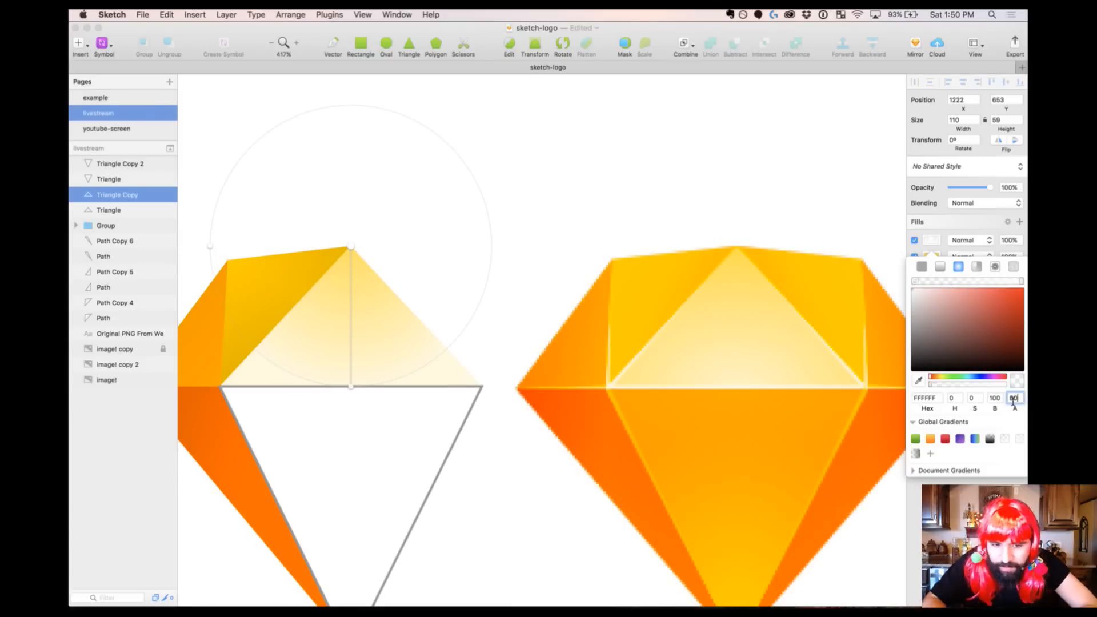
key("Return")
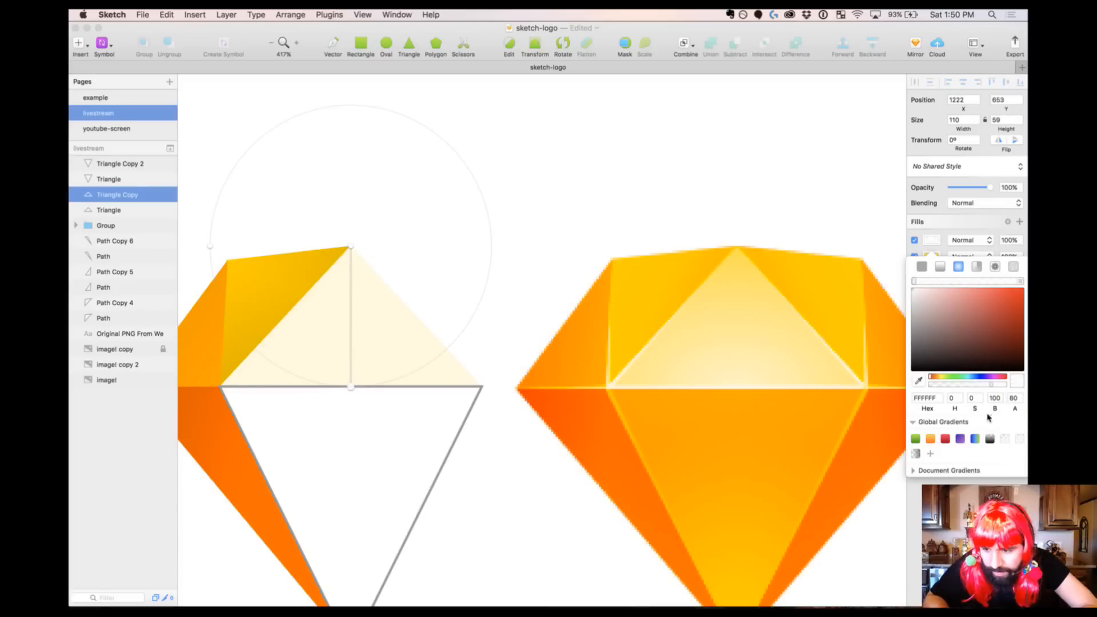
left_click(1012, 398)
type("0")
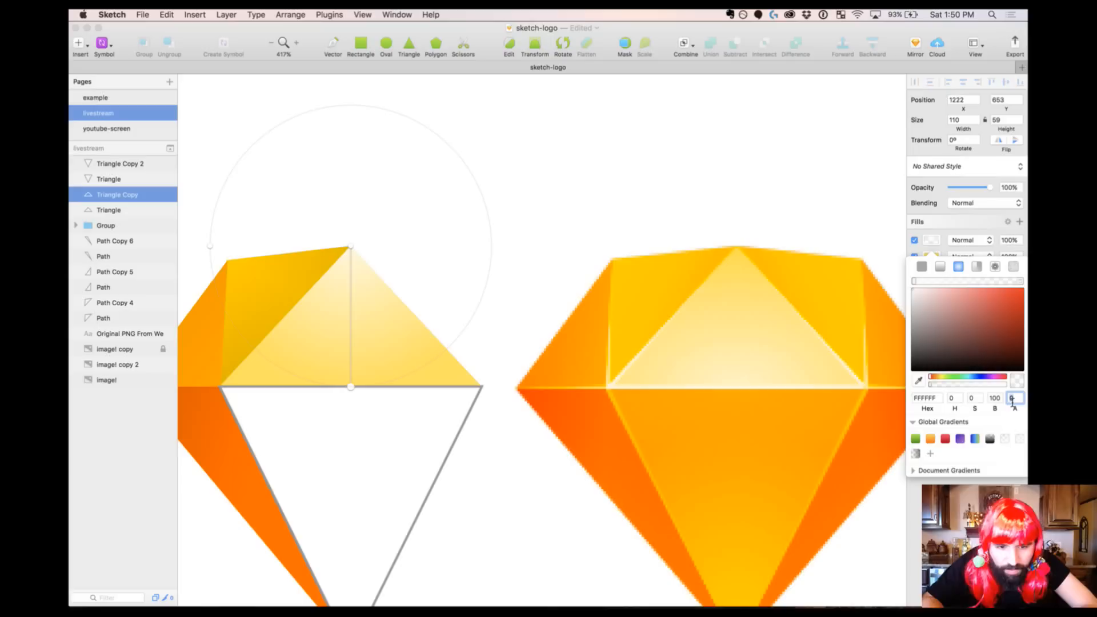
Centre the radial gradient on the midpoint of the triangle's base and shape it into an ellipse reaching the base corners
left_click_drag(351, 247, 351, 387)
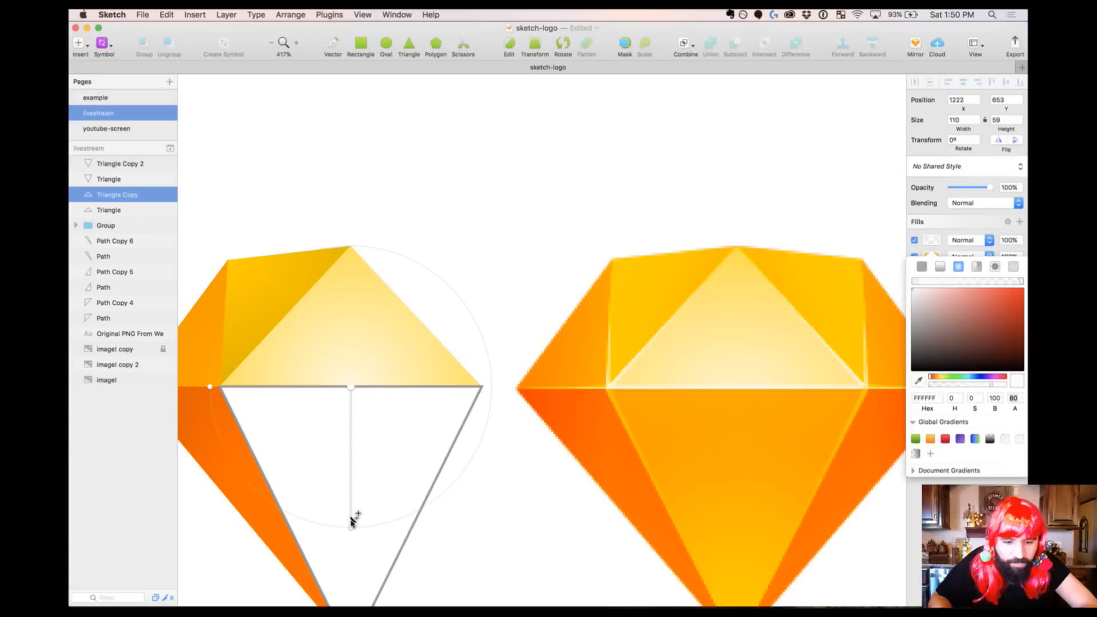
left_click_drag(354, 524, 351, 456)
key("z")
left_click_drag(543, 193, 153, 497)
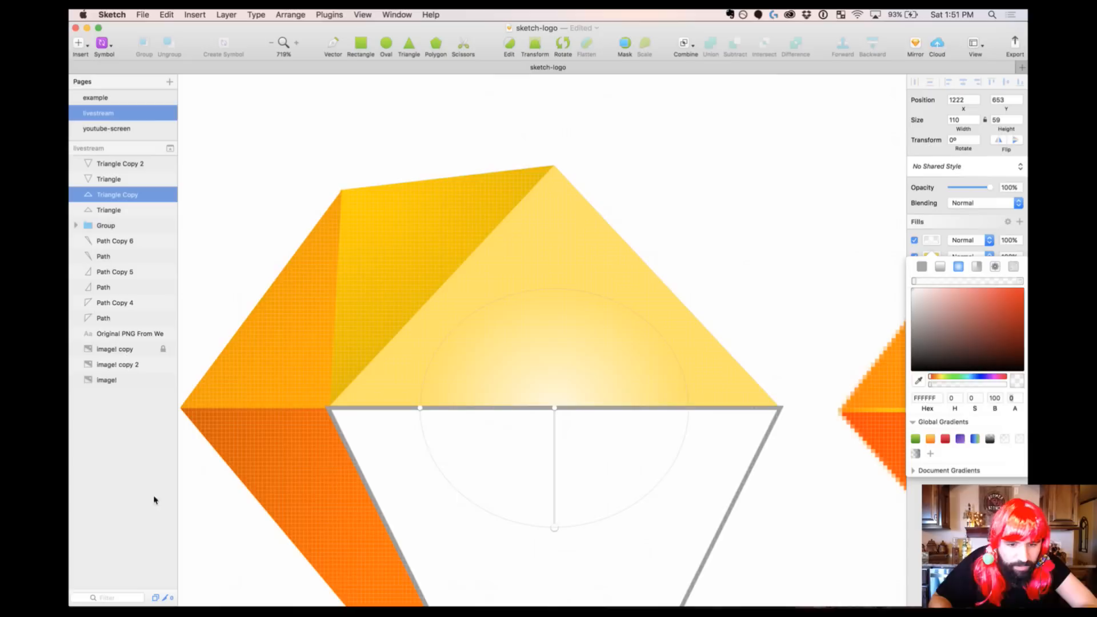
left_click_drag(422, 408, 330, 408)
left_click_drag(560, 532, 555, 585)
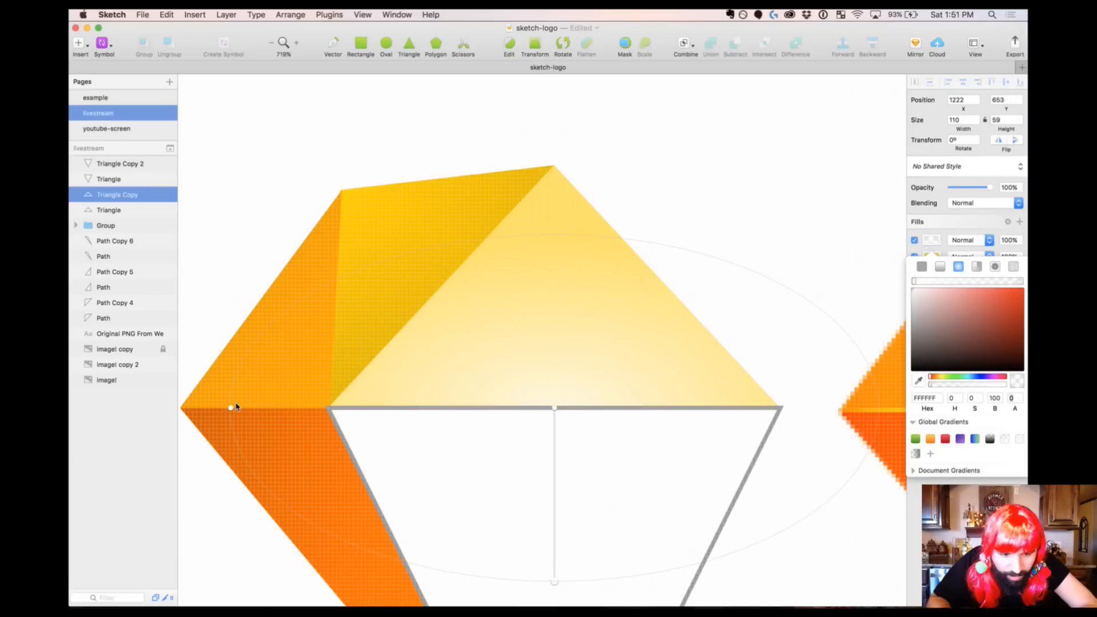
left_click_drag(233, 411, 329, 411)
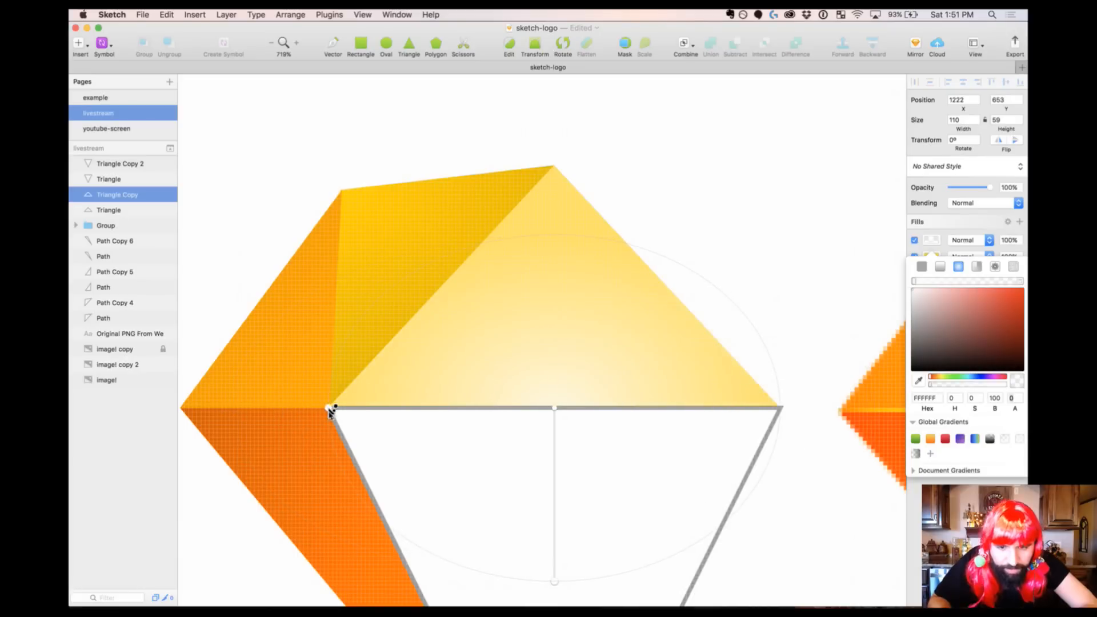
key("super+minus")
key("super+minus")
left_click_drag(404, 238, 832, 519)
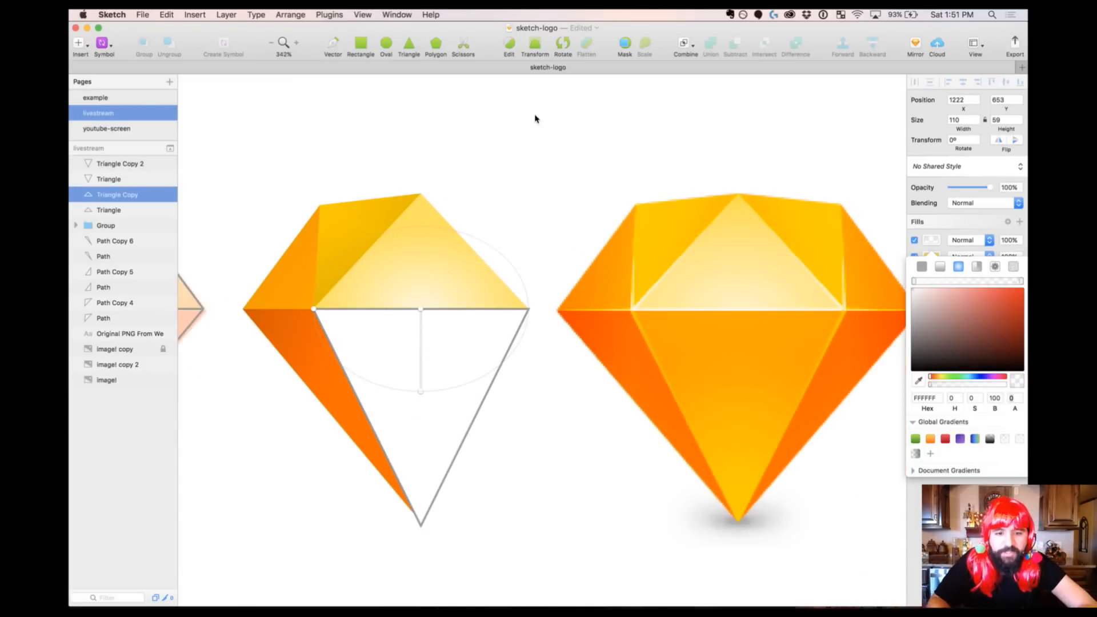
key("Escape")
Fill the lower centre triangle with yellow FFC600 sampled near the tip of the PNG's matching facet and turn off its border
left_click(491, 386)
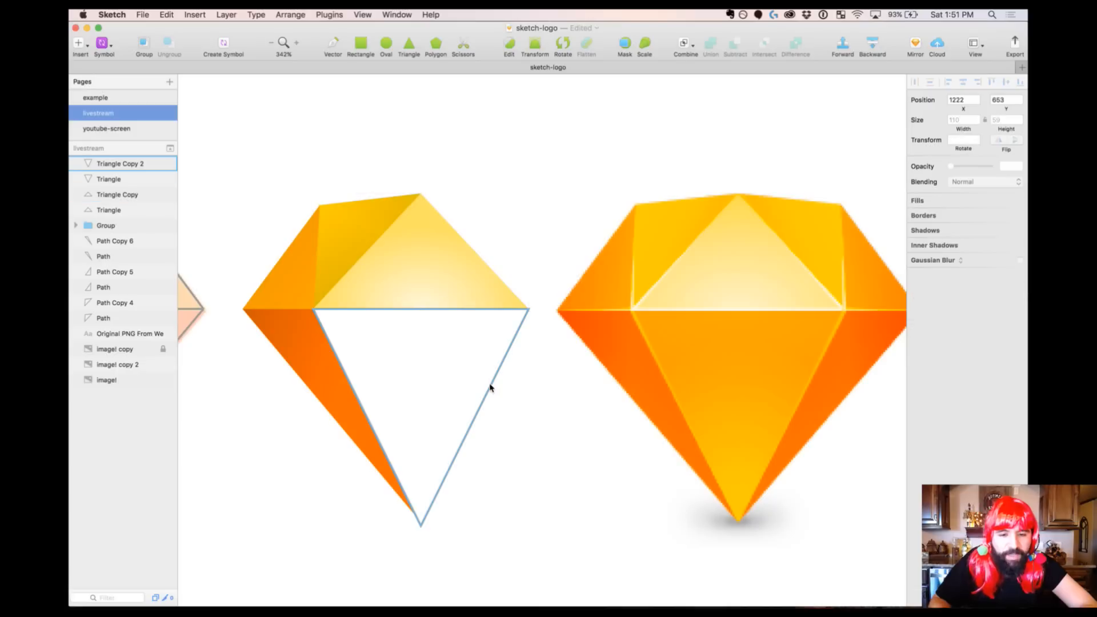
scroll(544, 388, "right", 2)
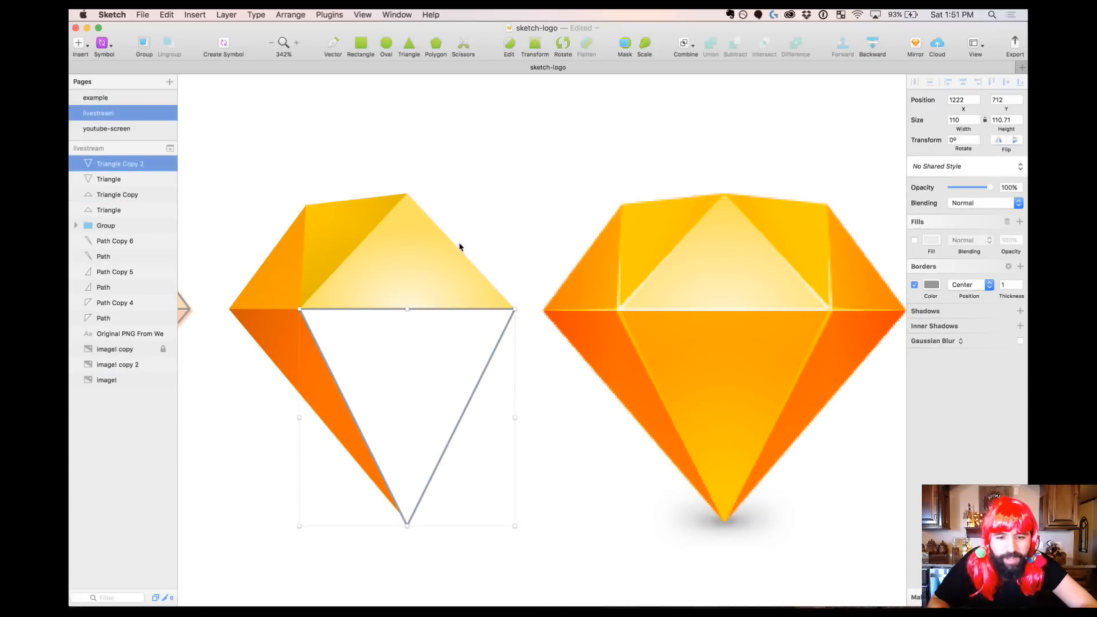
left_click_drag(245, 115, 703, 595)
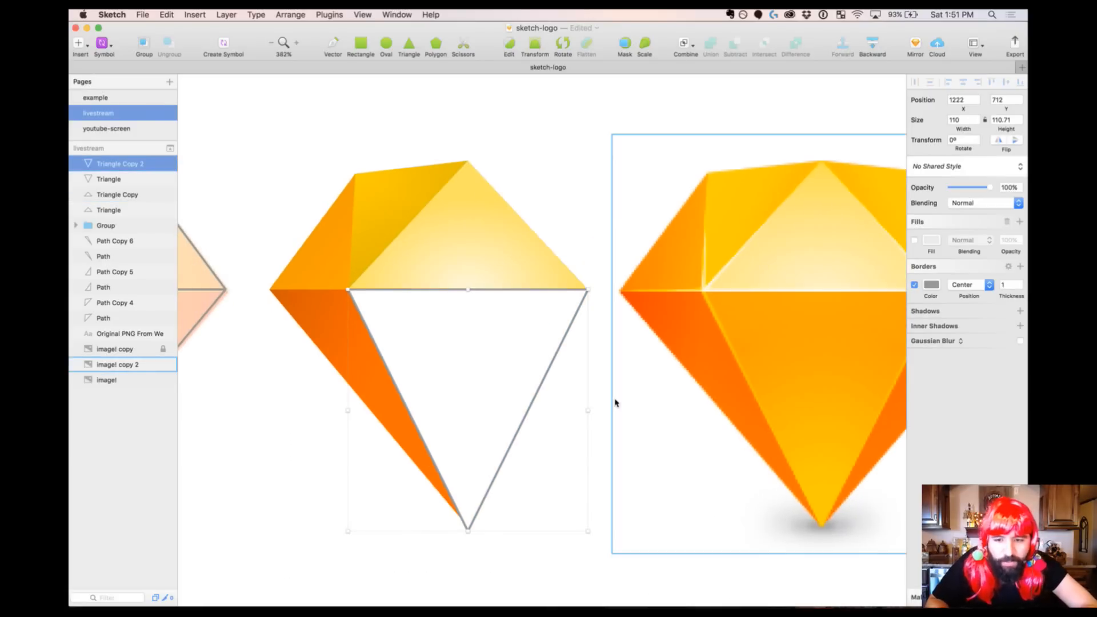
scroll(615, 402, "right", 4)
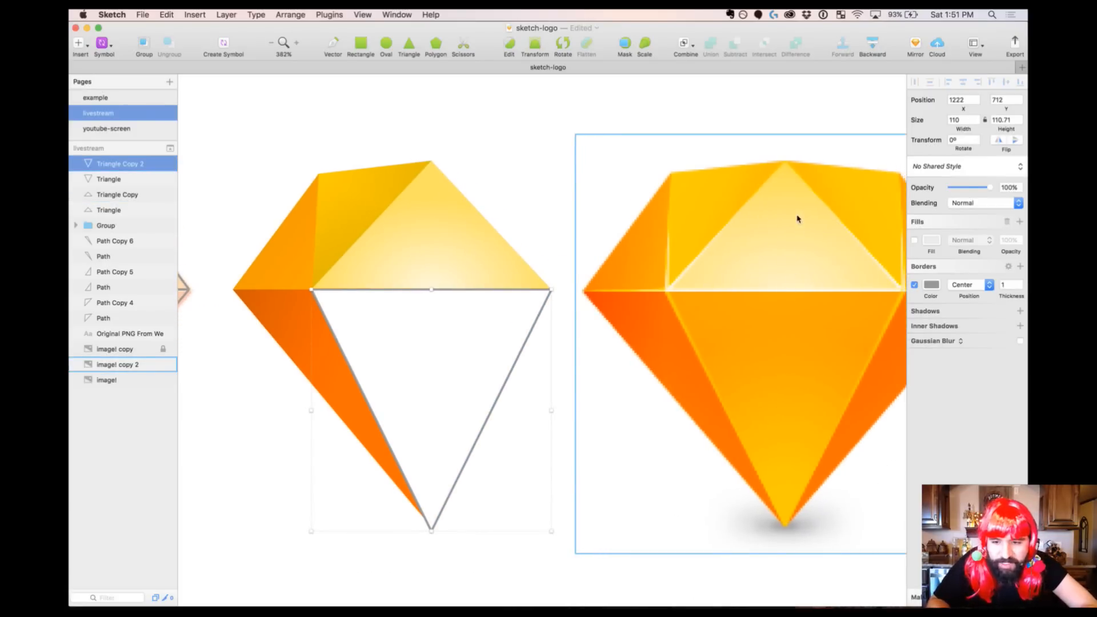
scroll(623, 321, "right", 4)
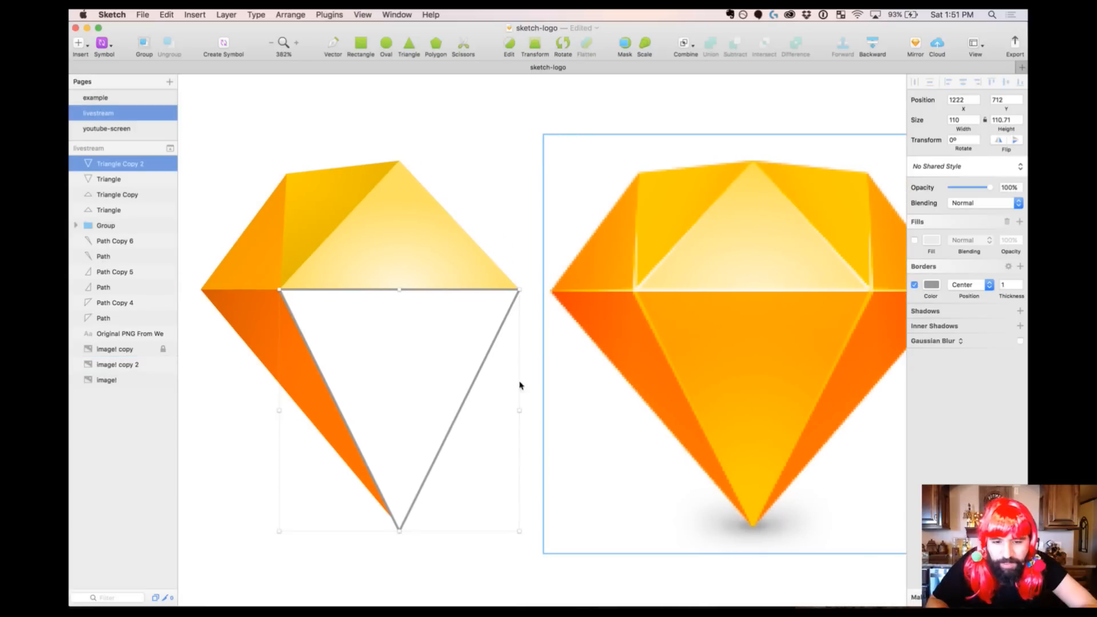
left_click(913, 241)
left_click(931, 240)
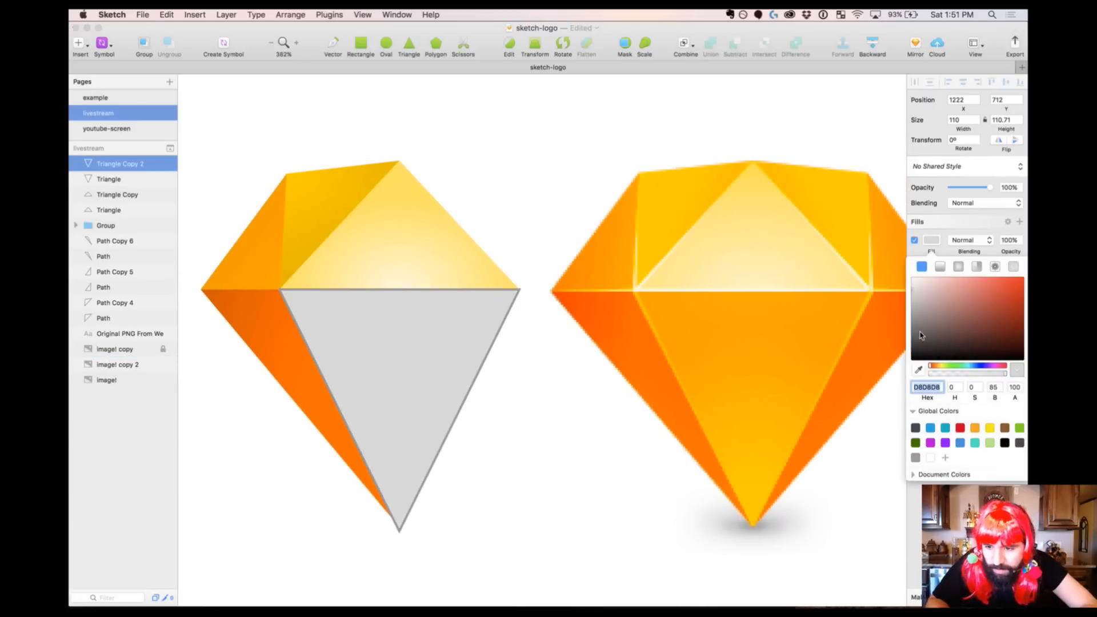
left_click(918, 369)
left_click(757, 457)
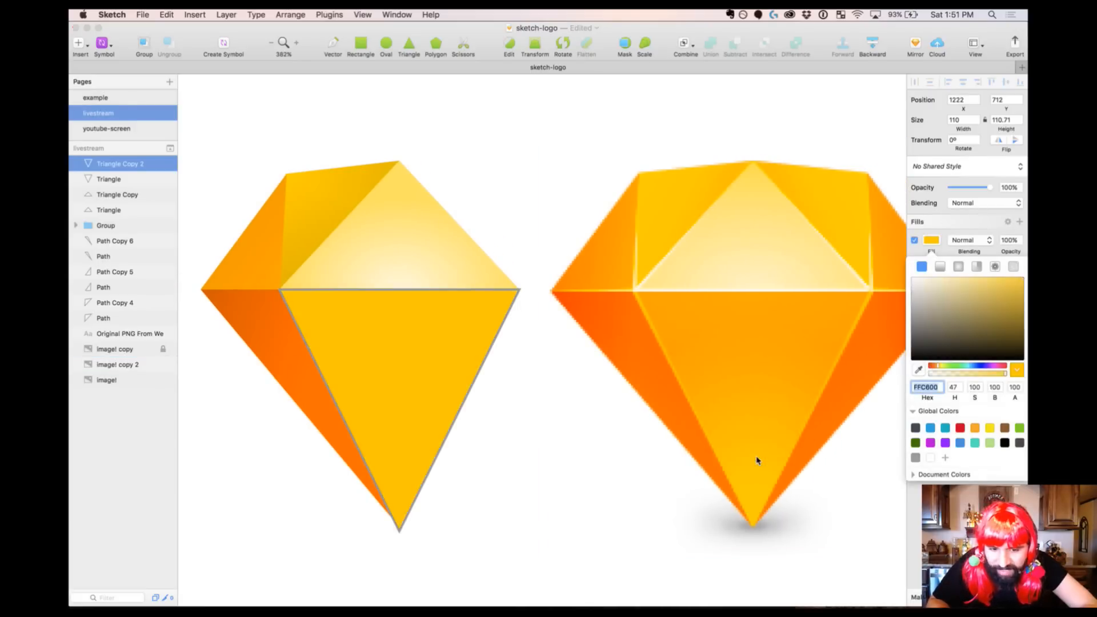
key("Escape")
left_click(914, 285)
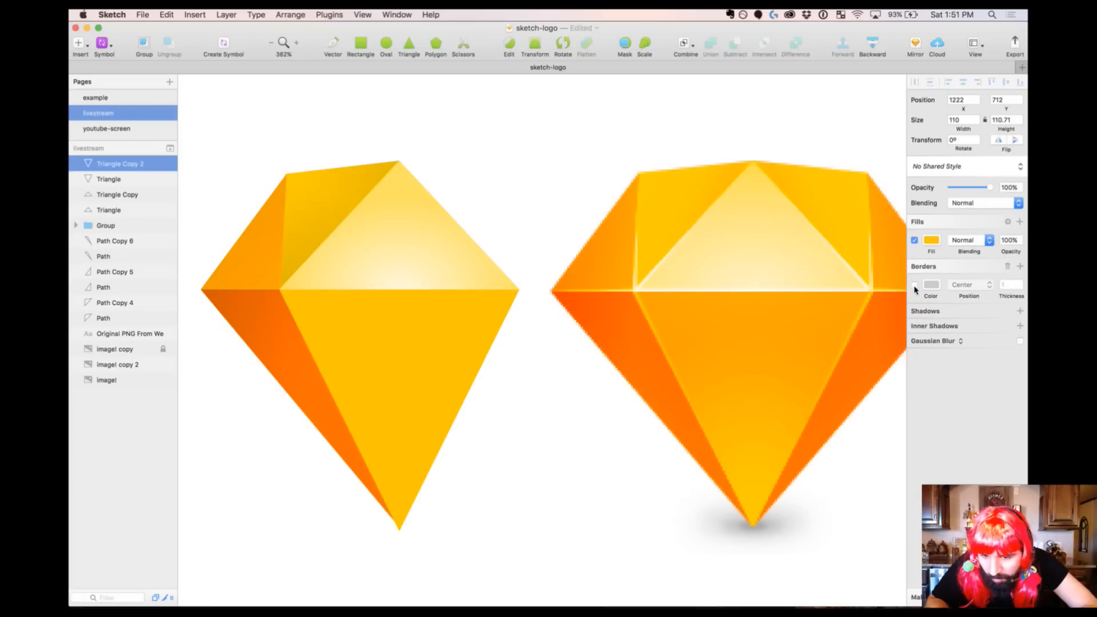
Add a black linear gradient over the lower centre triangle, running vertically from alpha 50 above its base to alpha 0 near the tip
left_click(1020, 221)
left_click(914, 477)
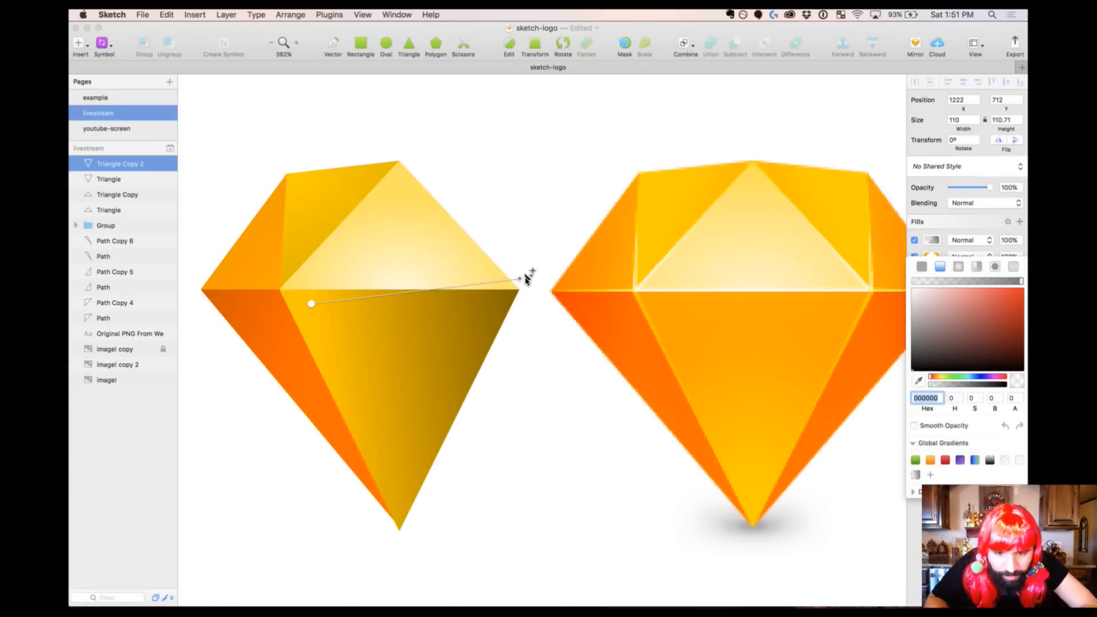
left_click_drag(520, 280, 407, 239)
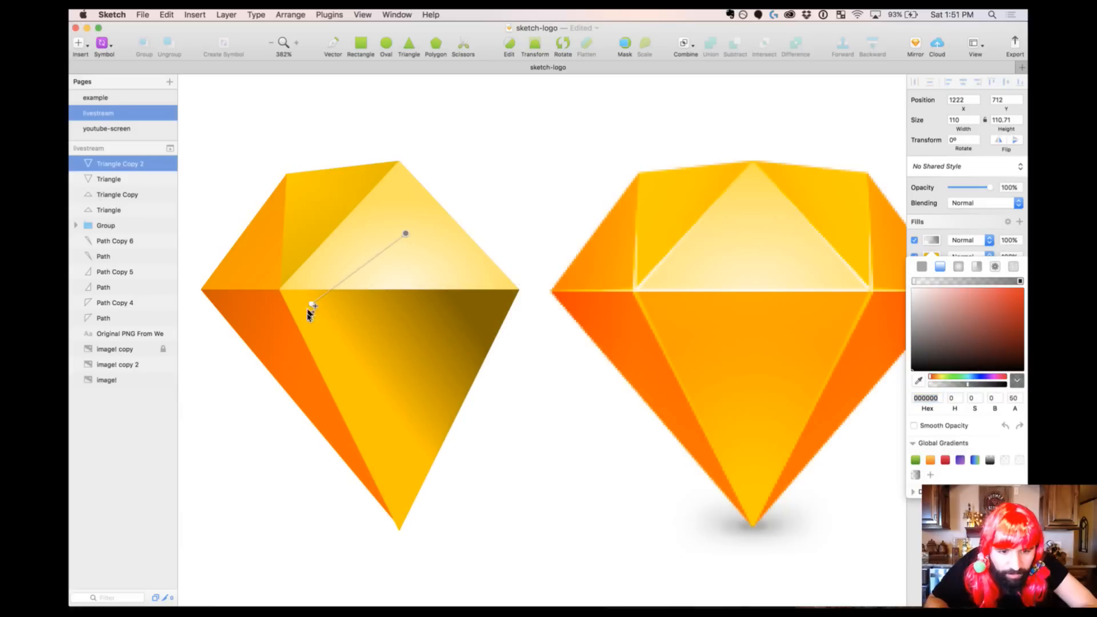
left_click_drag(312, 303, 406, 463)
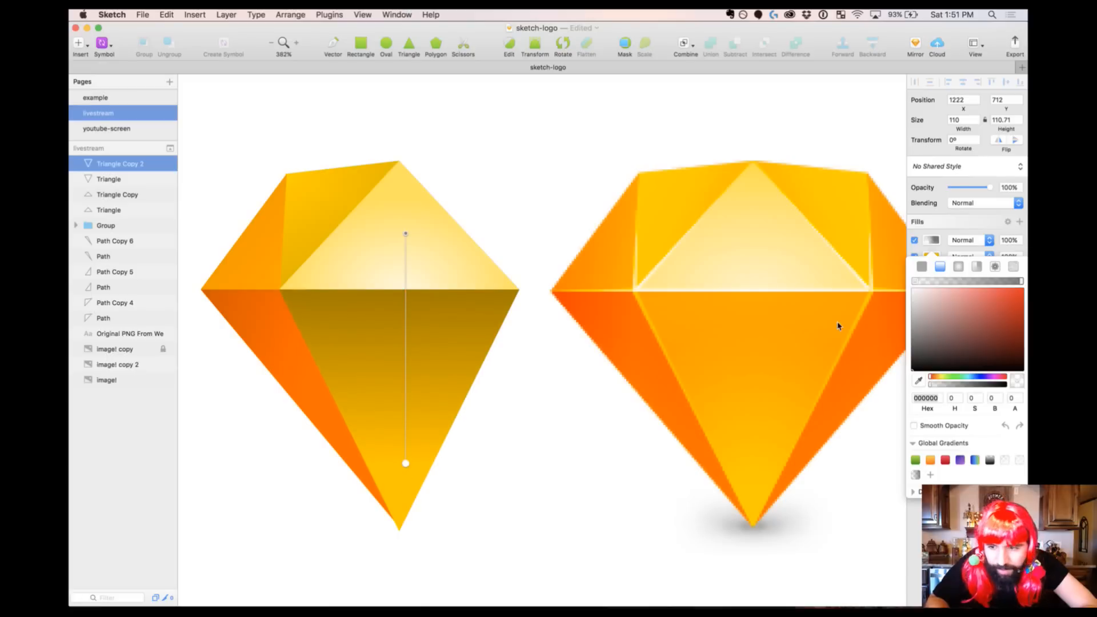
Set the opacity of the lower centre triangle's dark gradient fill to 46%
left_click(1007, 240)
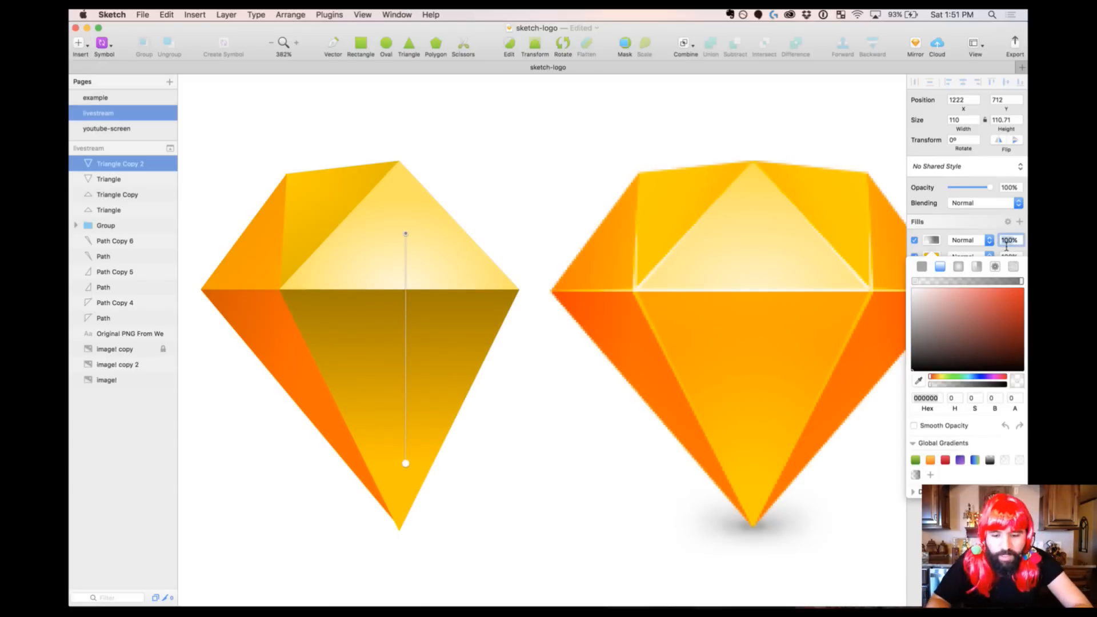
type("50")
key("Return")
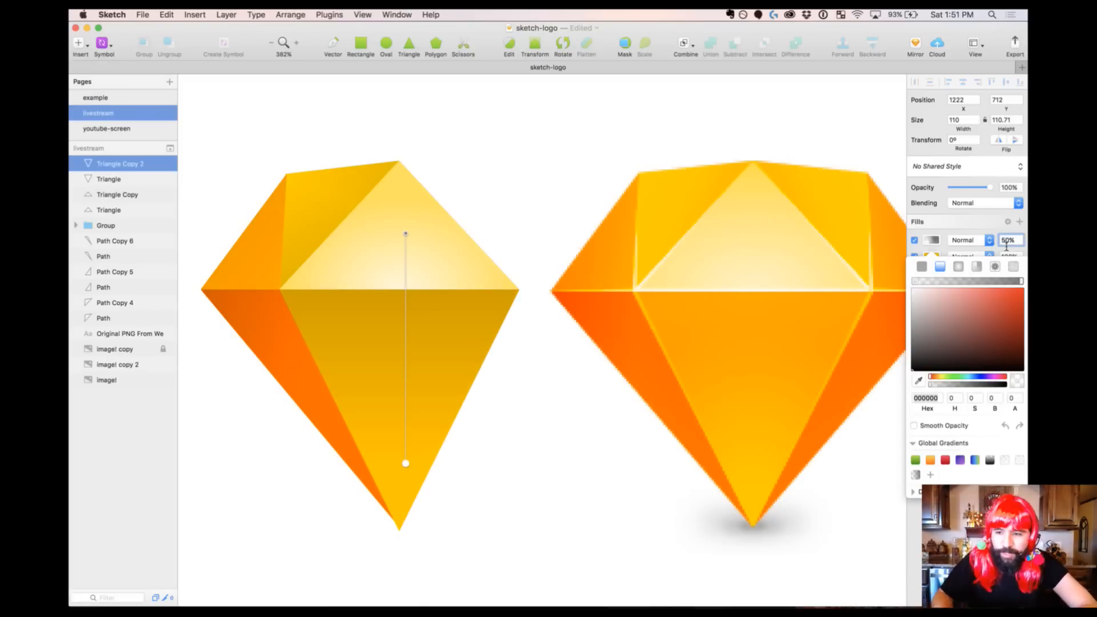
key("Down")
key("Down")
left_click(552, 155)
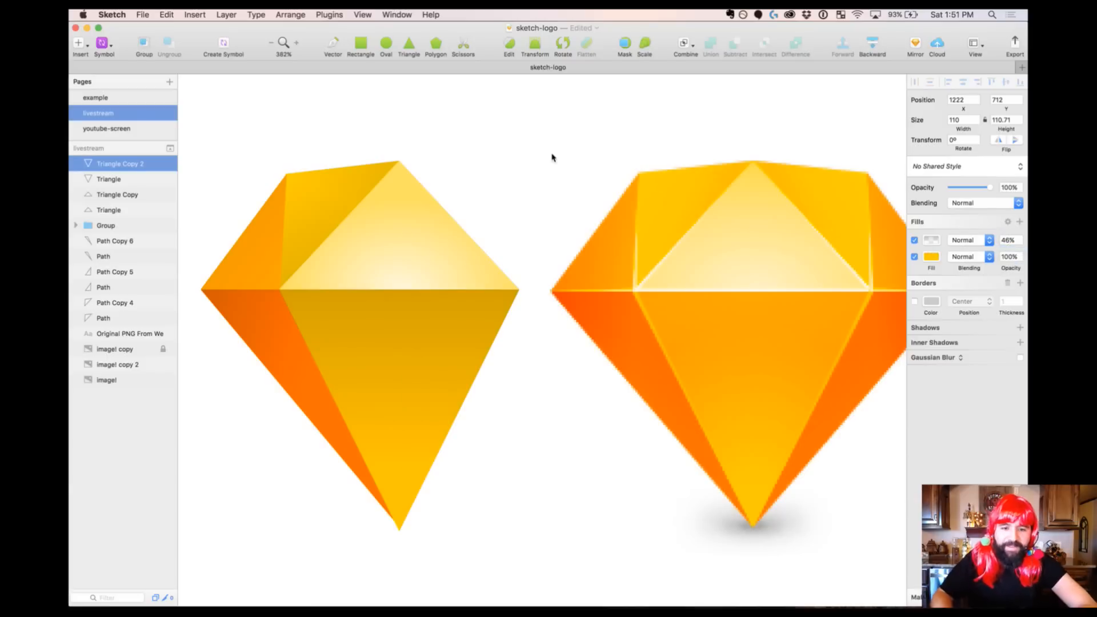
Move the reference PNG further away from the vector diamond, to X position 1459
key("super+minus")
key("z")
left_click_drag(377, 151, 803, 571)
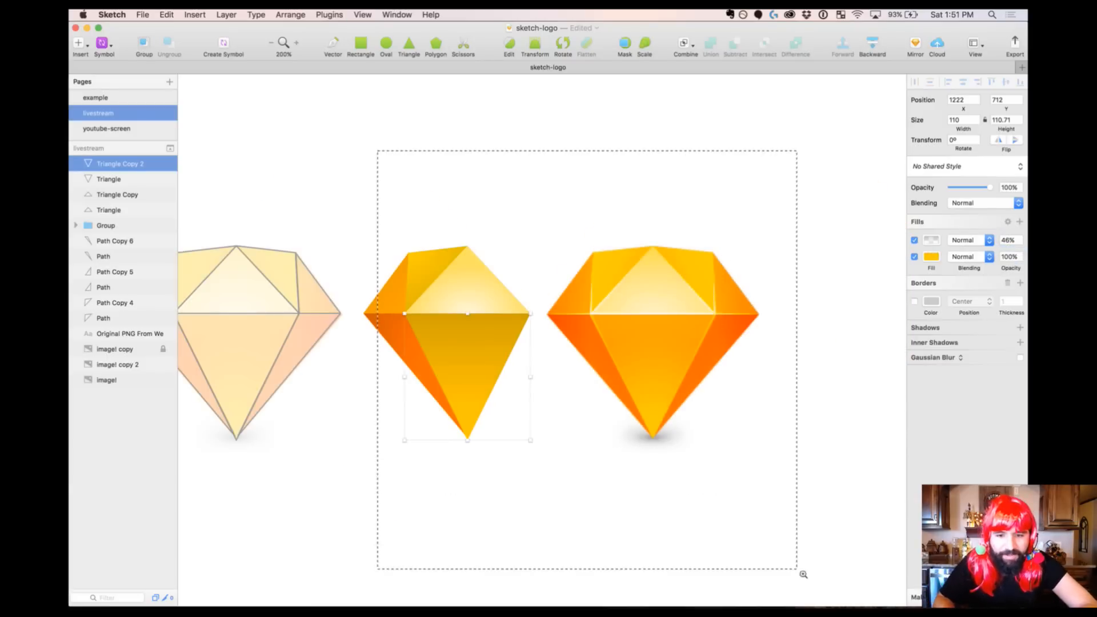
left_click_drag(642, 336, 803, 345)
Round the top corner point of the upper left orange facet to the nearest whole pixel
left_click(326, 208)
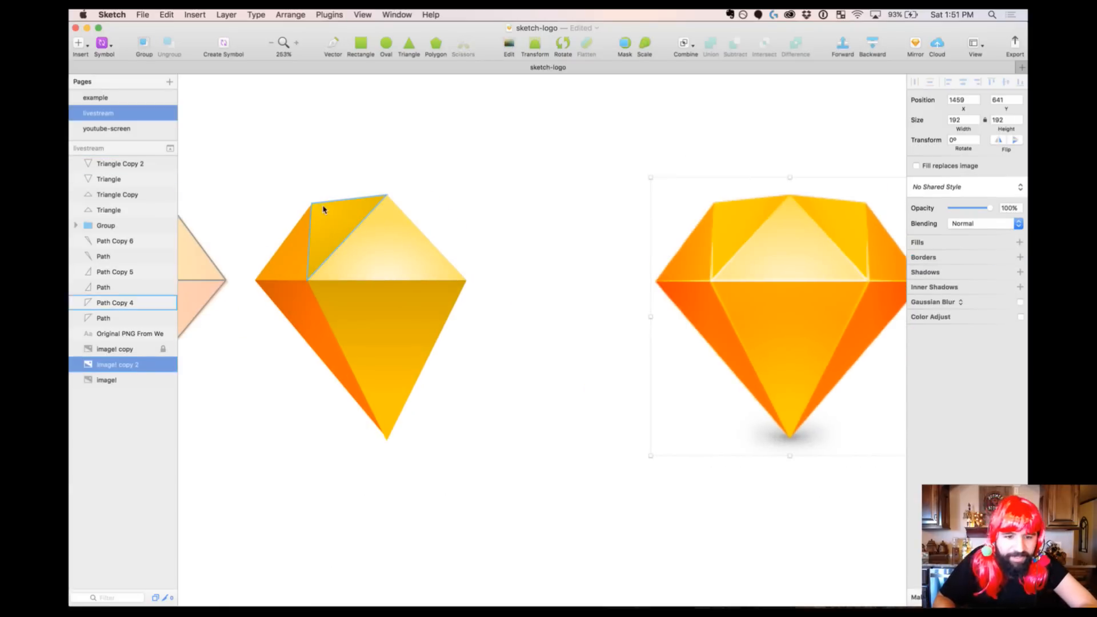
key("z")
left_click_drag(291, 184, 372, 261)
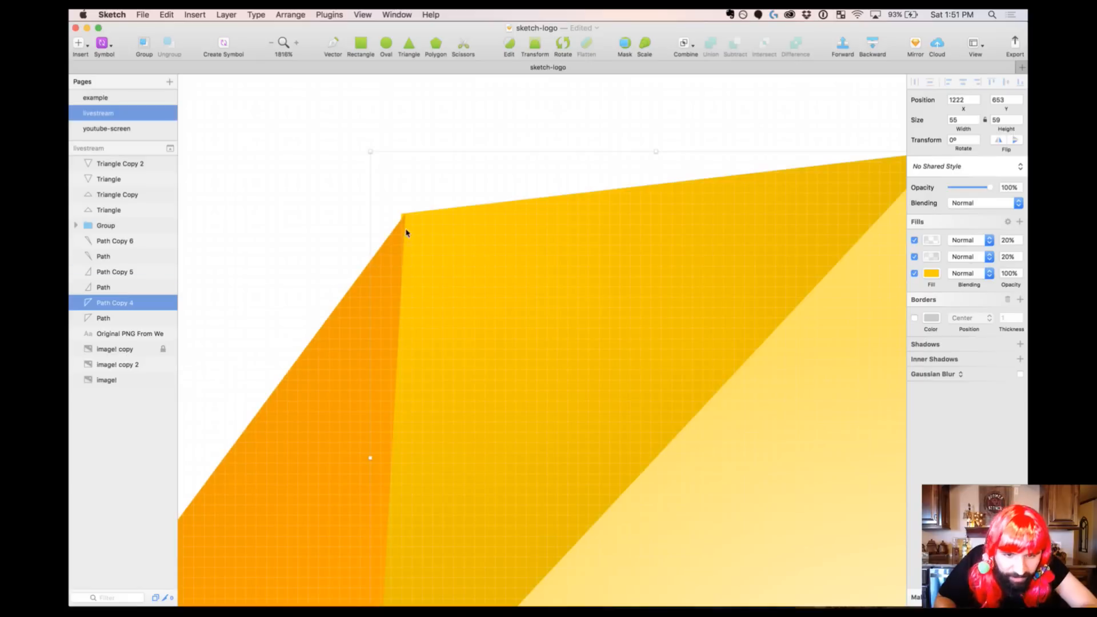
left_click(342, 222)
double_click(394, 240)
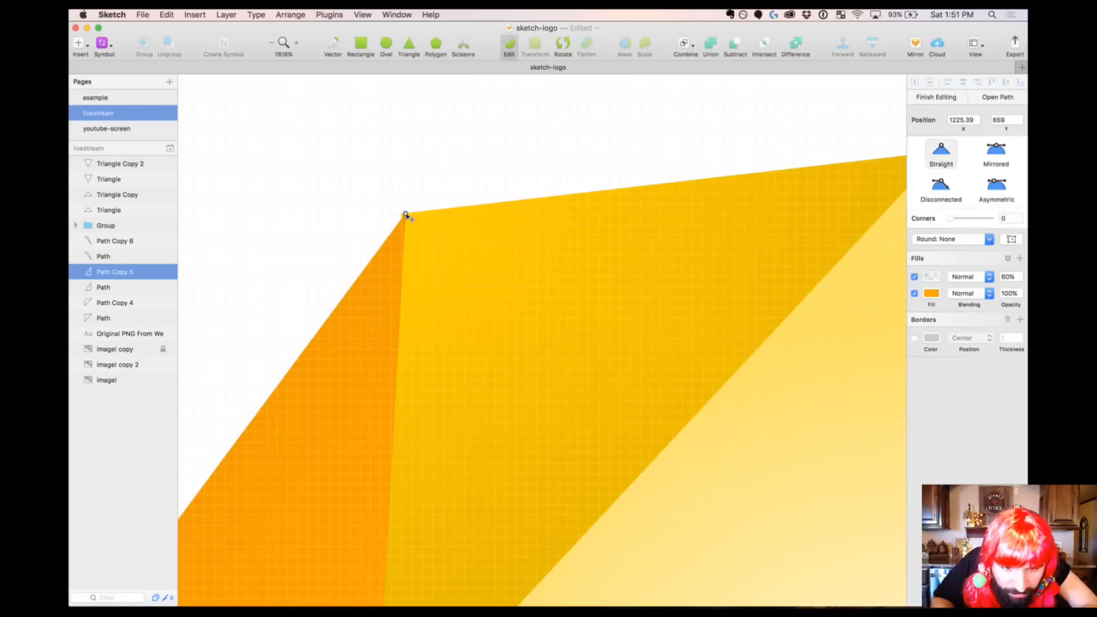
key("Right")
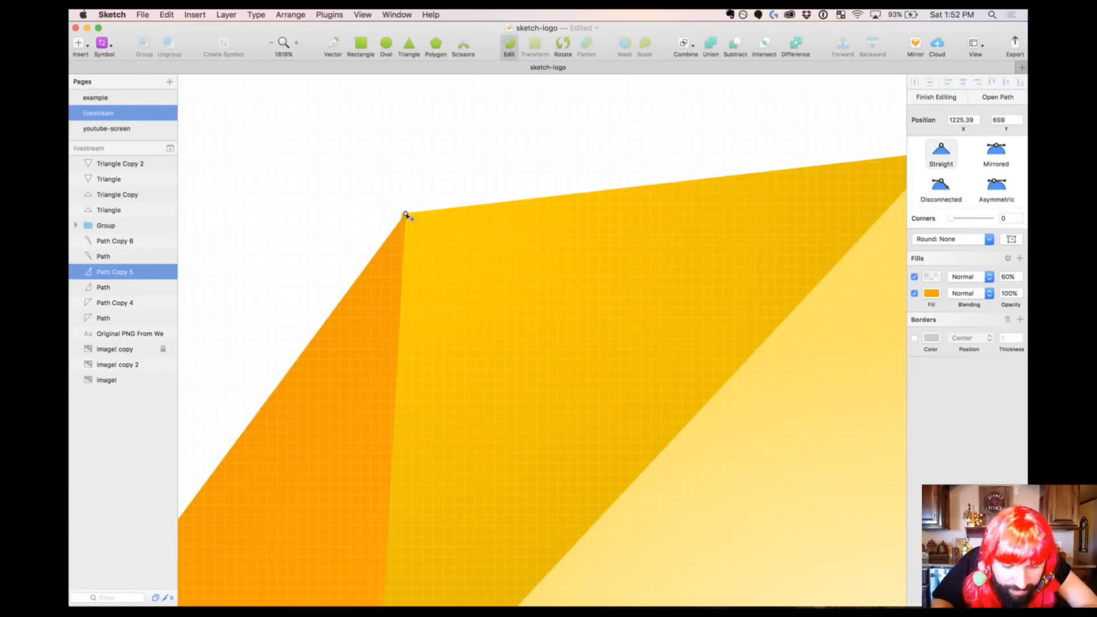
left_click(227, 15)
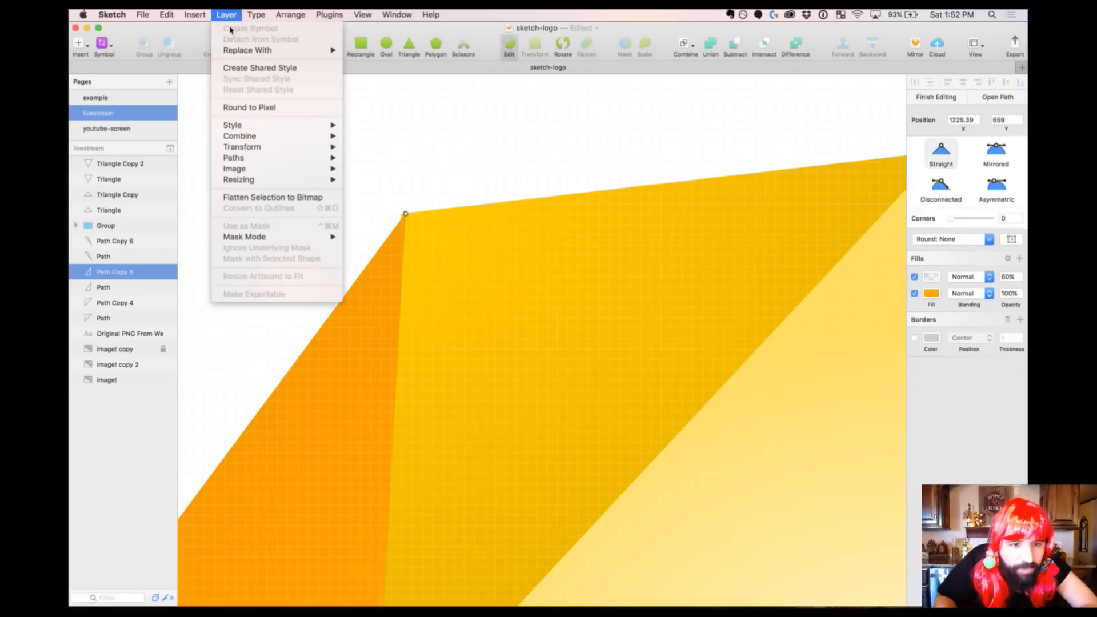
left_click(265, 108)
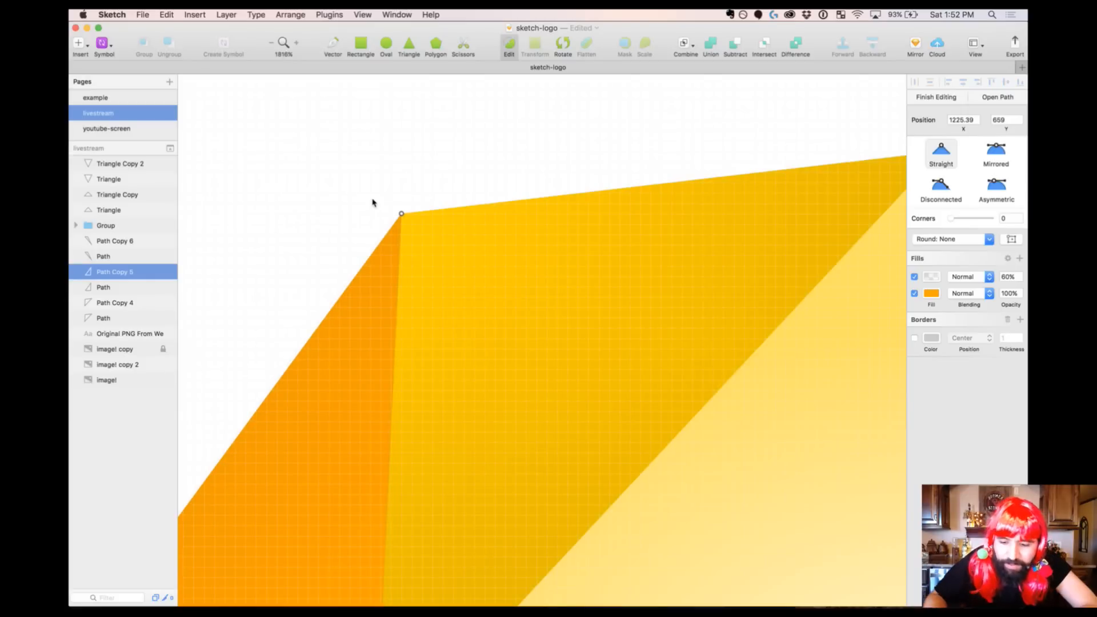
key("Escape")
Round the outer top corner point of the adjoining dark yellow facet to the pixel grid
left_click(436, 254)
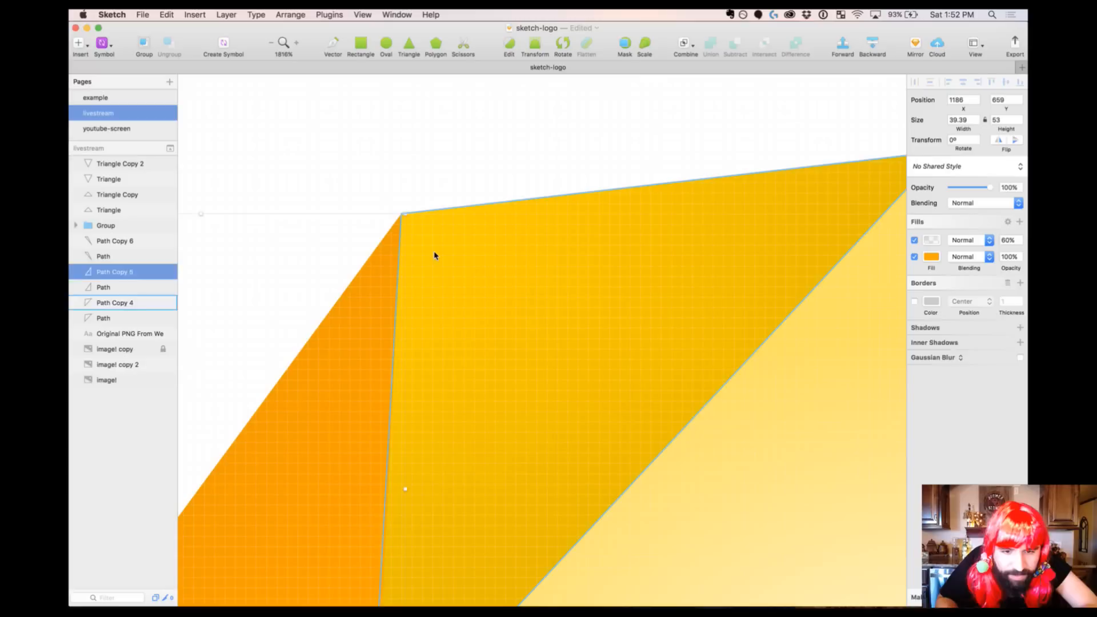
key("Return")
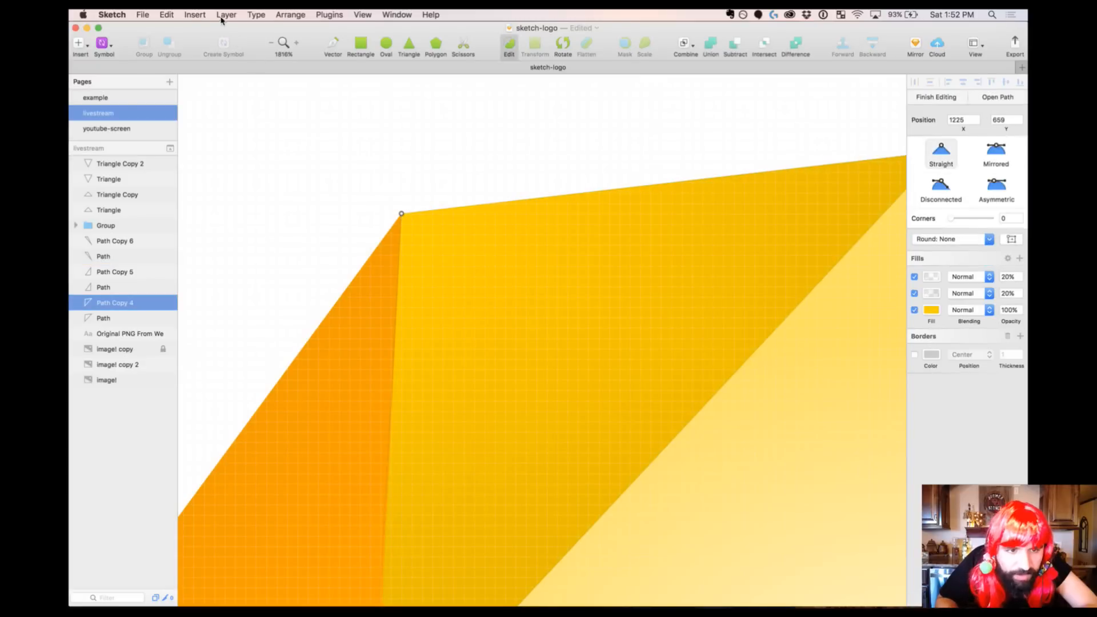
left_click(199, 15)
mouse_move(226, 15)
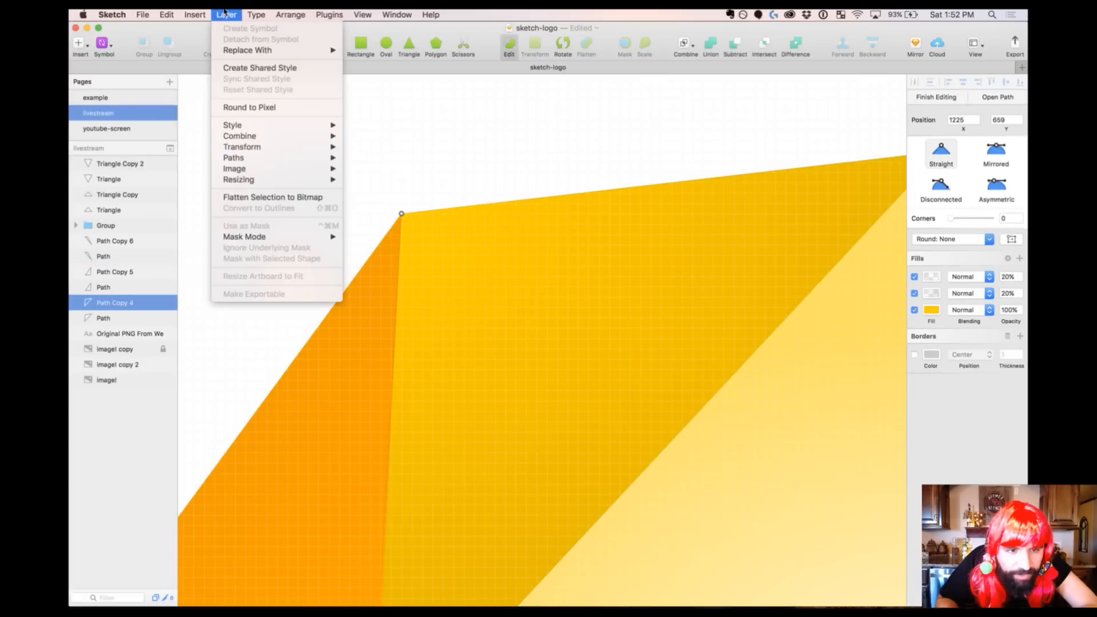
left_click(270, 109)
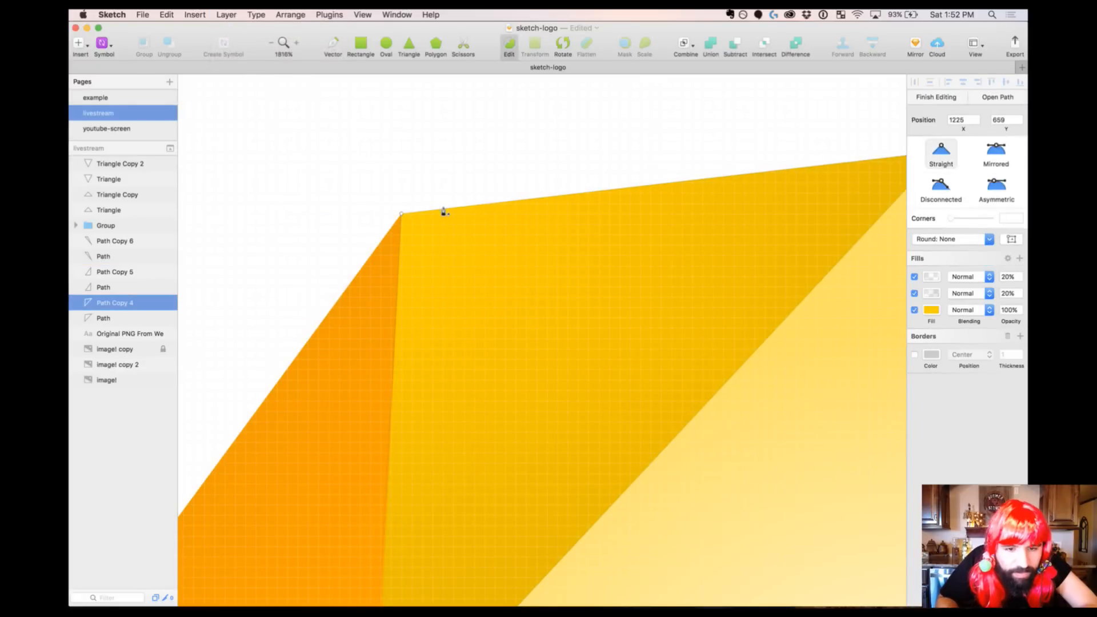
Round the dark yellow facet's bottom corner point, where the facets meet on the girdle line, to the pixel grid
scroll(444, 212, "down", 10)
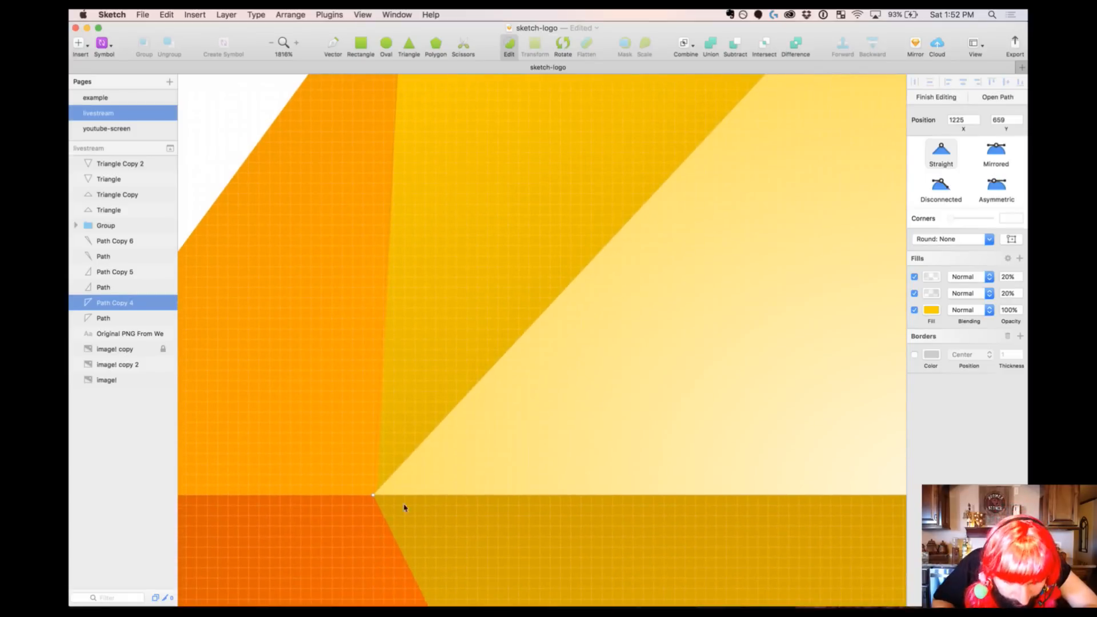
left_click(374, 495)
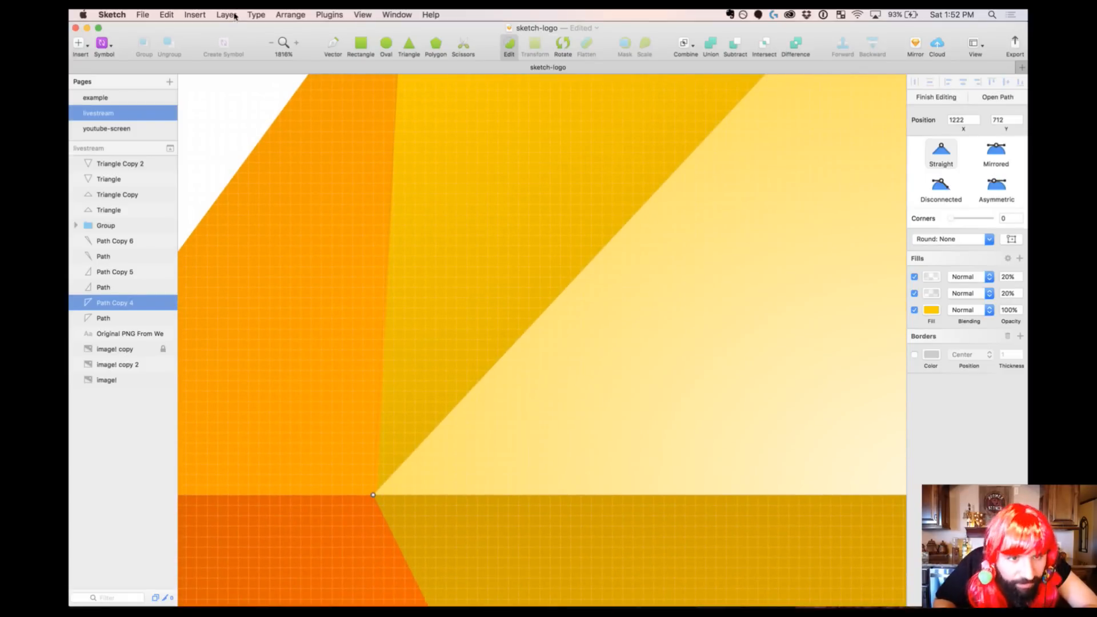
left_click(235, 15)
left_click(252, 108)
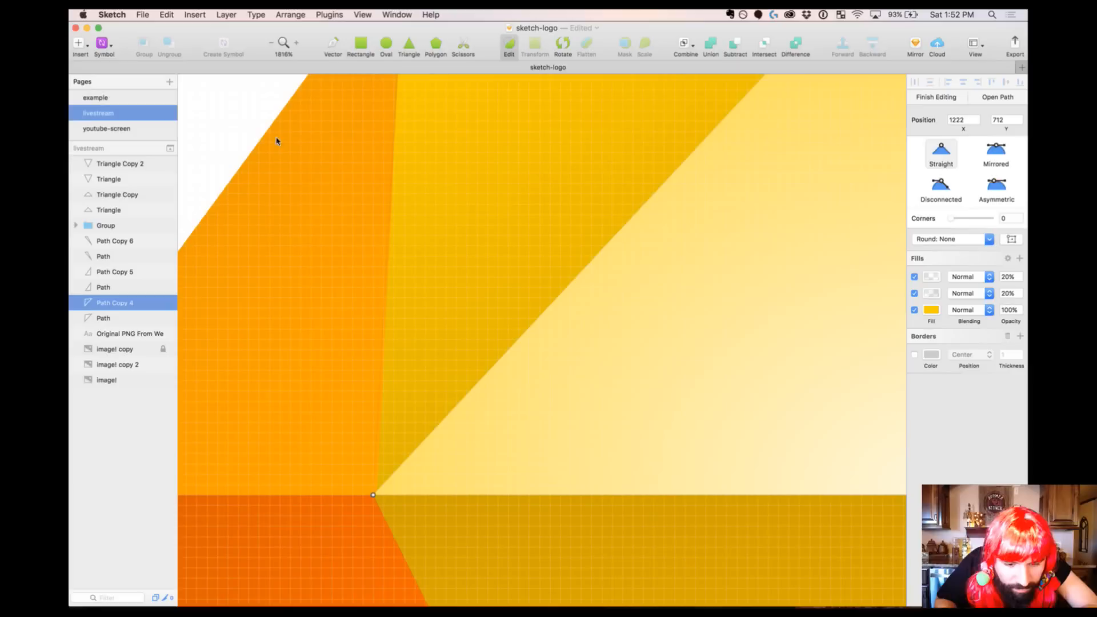
left_click(287, 264)
Round the upper left orange facet's inner bottom corner point to the nearest whole pixel
left_click(303, 434)
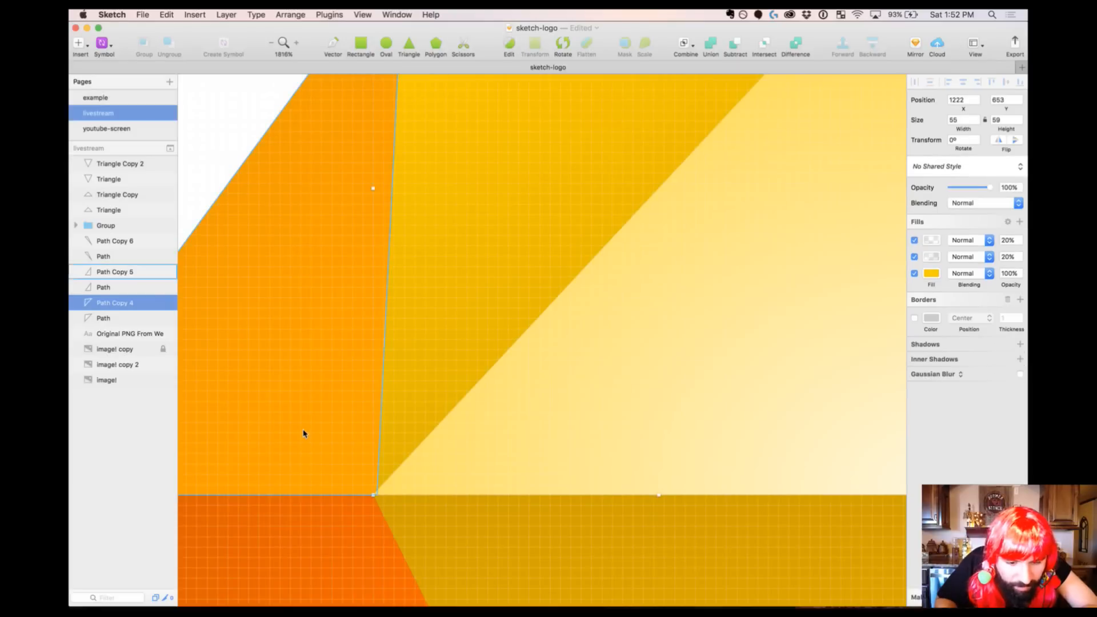
double_click(305, 434)
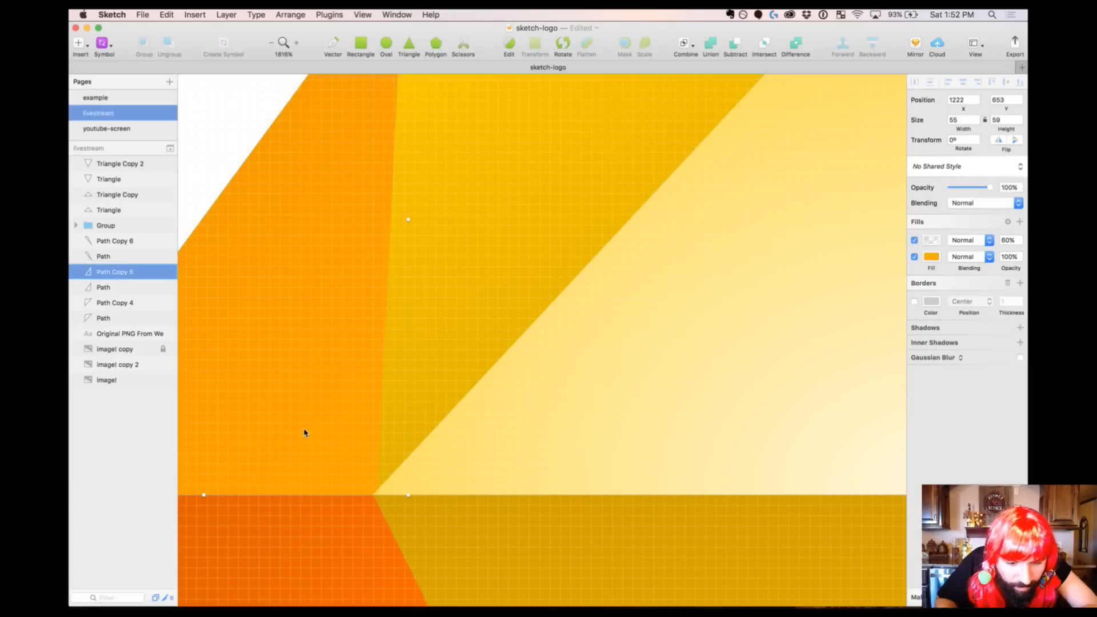
left_click(376, 495)
left_click(237, 14)
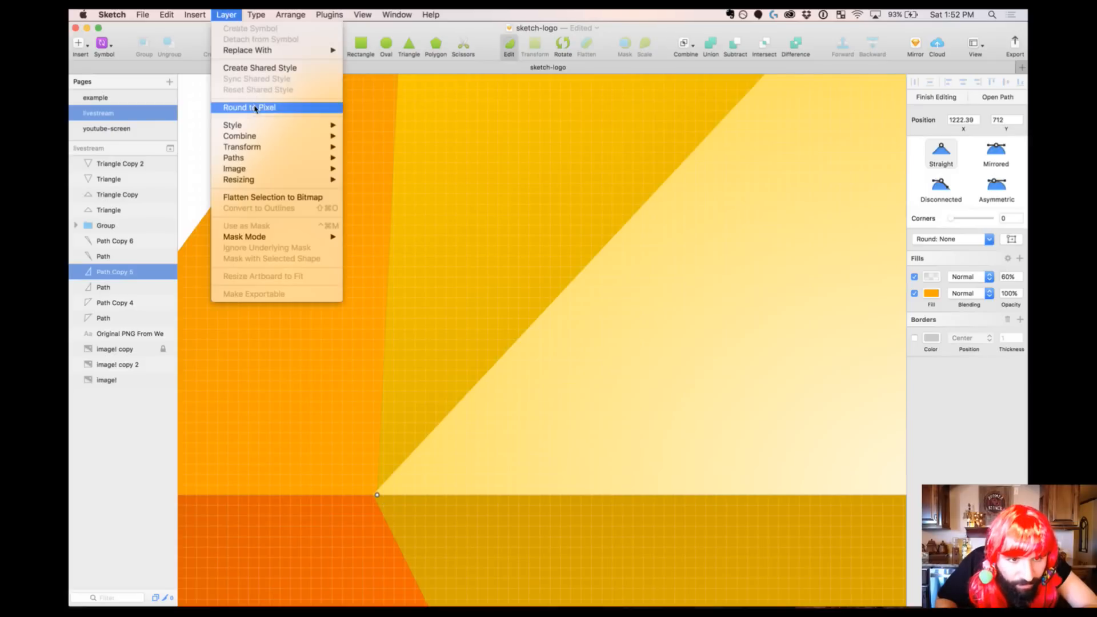
left_click(254, 106)
key("Escape")
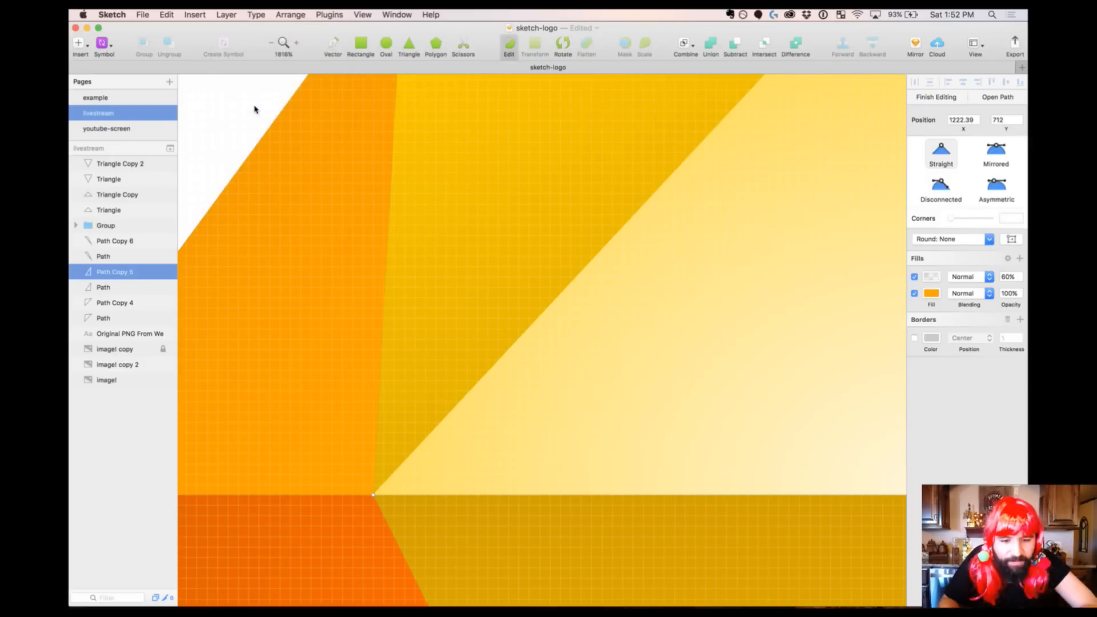
Examine the vector diamond's facet edges overall and close up at the apex, comparing it with the reference PNG
key("super+minus")
key("super+minus")
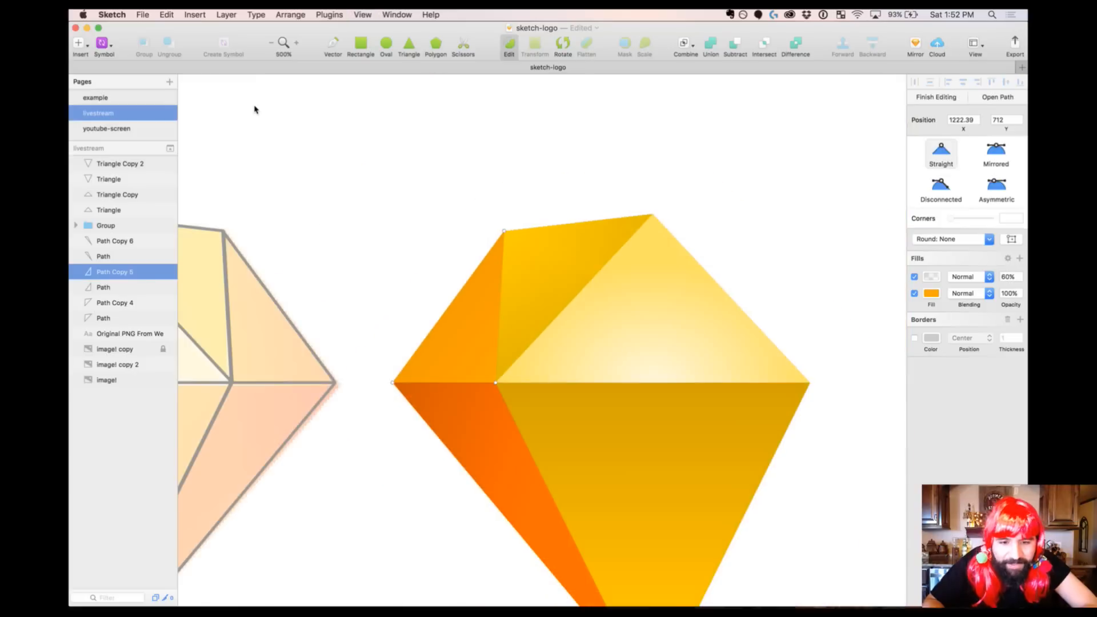
left_click(406, 158)
left_click(407, 158)
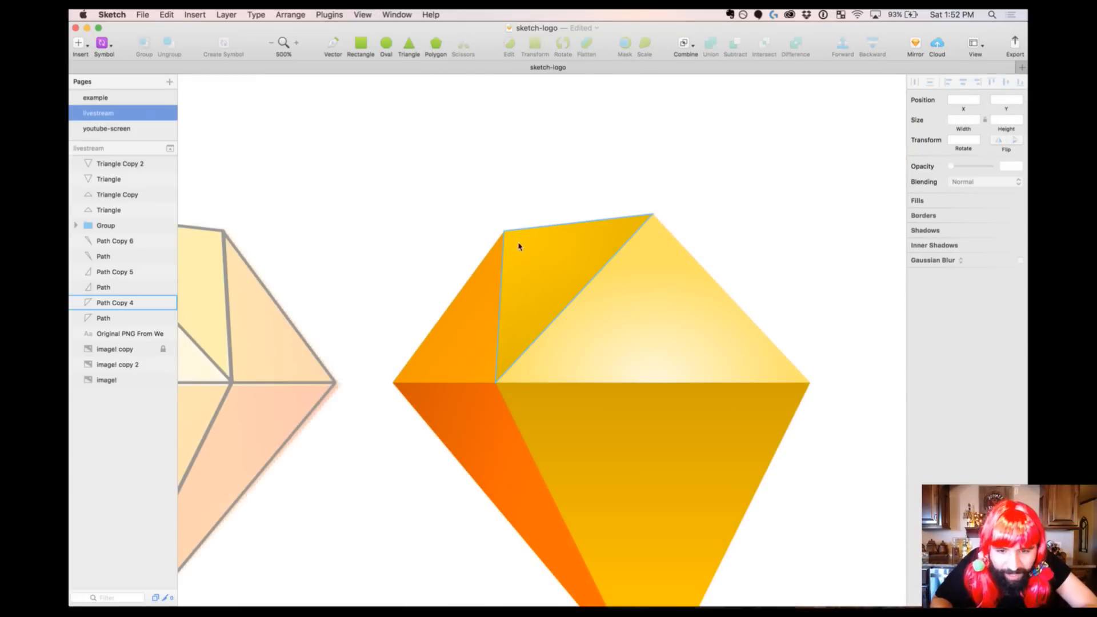
scroll(619, 171, "right", 6)
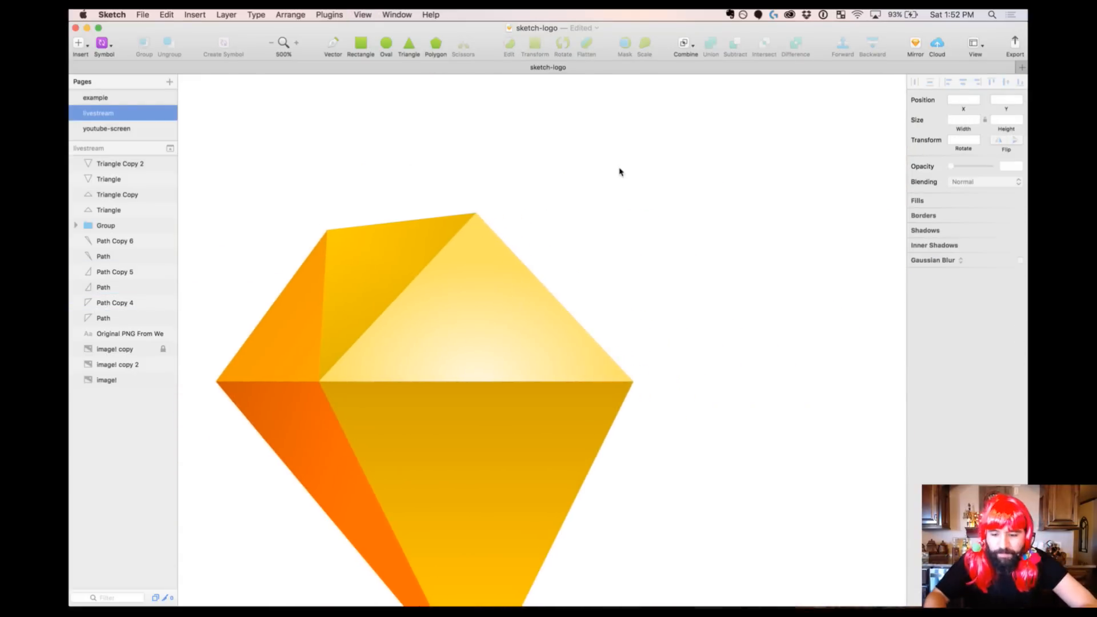
key("super+minus")
left_click_drag(448, 232, 521, 304)
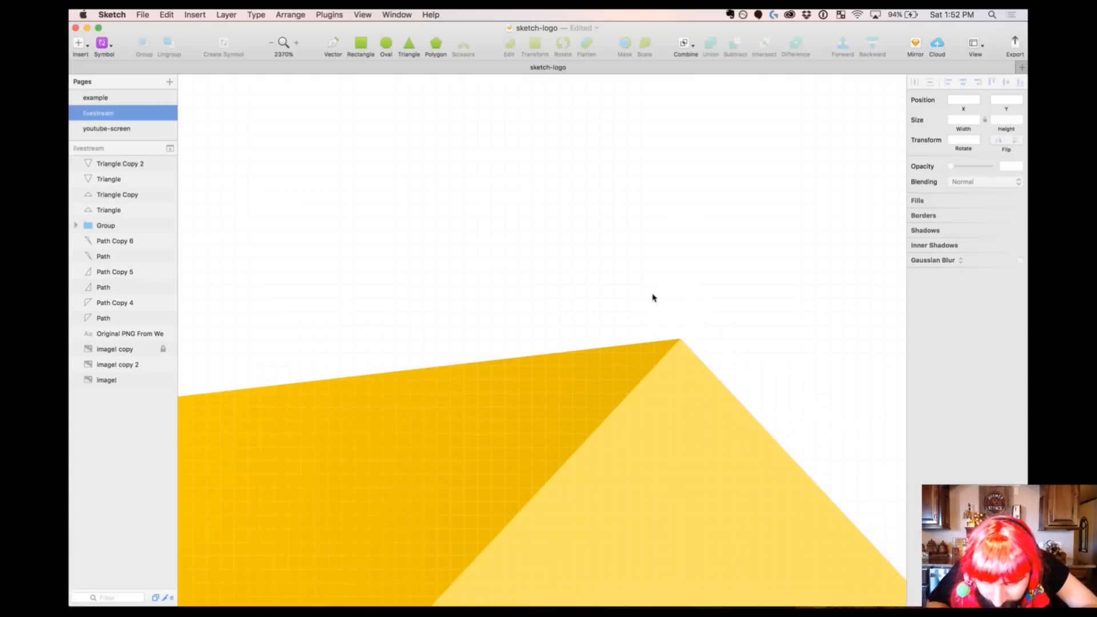
key("super+minus")
key("super+minus")
key("super+minus")
scroll(652, 317, "down", 2)
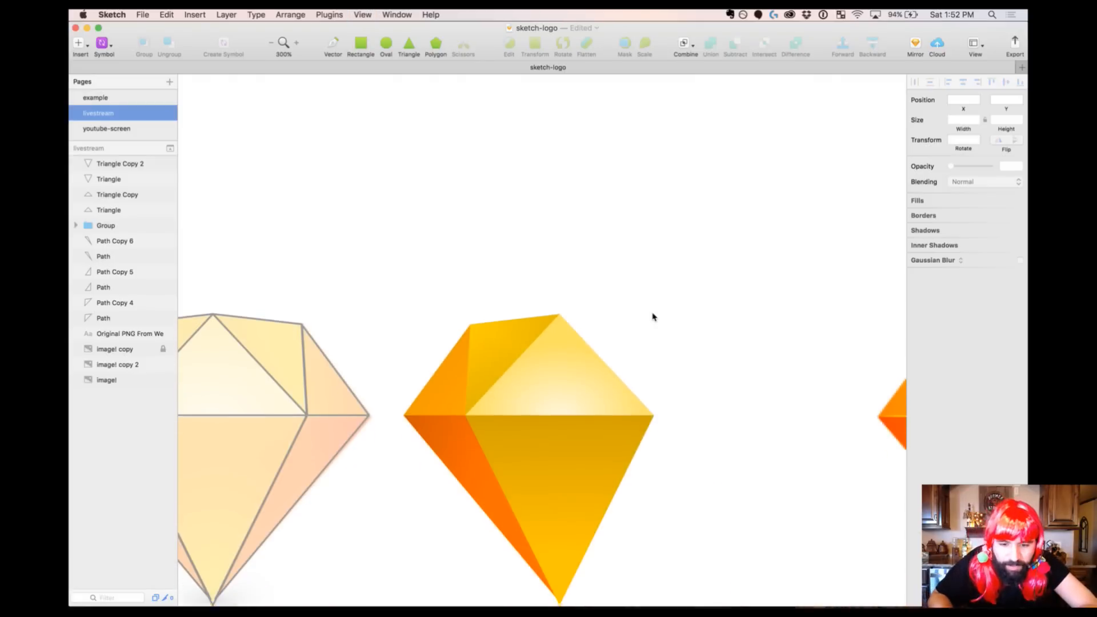
scroll(612, 308, "right", 4)
Switch to Chrome to read the YouTube live chat messages, and return to Sketch
key("super+Tab")
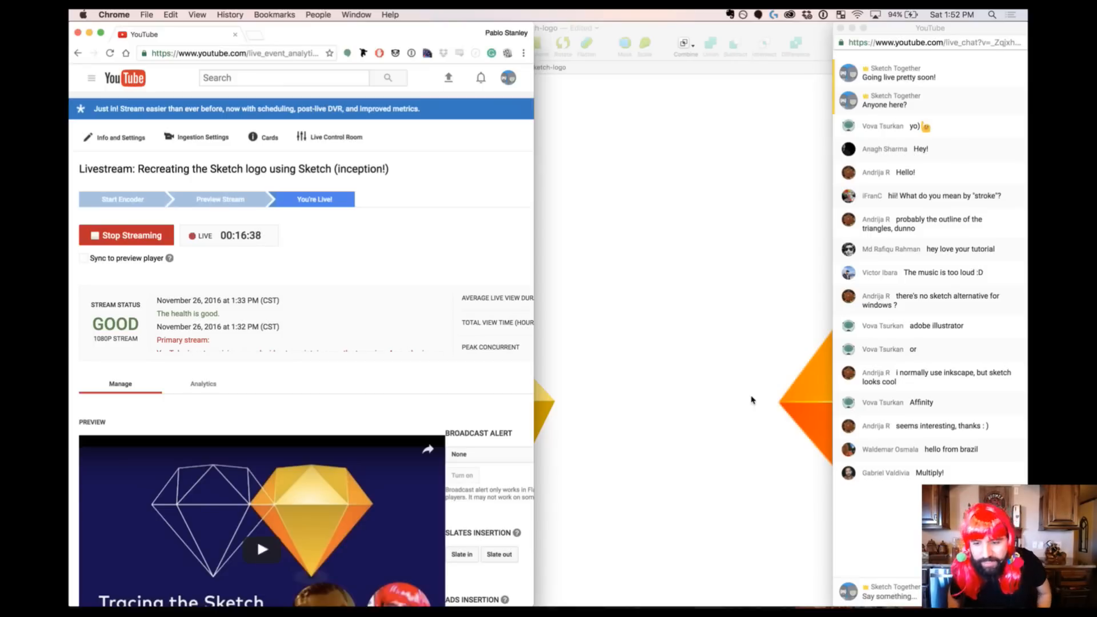
left_click(684, 299)
Select the dark yellow facet at the upper left of the vector diamond
scroll(683, 299, "down", 3)
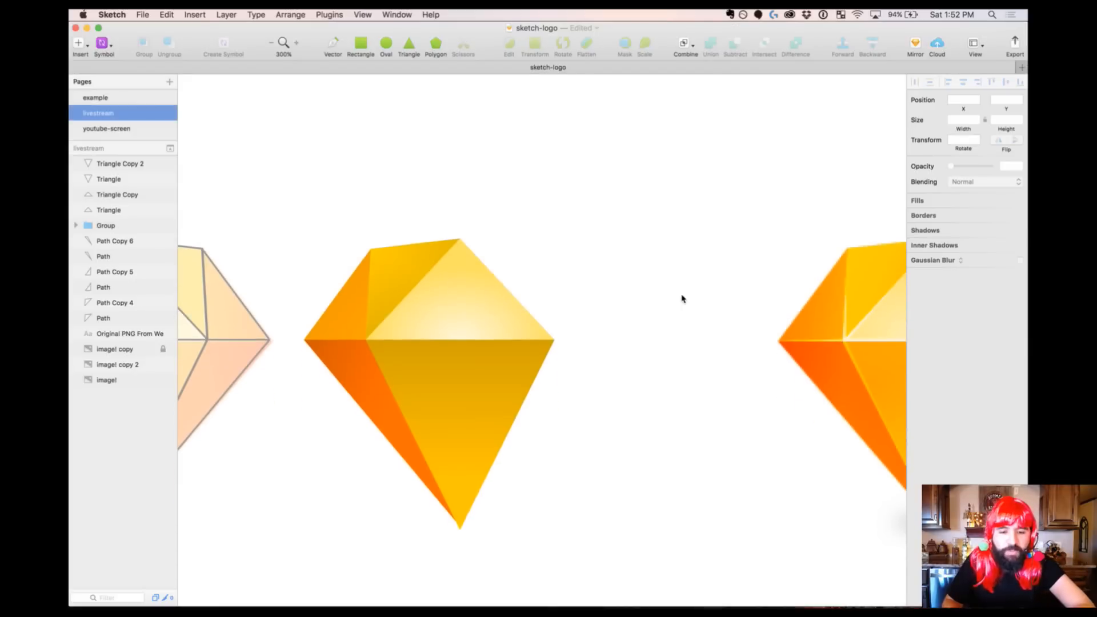
left_click(434, 252)
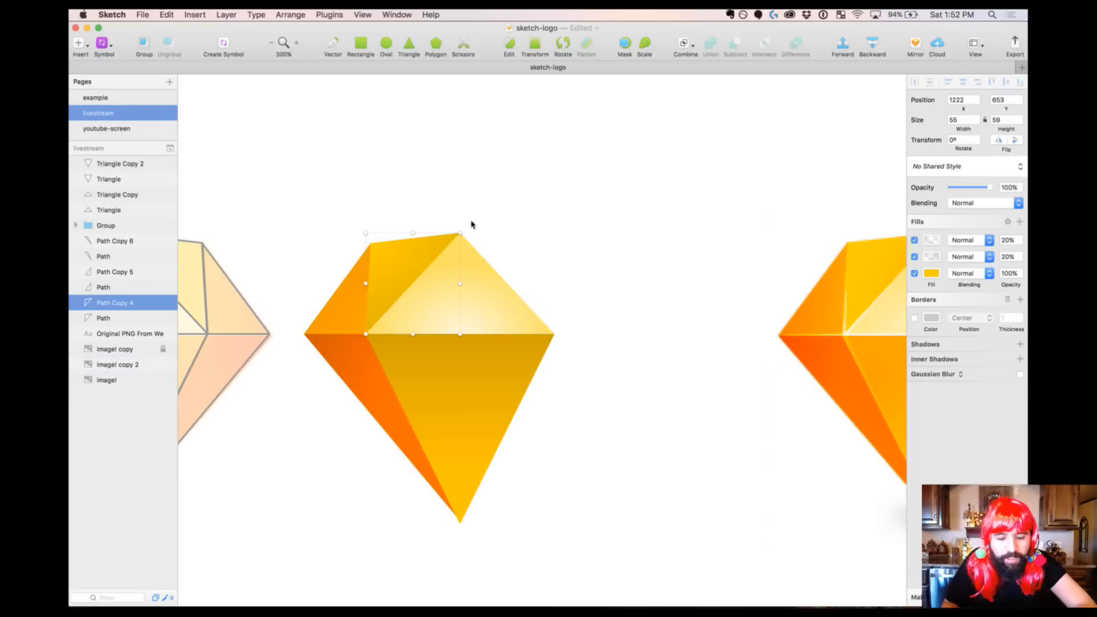
Examine the blending modes available for the middle fill of the diamond's yellow upper facet, and view the whole artwork
left_click_drag(319, 182, 584, 530)
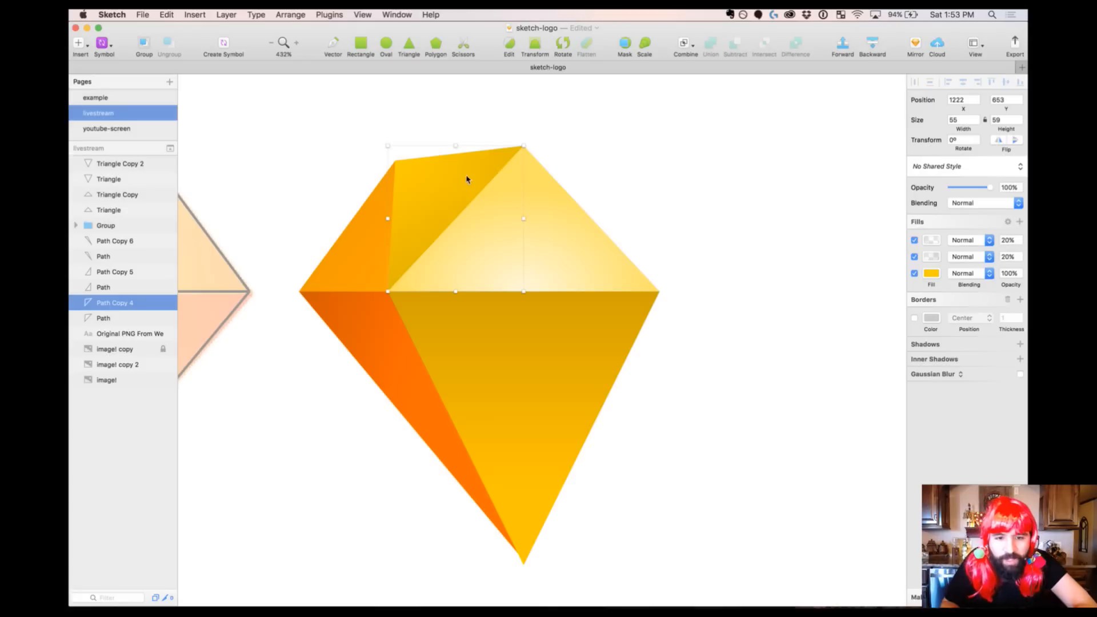
left_click(968, 256)
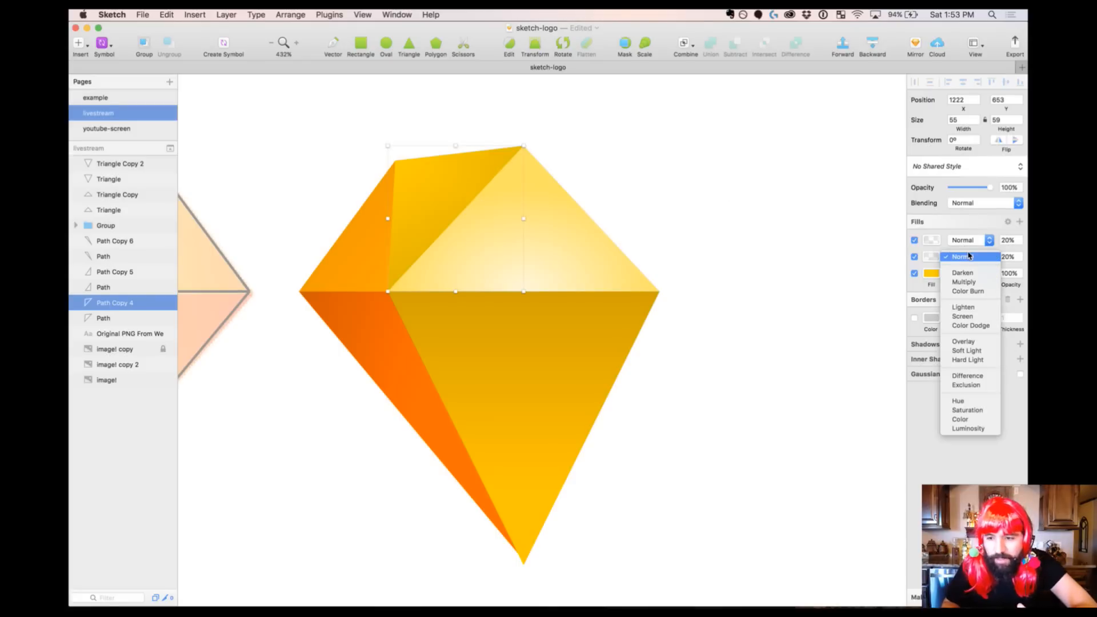
left_click(932, 256)
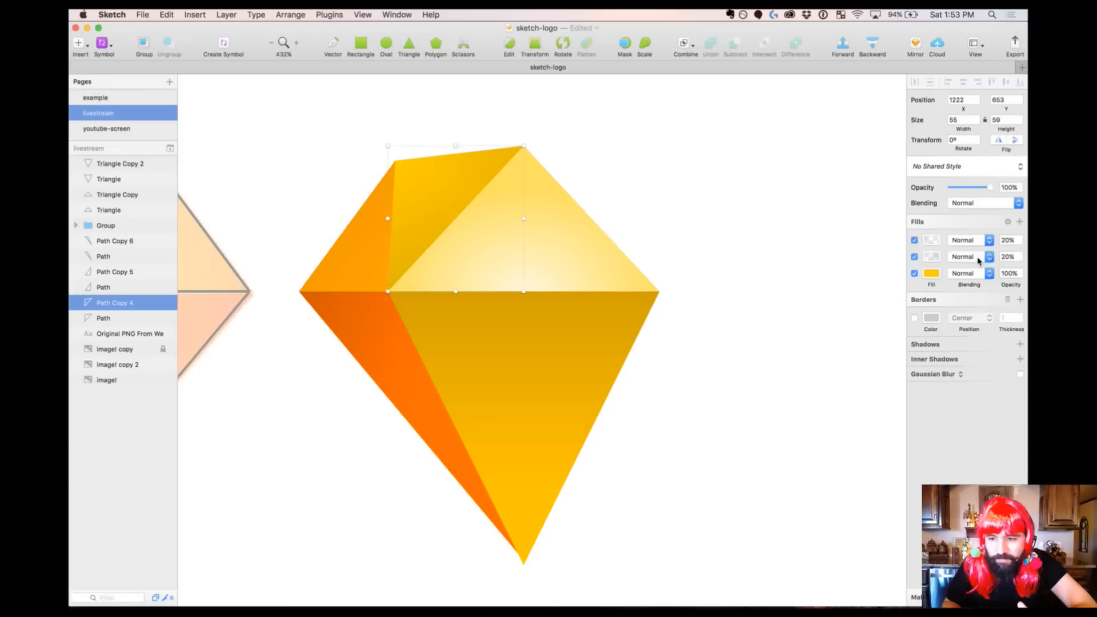
left_click(980, 258)
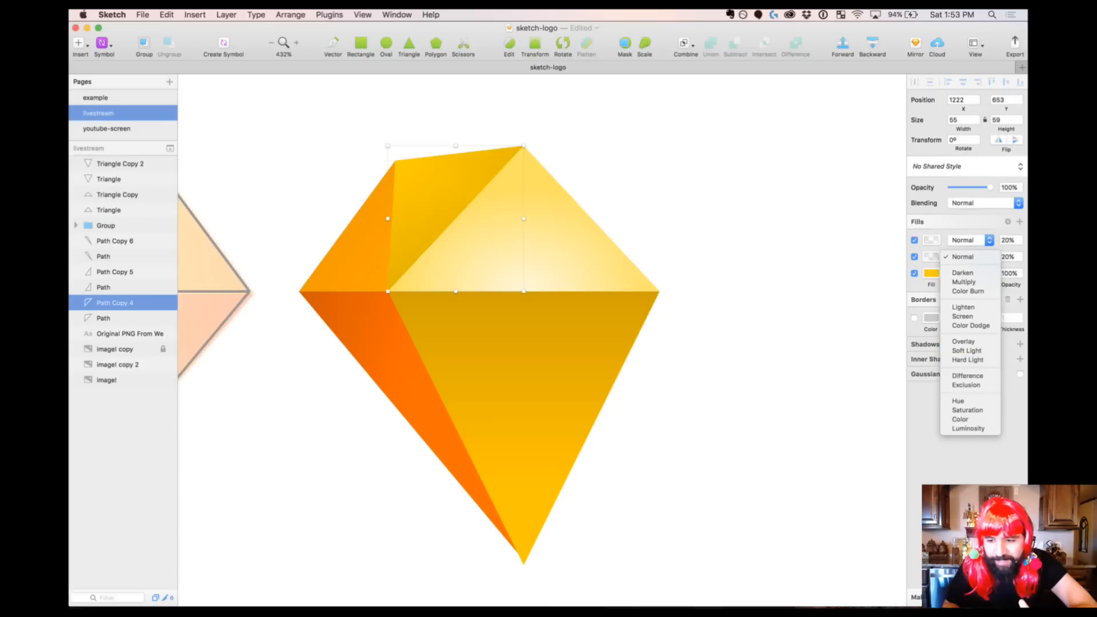
key("Escape")
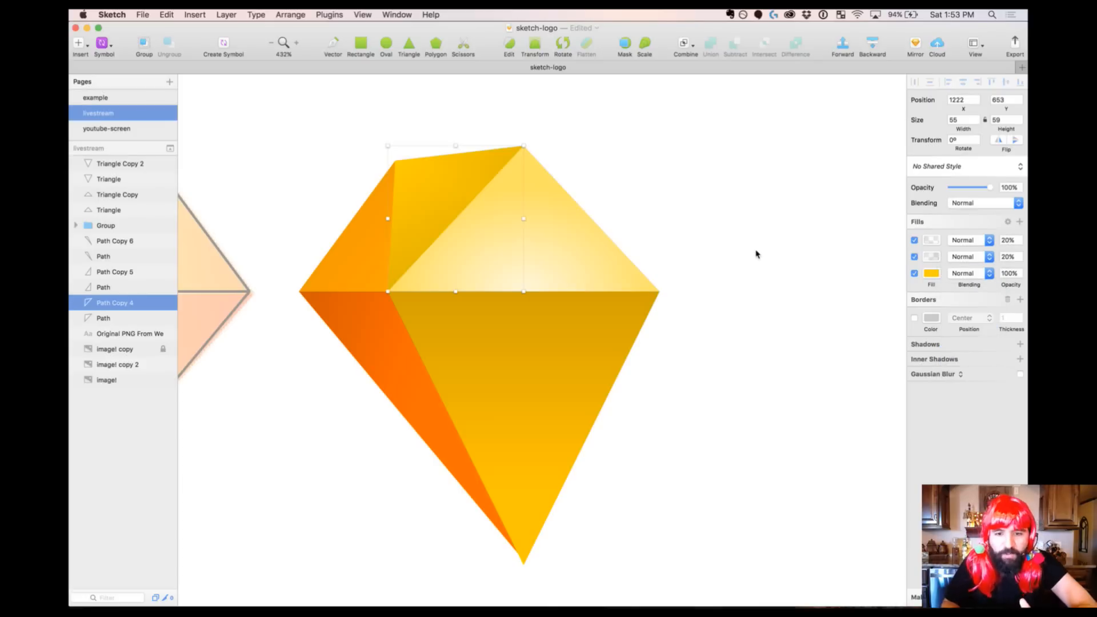
left_click(756, 253)
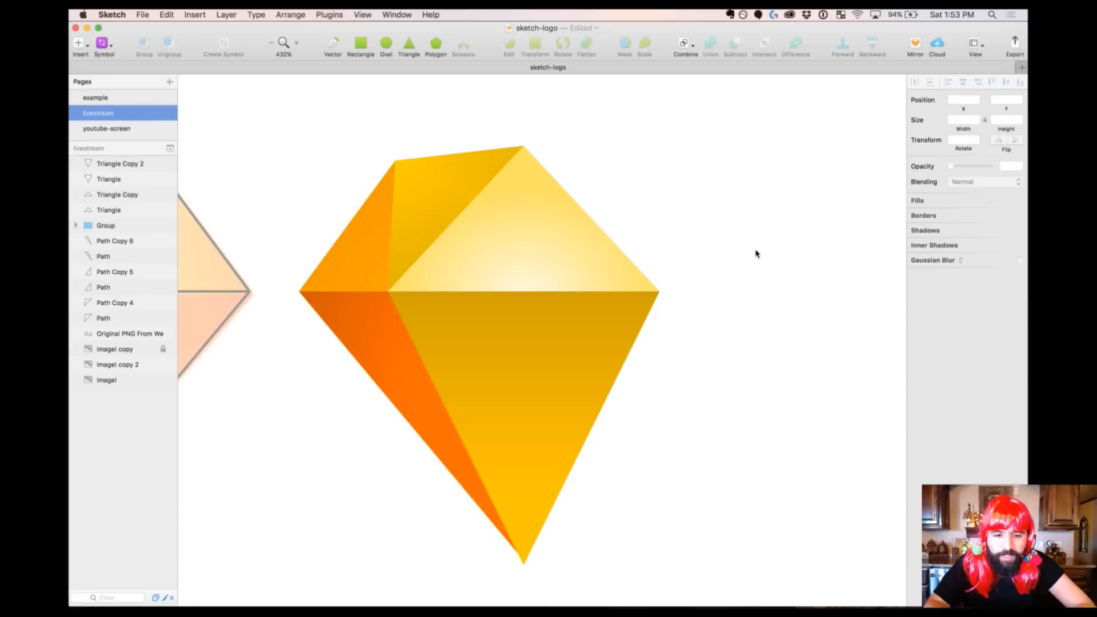
key("super+minus")
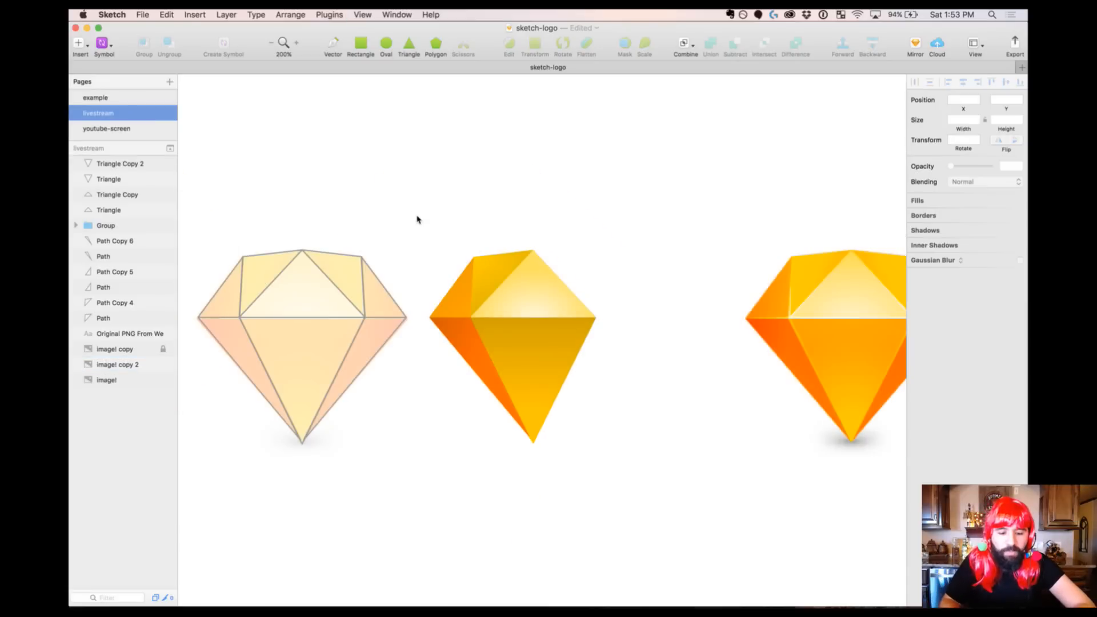
left_click_drag(389, 185, 674, 486)
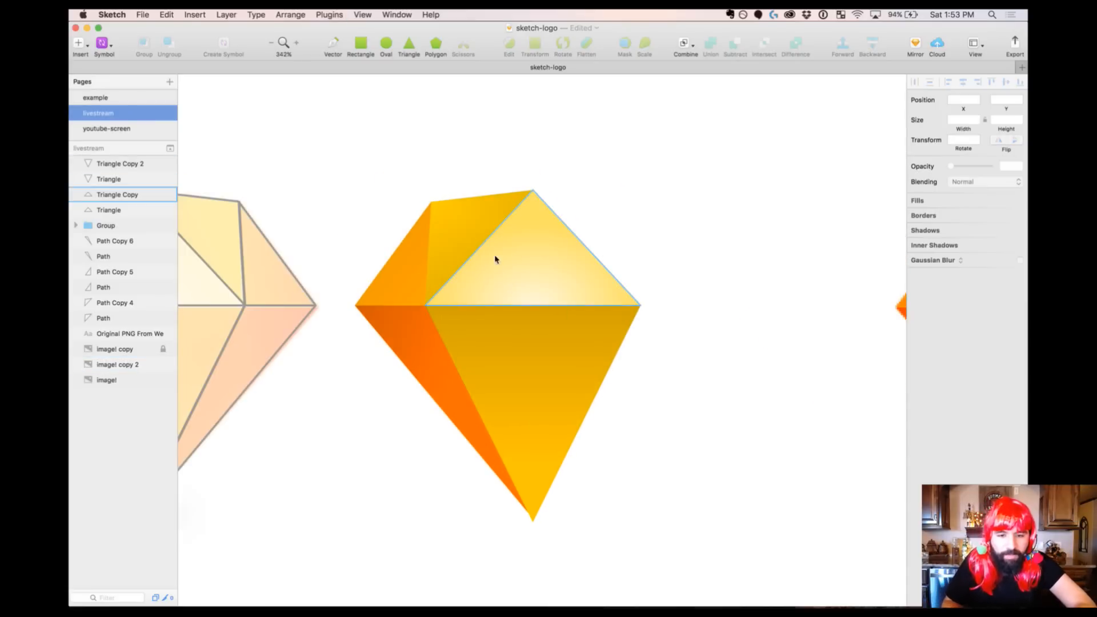
Examine the yellow upper facet's middle gradient fill and inspect the diamond's left-hand facets together
left_click(478, 235)
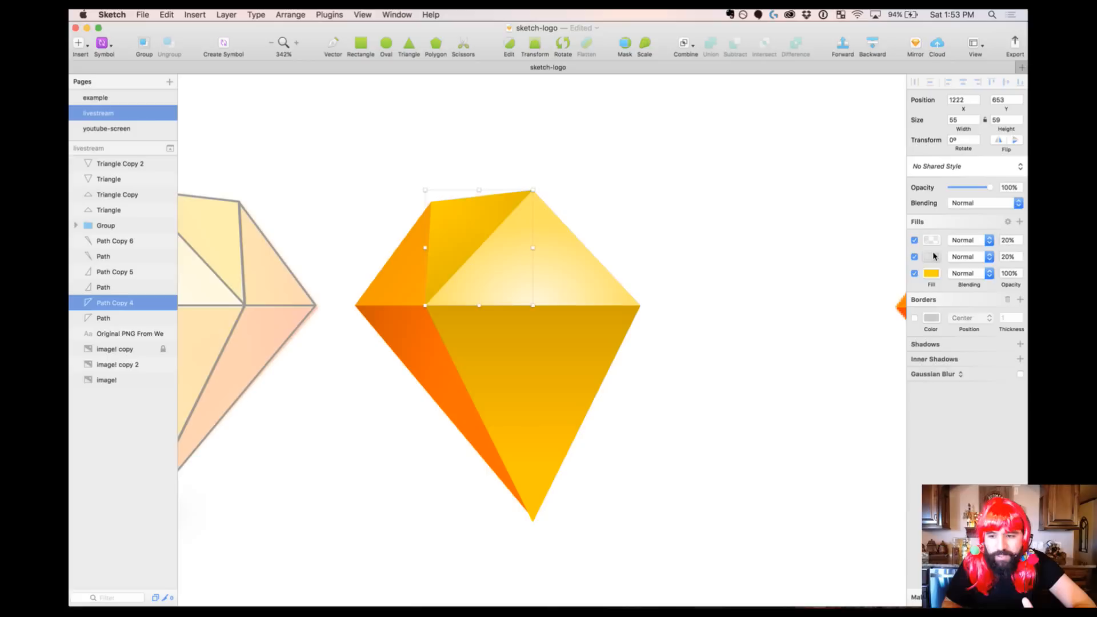
left_click(930, 273)
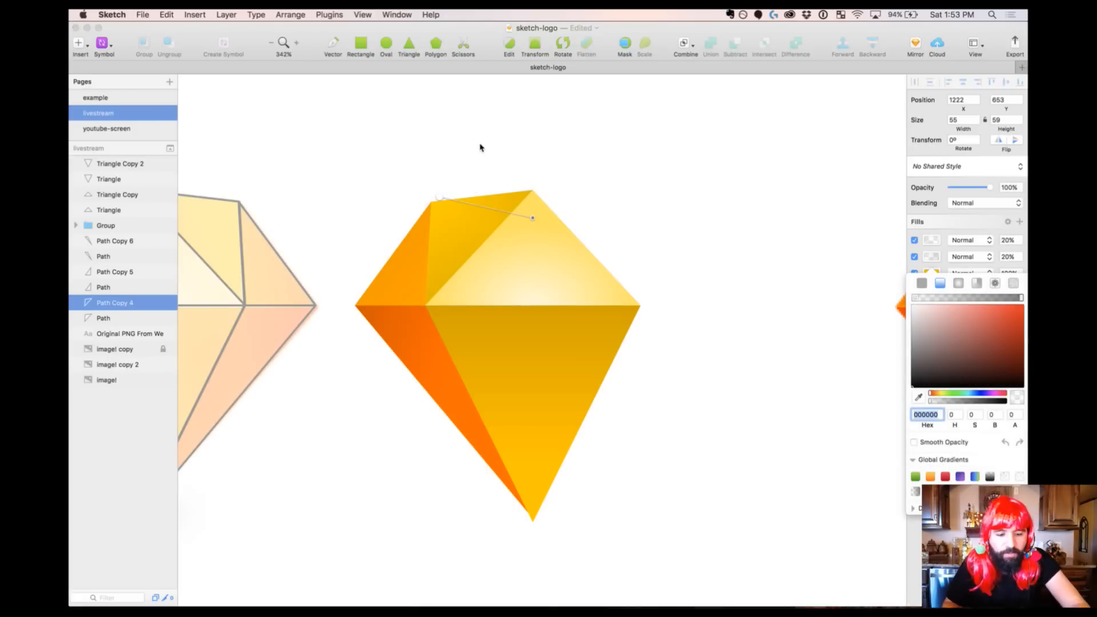
left_click(480, 148)
left_click(480, 148)
scroll(479, 148, "right", 3)
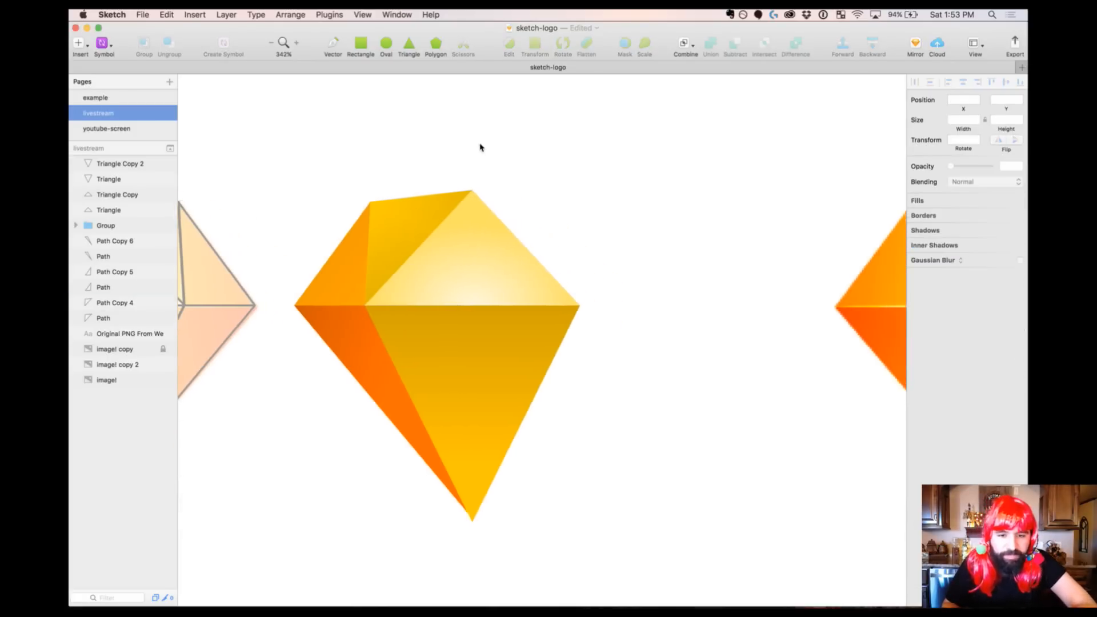
left_click(400, 231)
left_click(345, 255, "shift")
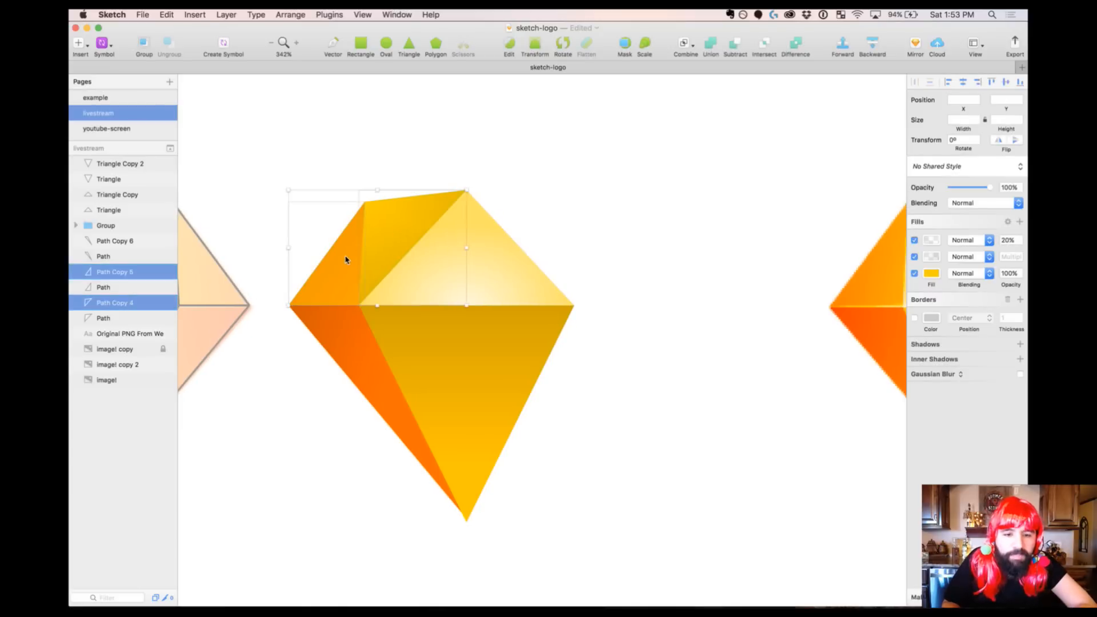
left_click(347, 366, "shift")
left_click(362, 147)
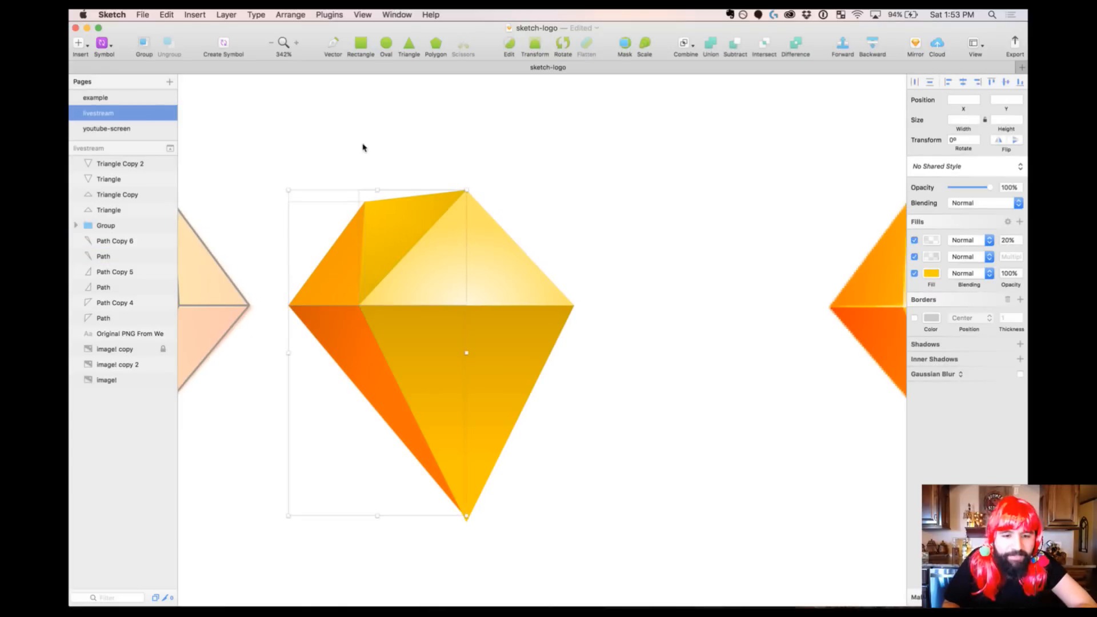
Move the reference logo image right beside the redrawn diamond at X 1339 for a close comparison
scroll(374, 181, "right", 6)
left_click_drag(700, 291, 465, 297)
scroll(465, 296, "left", 3)
scroll(465, 297, "down", 2)
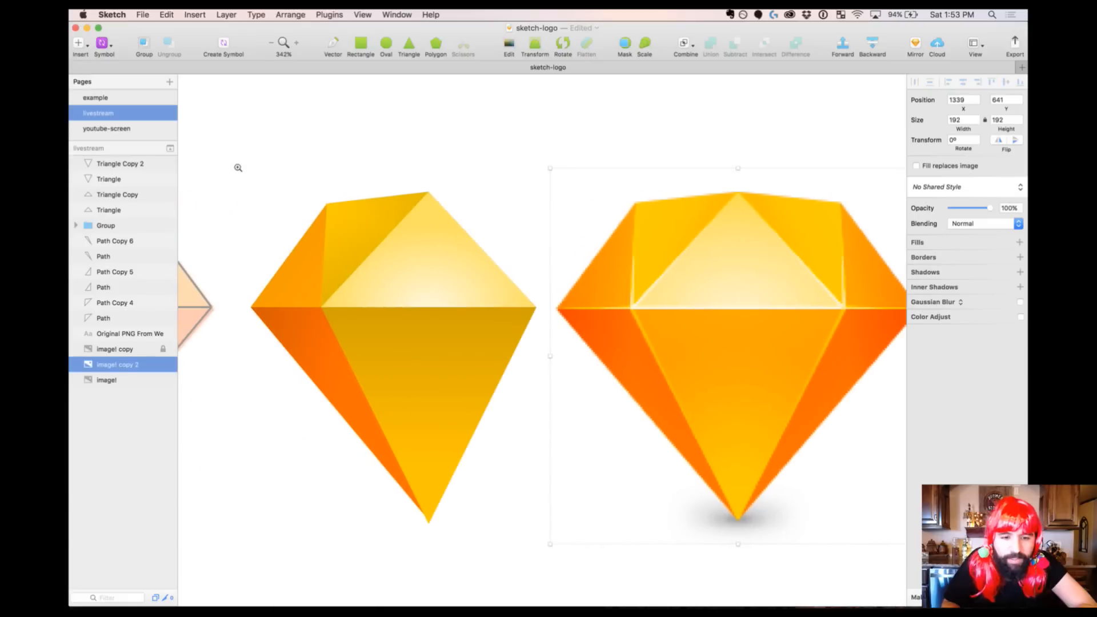
left_click_drag(234, 161, 788, 468)
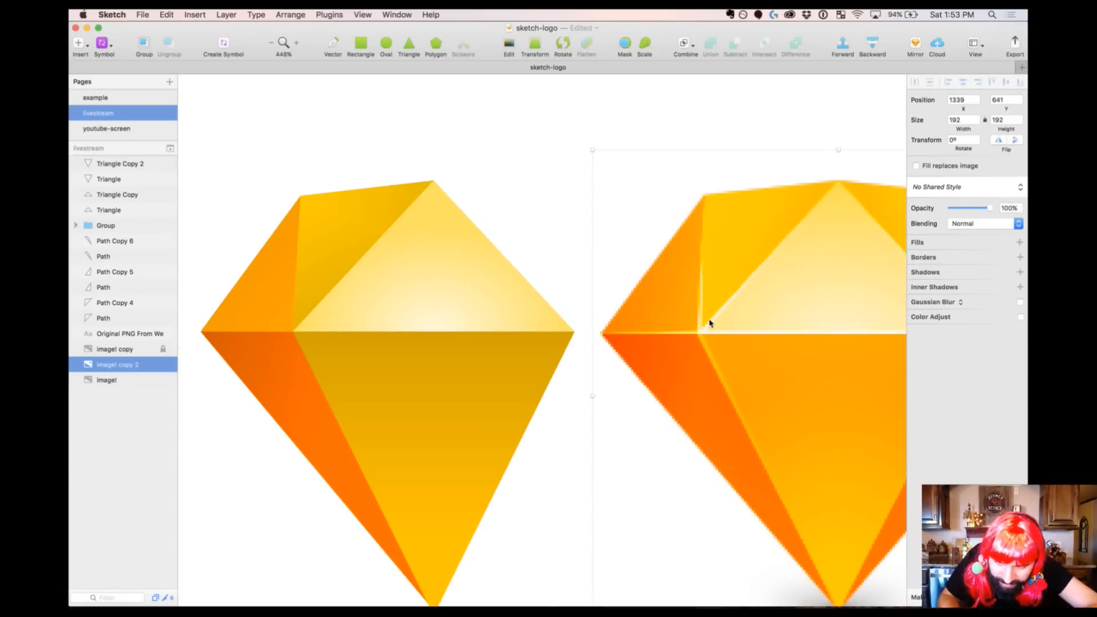
Compare the redrawn facets with the reference logo, and enable a border with thickness 2 on the yellow upper facet
left_click(685, 108)
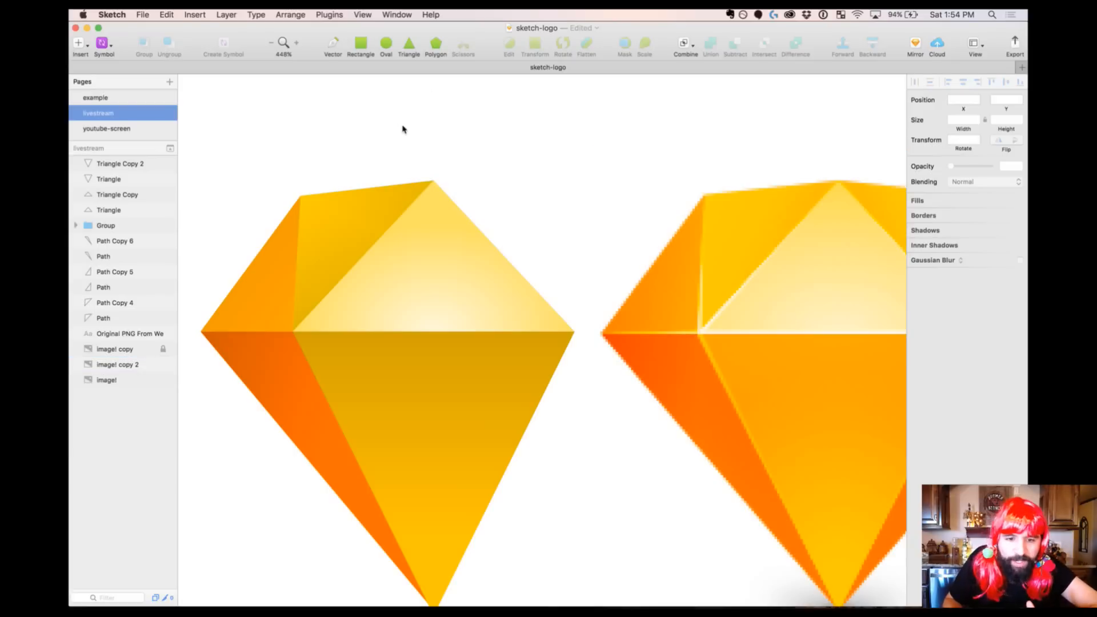
left_click(363, 240)
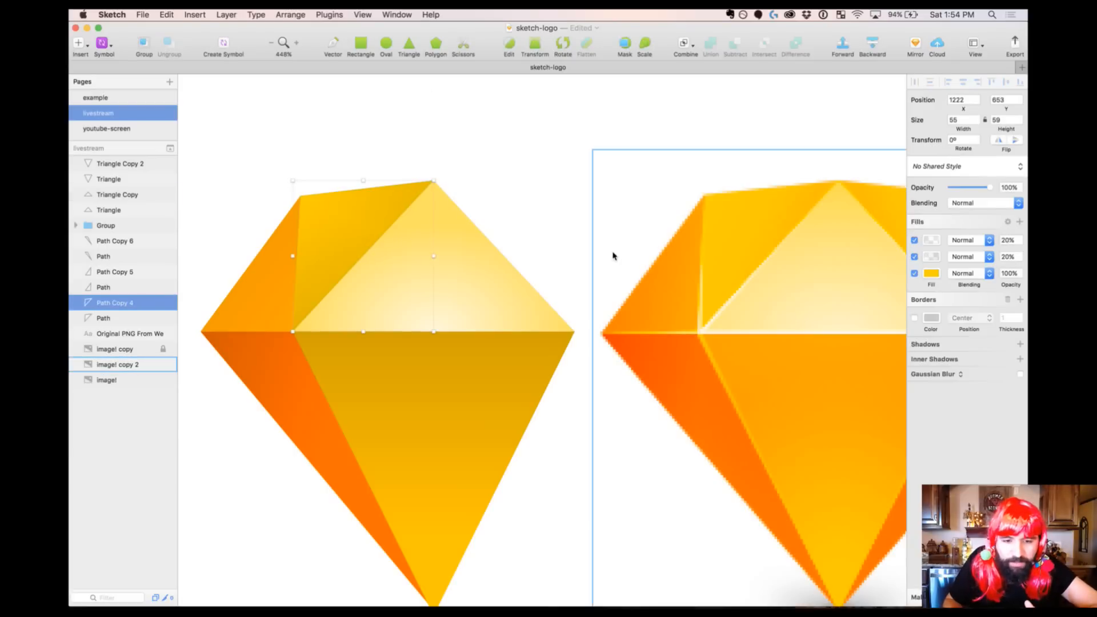
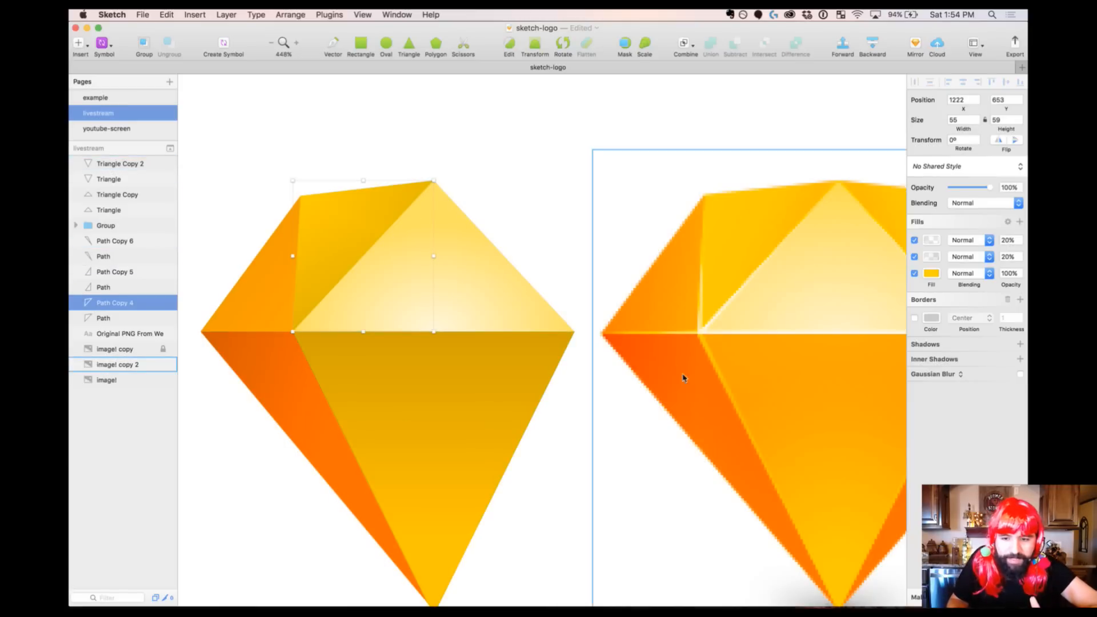
scroll(771, 331, "right", 5)
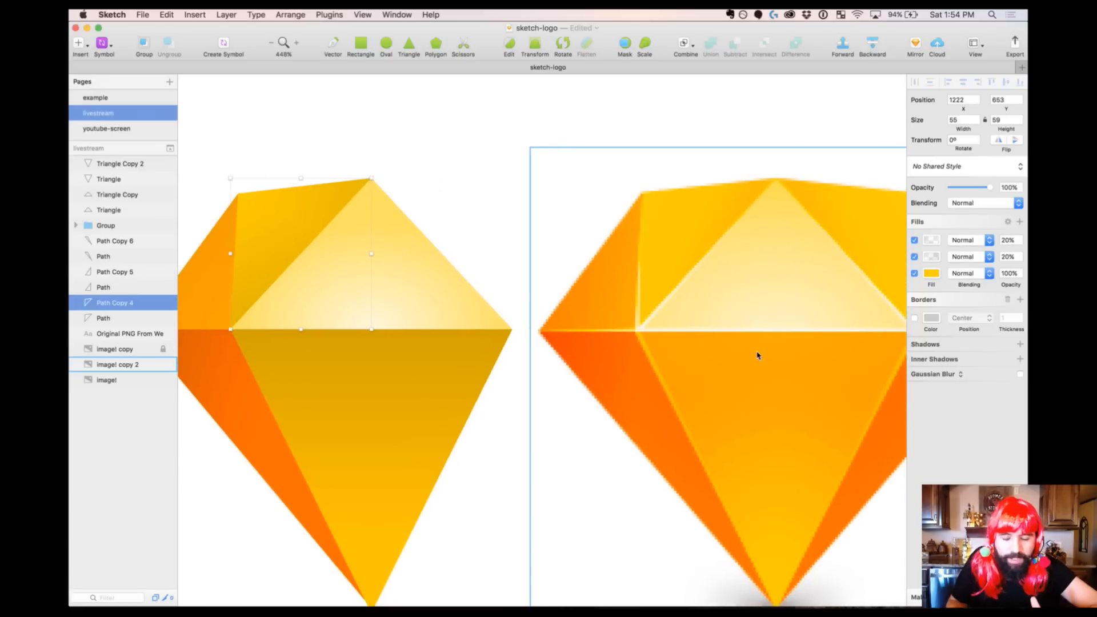
left_click(740, 374)
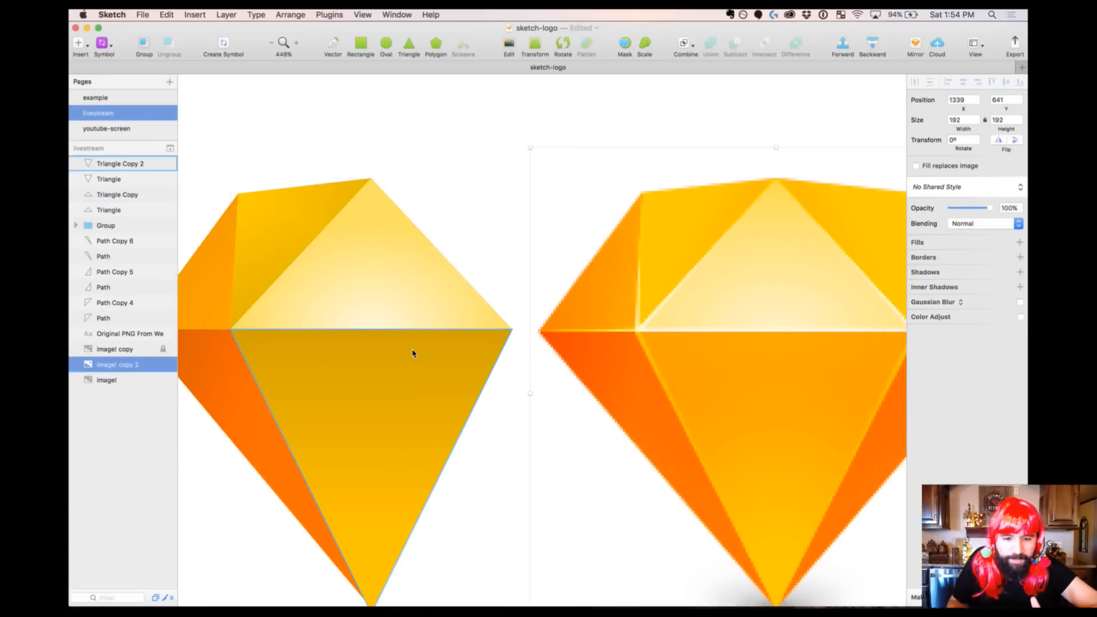
scroll(413, 353, "left", 5)
left_click(368, 134)
left_click(358, 224)
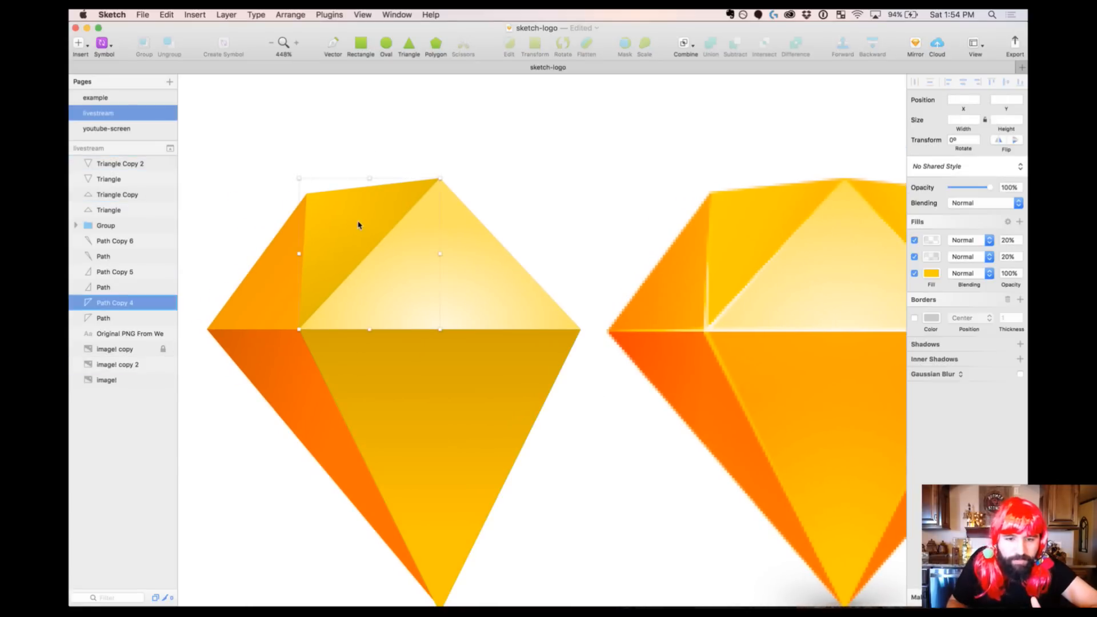
left_click(913, 318)
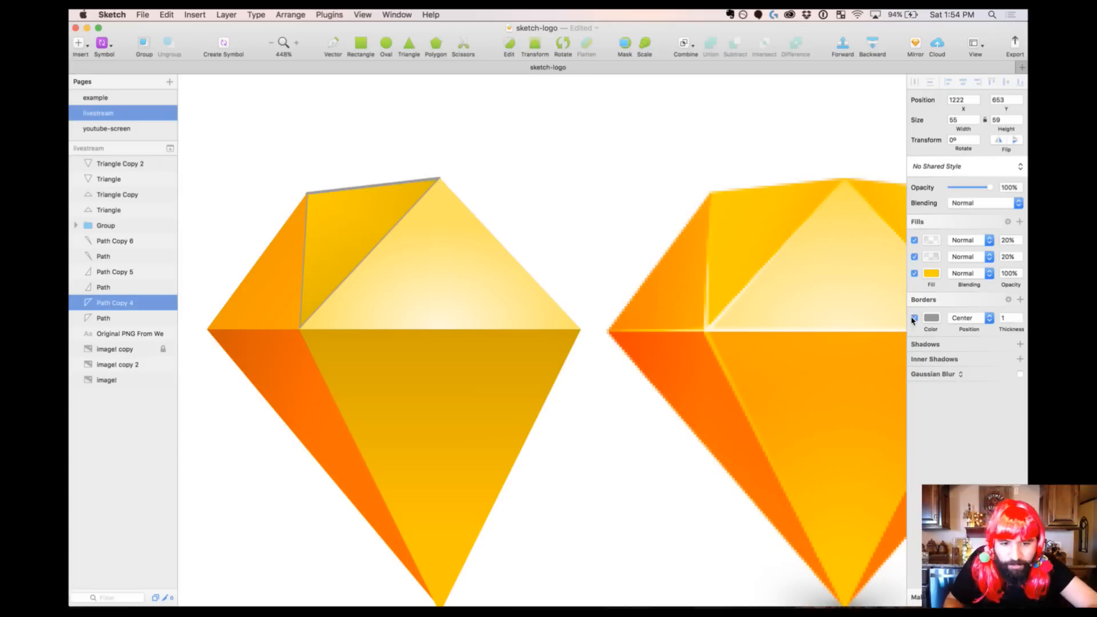
left_click(1010, 320)
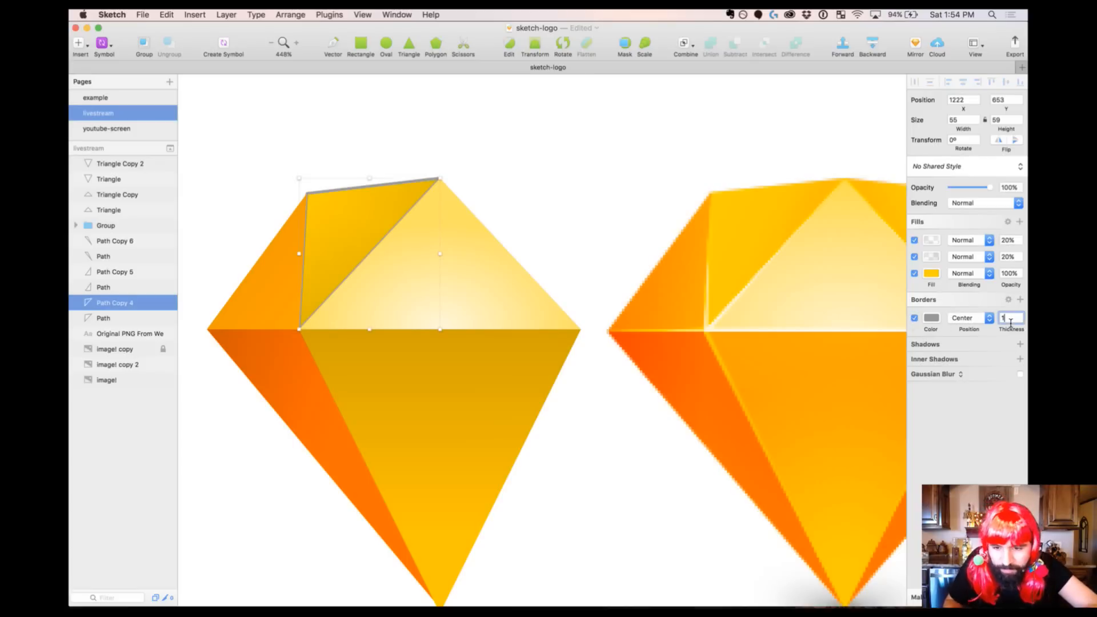
type("2")
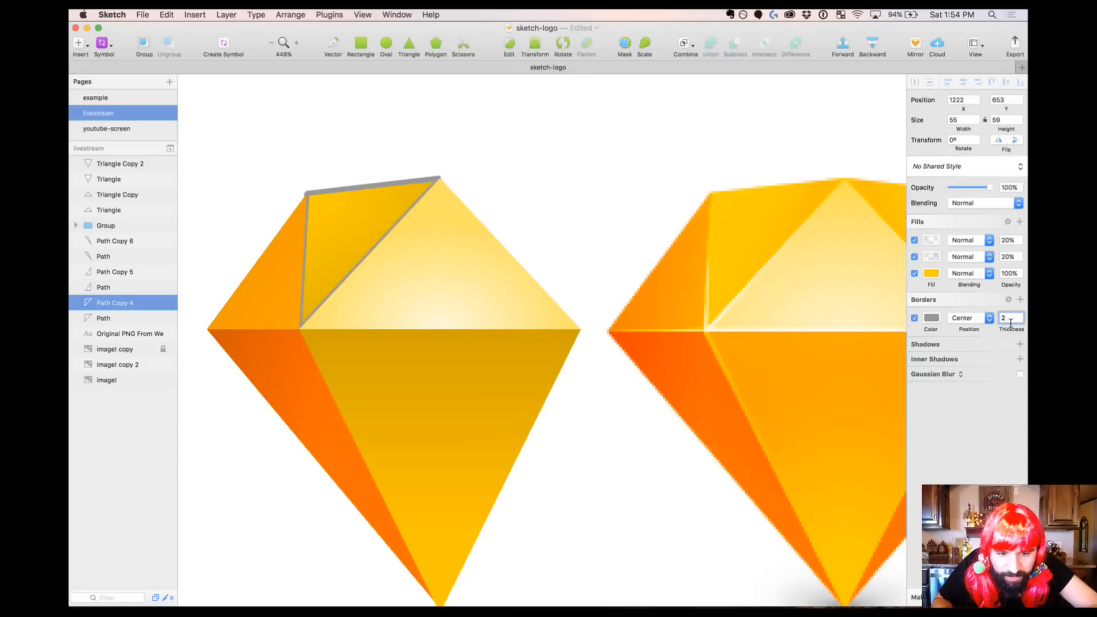
Set the yellow facet's border position to Outside and bring the facet to the front
left_click(974, 318)
left_click(978, 337)
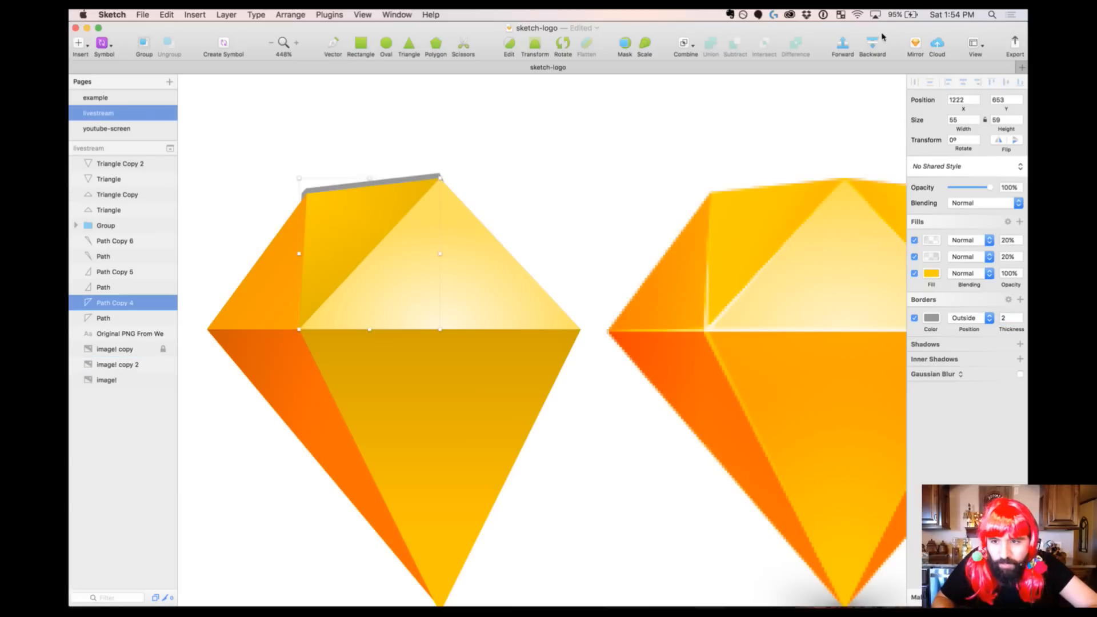
left_click(843, 45, "alt")
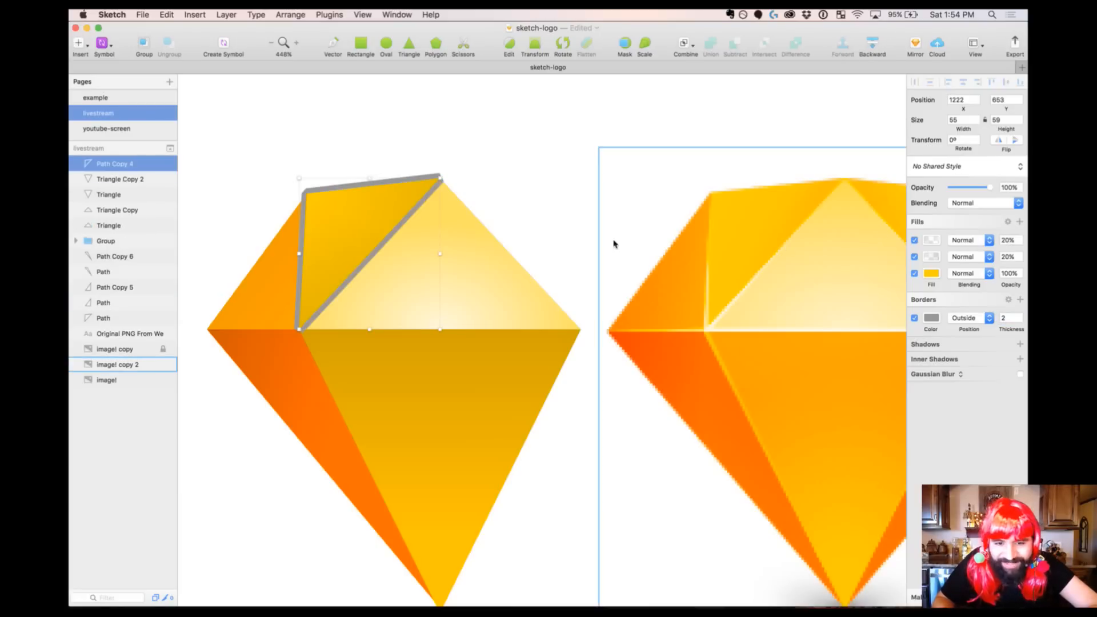
Set the yellow facet's border thickness to 1
left_click(1010, 318)
key("BackSpace")
type("1")
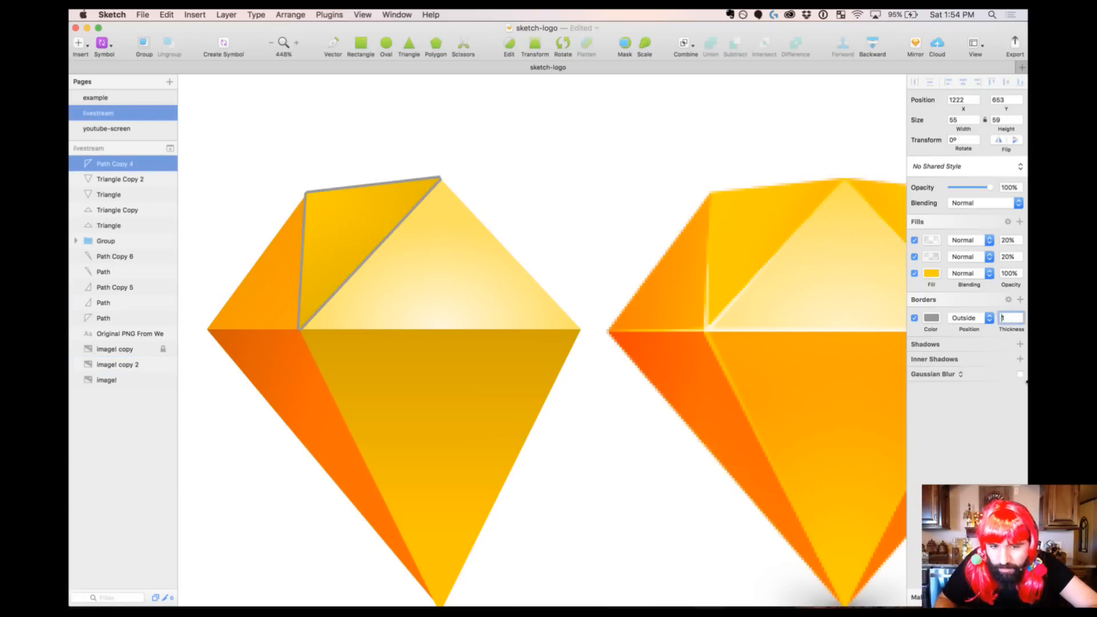
Try round joins on the yellow facet's border and return to bevel joins
left_click(1009, 300)
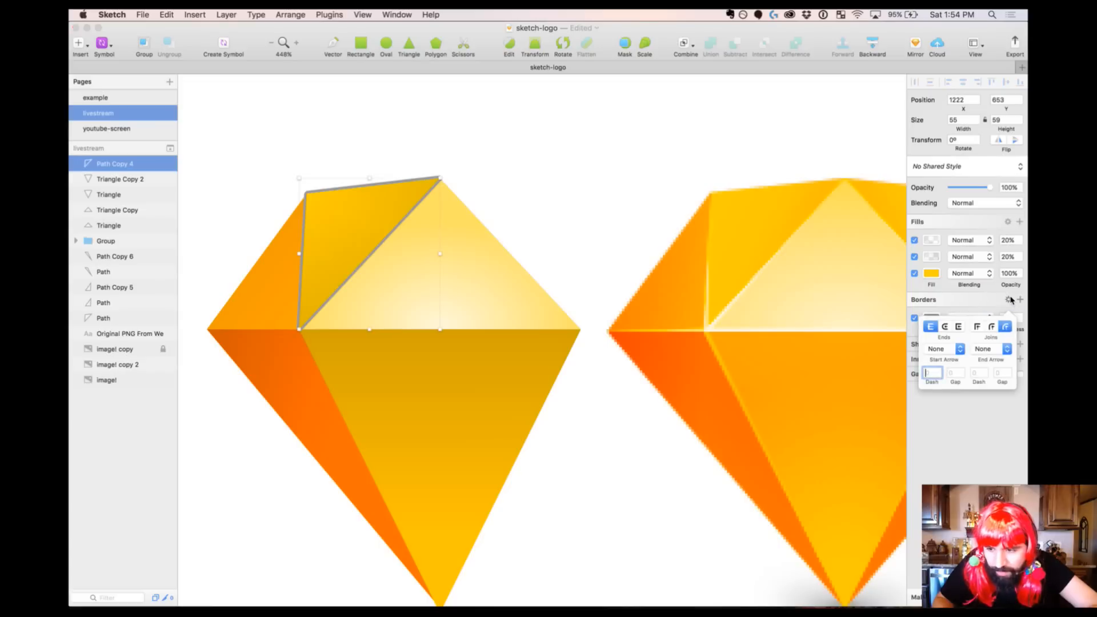
left_click(990, 326)
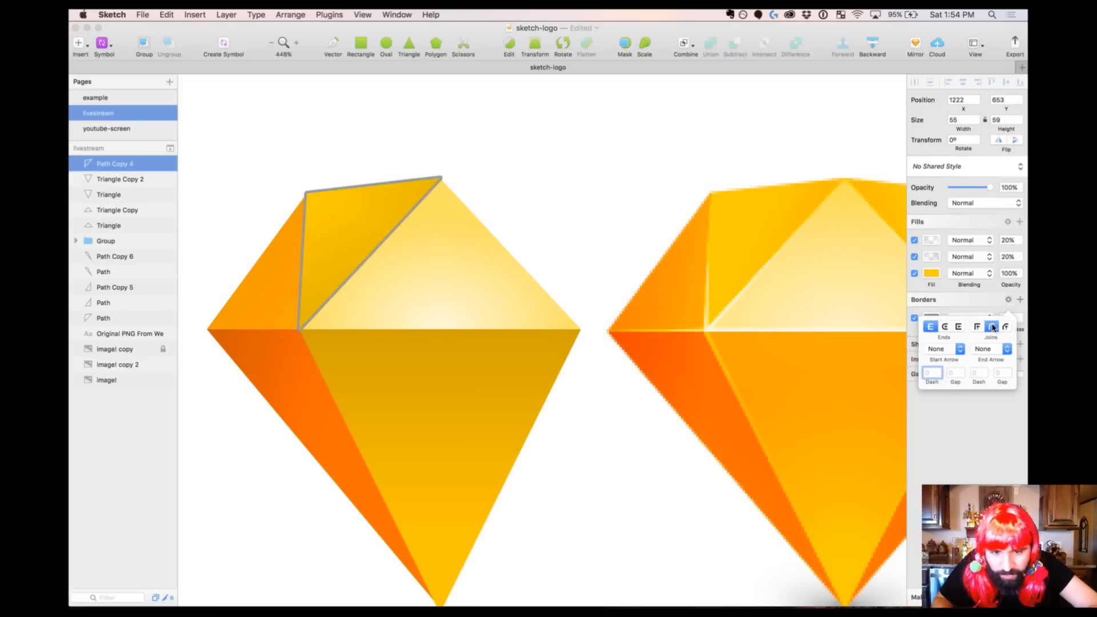
left_click(1007, 327)
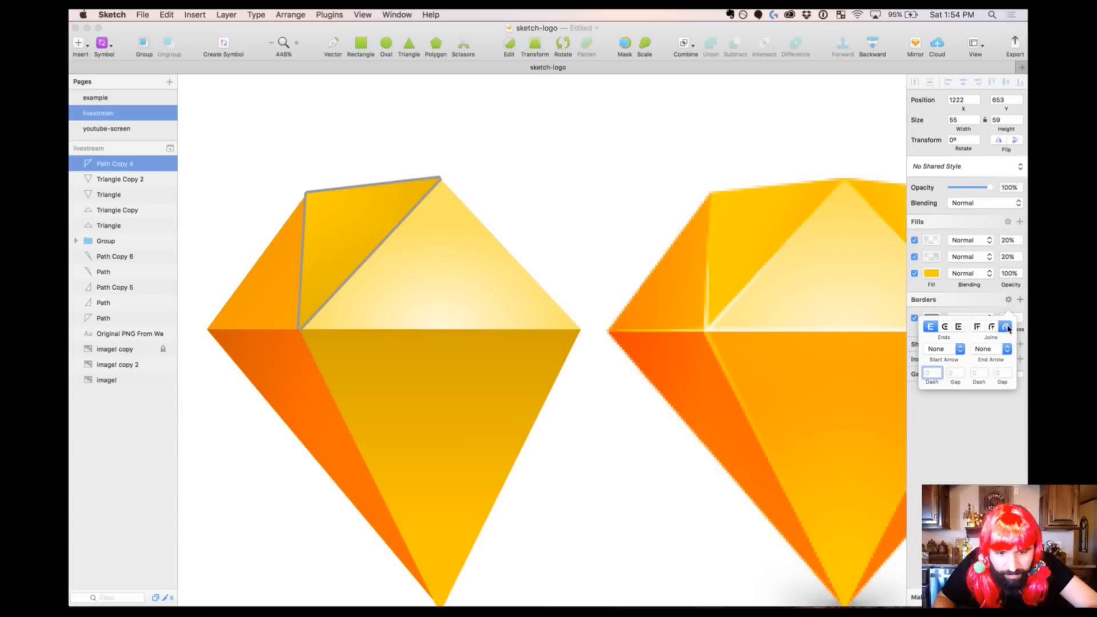
left_click(566, 197)
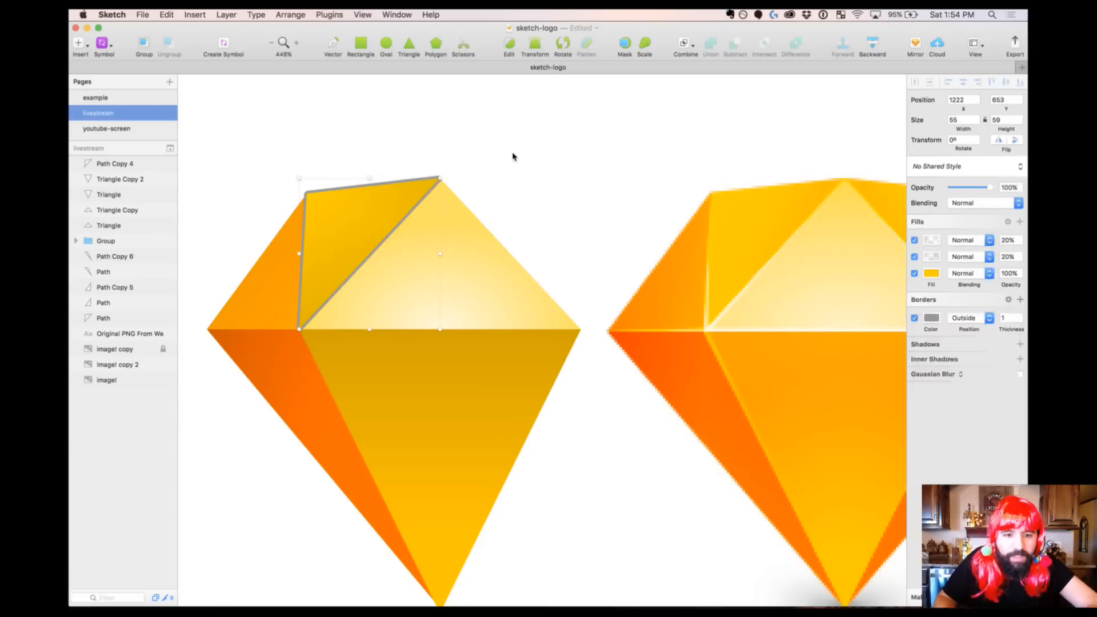
Change the yellow upper facet's border to a linear gradient and set its upper stop to white FFFFFF with 0 alpha
left_click_drag(264, 143, 517, 461)
left_click(489, 203)
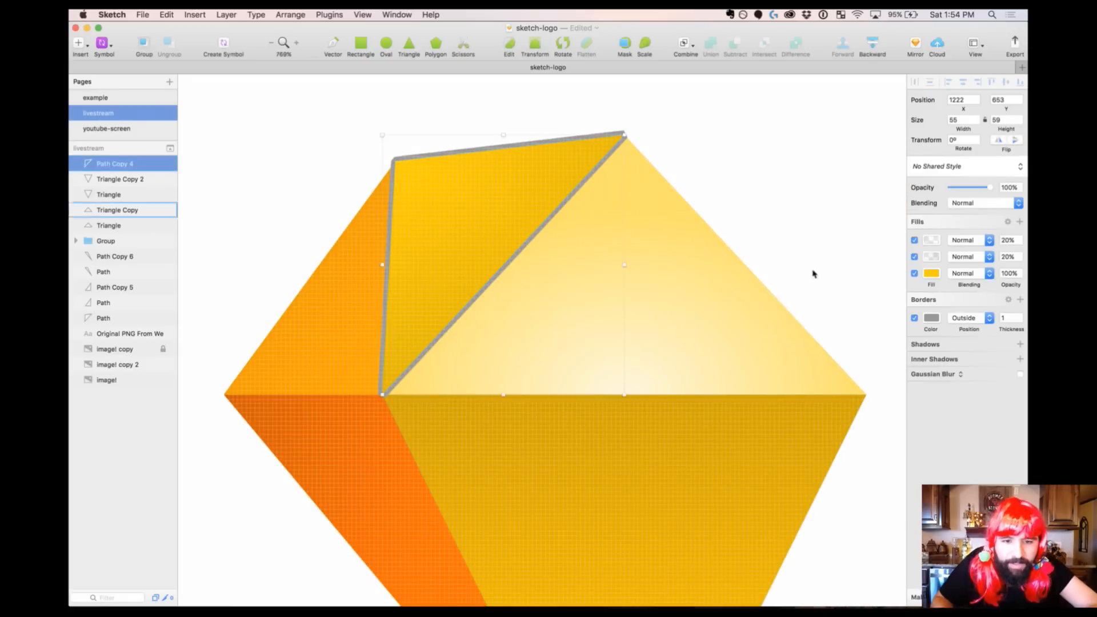
left_click(931, 321)
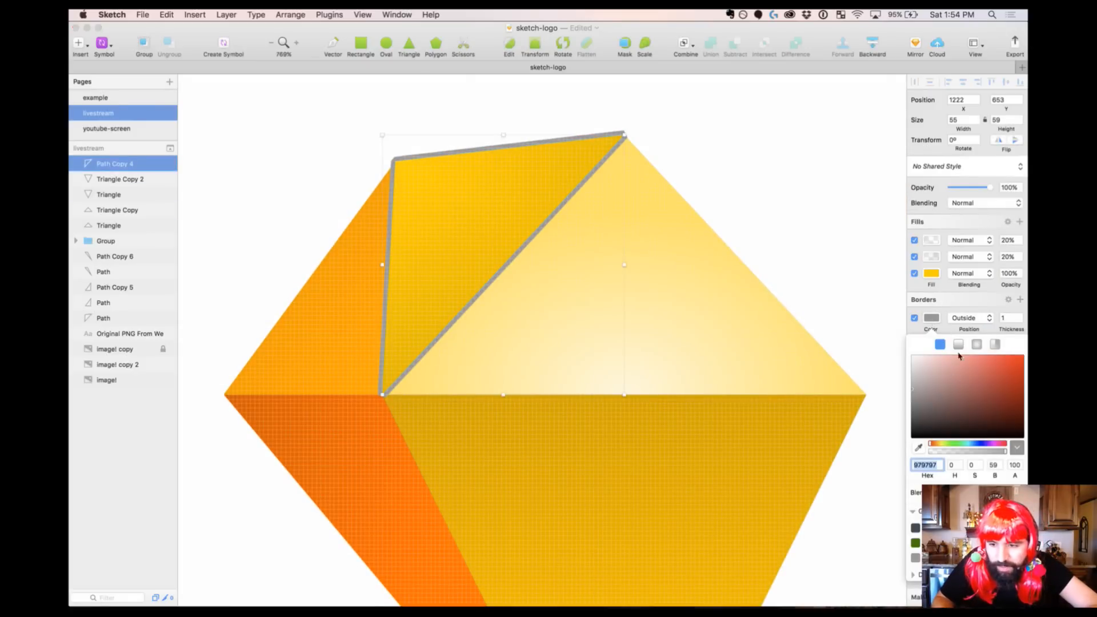
left_click(958, 345)
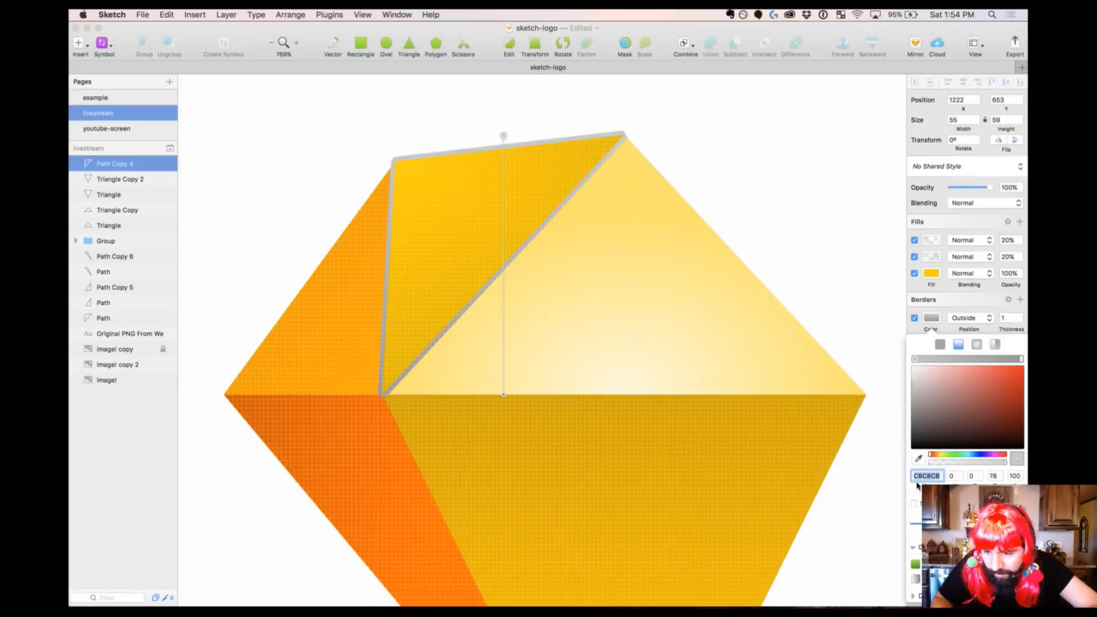
left_click(915, 358)
left_click_drag(915, 358, 873, 356)
left_click_drag(935, 394, 880, 334)
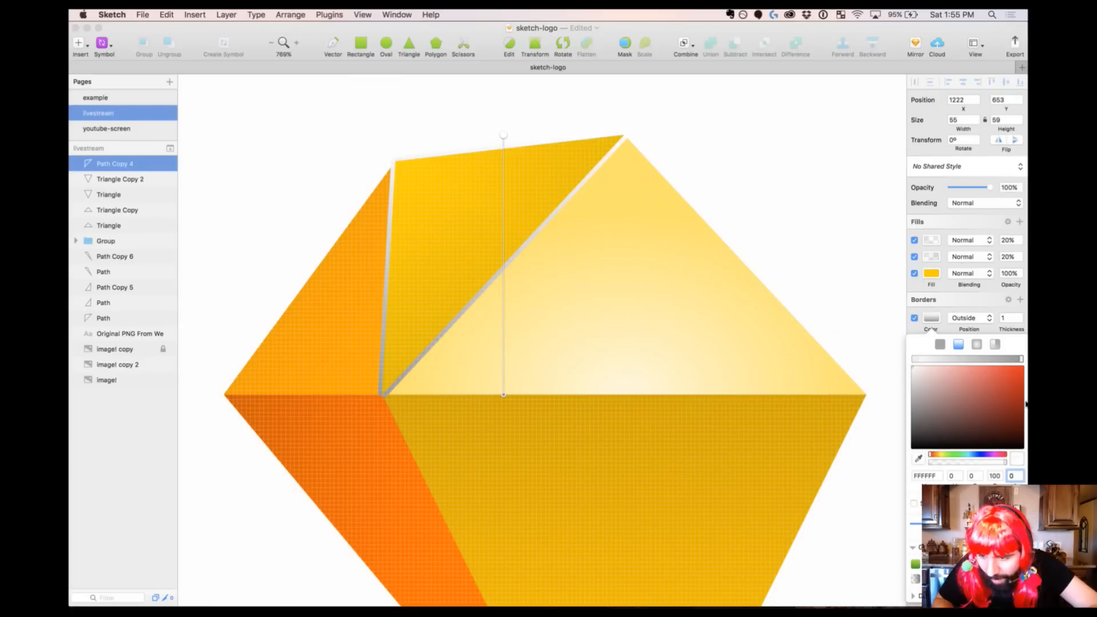
Set the lower stop of the yellow facet's border gradient to white FFFFFF with 100 alpha
left_click(1021, 359)
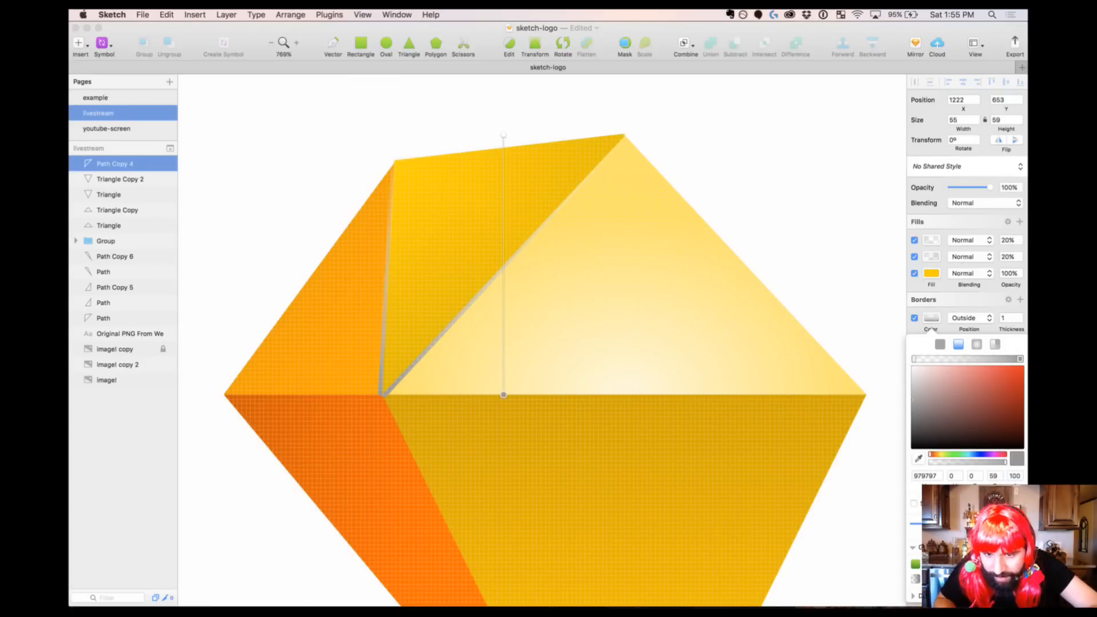
left_click_drag(931, 401, 888, 348)
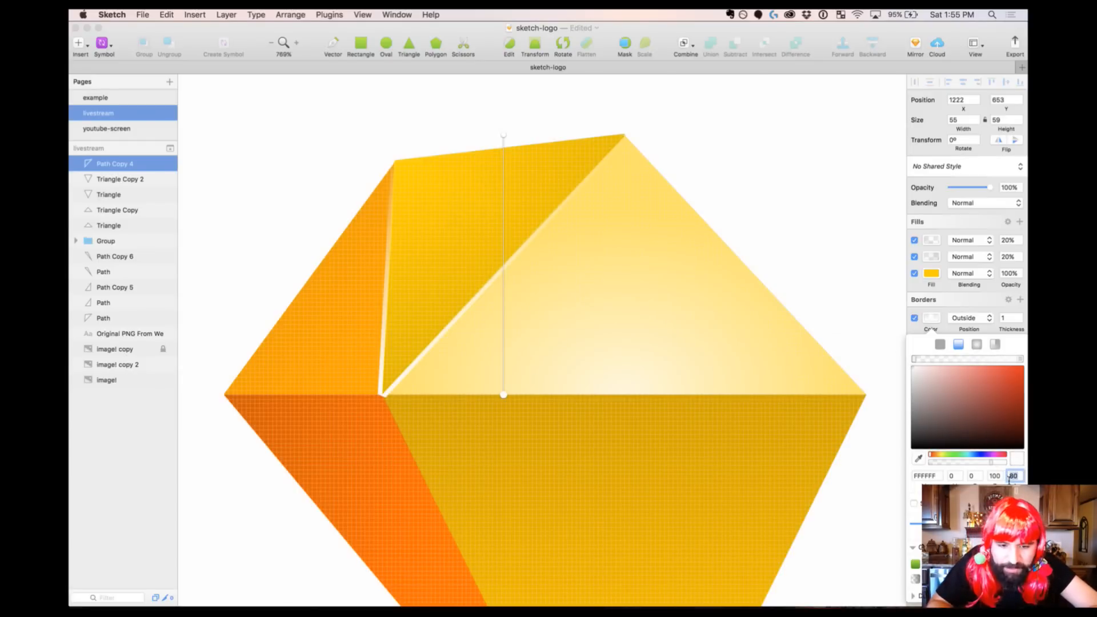
scroll(693, 436, "right", 10)
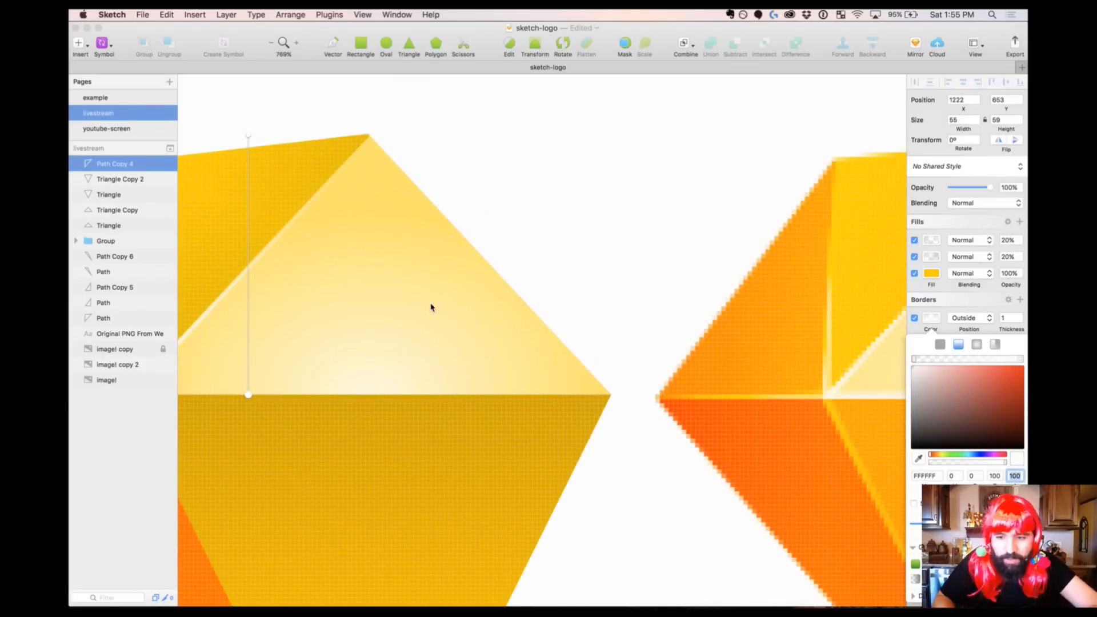
Move the border gradient's opaque end to the yellow facet's lower corner and its transparent end slightly down inside the facet
scroll(431, 308, "left", 10)
key("super+minus")
left_click(533, 379)
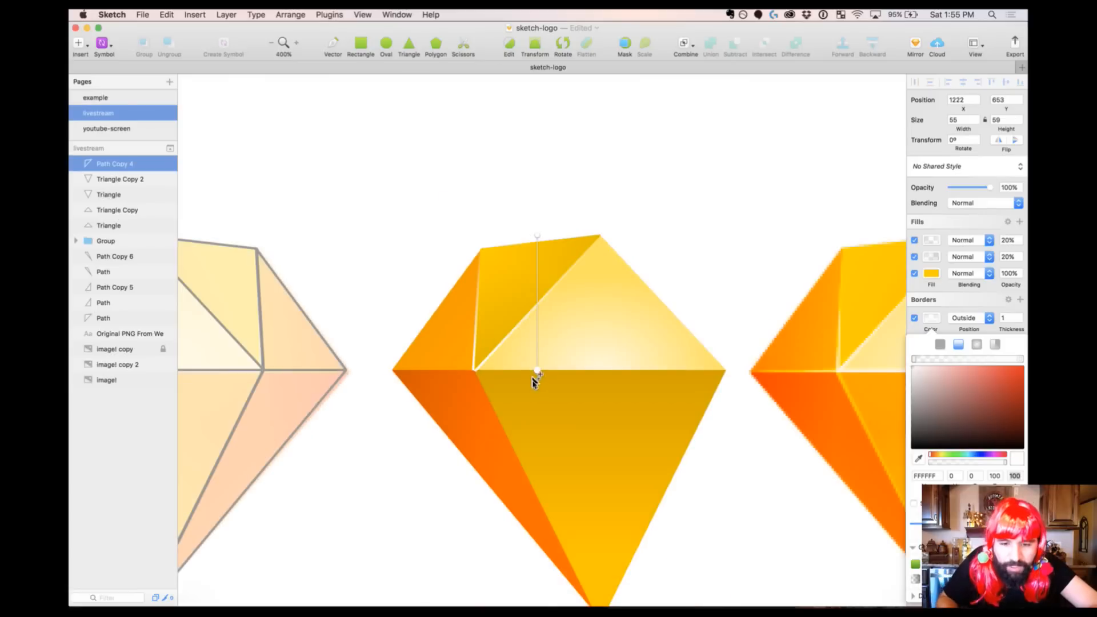
left_click_drag(537, 371, 474, 371)
left_click_drag(536, 235, 523, 265)
key("super+plus")
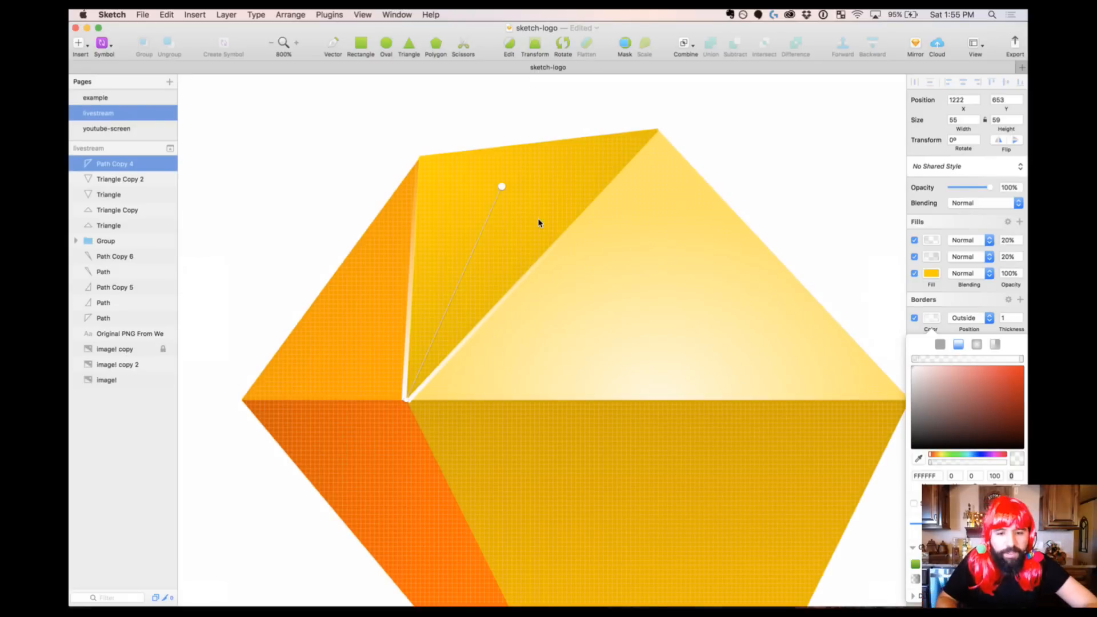
key("Escape")
left_click(461, 374, "shift")
scroll(489, 368, "right", 8)
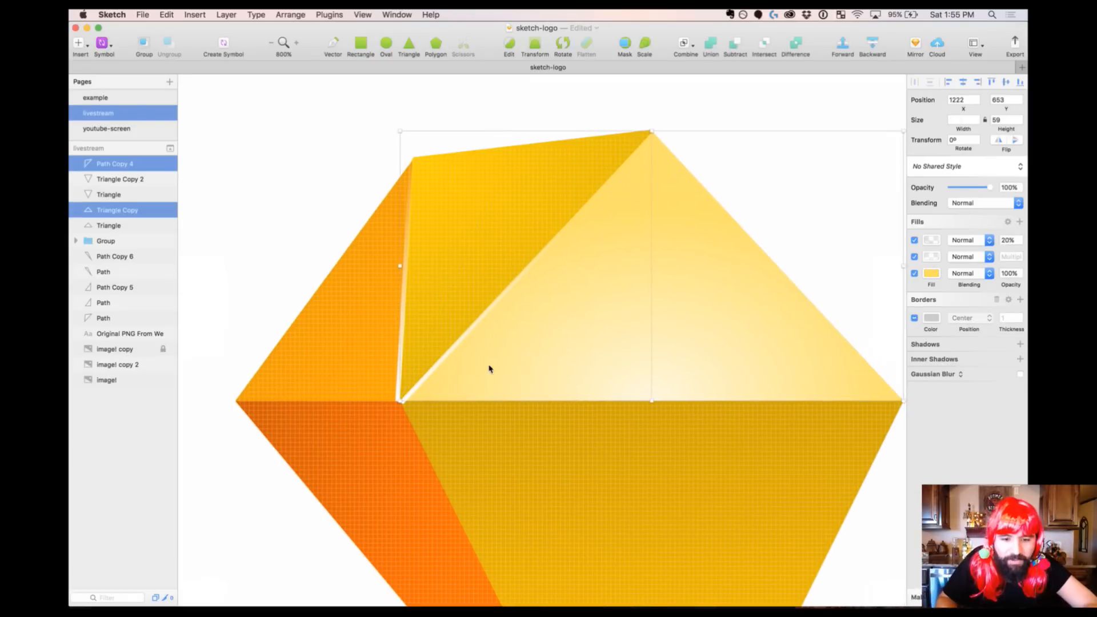
scroll(735, 379, "right", 4)
scroll(734, 386, "left", 10)
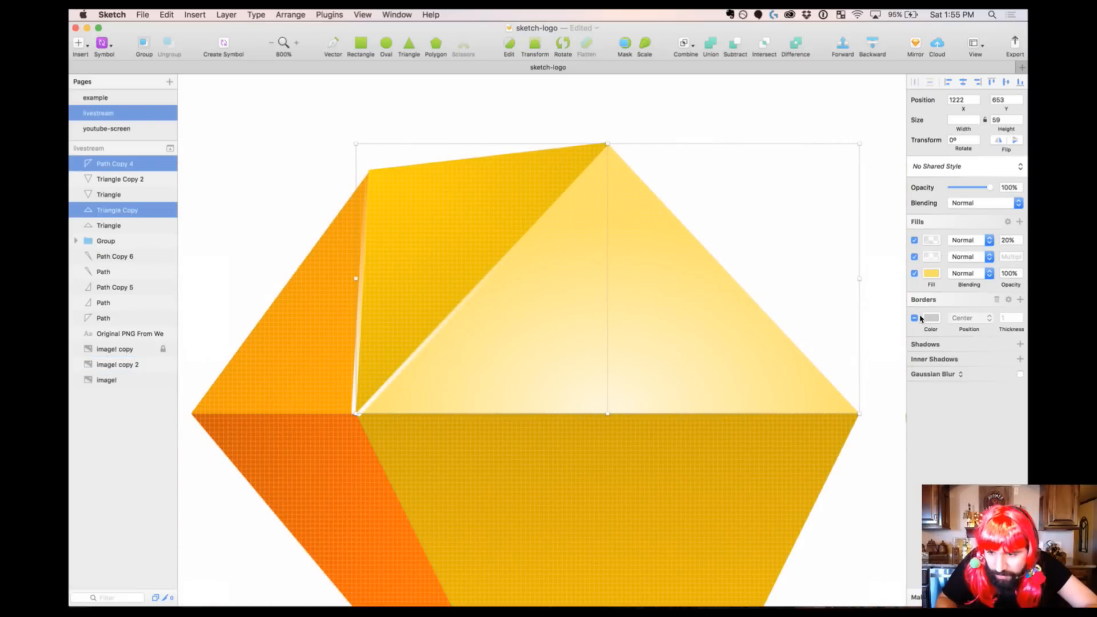
left_click(455, 96)
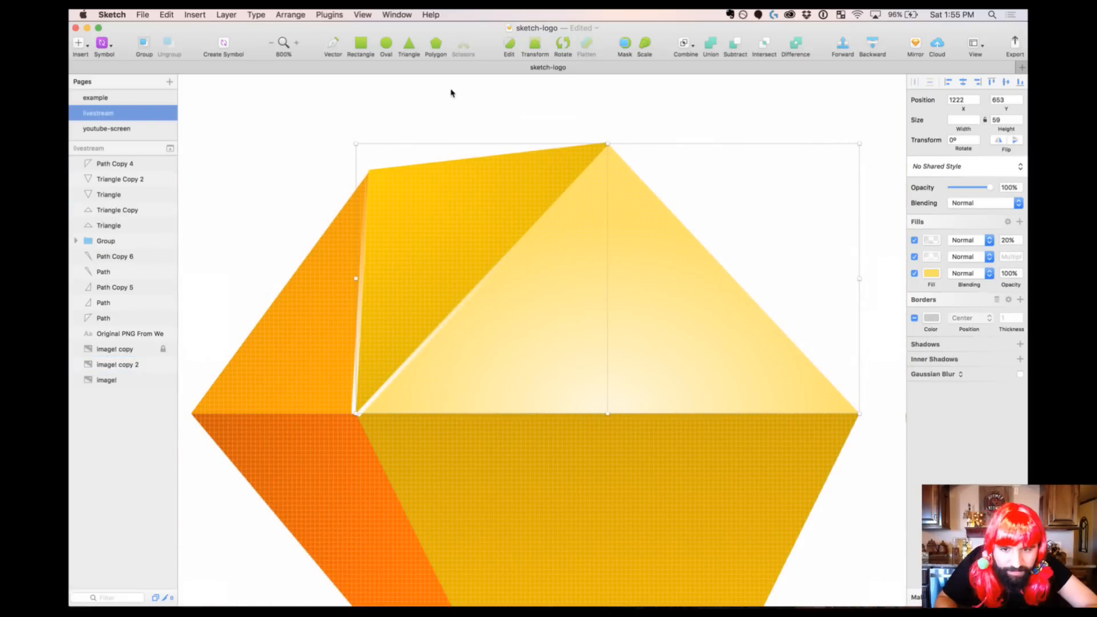
Add an extra stop near the opaque lower end of the yellow facet's border gradient
left_click(471, 200)
left_click(936, 318)
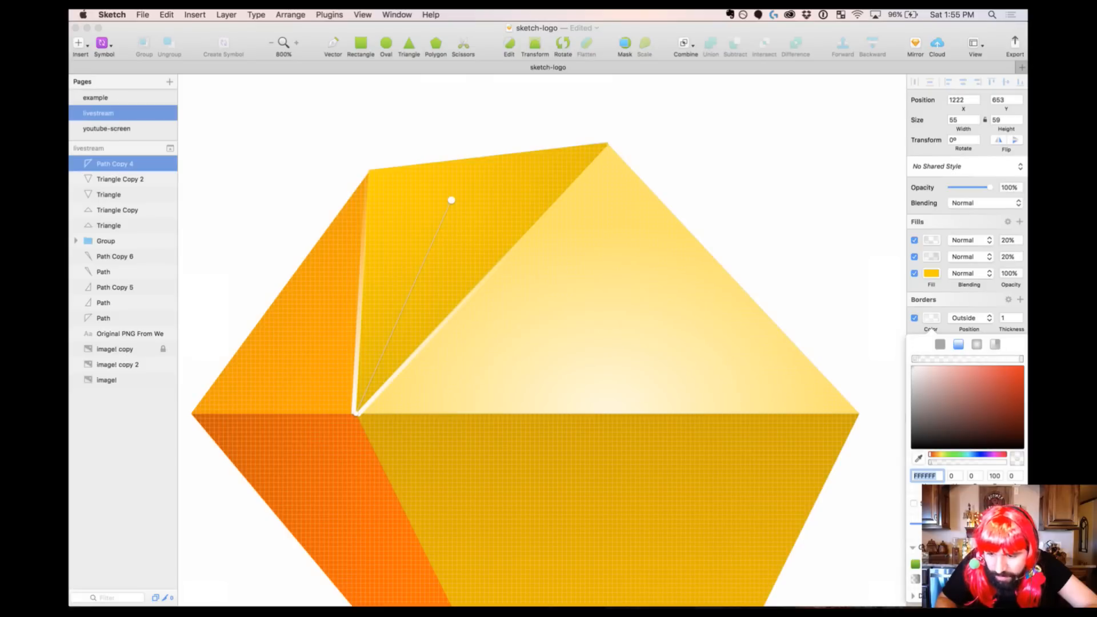
scroll(610, 331, "down", 3)
scroll(610, 331, "right", 4)
scroll(460, 318, "left", 6)
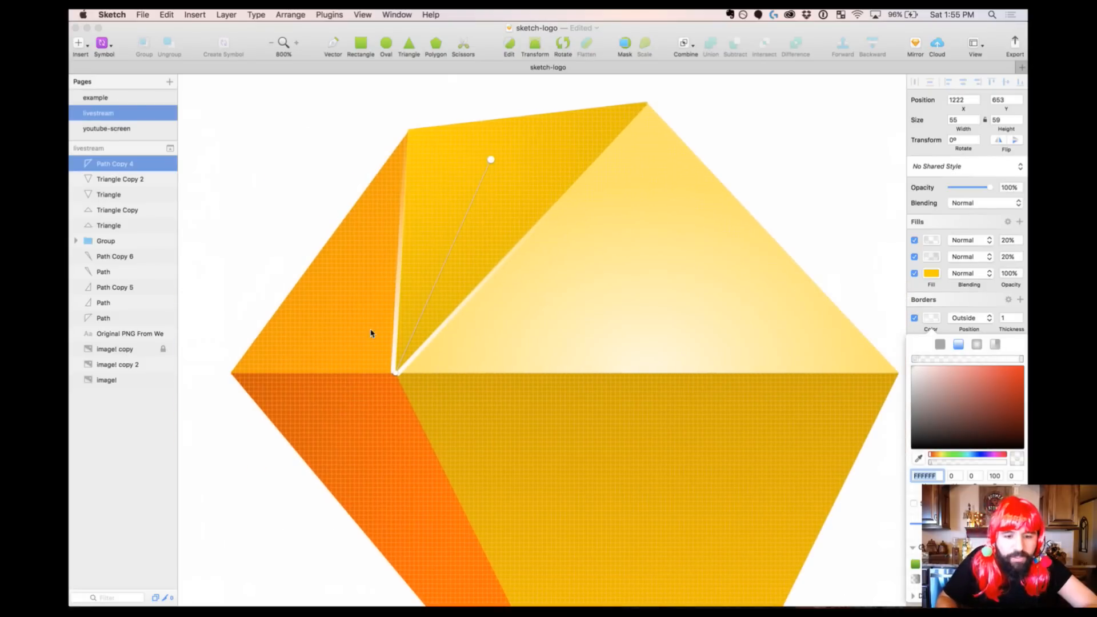
left_click(371, 332)
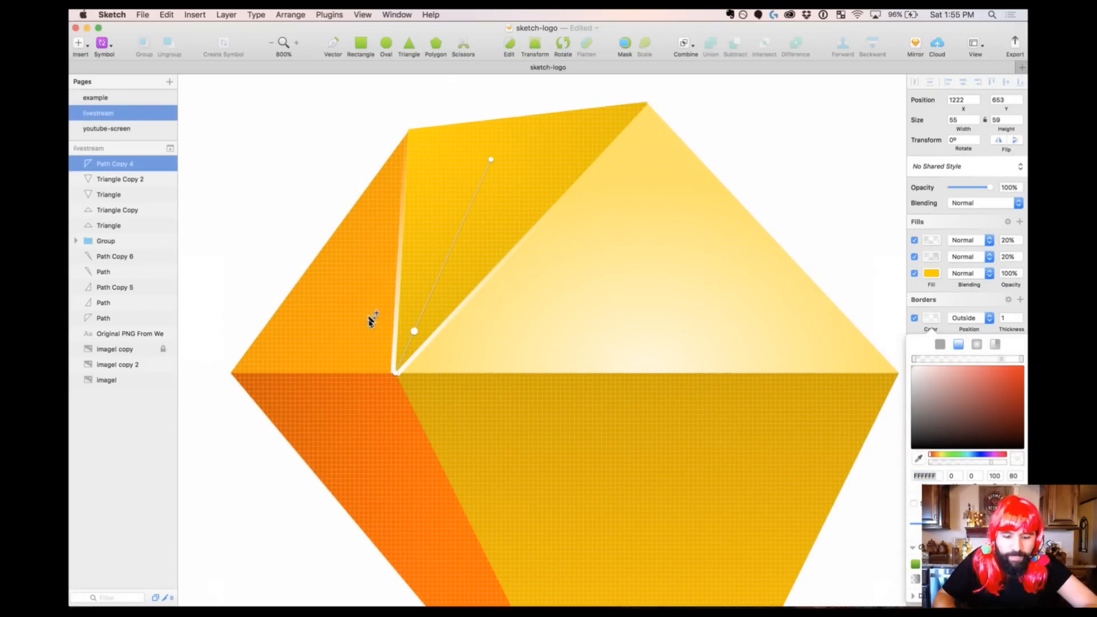
Enable a border on the lower-left orange facet and apply the saved white transparent linear gradient to it
key("super+minus")
key("Escape")
left_click(439, 416)
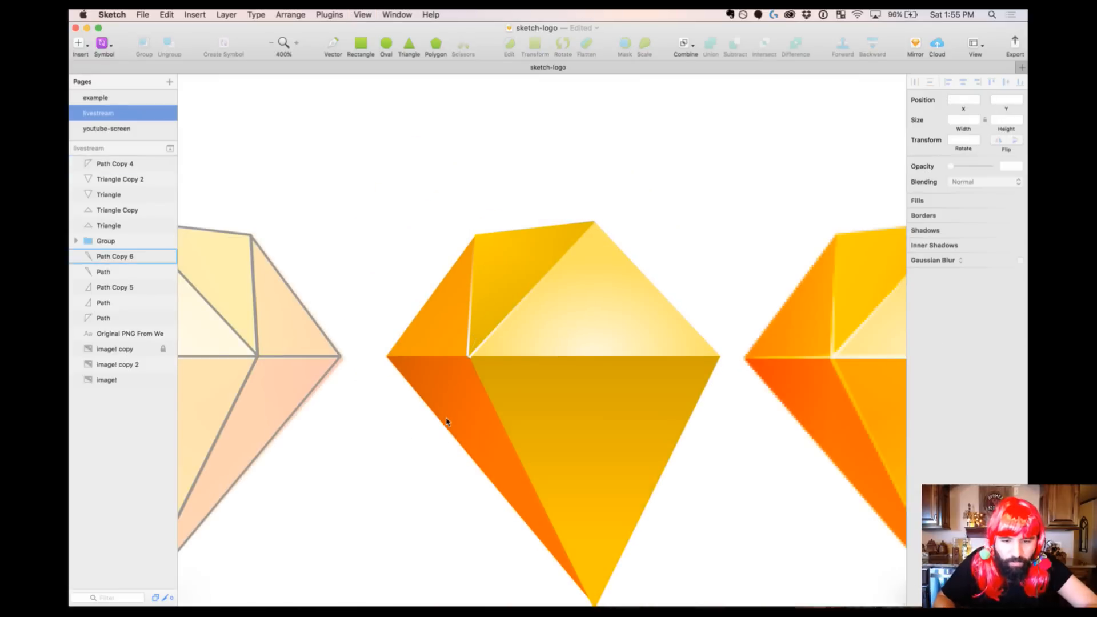
scroll(452, 400, "right", 5)
scroll(451, 400, "down", 1)
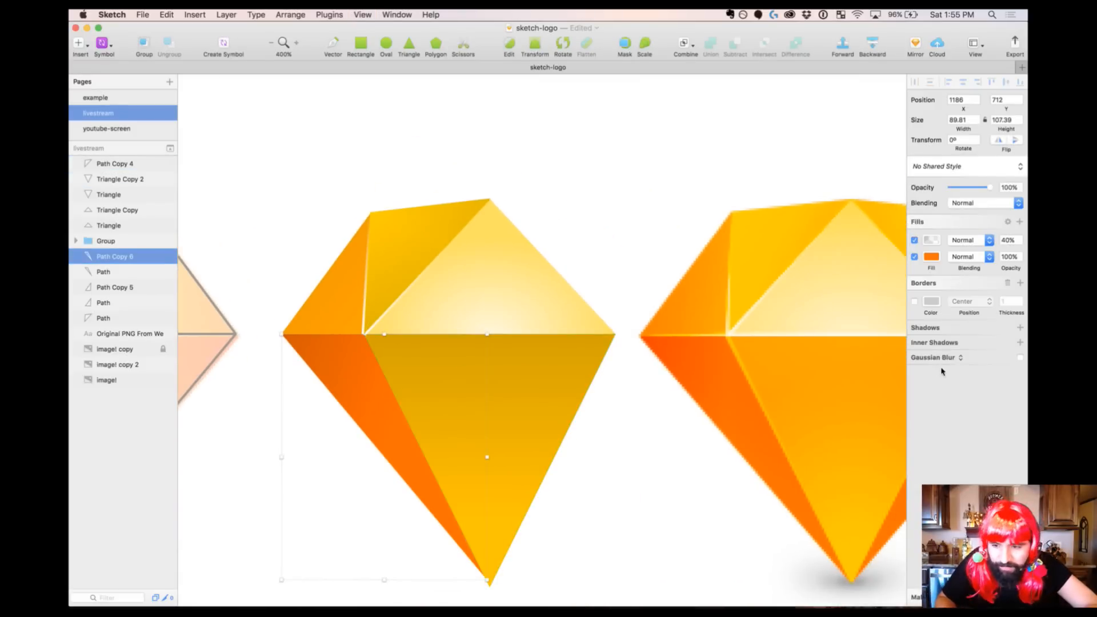
left_click(915, 301)
left_click(931, 301)
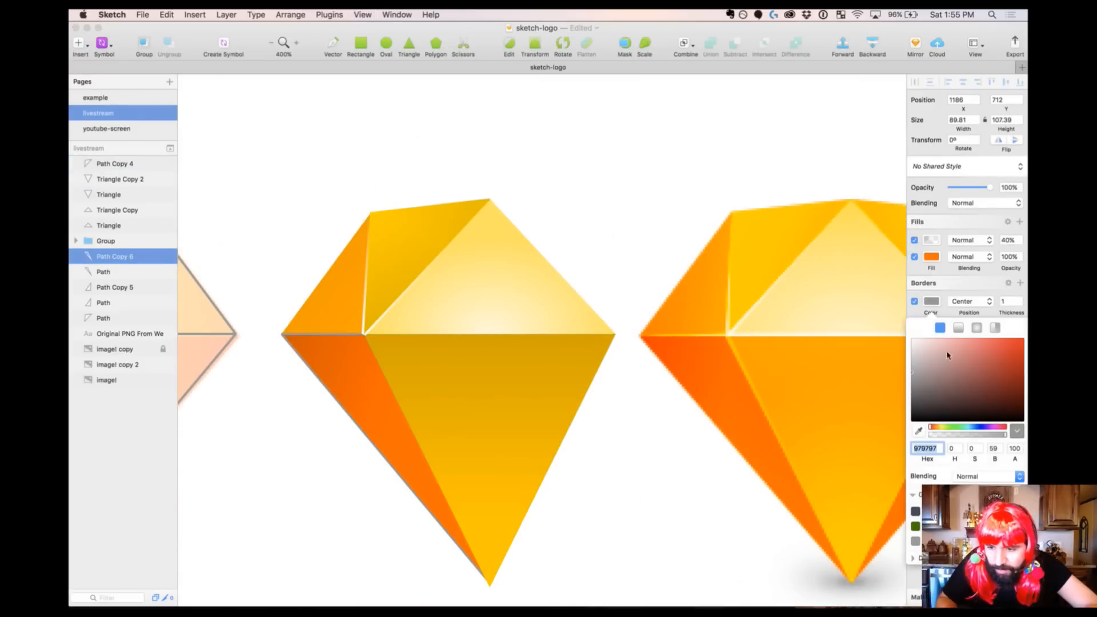
left_click(958, 329)
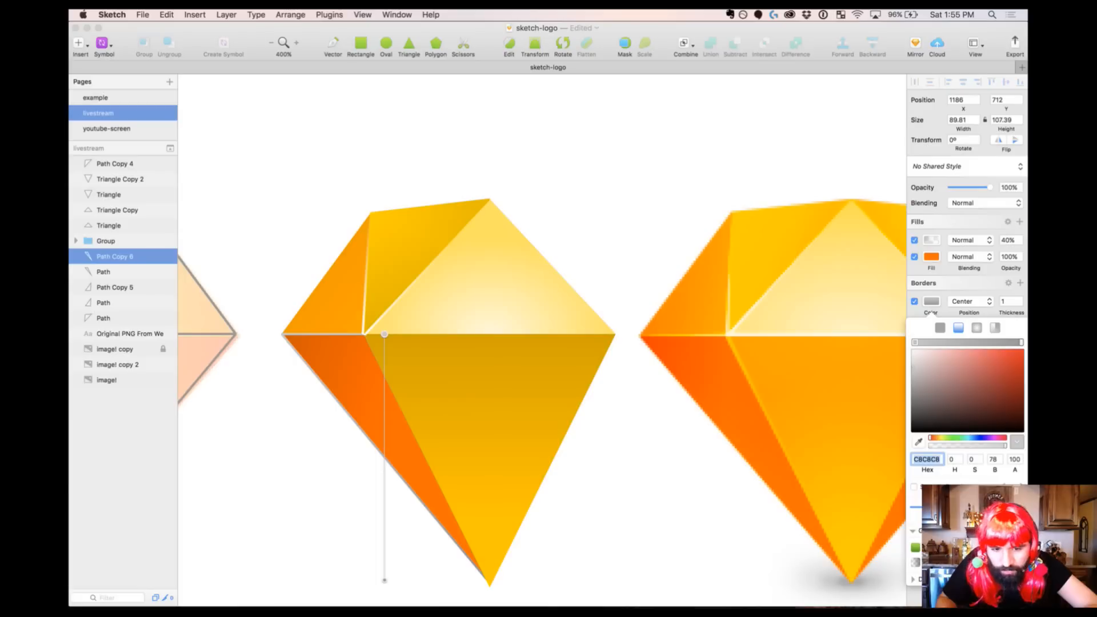
left_click(930, 563)
Place the orange facet's border gradient with its opaque end at the inner upper corner and its transparent end just outside the outer edge
scroll(473, 459, "down", 3)
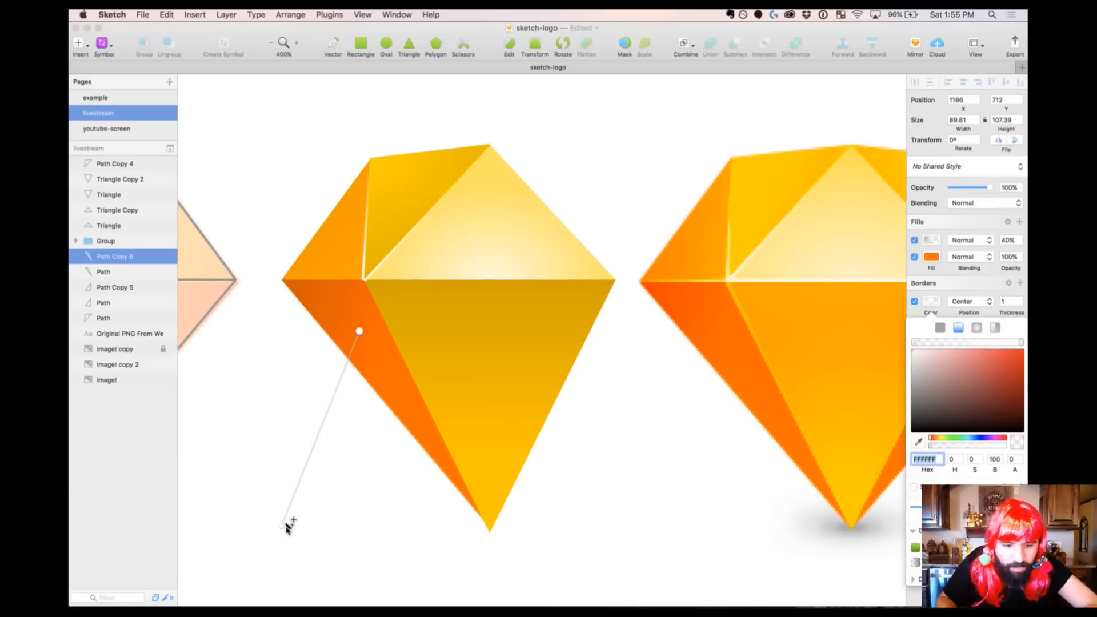
left_click_drag(282, 525, 366, 285)
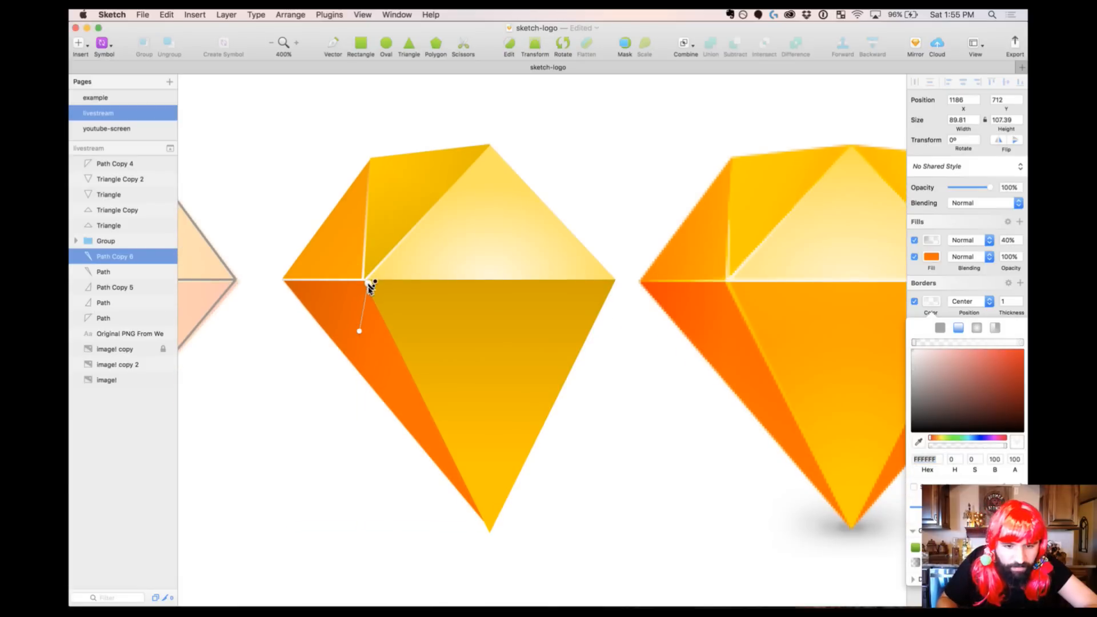
left_click_drag(359, 331, 323, 363)
key("Escape")
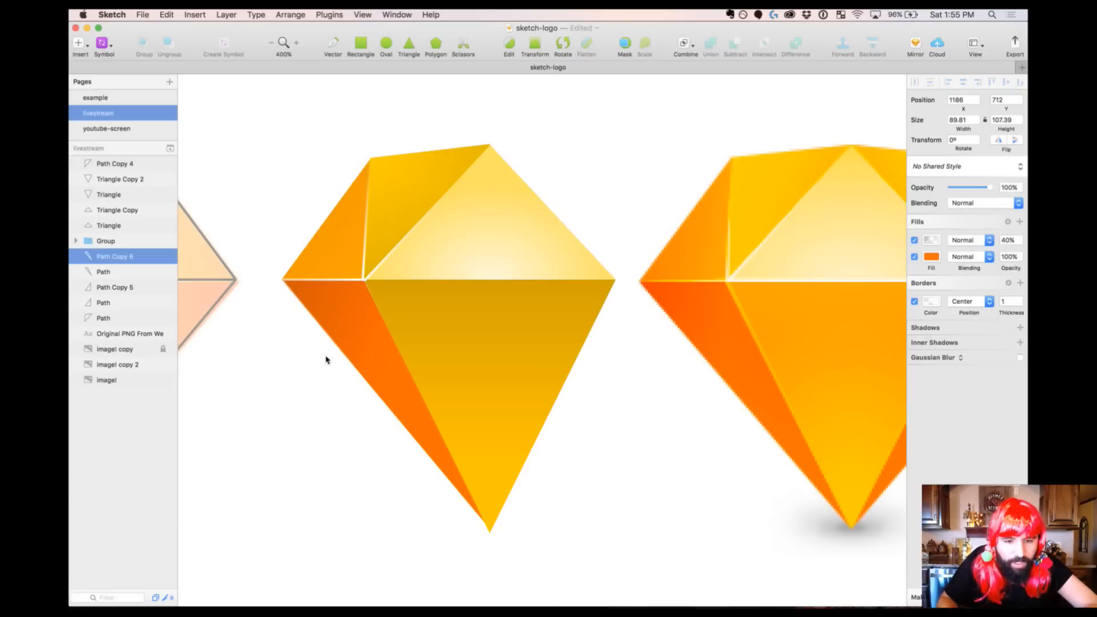
key("Escape")
Bring the lower-left orange facet forward in the layer order until it sits above the large lower front facet
left_click(379, 345)
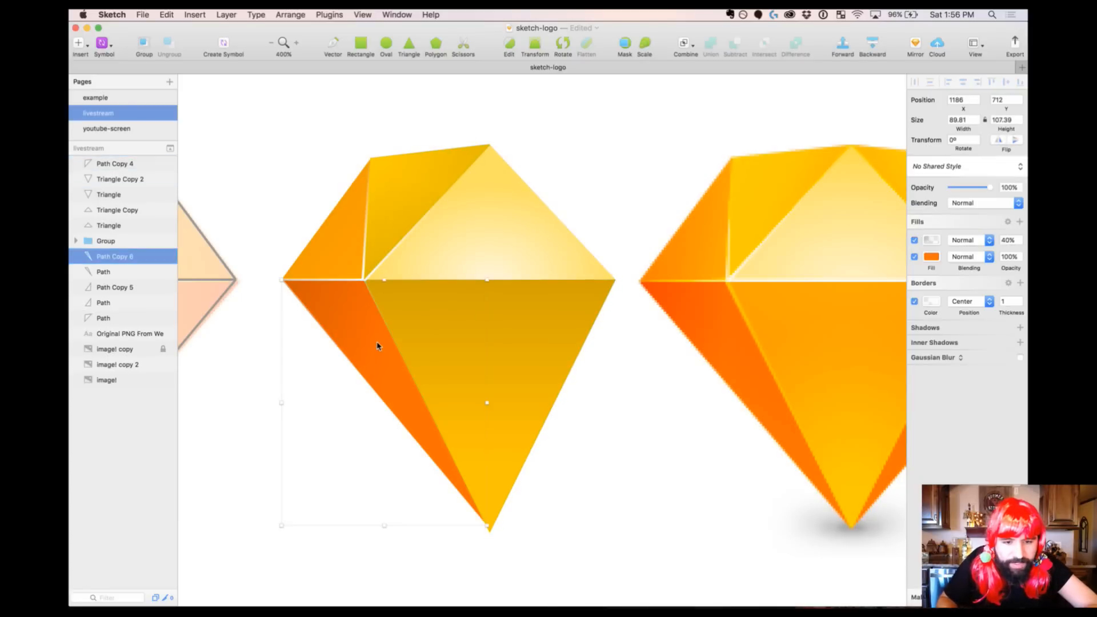
left_click(842, 43)
left_click(842, 42)
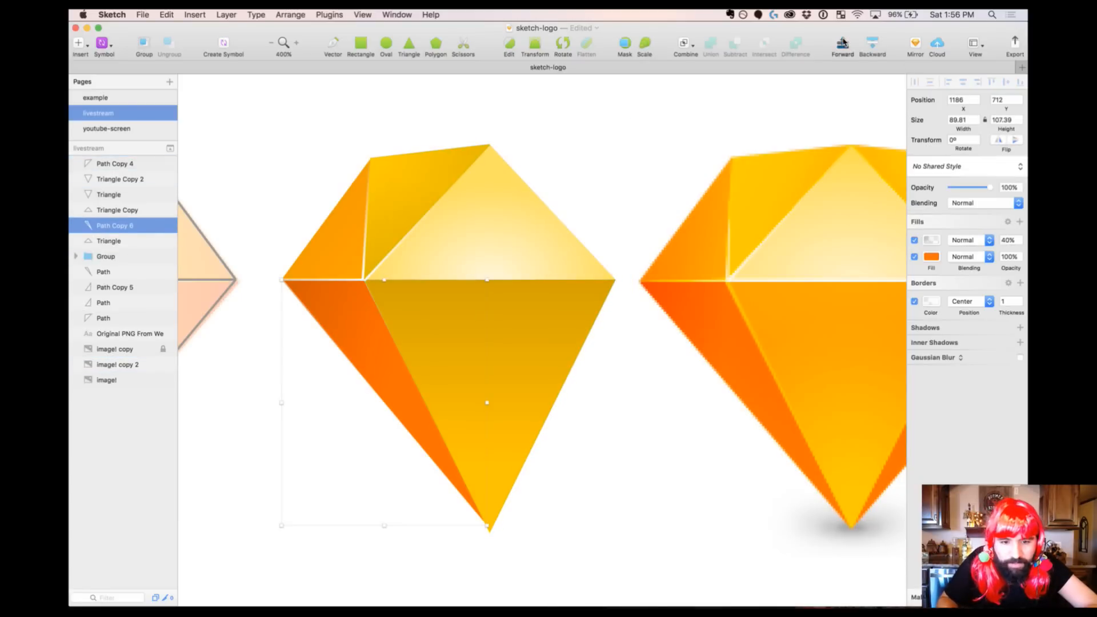
left_click(842, 43)
left_click(842, 43)
left_click(842, 43)
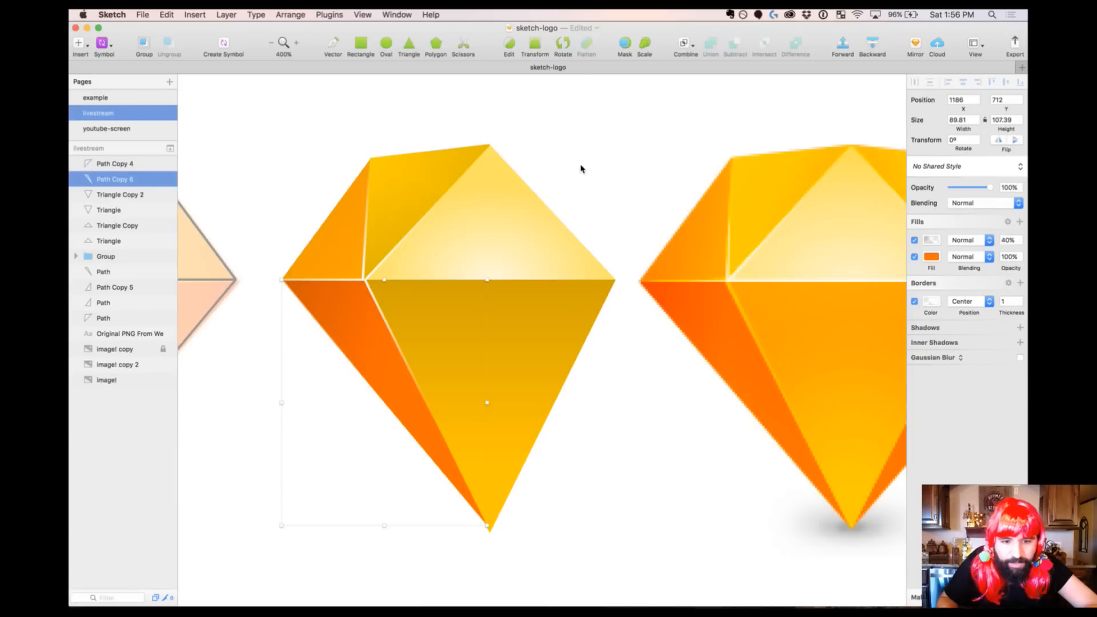
left_click(568, 96)
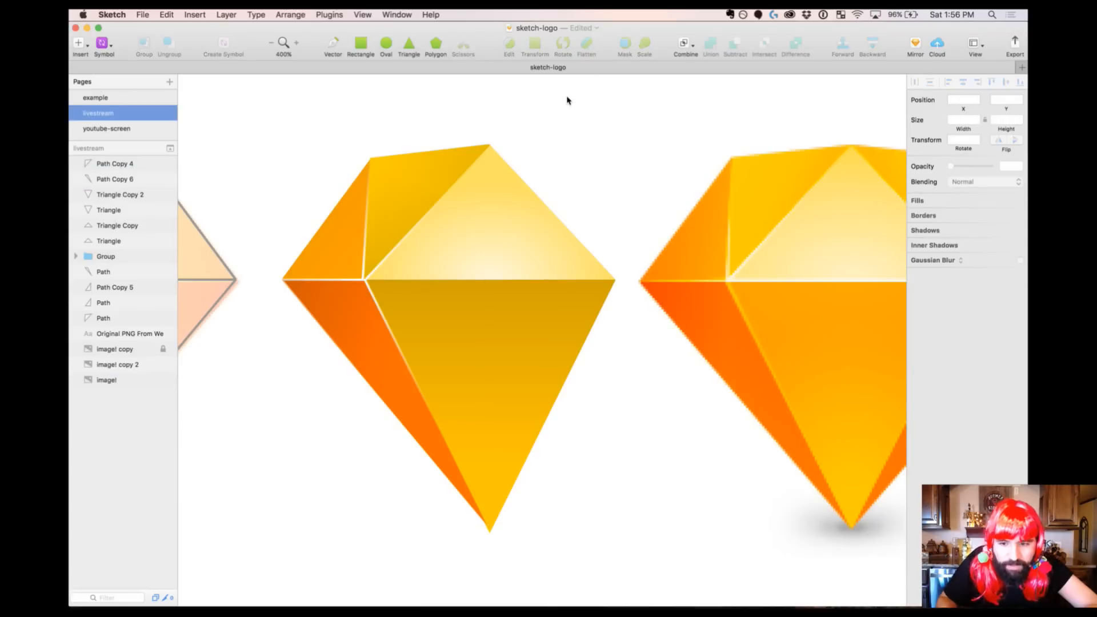
Set the alpha of the opaque stop in the lower-left orange facet's border gradient to 60
left_click(370, 321)
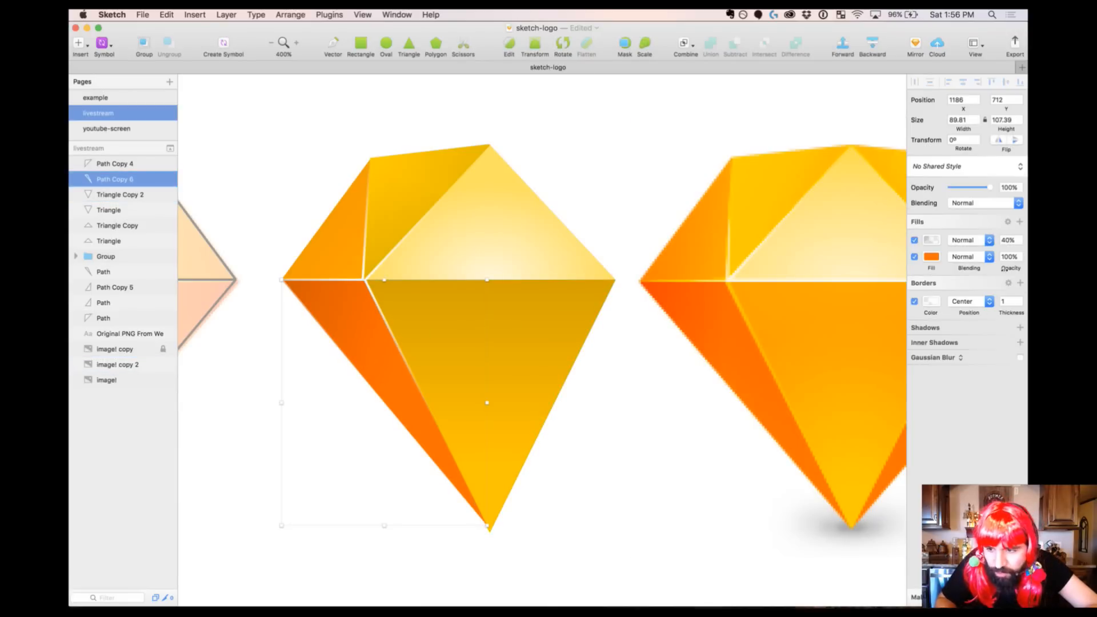
left_click(930, 301)
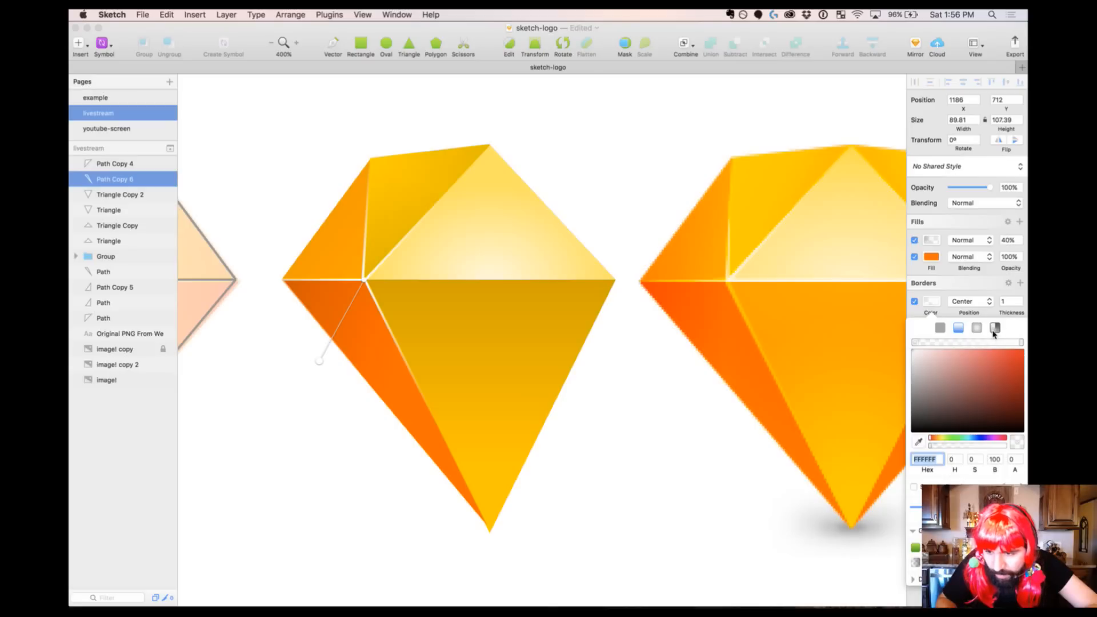
left_click(1021, 342)
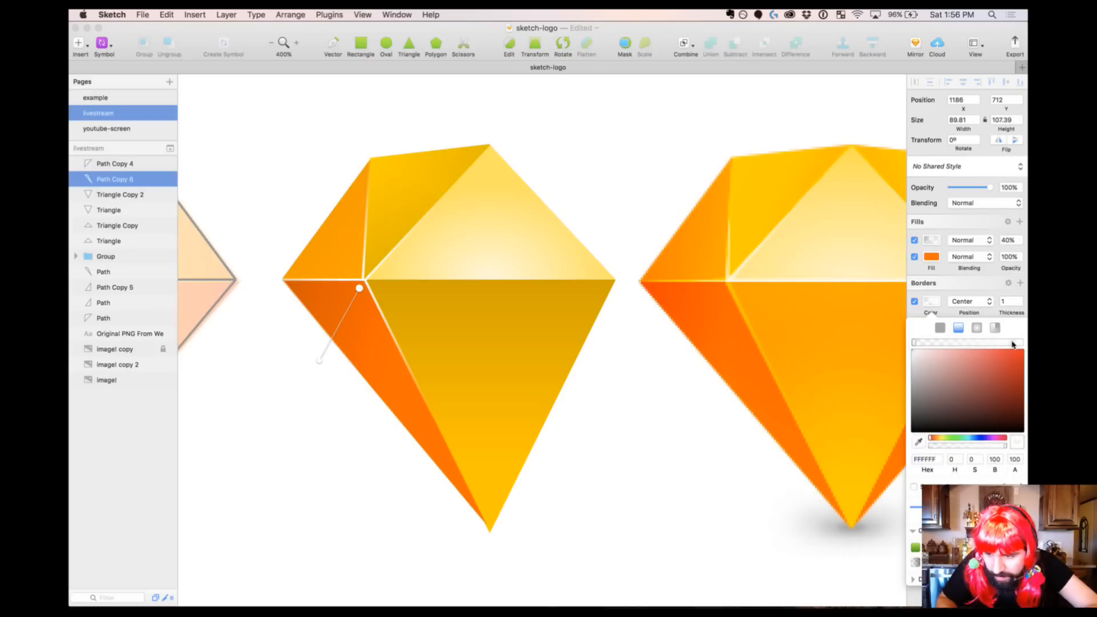
left_click(1012, 462)
type("60")
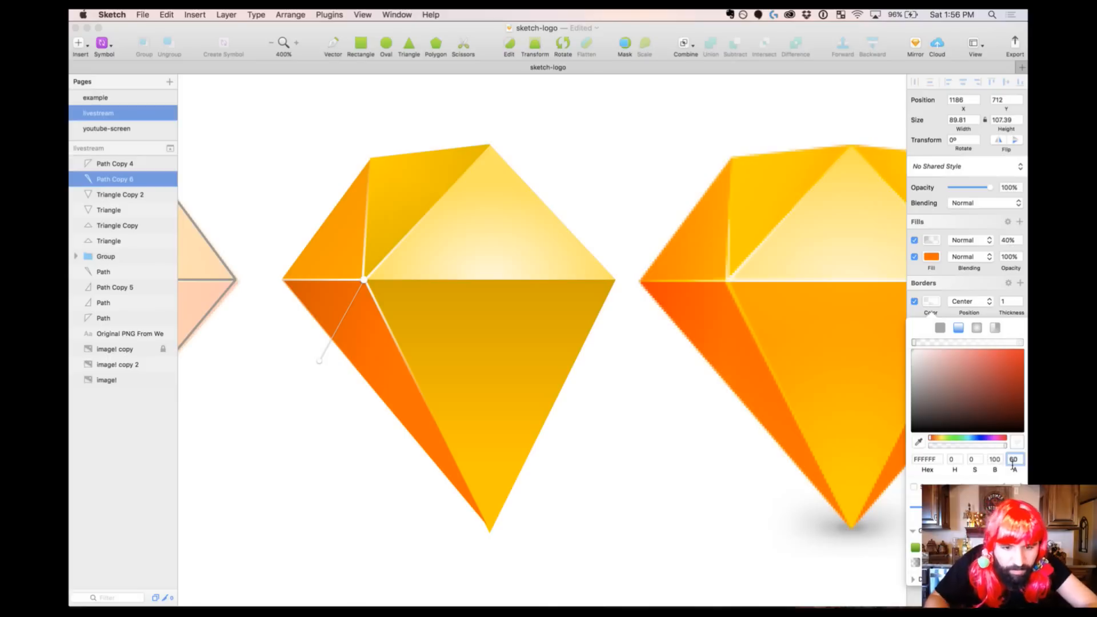
key("Return")
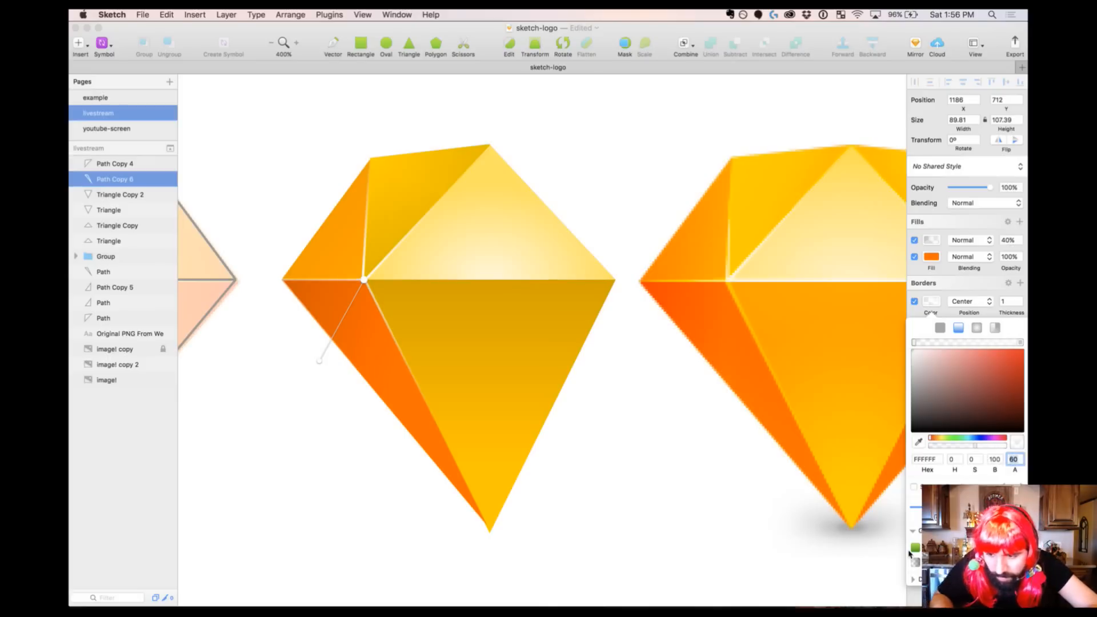
left_click(330, 452)
Delete the extra stop near the opaque end of the yellow upper facet's border gradient
scroll(330, 451, "right", 1)
scroll(330, 451, "right", 5)
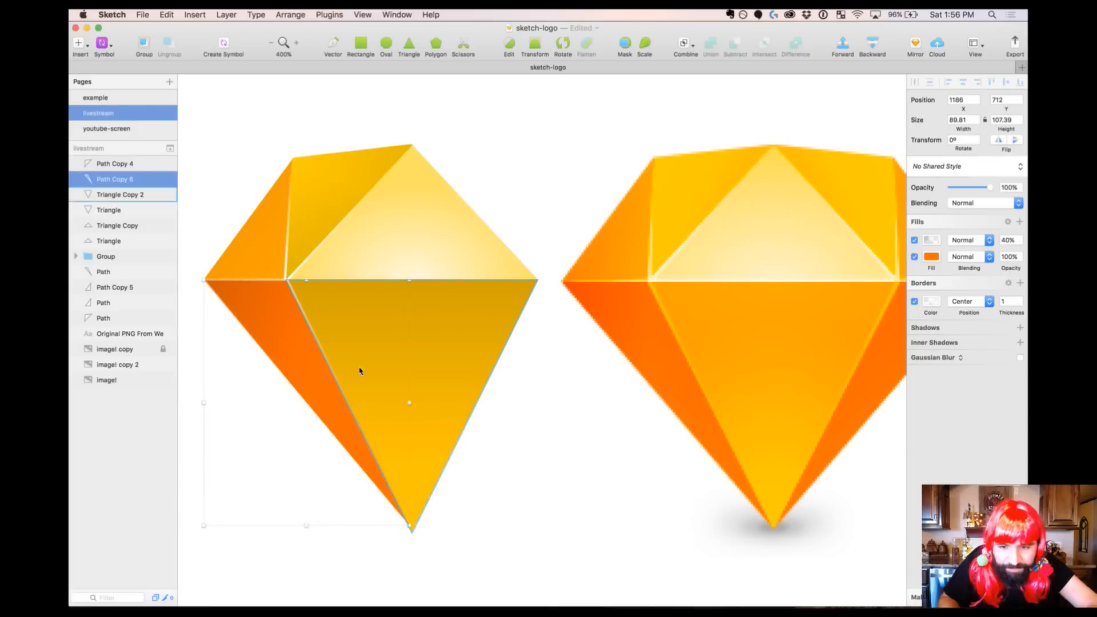
left_click(323, 231)
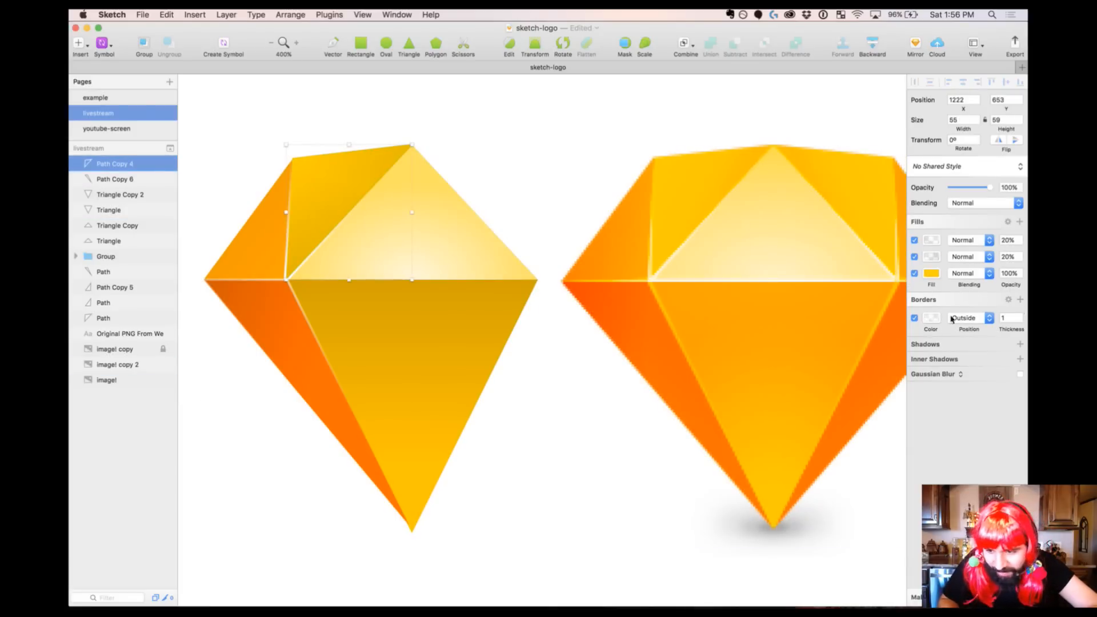
left_click(930, 317)
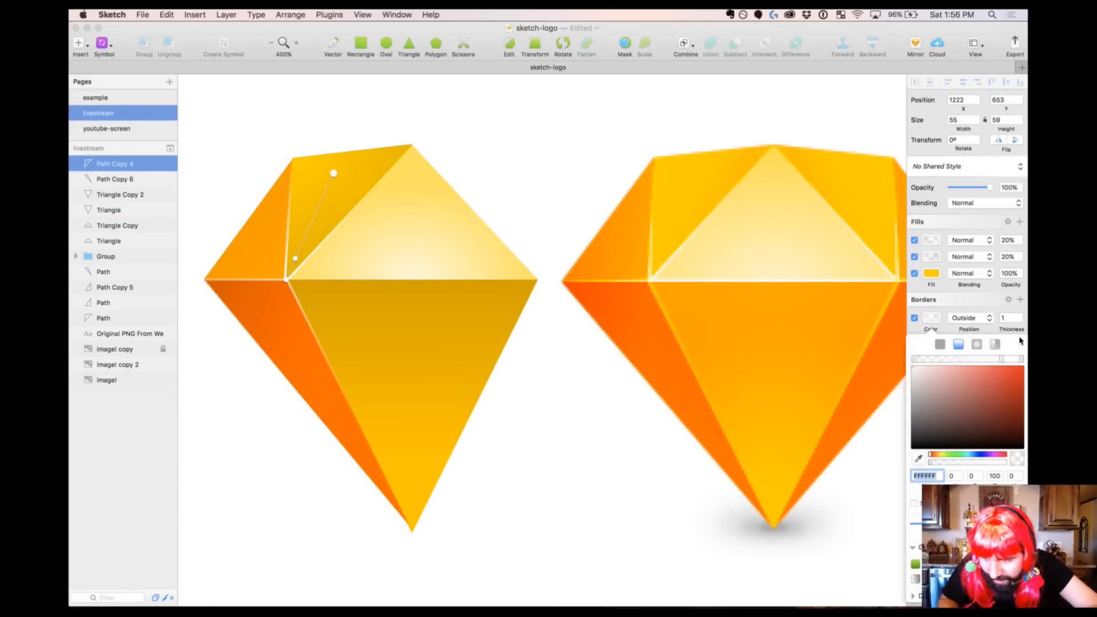
left_click(1002, 359)
key("BackSpace")
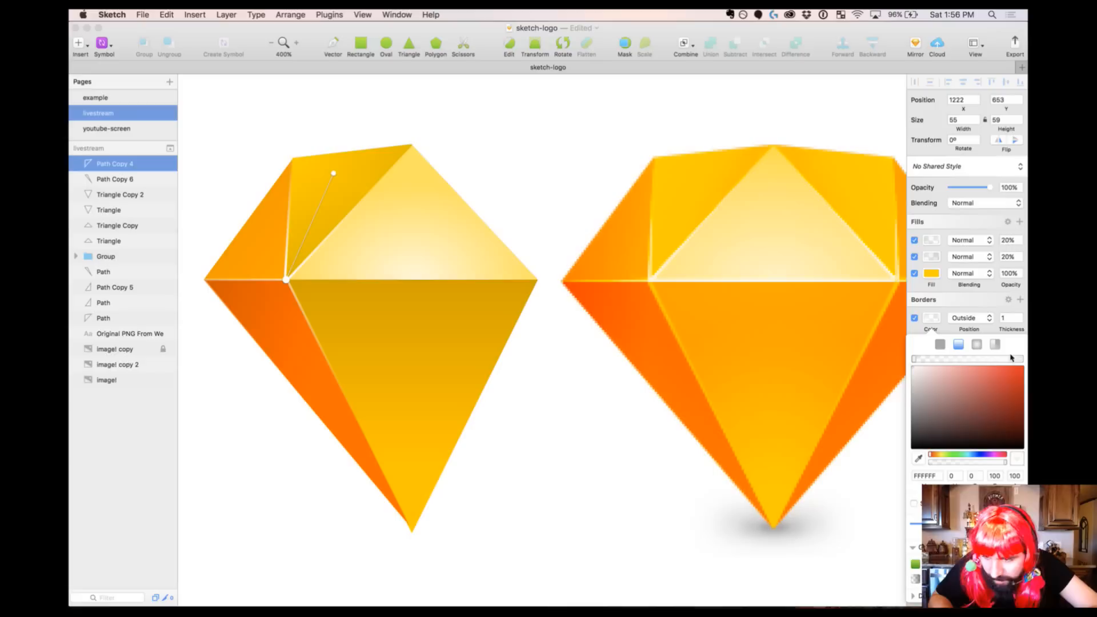
Set the alpha of the opaque stop in the yellow upper facet's border gradient to 60
mouse_move(1020, 359)
left_mouse_down()
mouse_move(1003, 360)
mouse_move(1021, 366)
left_mouse_up()
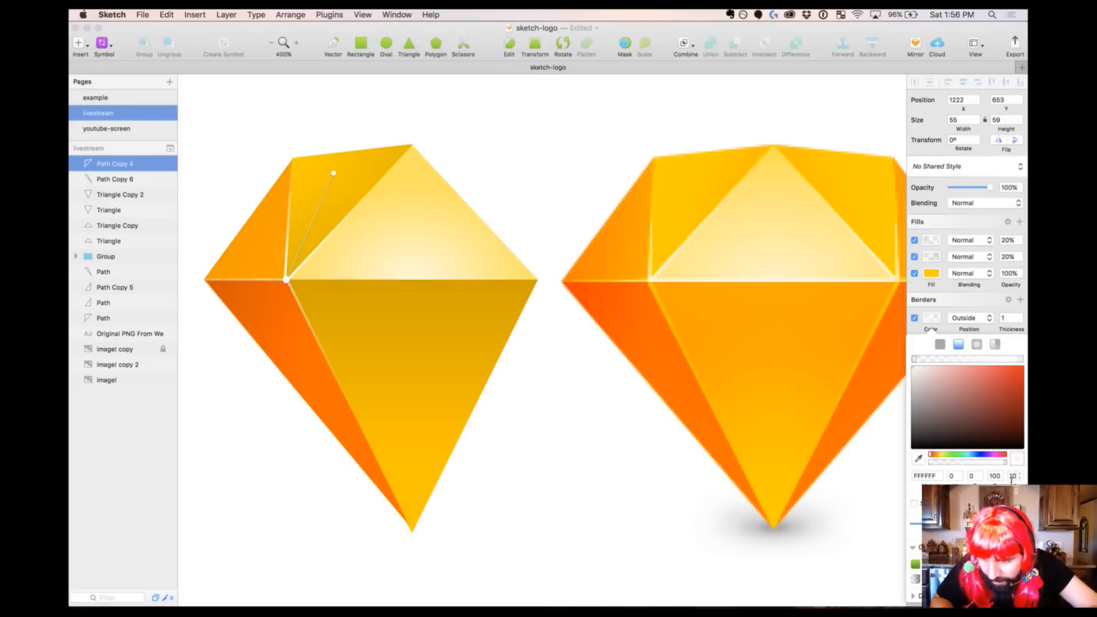
key("Return")
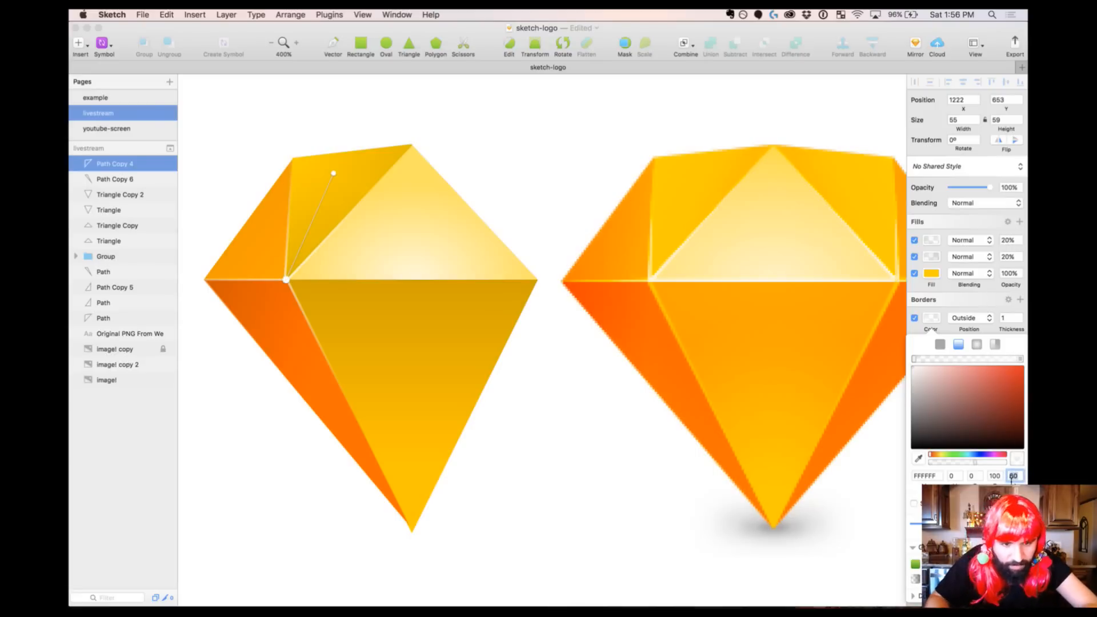
key("Escape")
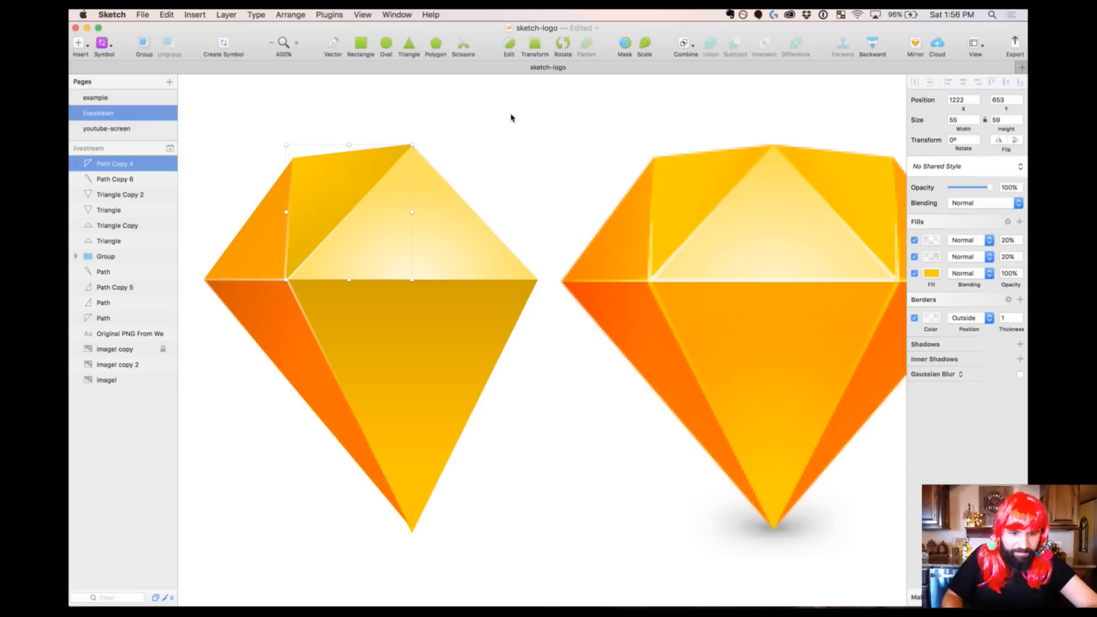
key("Escape")
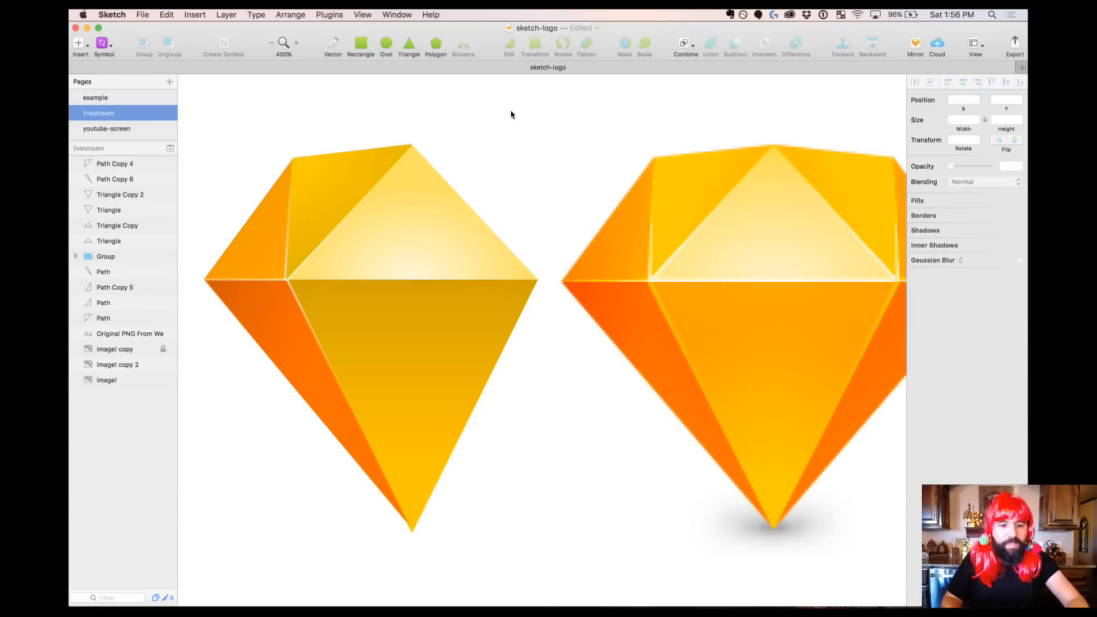
Try moving the upper-left orange facet away from the junction of the facets, and undo the moves
scroll(311, 201, "left", 1)
left_click_drag(255, 224, 390, 326)
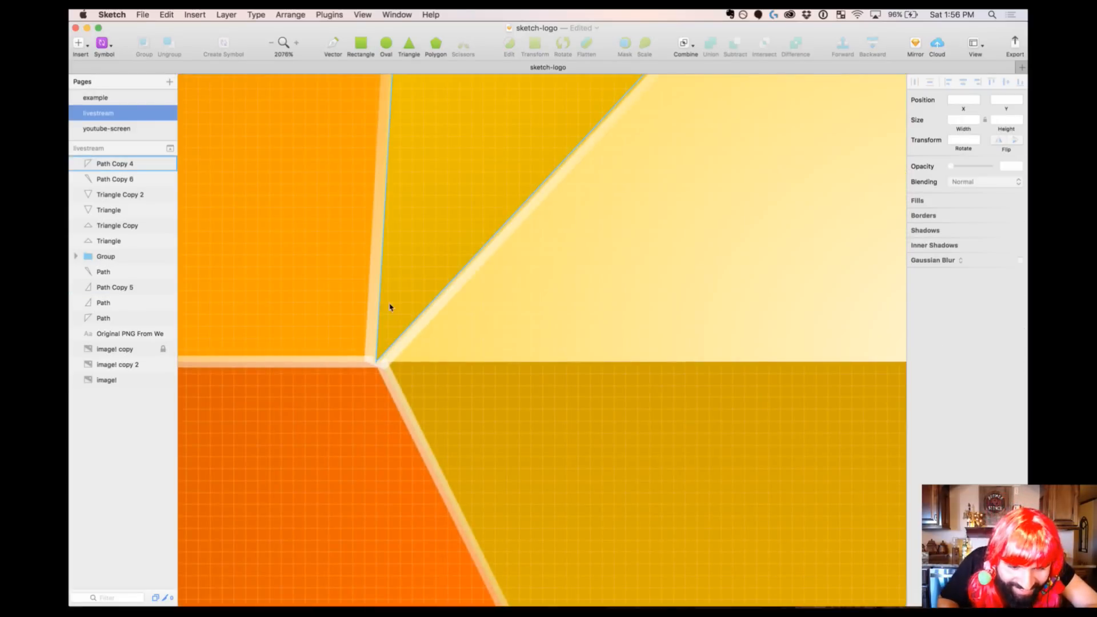
key("super+minus")
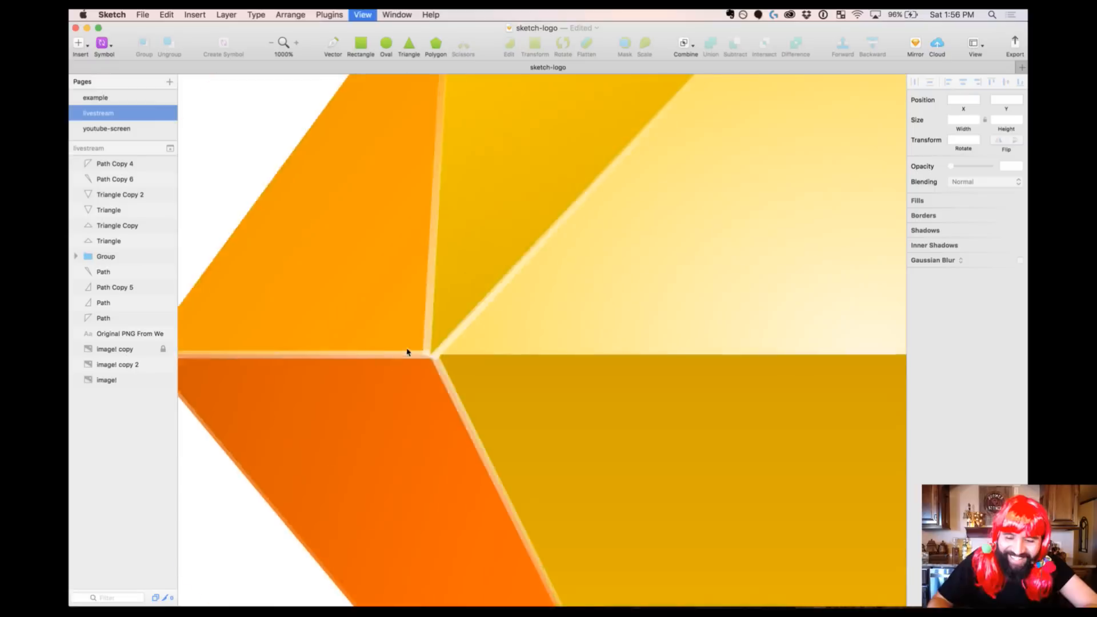
left_click(422, 320)
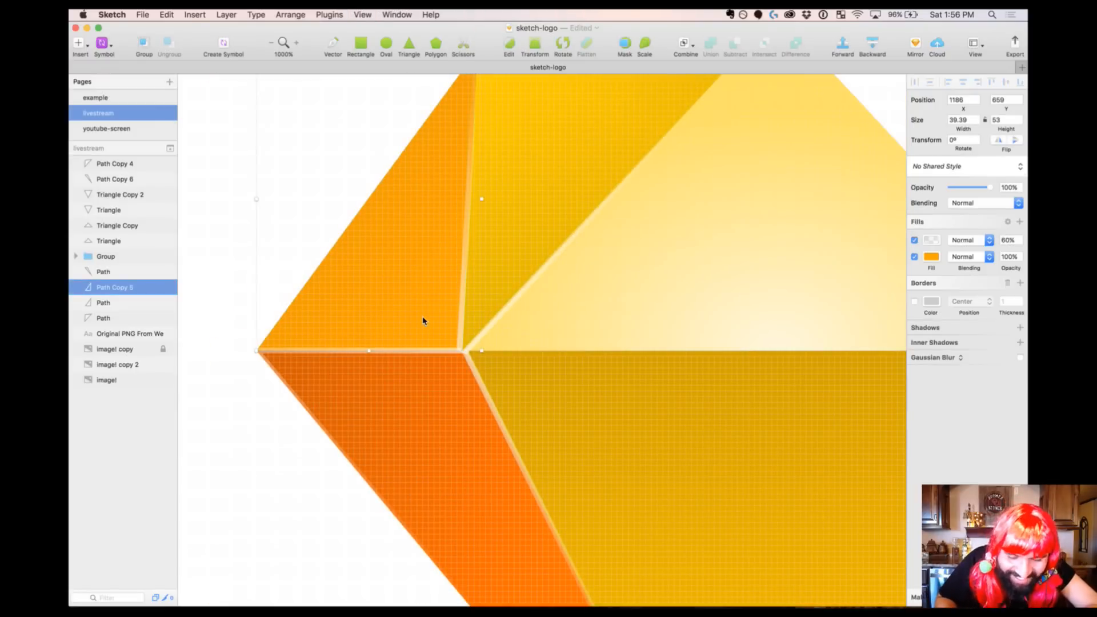
left_click_drag(424, 319, 385, 283)
key("super+z")
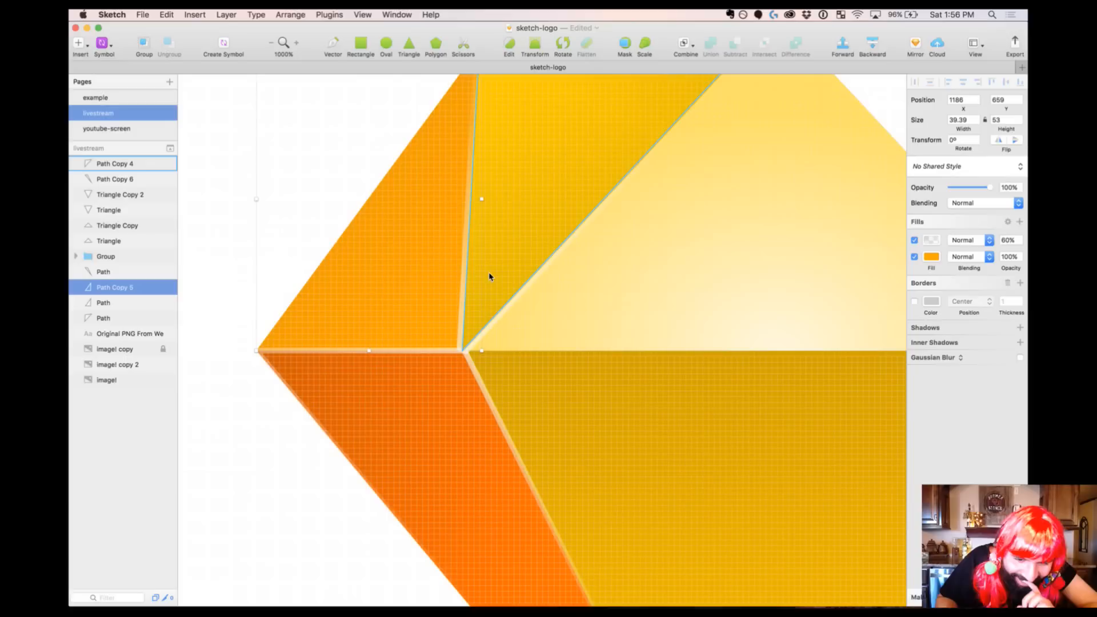
left_click_drag(430, 291, 415, 278)
key("super+z")
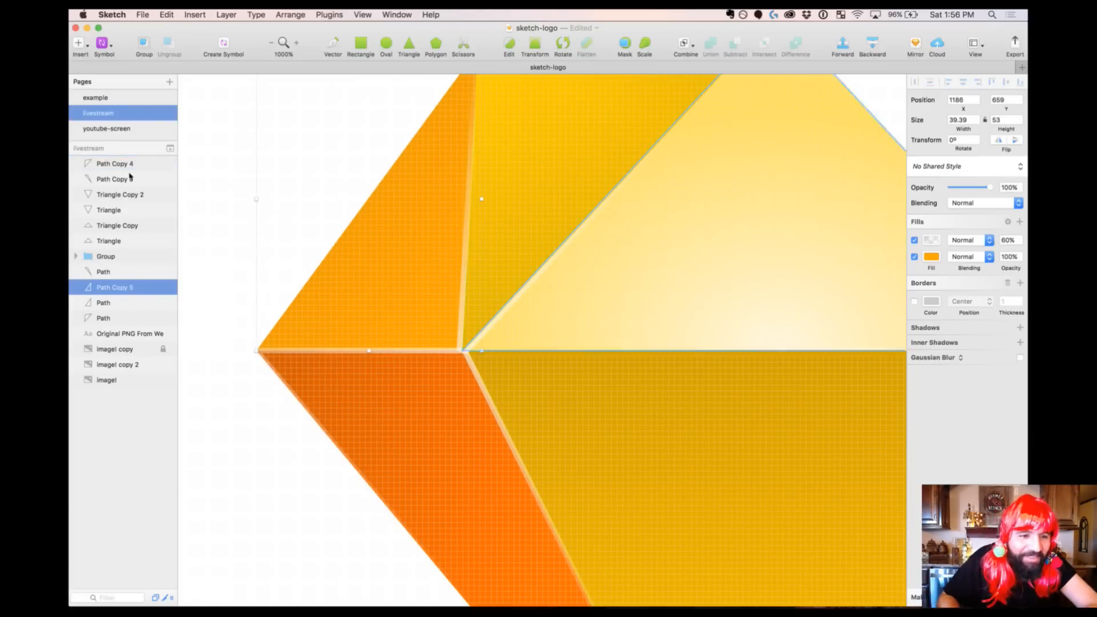
Examine how the white borders meet at the diamond's left inner junction on the example page, and return to the livestream page
left_click(109, 96)
key("z")
mouse_move(604, 277)
left_mouse_down()
mouse_move(645, 311)
mouse_move(658, 347)
left_mouse_up()
key("z")
left_click_drag(584, 311, 681, 413)
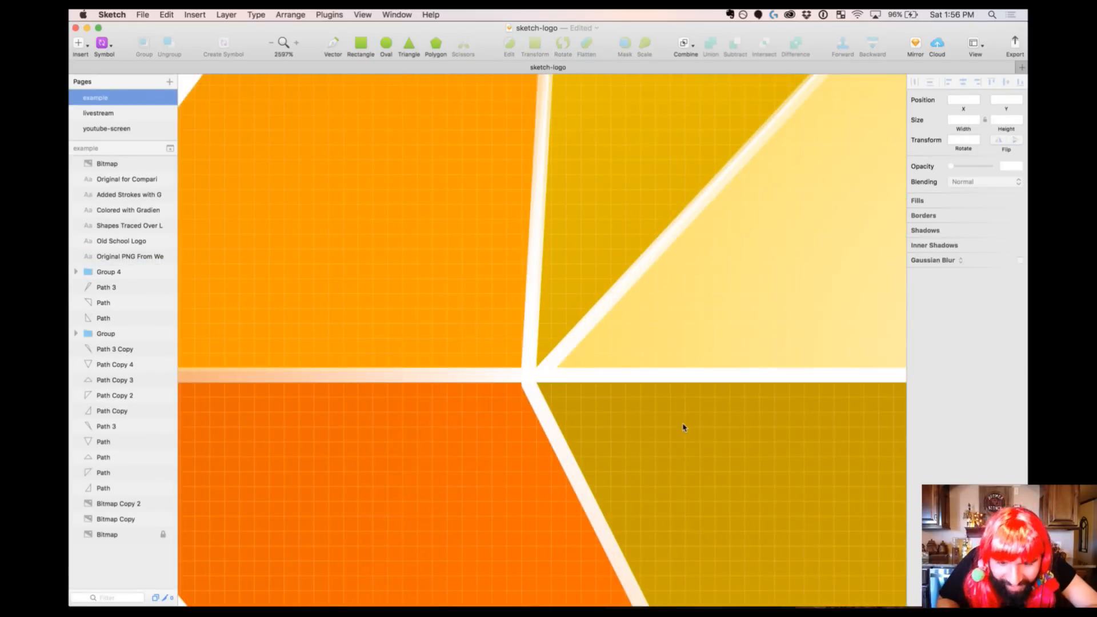
key("super+minus")
key("super+minus")
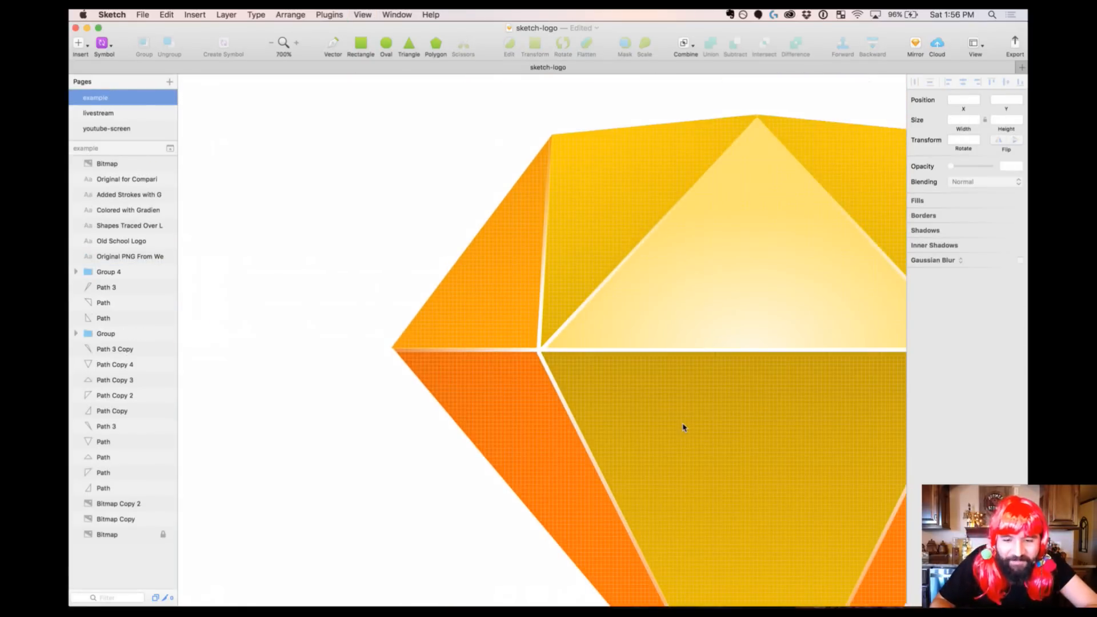
left_click(137, 128)
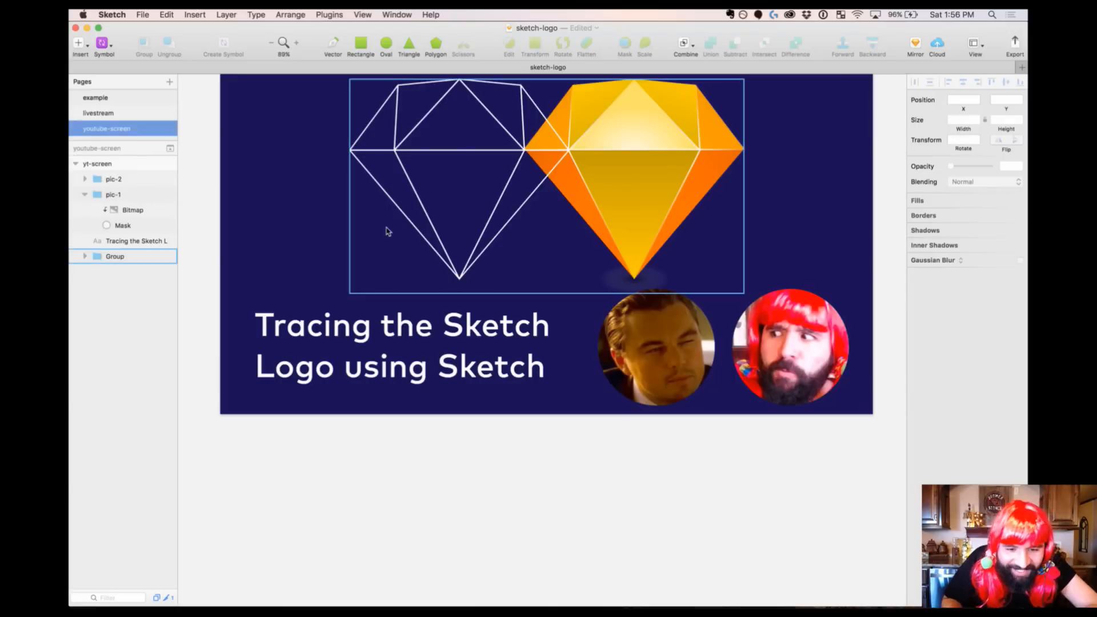
left_click(114, 117)
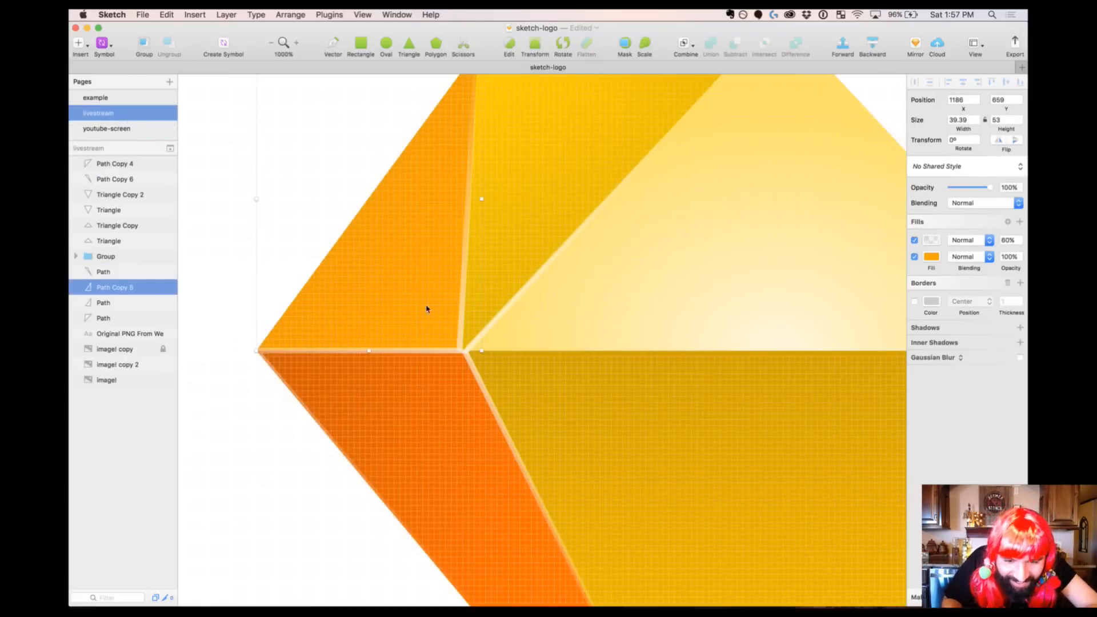
Check the position of the upper-left orange facet's inner lower corner point in path editing
double_click(440, 294)
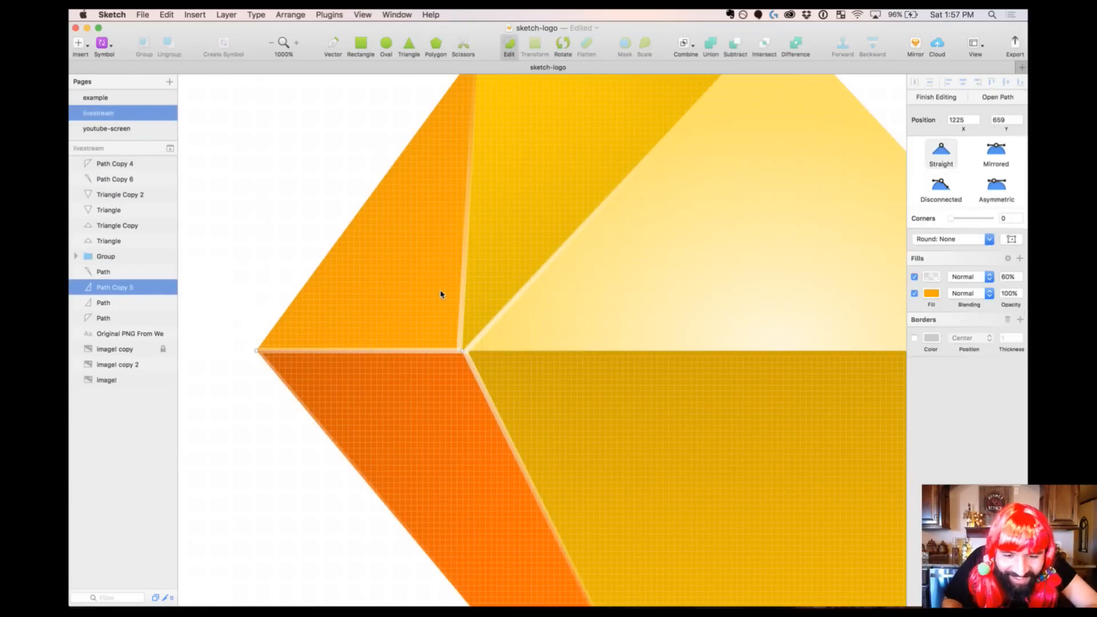
left_click(473, 338)
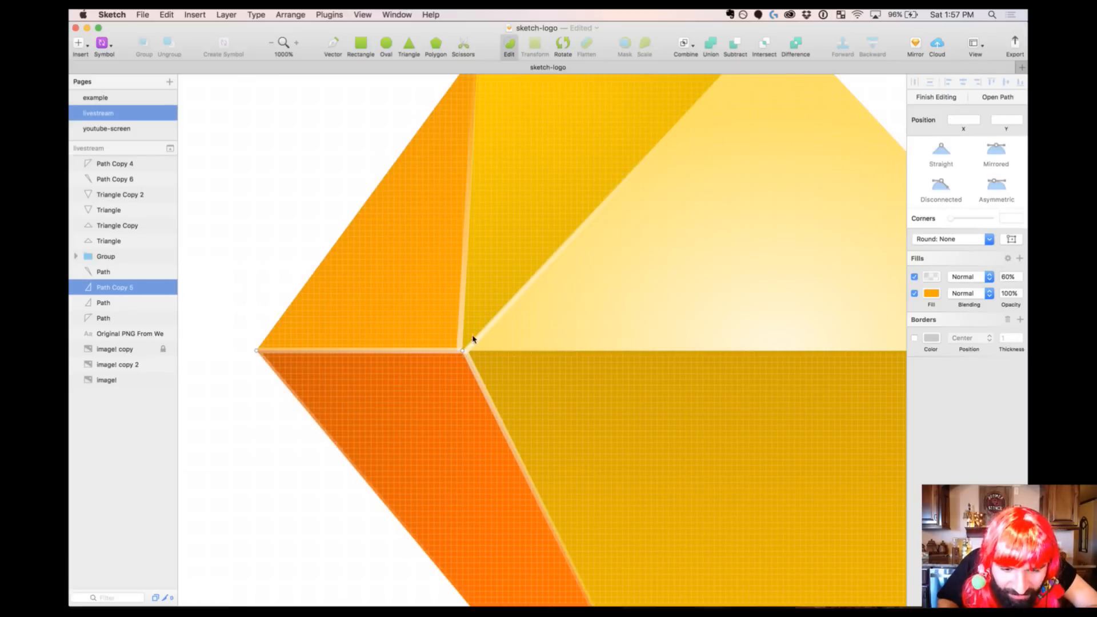
left_click(462, 351)
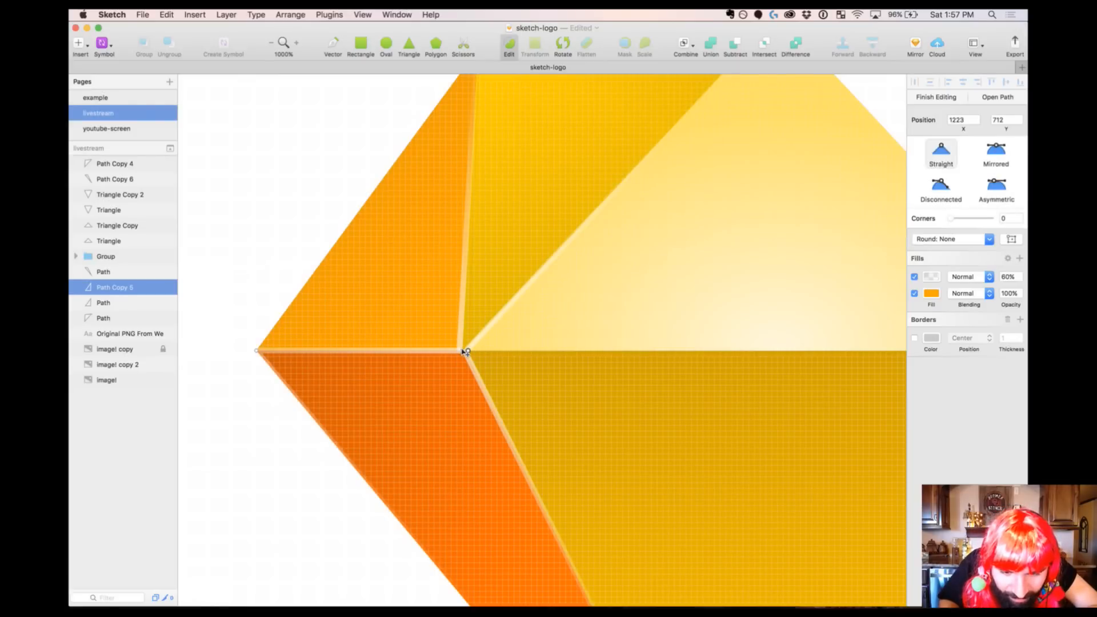
key("Escape")
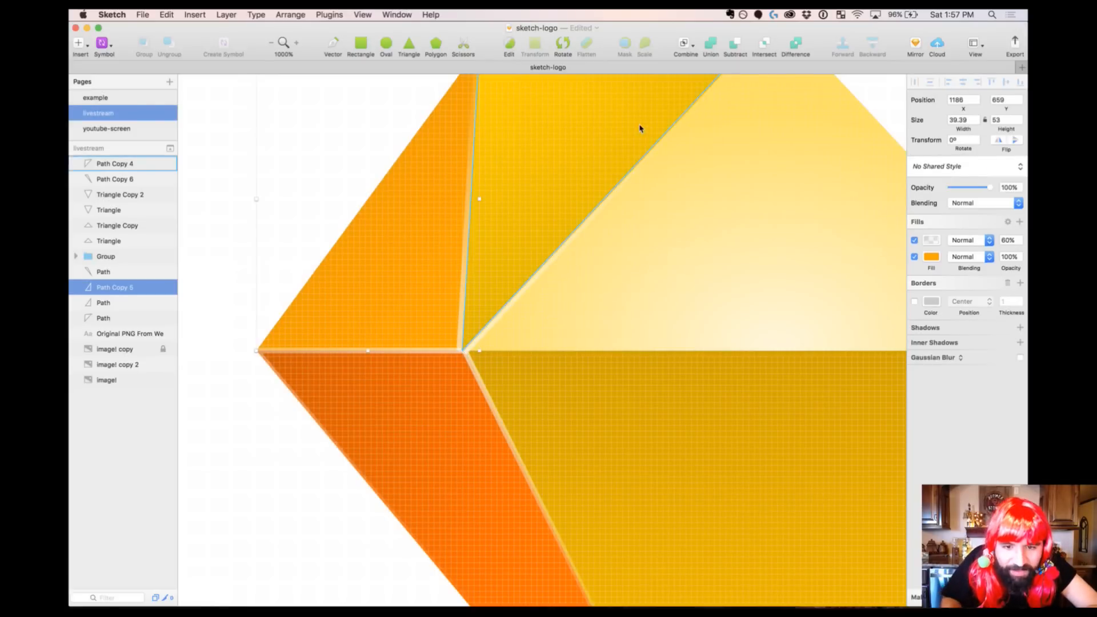
Check the position of the yellow upper facet's lowest corner point in path editing
scroll(639, 128, "up", 2)
double_click(639, 128)
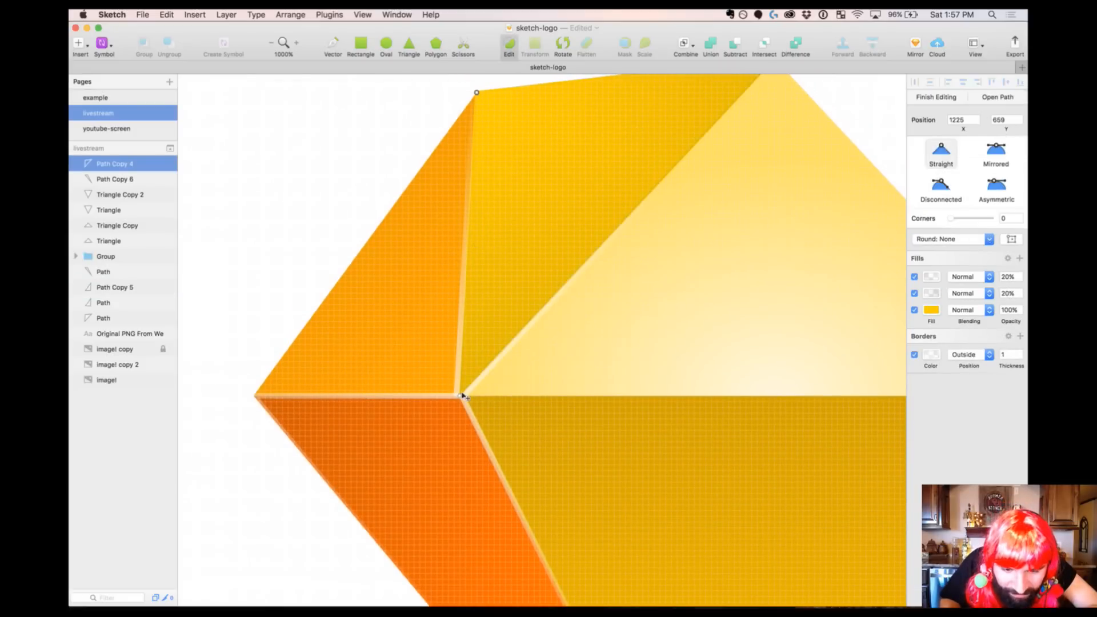
left_click_drag(461, 396, 460, 397)
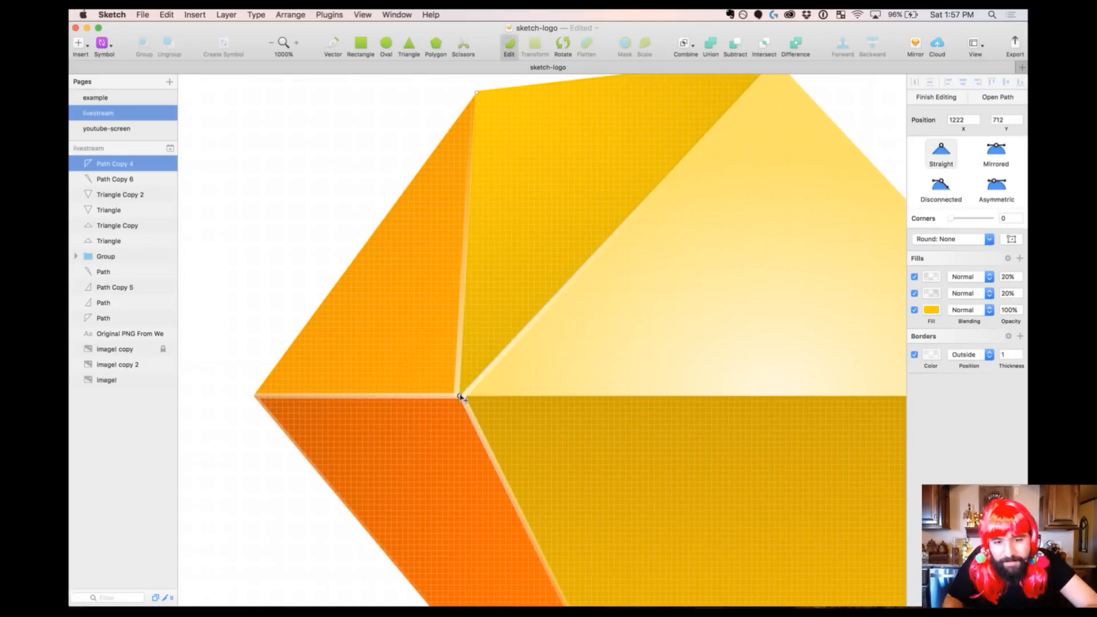
left_click(460, 397)
key("super+minus")
key("super+minus")
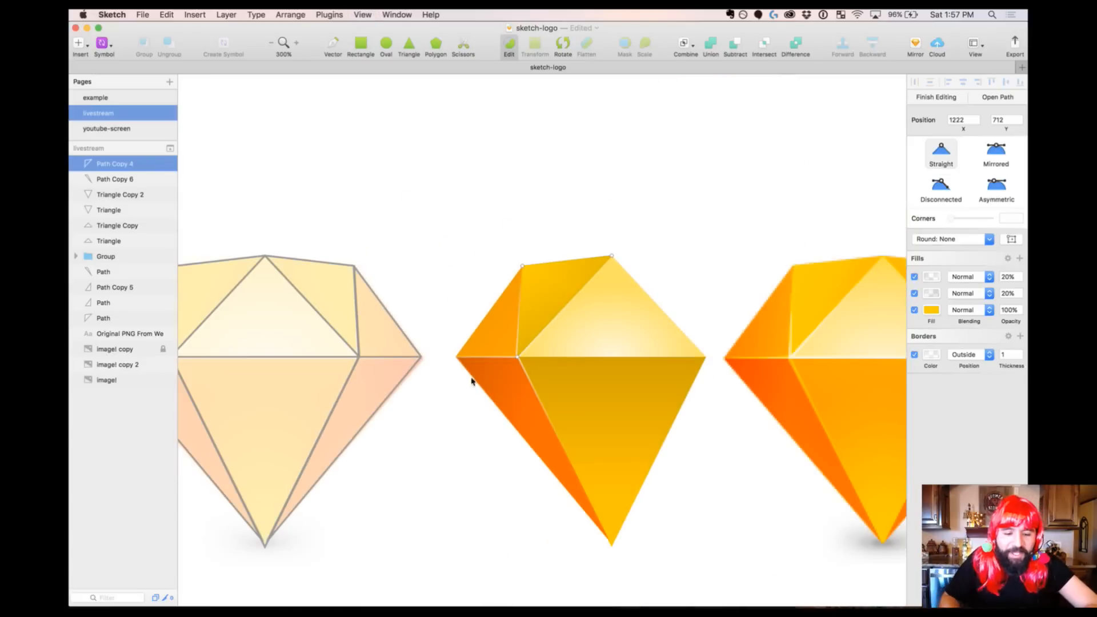
key("Escape")
left_click(484, 234)
Try the Inside position for the yellow upper facet's border, and undo the change
scroll(482, 234, "right", 5)
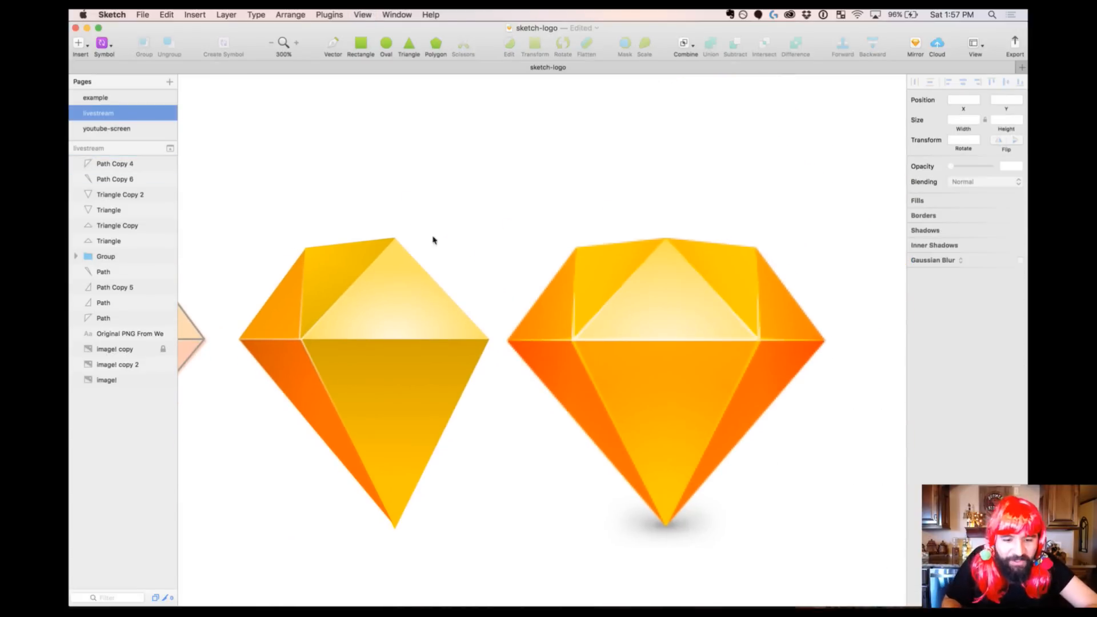
key("z")
left_click_drag(279, 198, 532, 503)
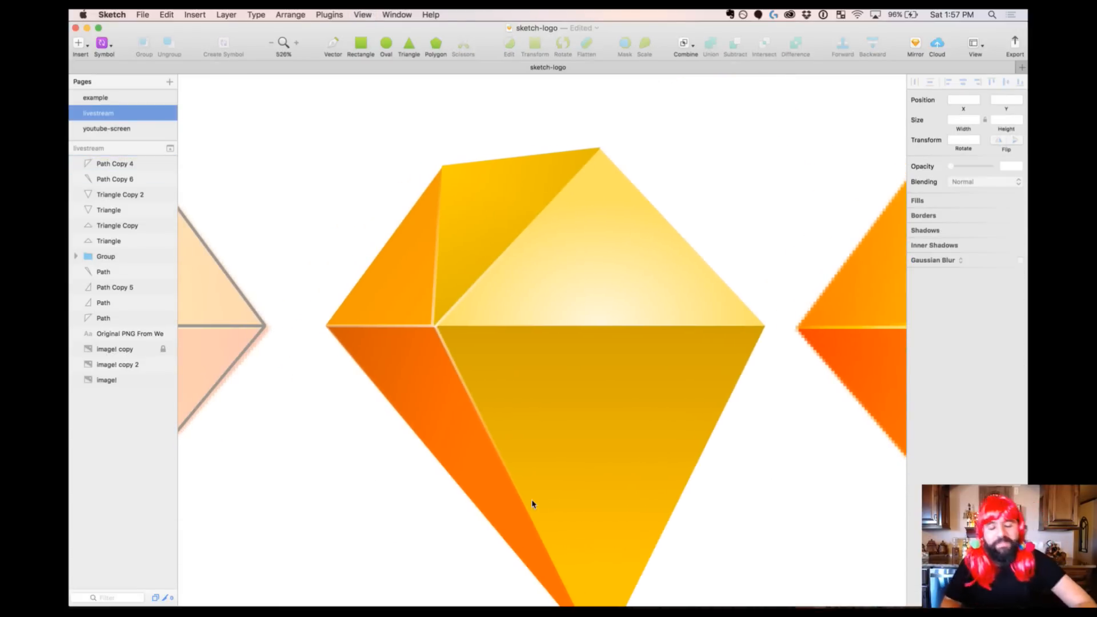
left_click(482, 252)
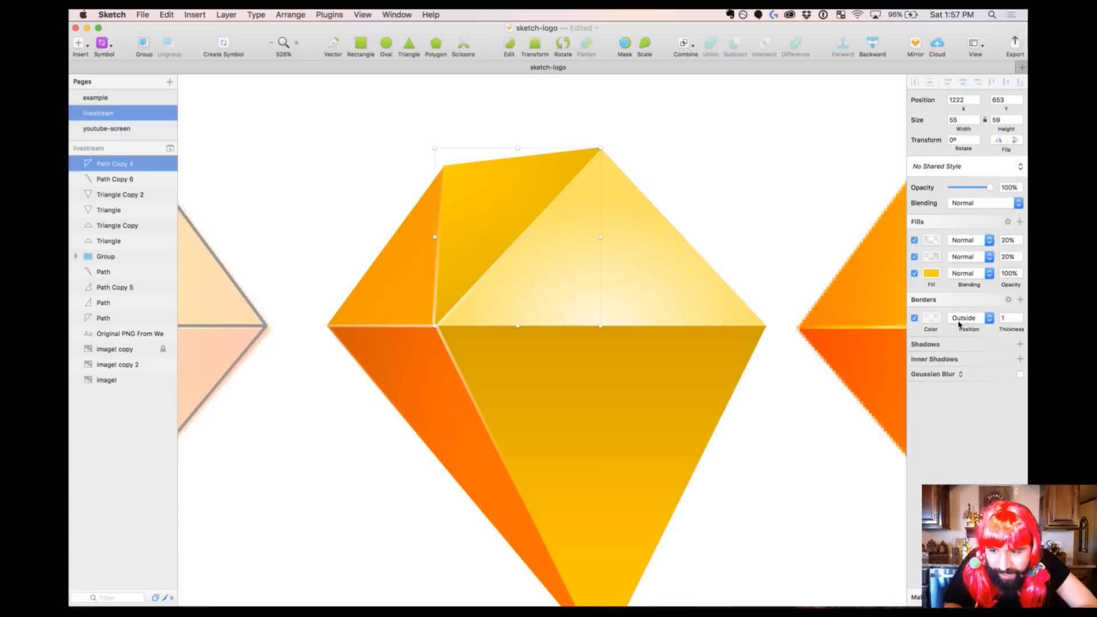
left_click(972, 321)
left_click(965, 297)
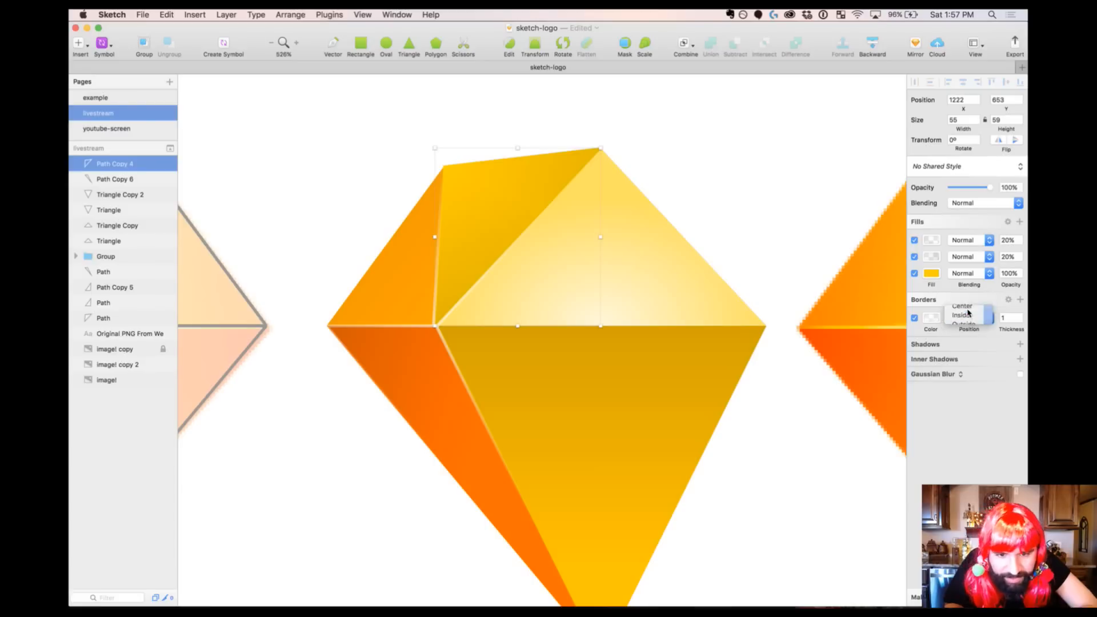
left_click_drag(416, 149, 574, 338)
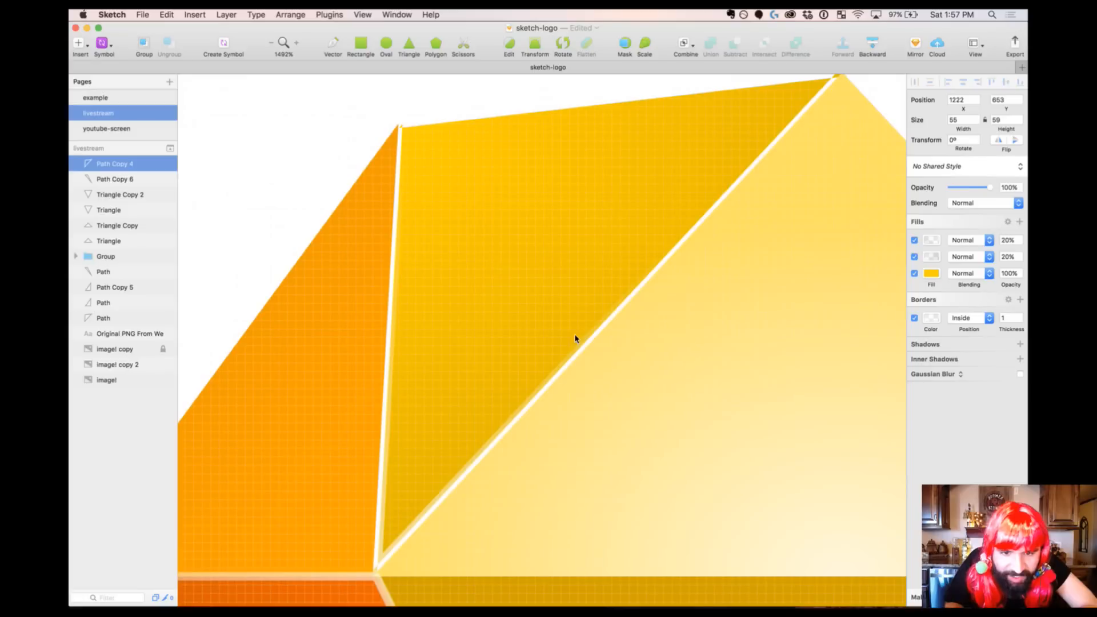
scroll(424, 438, "down", 5)
scroll(424, 438, "left", 2)
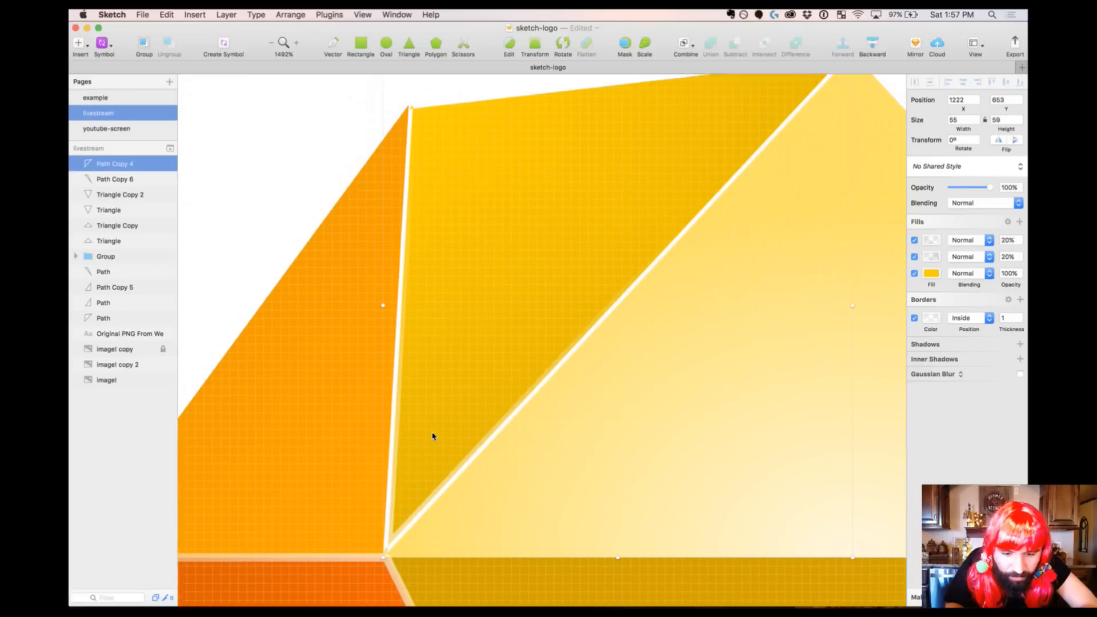
key("super+z")
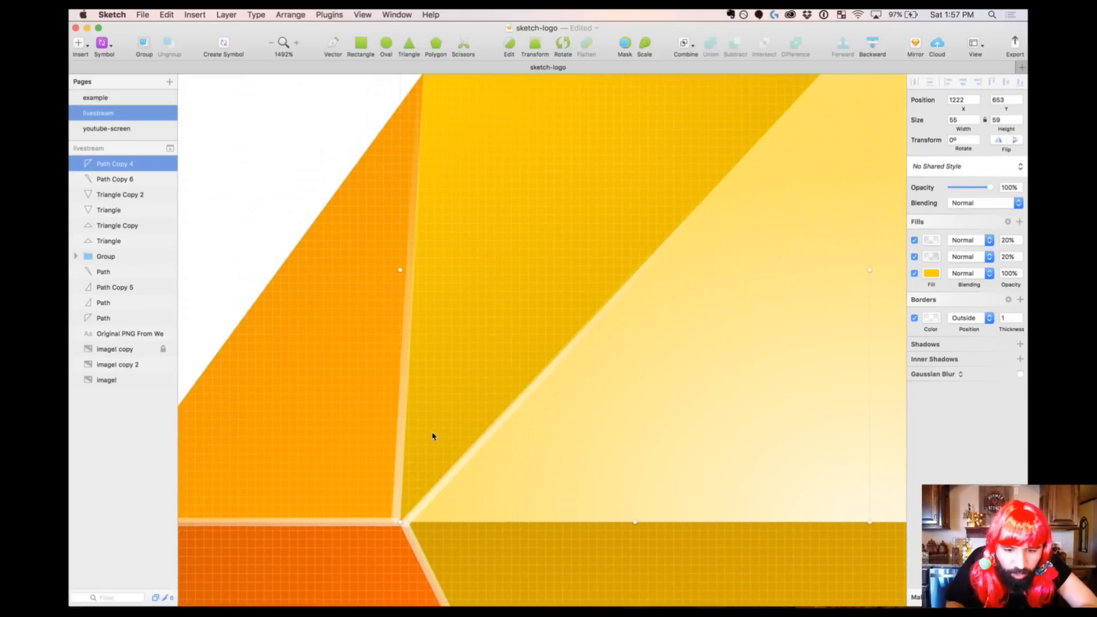
Set the alpha of the opaque stop in the yellow upper facet's border gradient to 80
key("super+minus")
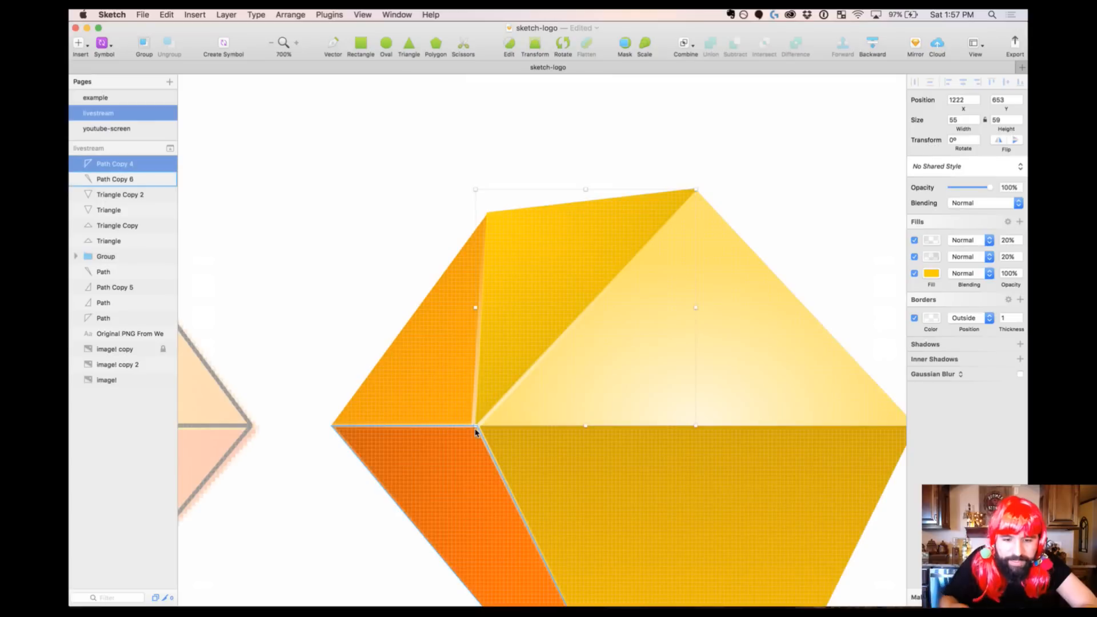
scroll(437, 355, "down", 2)
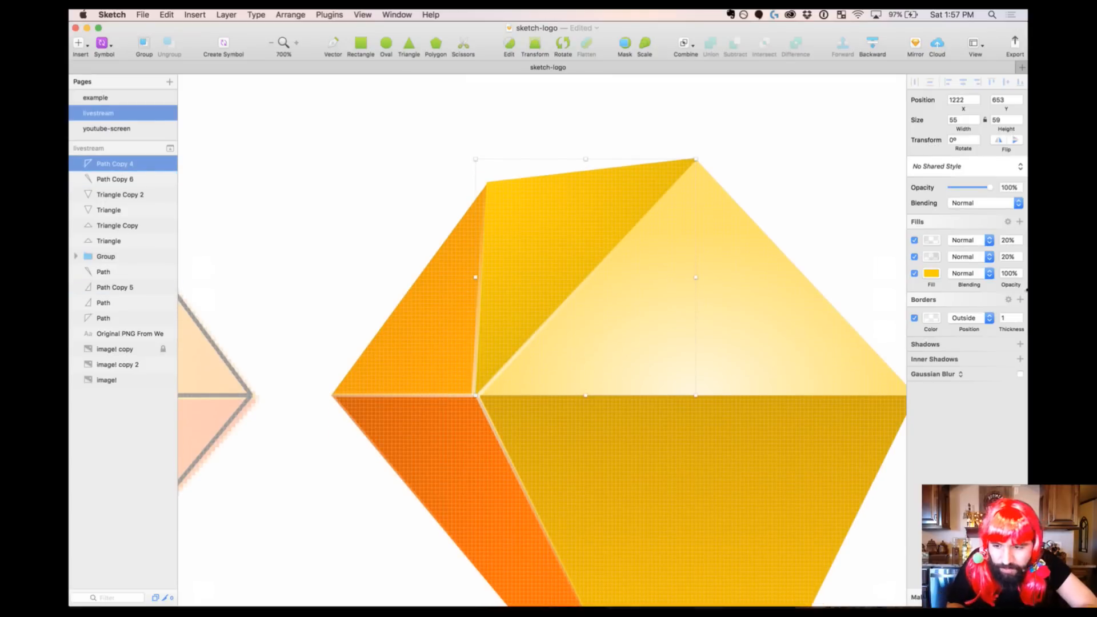
left_click(931, 318)
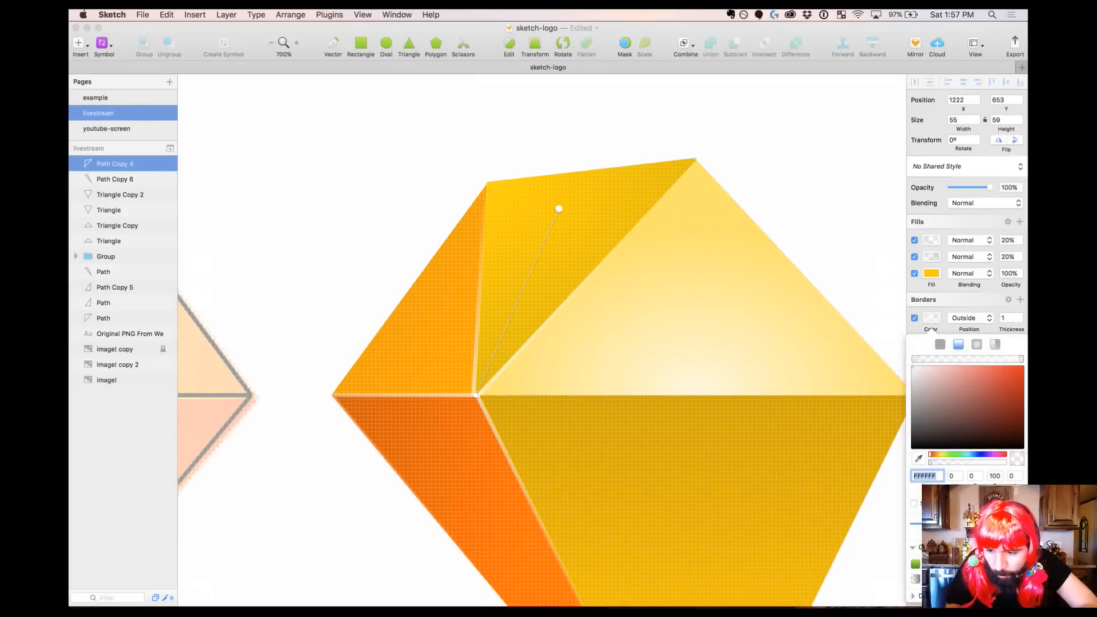
left_click(1021, 358)
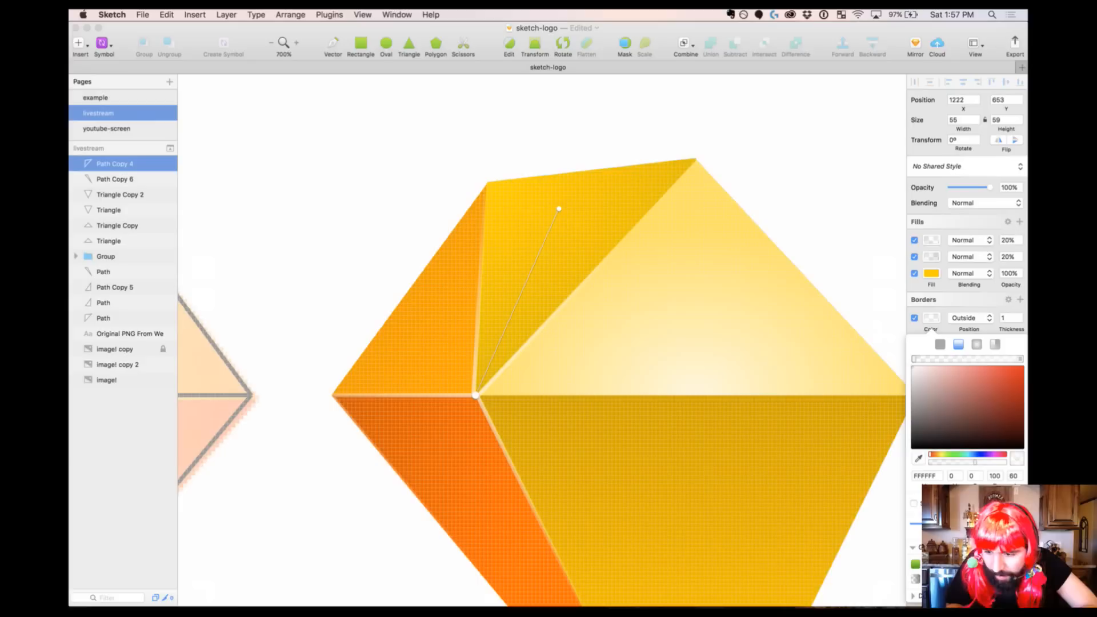
left_click(1011, 479)
type("8")
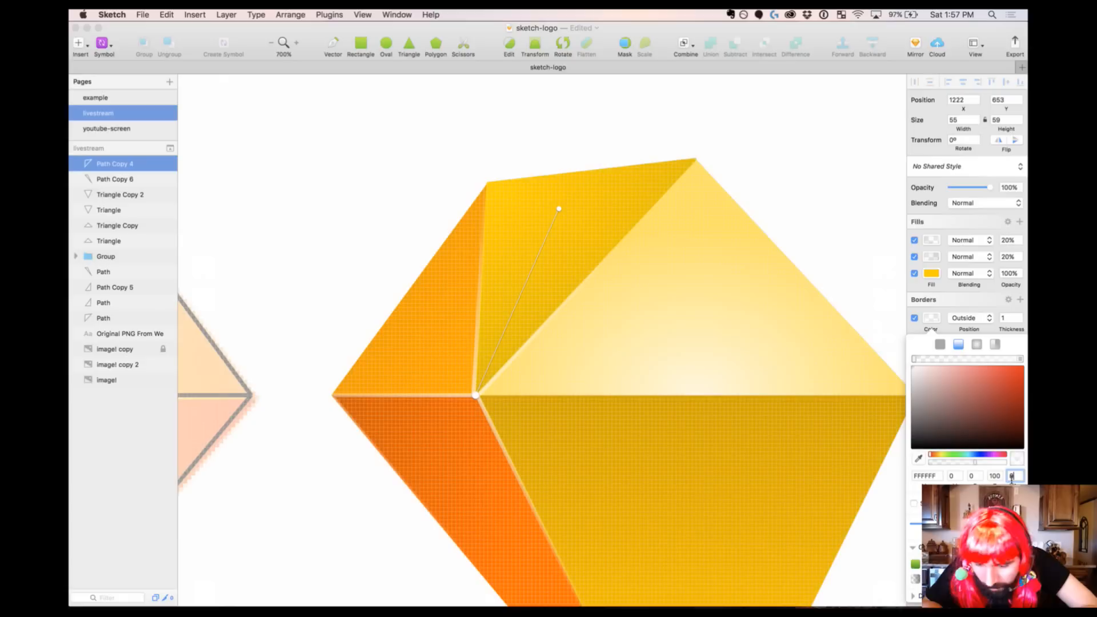
type("0")
key("Return")
left_click(391, 189)
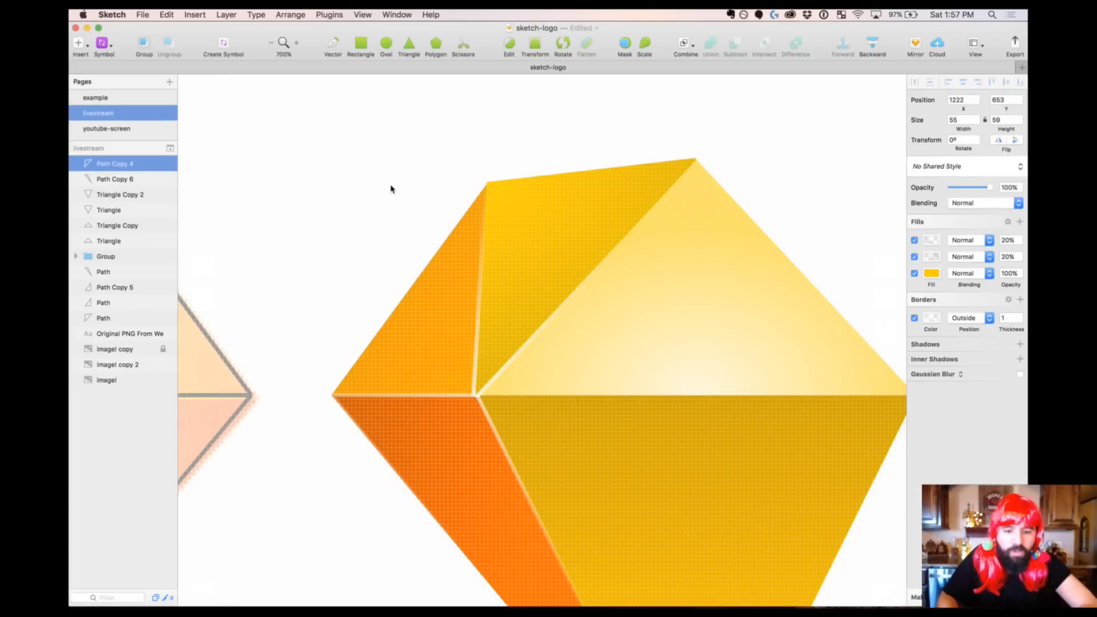
left_click(391, 188)
Set the border joins of the yellow upper facet to round, comparing them with the miter join
left_click(525, 248)
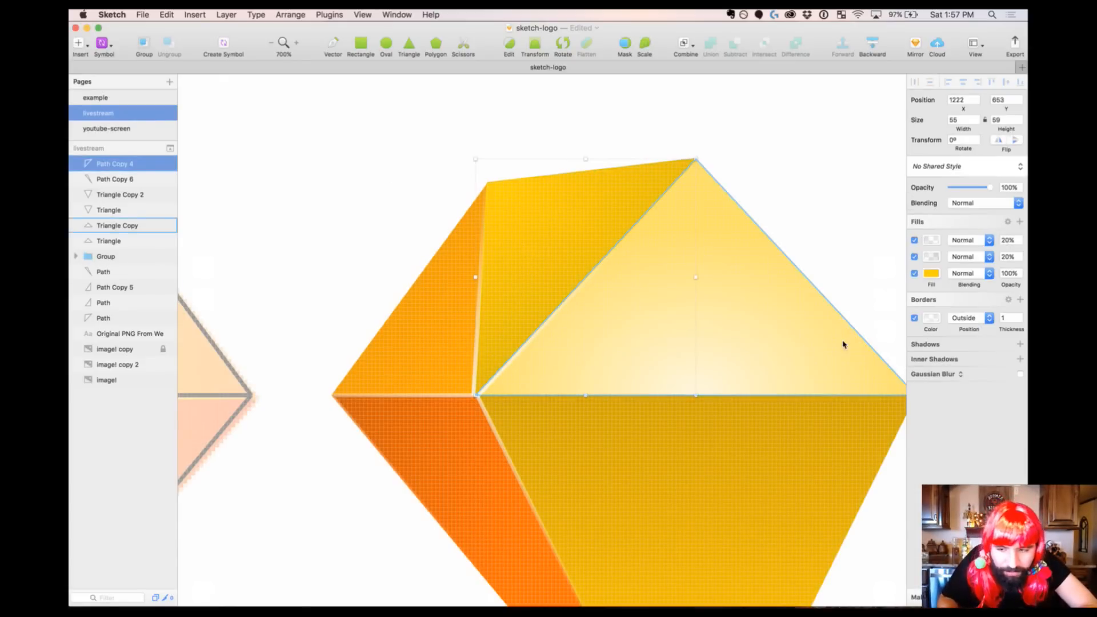
left_click(1007, 299)
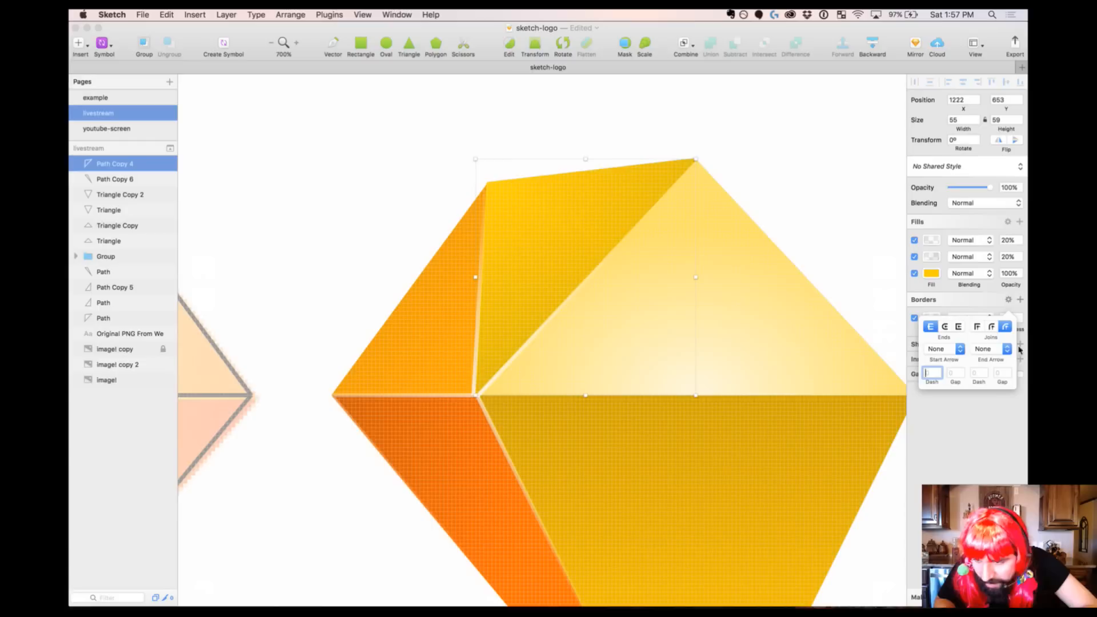
left_click(991, 327)
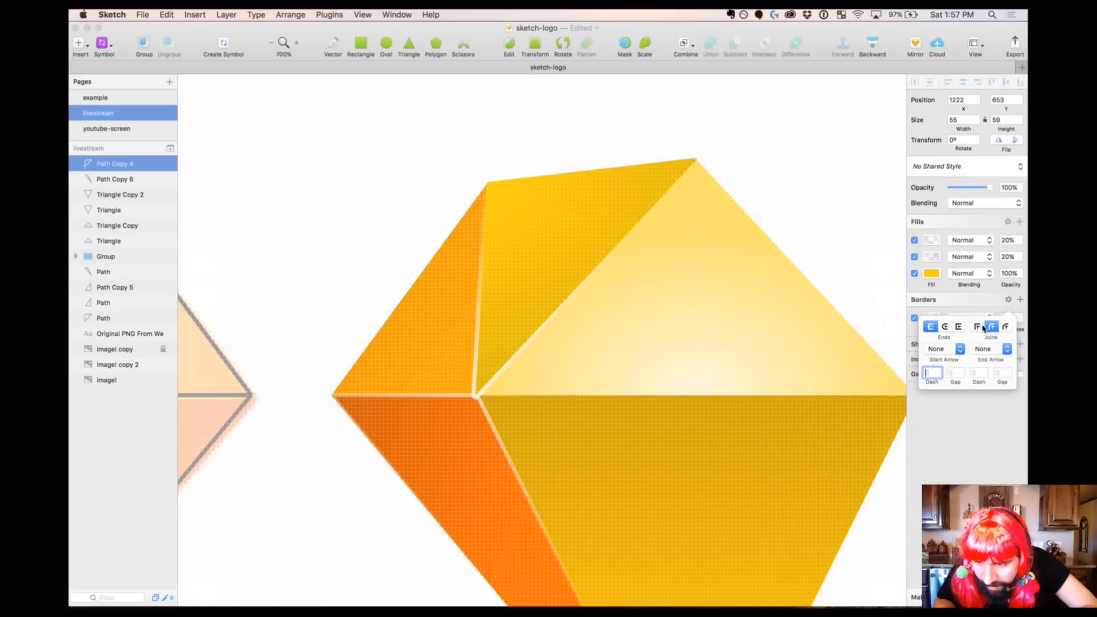
left_click(977, 326)
left_click(991, 327)
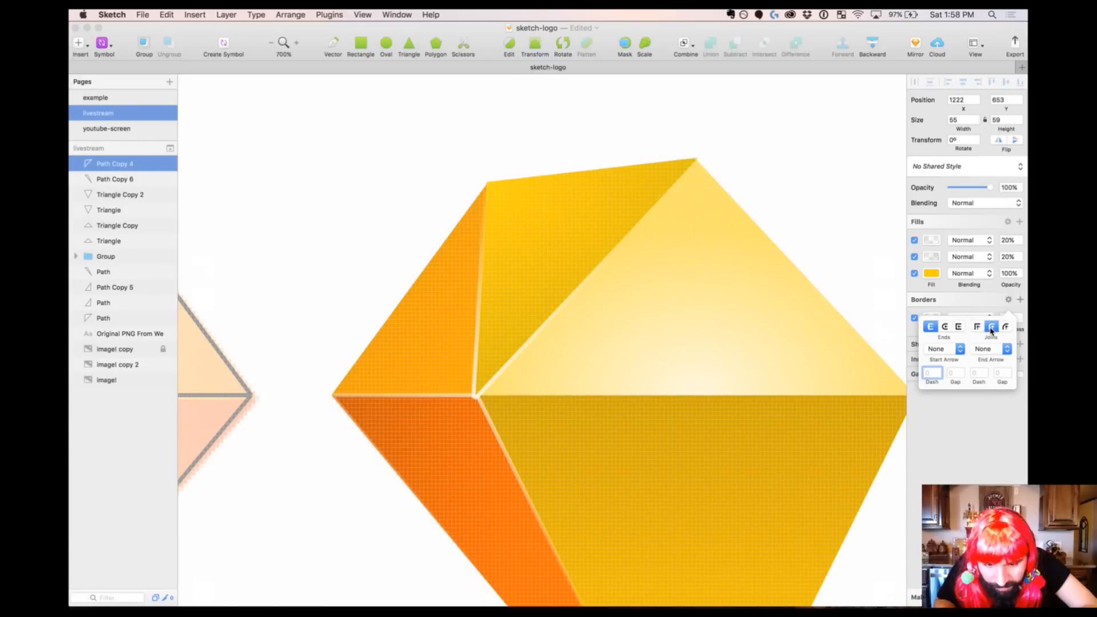
left_click(390, 160)
left_click(550, 249)
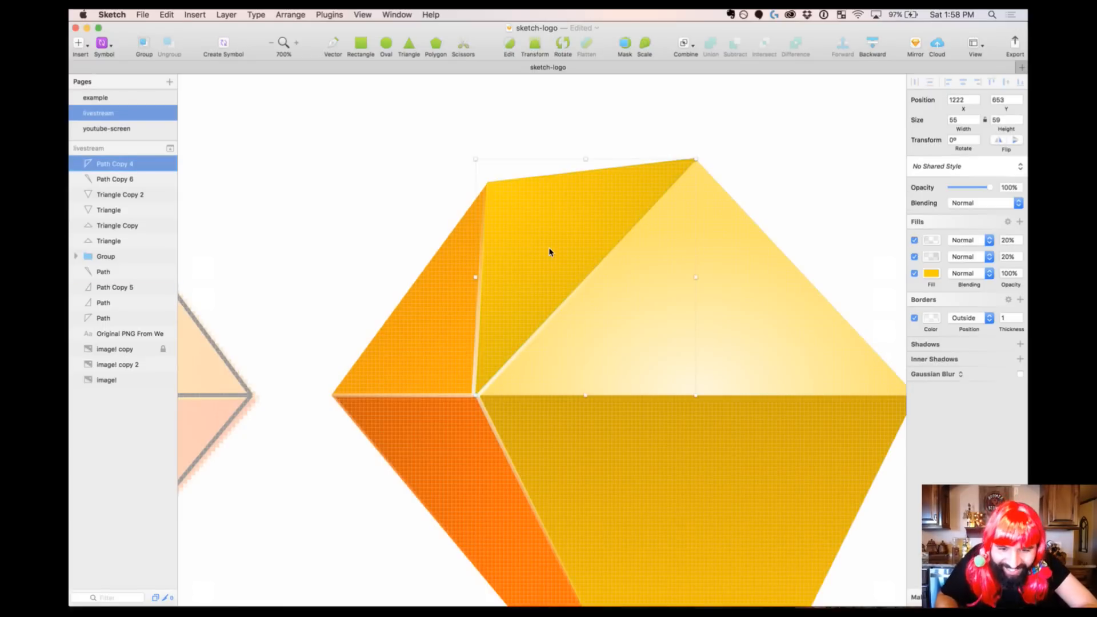
Set the alpha of the opaque stop in the yellow upper facet's border gradient to 100
left_click(929, 318)
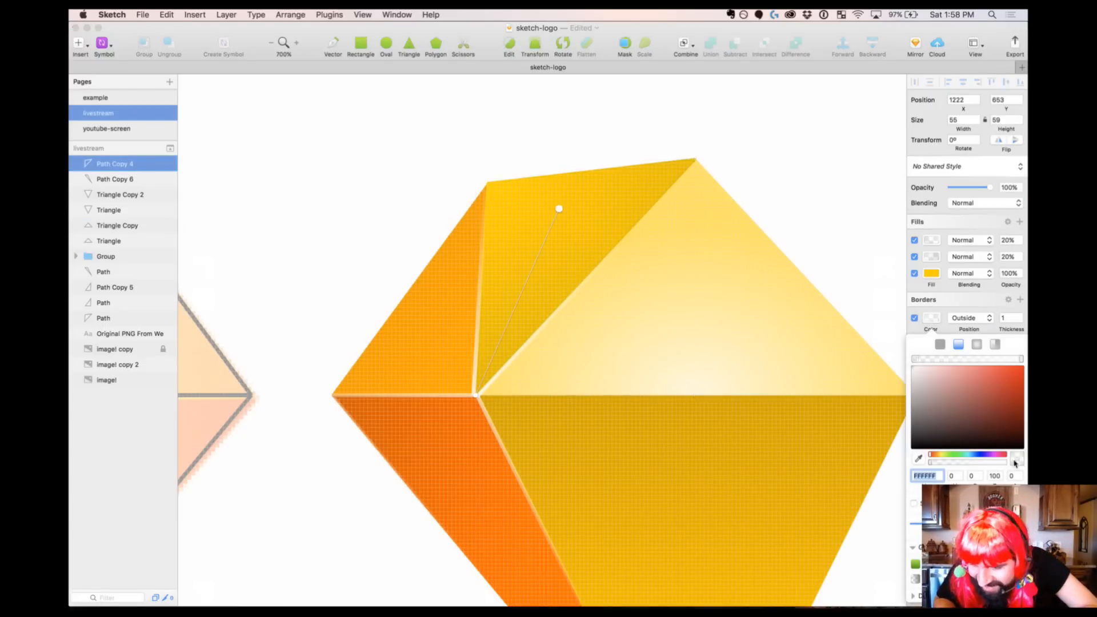
left_click(1020, 359)
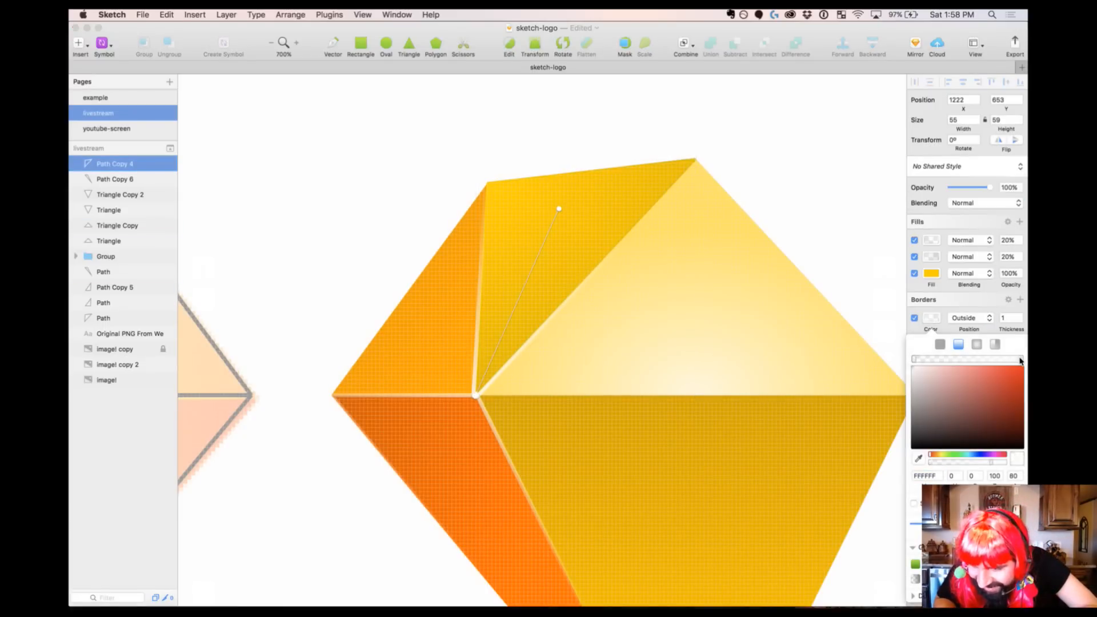
left_click(1010, 480)
type("100")
key("Return")
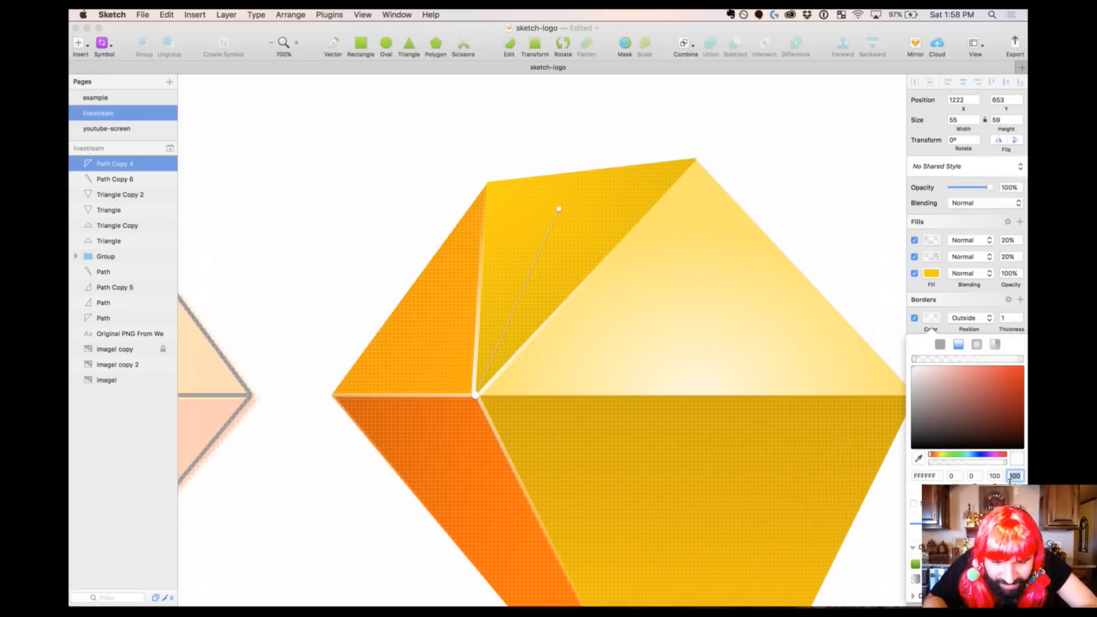
key("Escape")
key("Escape")
Try shortening the yellow upper facet's border gradient by moving its transparent end toward the lowest corner, and undo the change
scroll(439, 349, "right", 10)
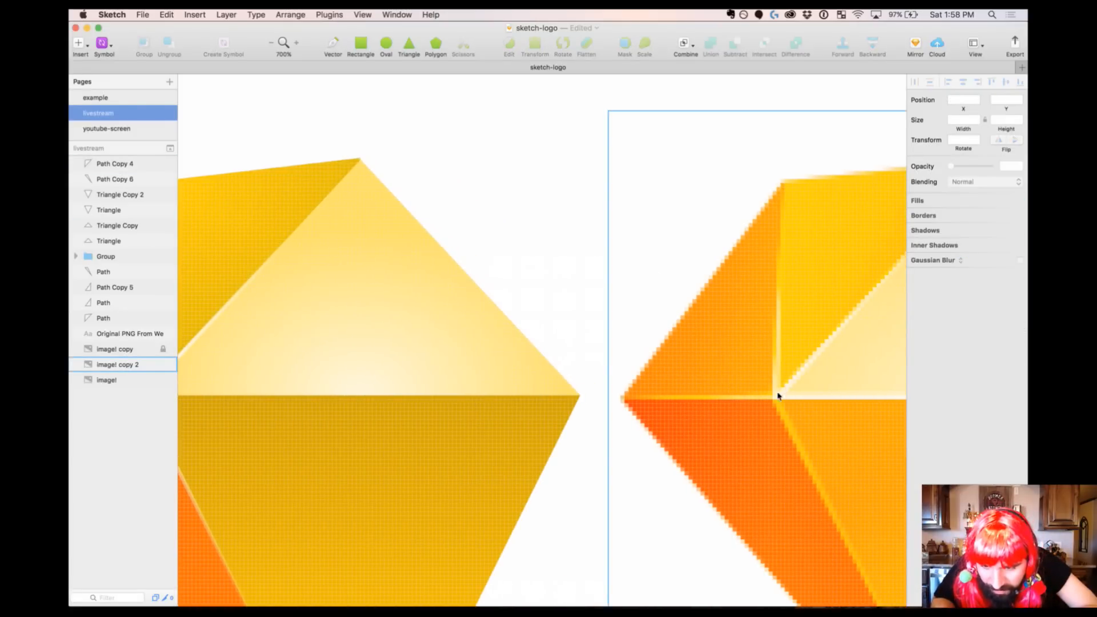
scroll(455, 385, "left", 8)
left_click(375, 368)
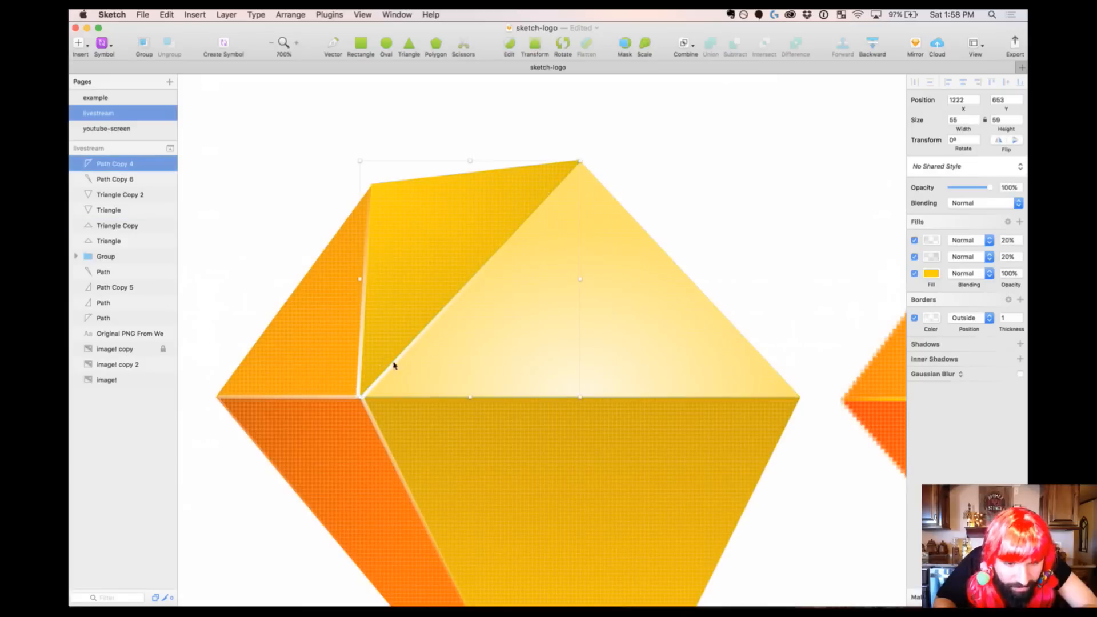
left_click(931, 318)
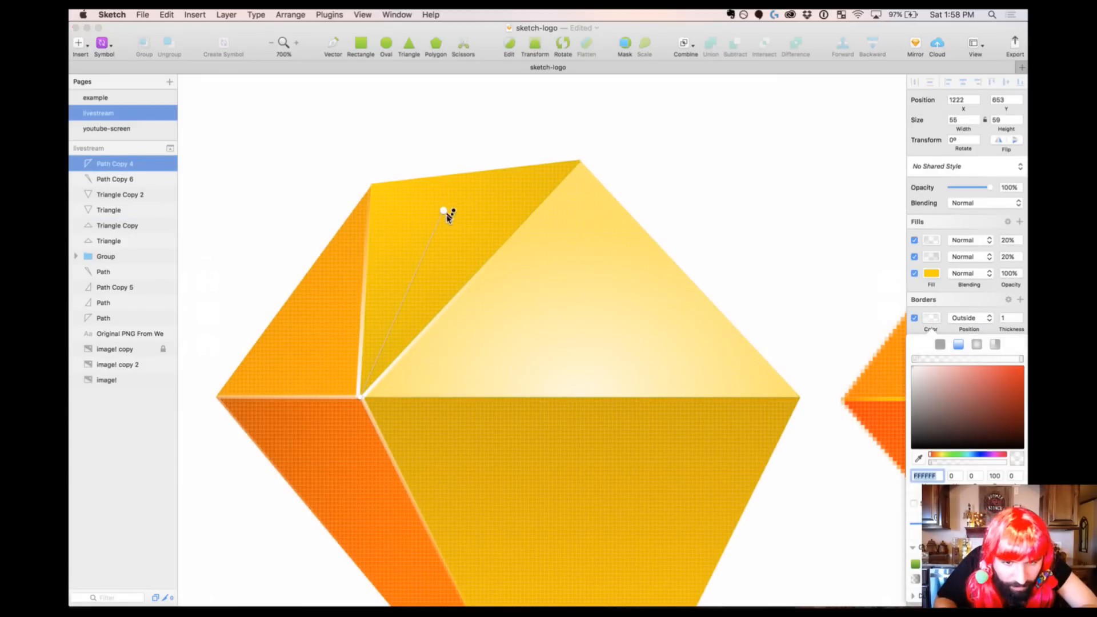
left_click_drag(445, 209, 413, 256)
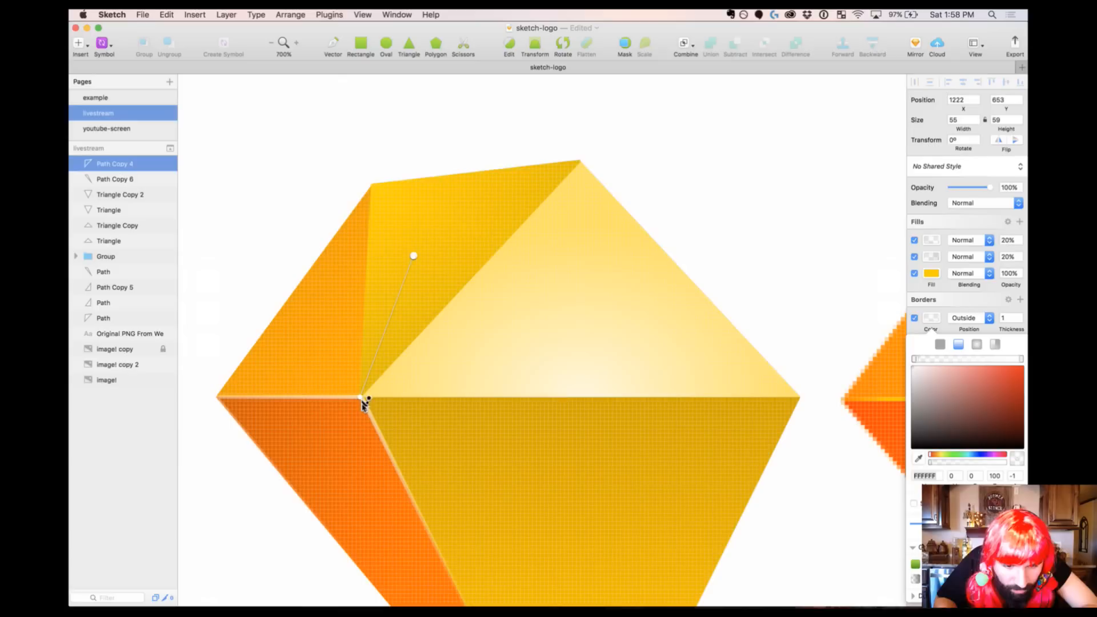
key("Escape")
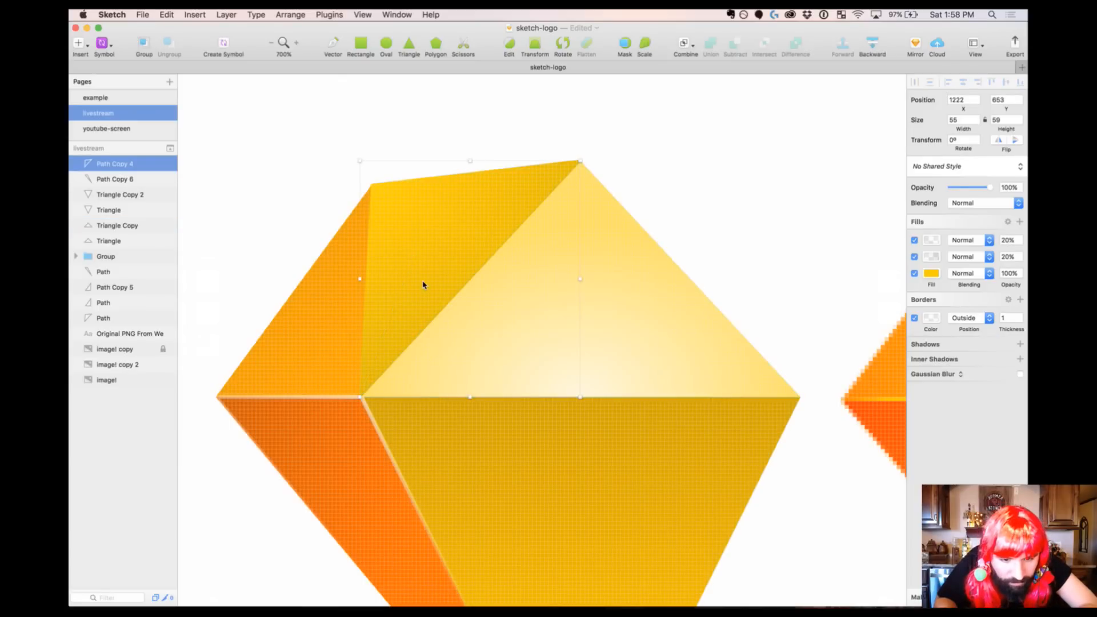
left_click(526, 94)
key("super+z")
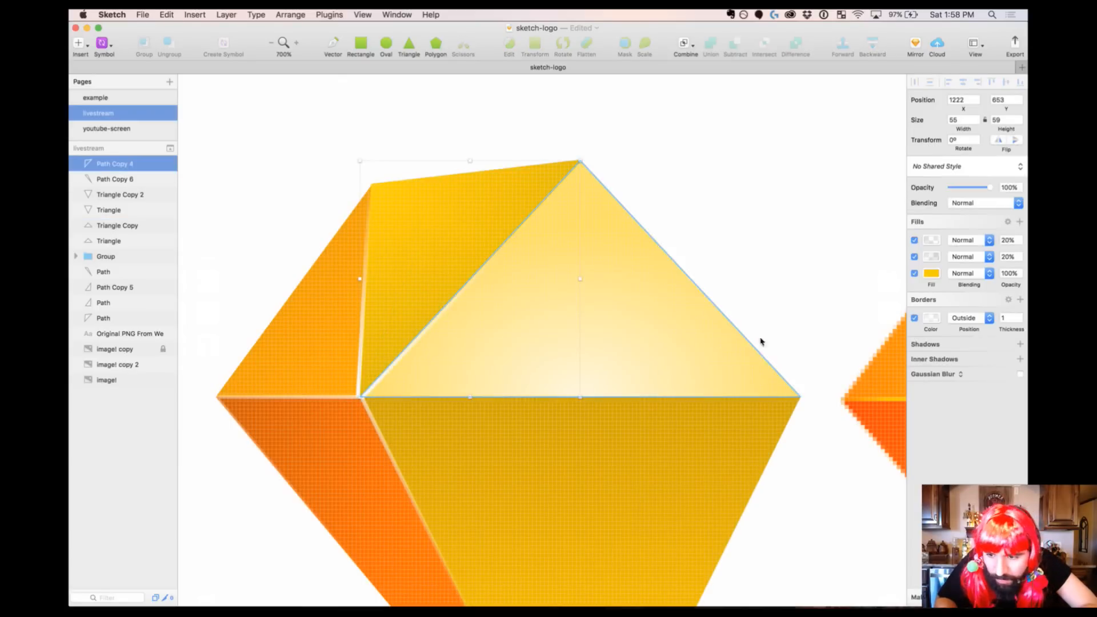
Extend the opaque end of the yellow upper facet's border gradient past its lowest corner and shift the transparent end slightly left
left_click(936, 318)
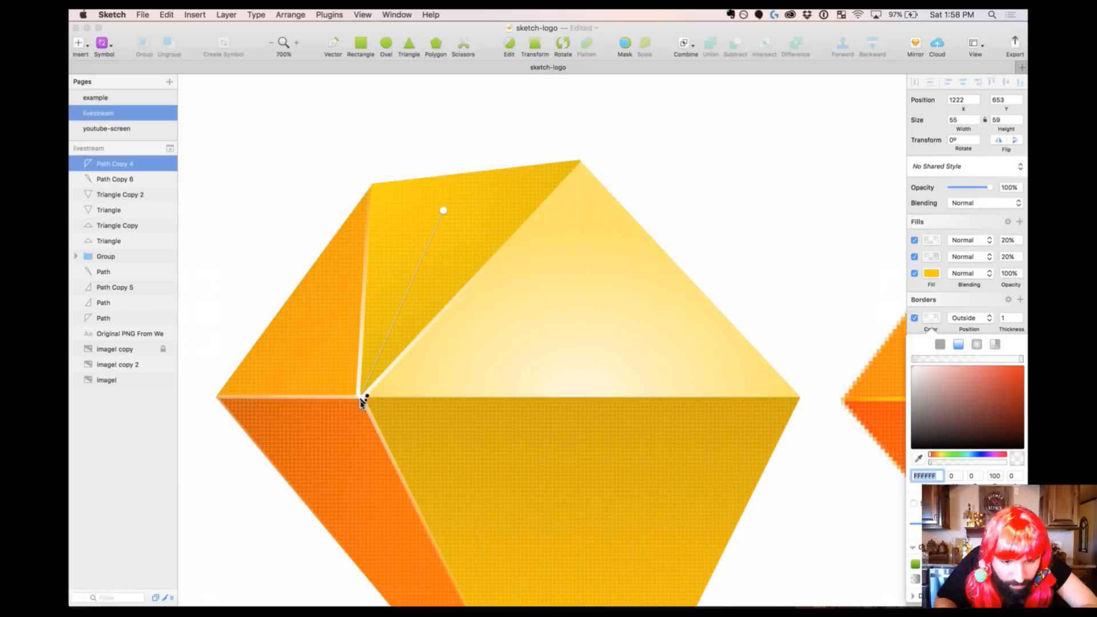
left_click_drag(361, 399, 344, 439)
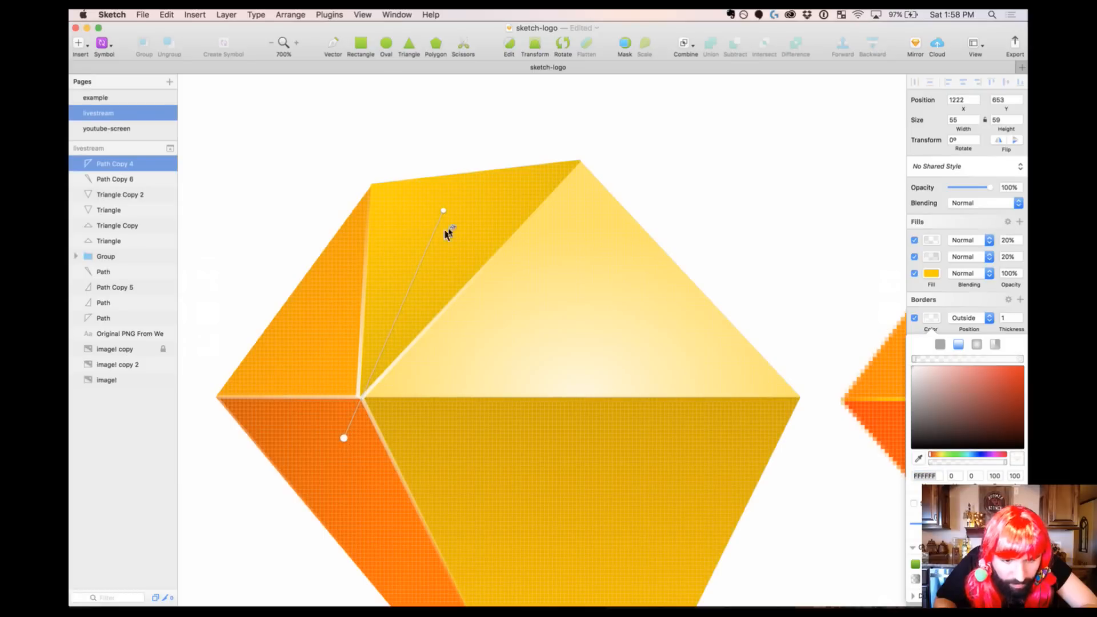
left_click_drag(443, 211, 434, 209)
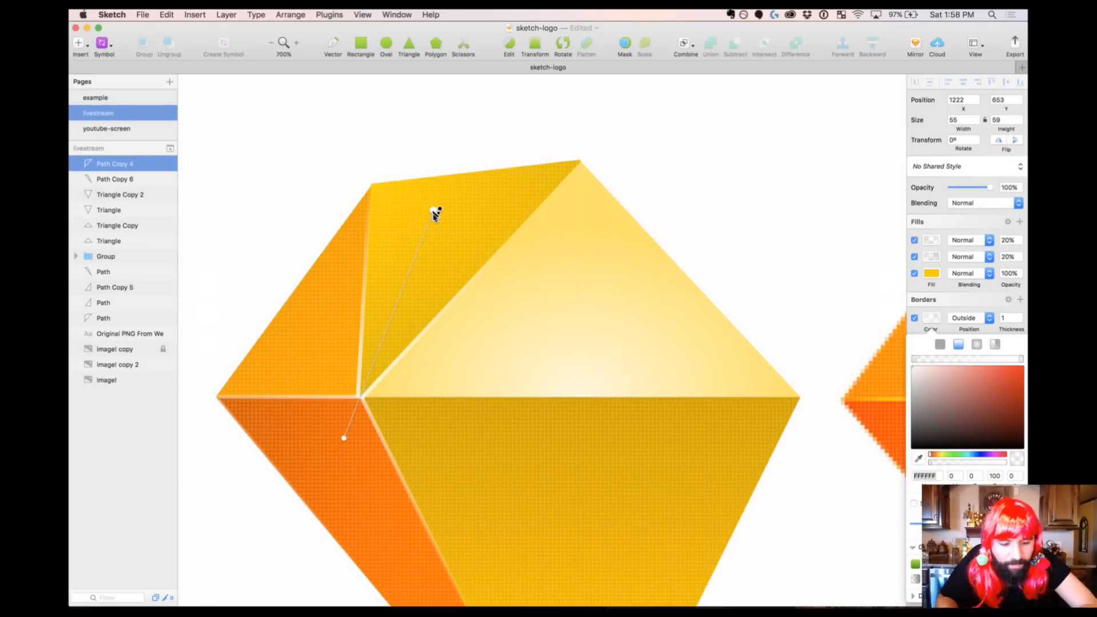
left_click(450, 119)
Enable a border on the large lower yellow triangle and apply the saved white-to-transparent linear gradient to it
scroll(451, 121, "down", 5)
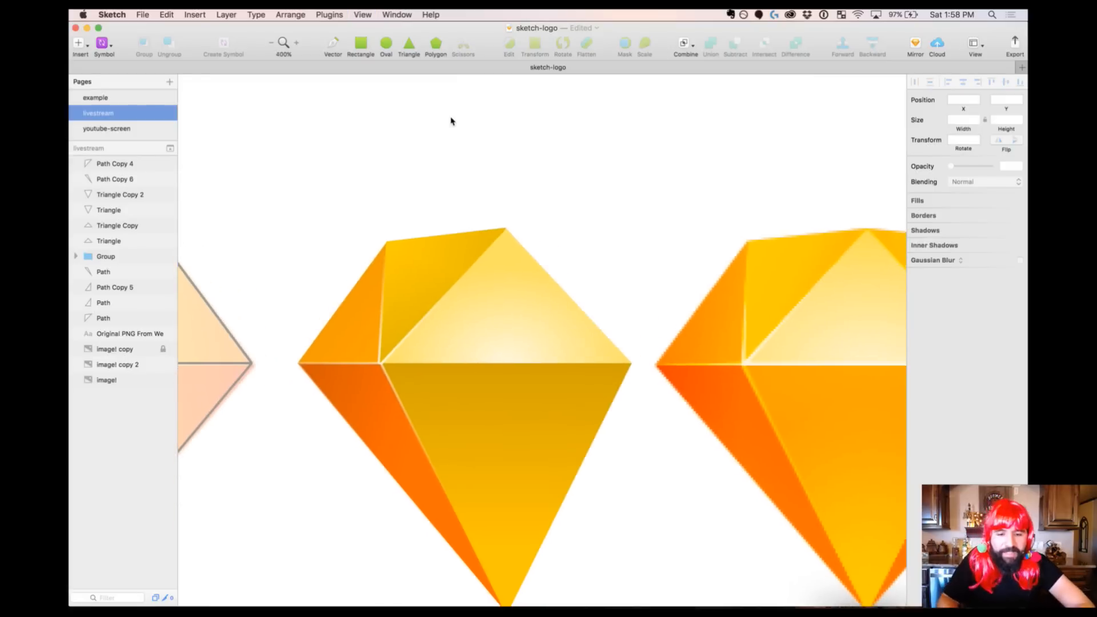
scroll(543, 375, "right", 5)
left_click(501, 387)
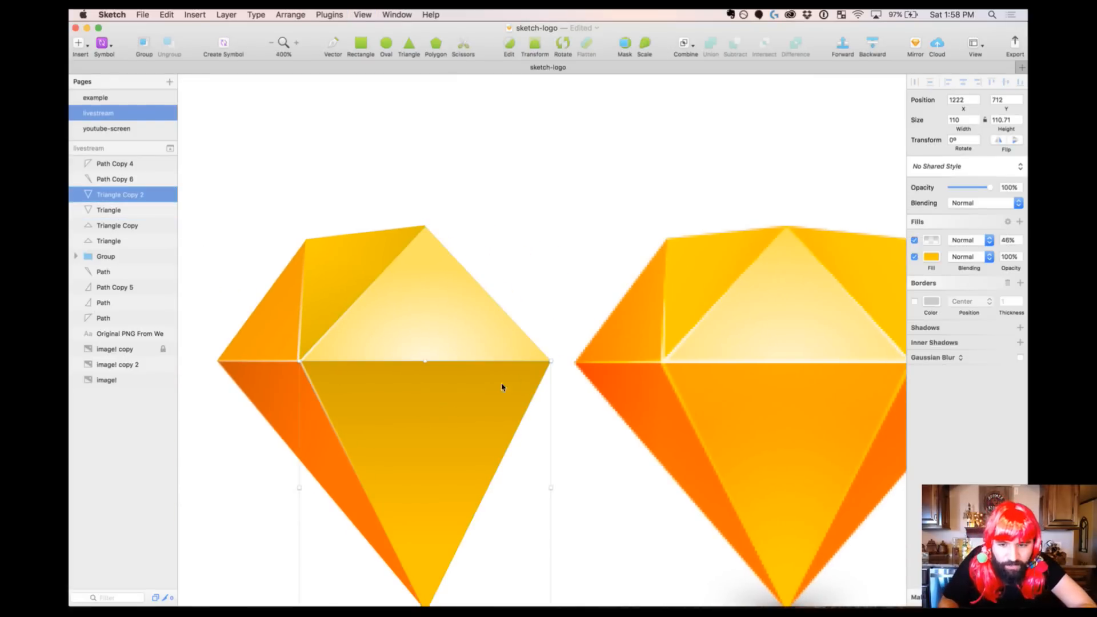
left_click(438, 311)
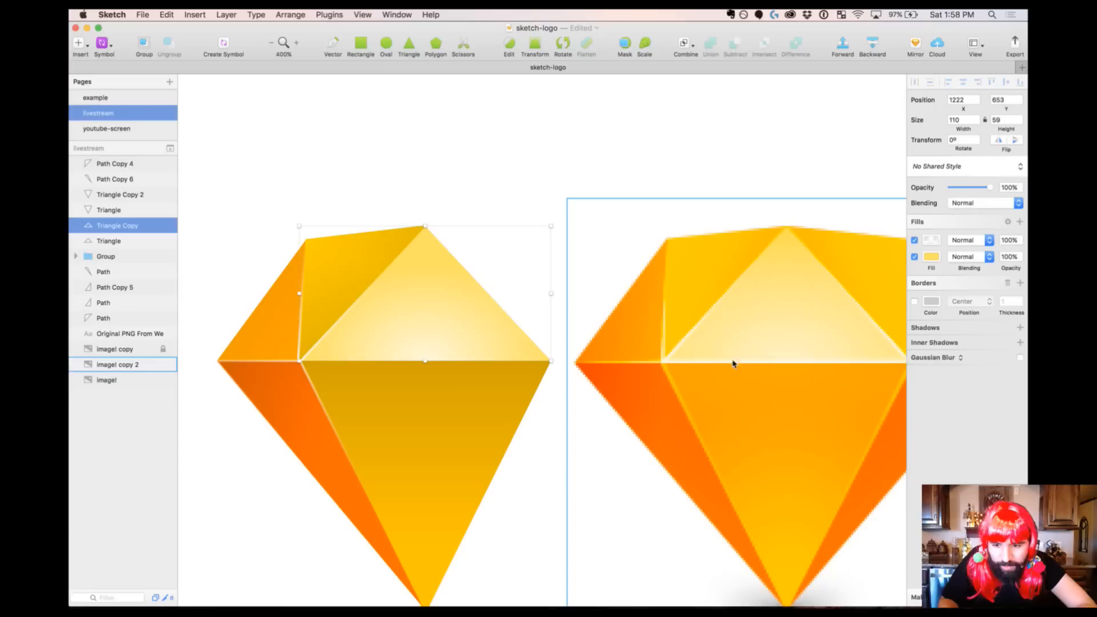
left_click(431, 403)
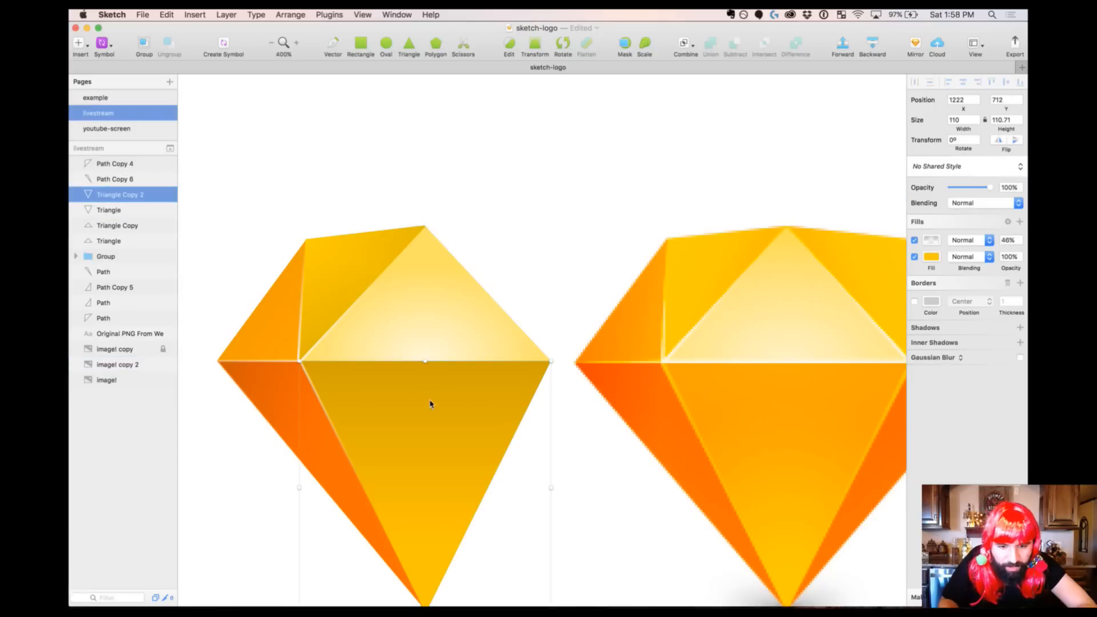
left_click(914, 301)
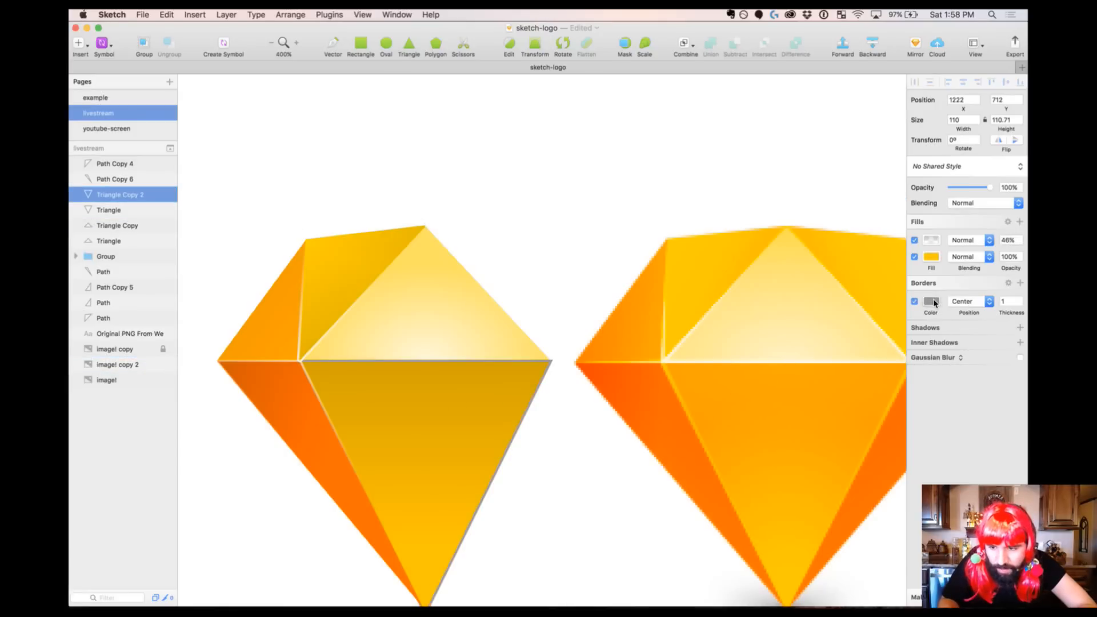
left_click(931, 301)
left_click(957, 328)
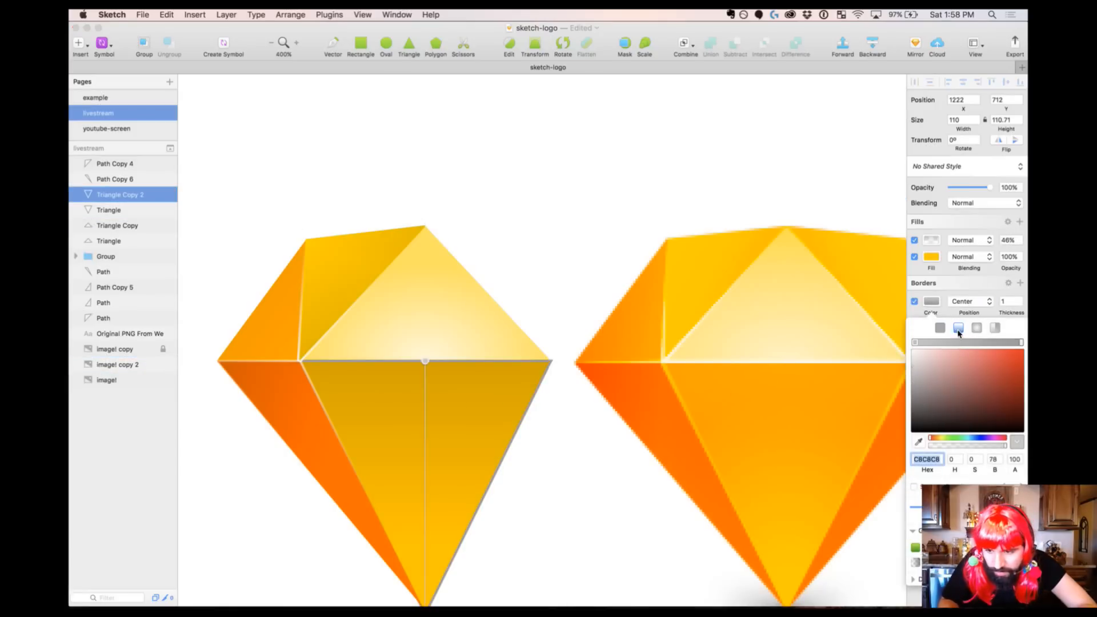
left_click(930, 562)
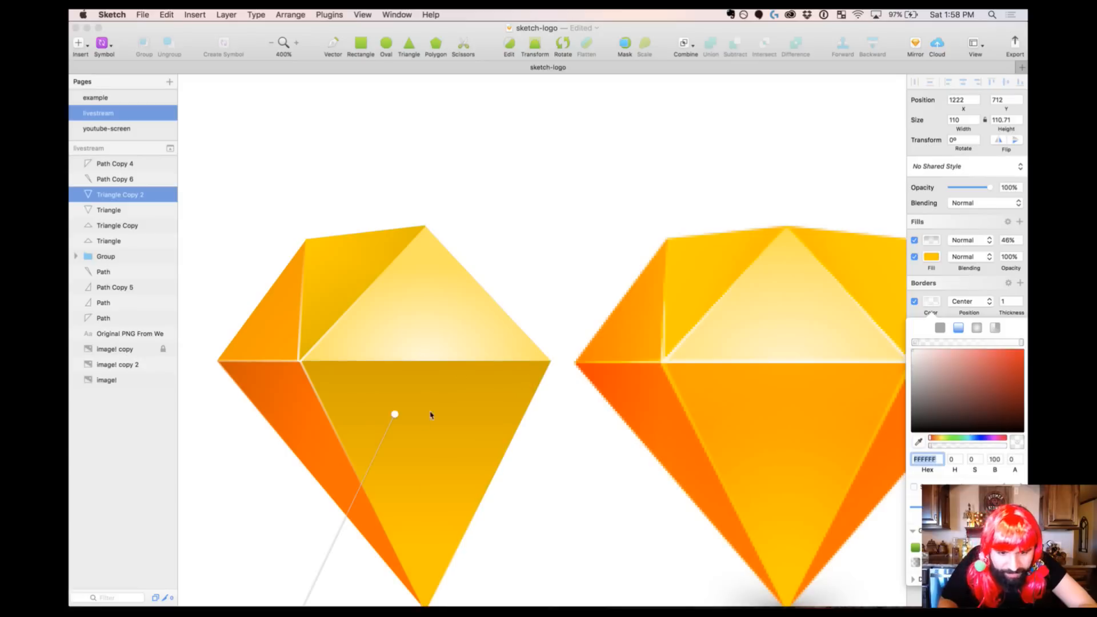
Align the lower yellow triangle's border gradient vertically, from opaque just above its top edge to transparent about two thirds down
left_click_drag(393, 414, 423, 344)
scroll(443, 246, "down", 5)
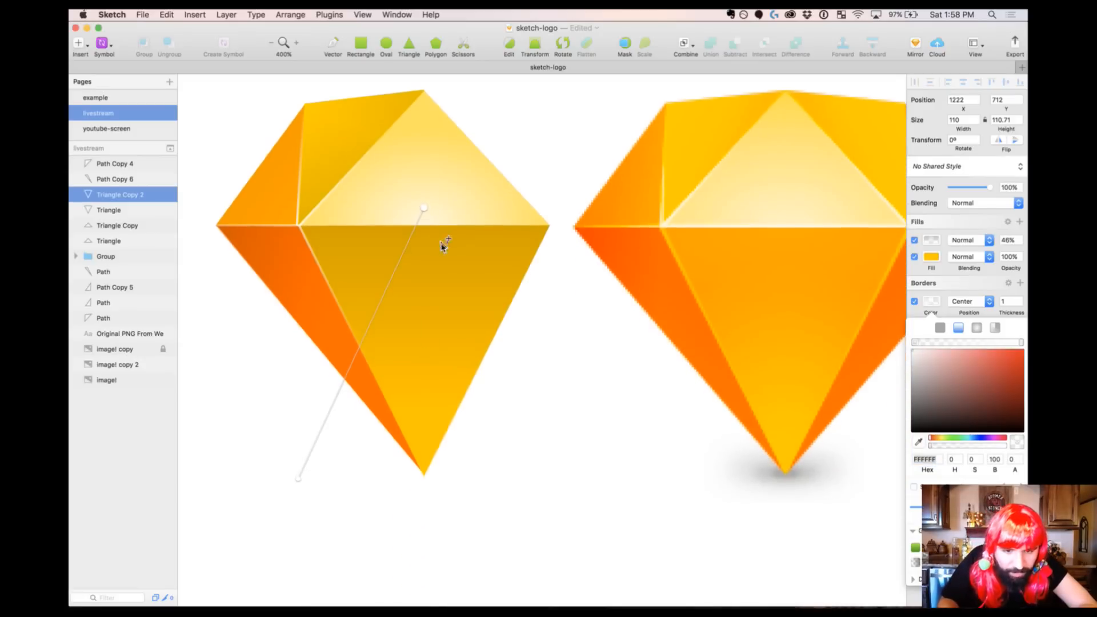
left_click_drag(298, 478, 445, 374)
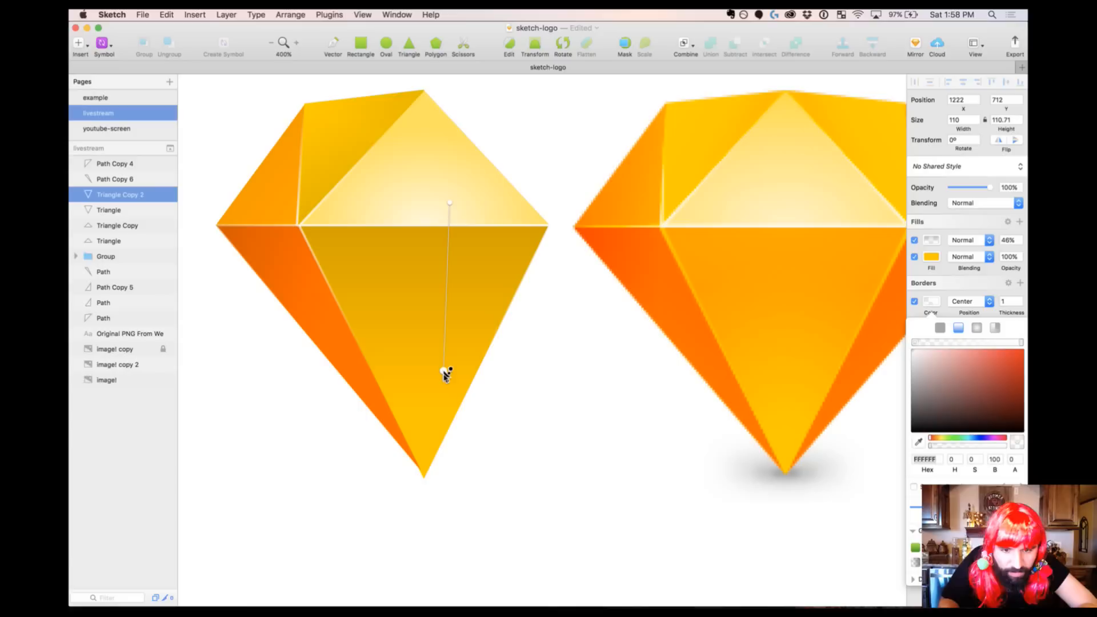
left_click(449, 207)
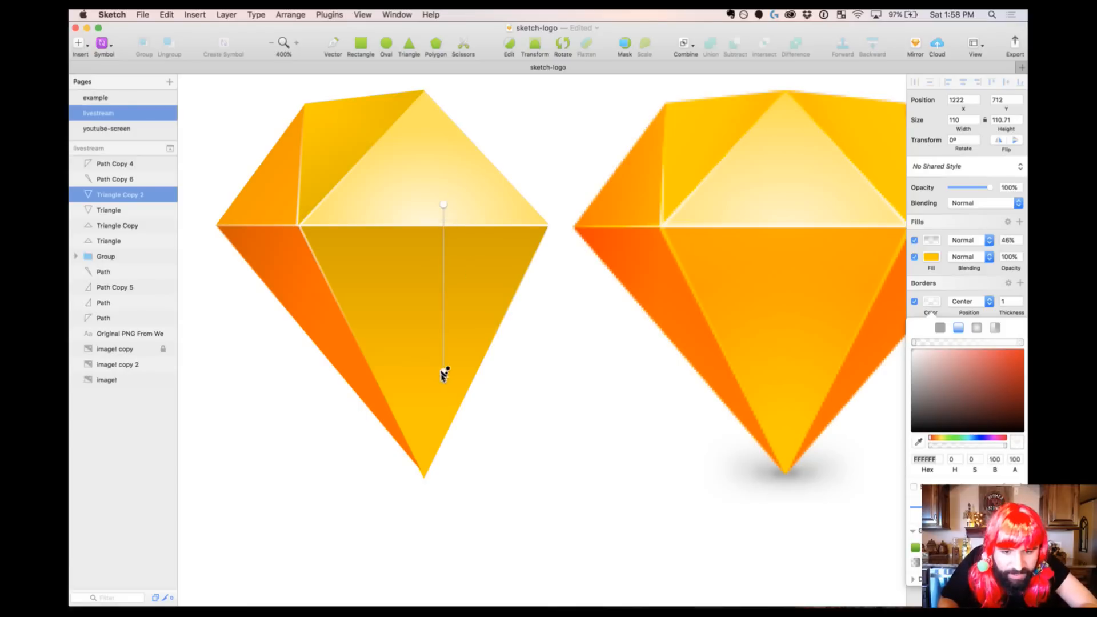
left_click_drag(444, 371, 444, 394)
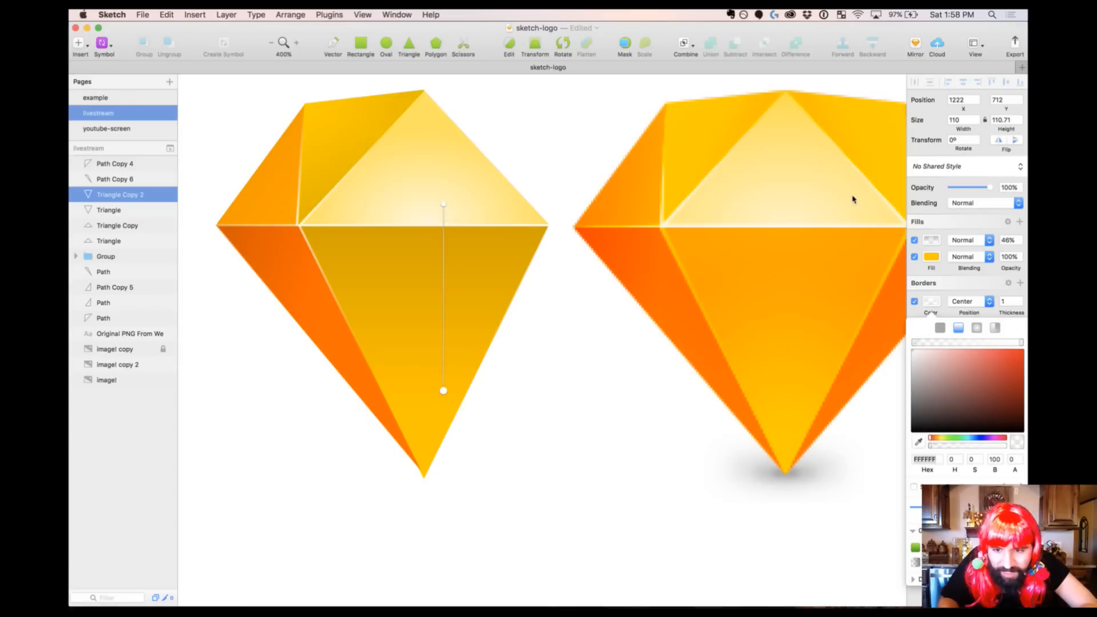
scroll(853, 199, "right", 2)
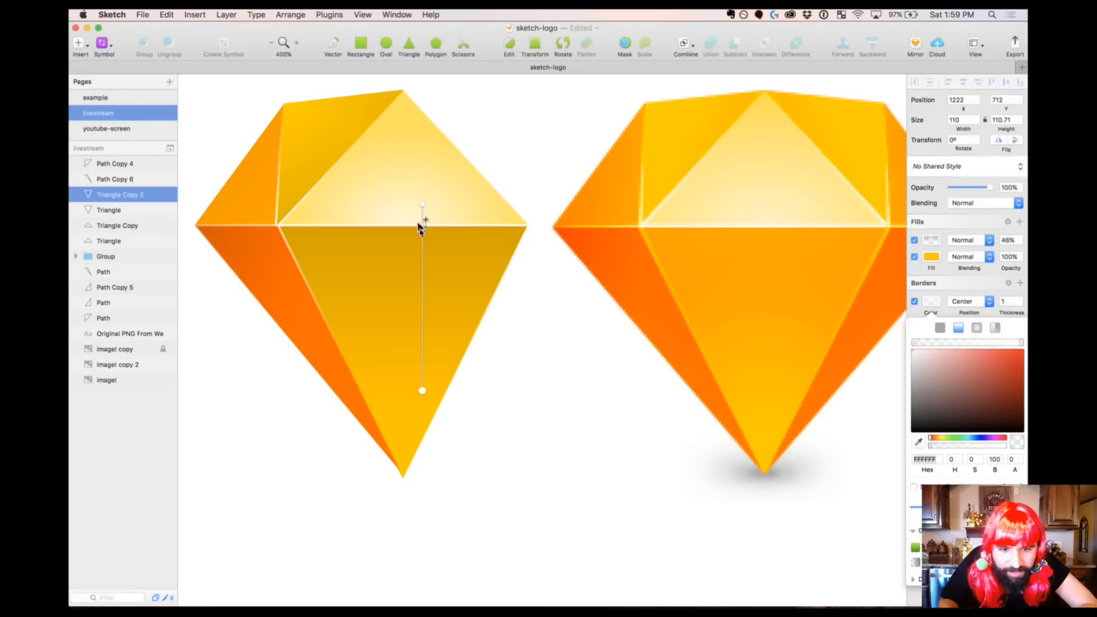
left_click(512, 150)
left_click(512, 150)
Move the reference diamond image to the right, away from the vector diamond
scroll(511, 143, "right", 5)
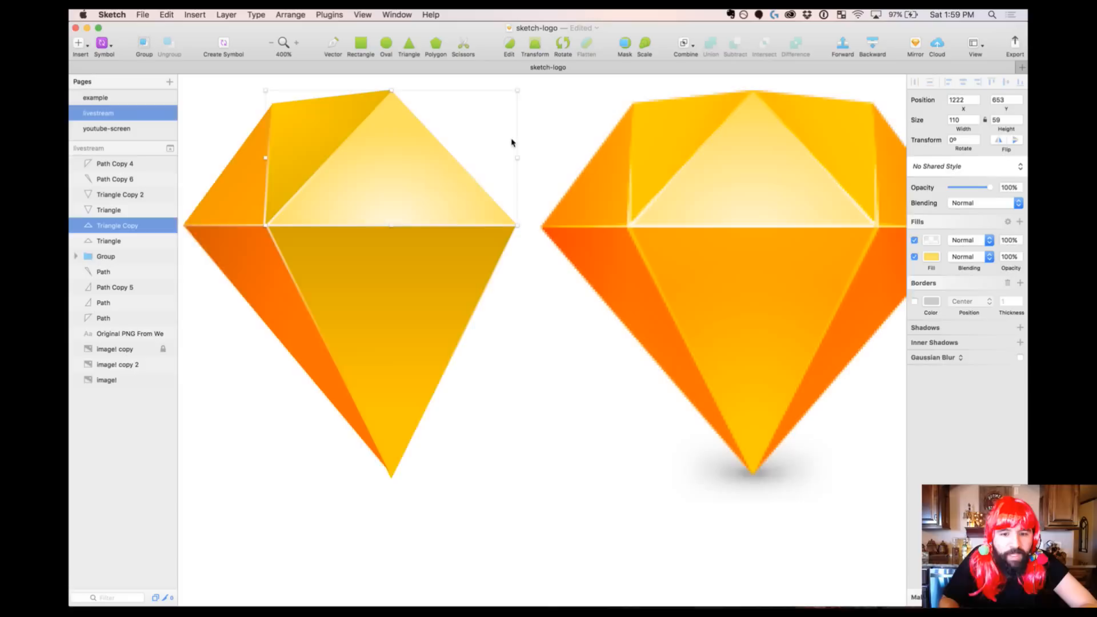
key("super+minus")
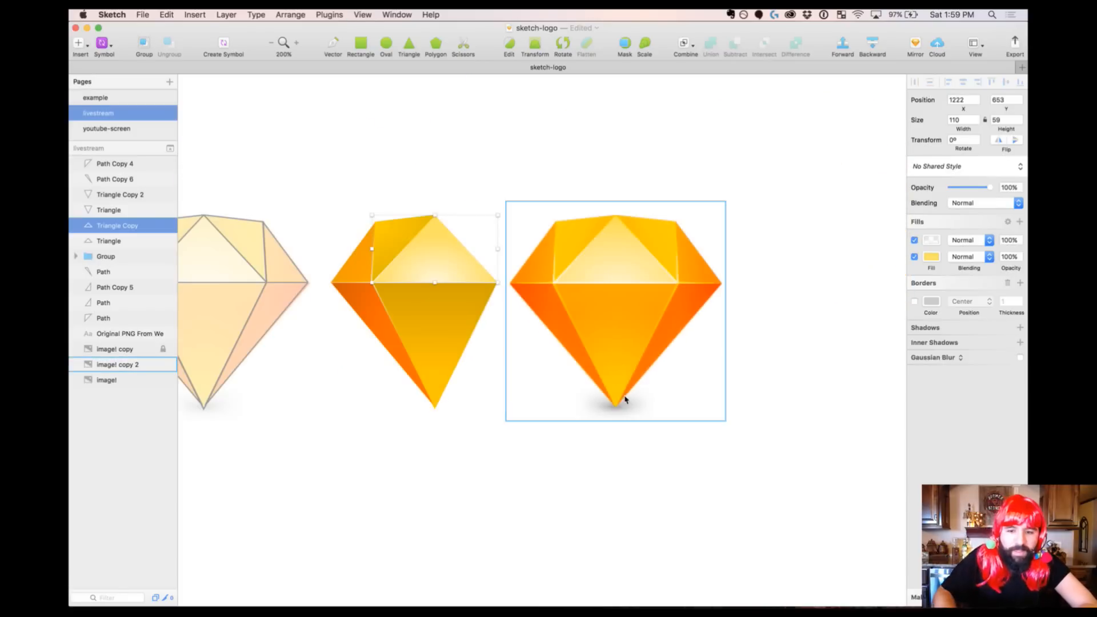
left_click_drag(630, 273, 777, 301)
Try grouping the left facets with the light upper triangle and moving the group, and undo the move and grouping
left_click_drag(368, 190, 368, 279)
key("super+g")
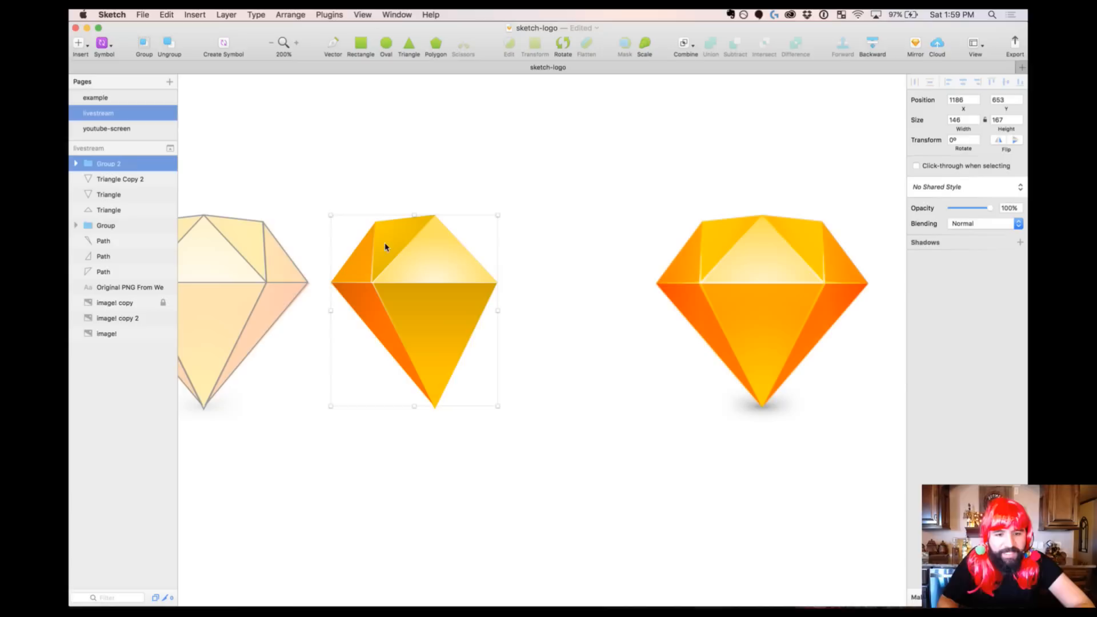
left_click_drag(397, 249, 352, 204)
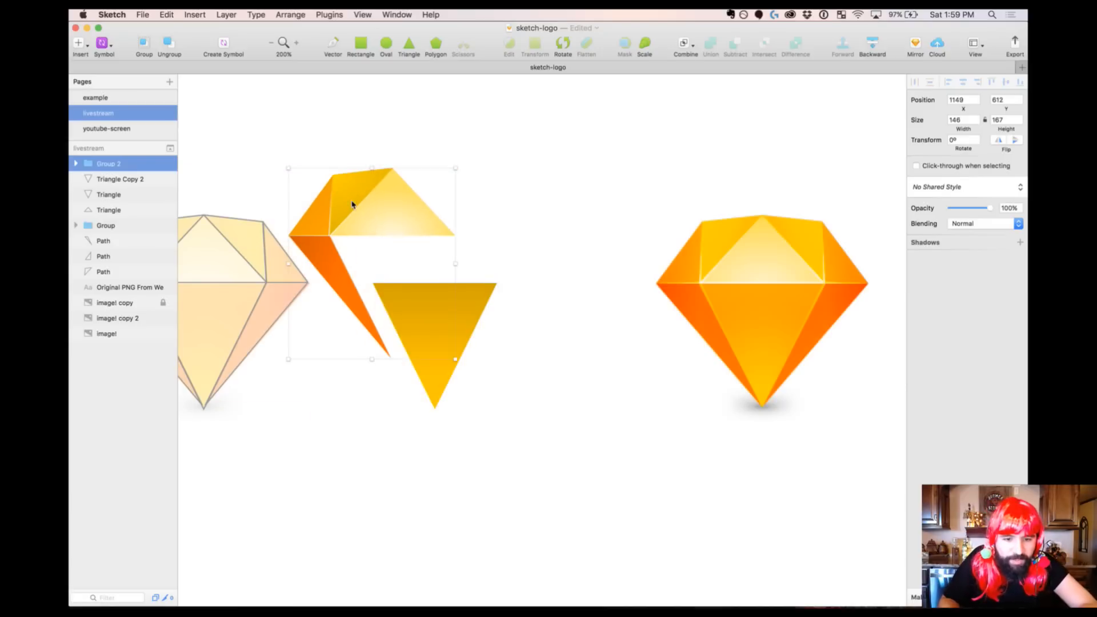
key("super+z")
key("super+shift+g")
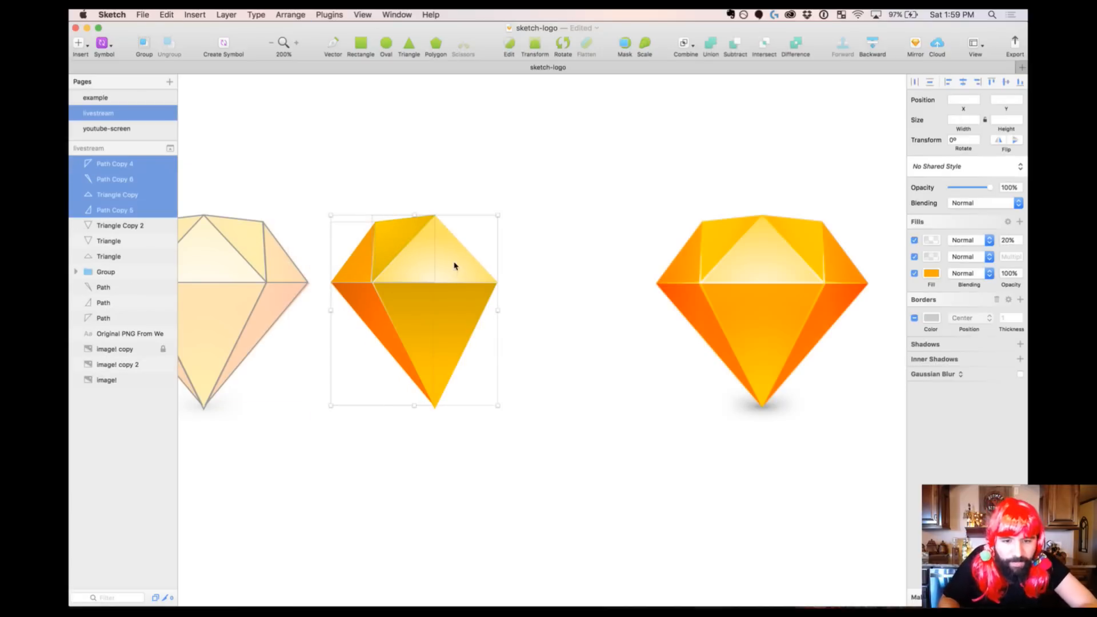
Try moving the three left facets together without the light upper triangle, and undo the move
left_click_drag(375, 247, 355, 203)
key("super+z")
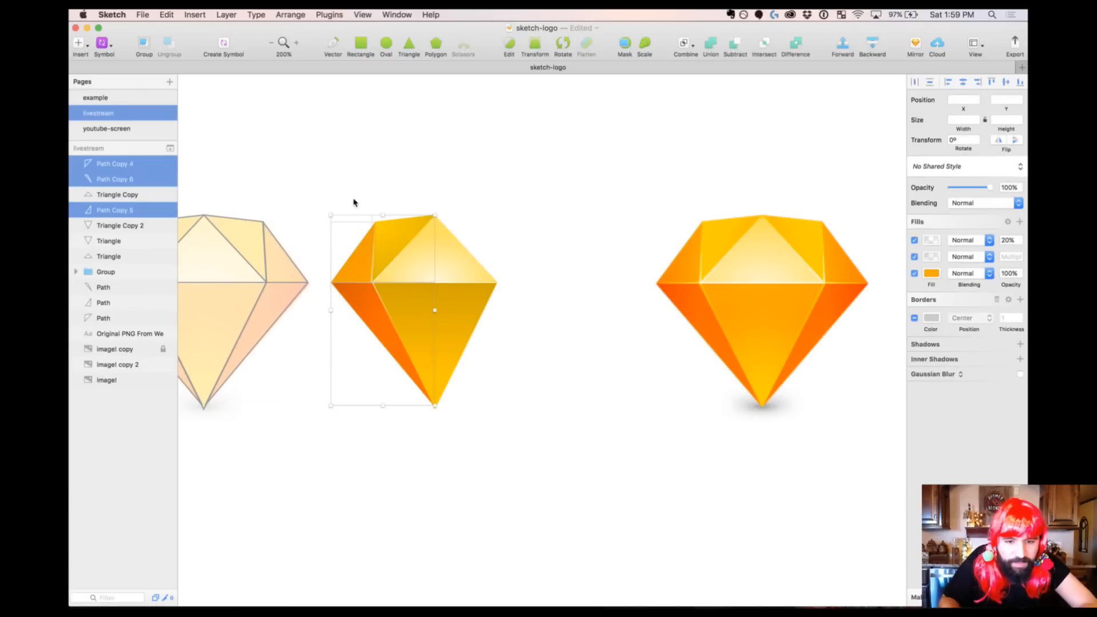
Group the three left facets and place a horizontally flipped copy on the right half to complete the diamond
key("super+g")
left_click_drag(380, 252, 525, 249)
left_click(1000, 144)
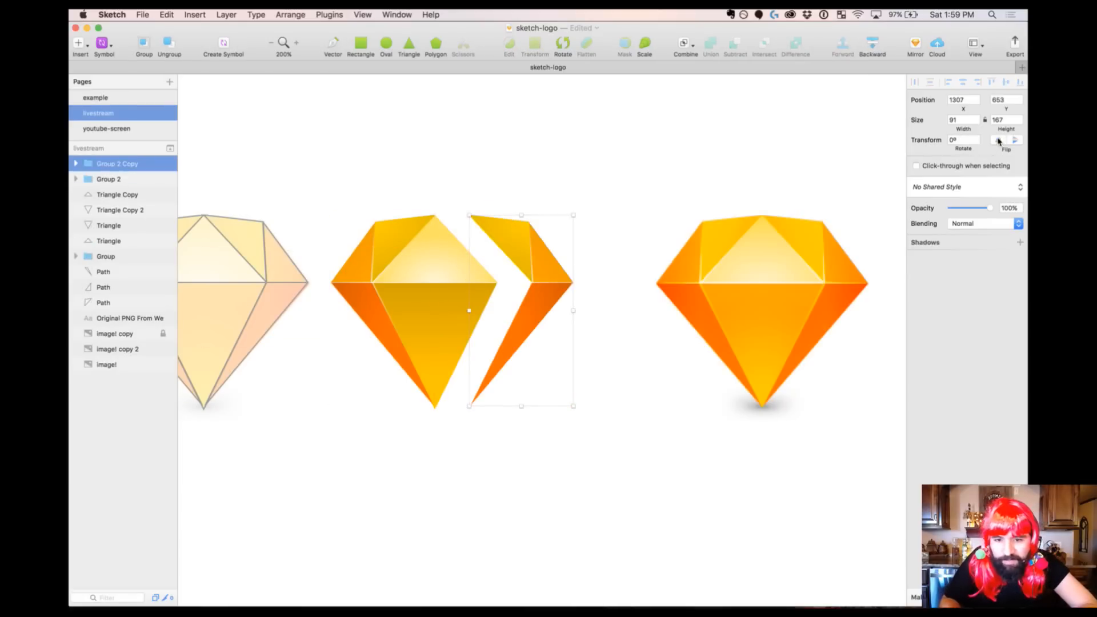
key("z")
left_click_drag(442, 187, 411, 304)
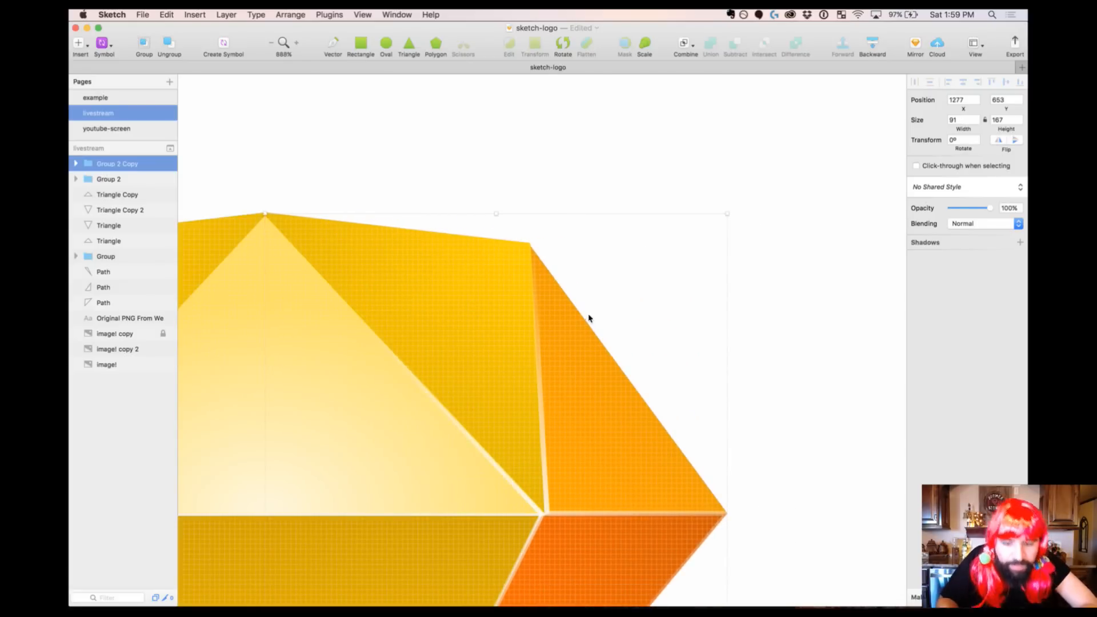
key("super+minus")
key("super+minus")
left_click(560, 227)
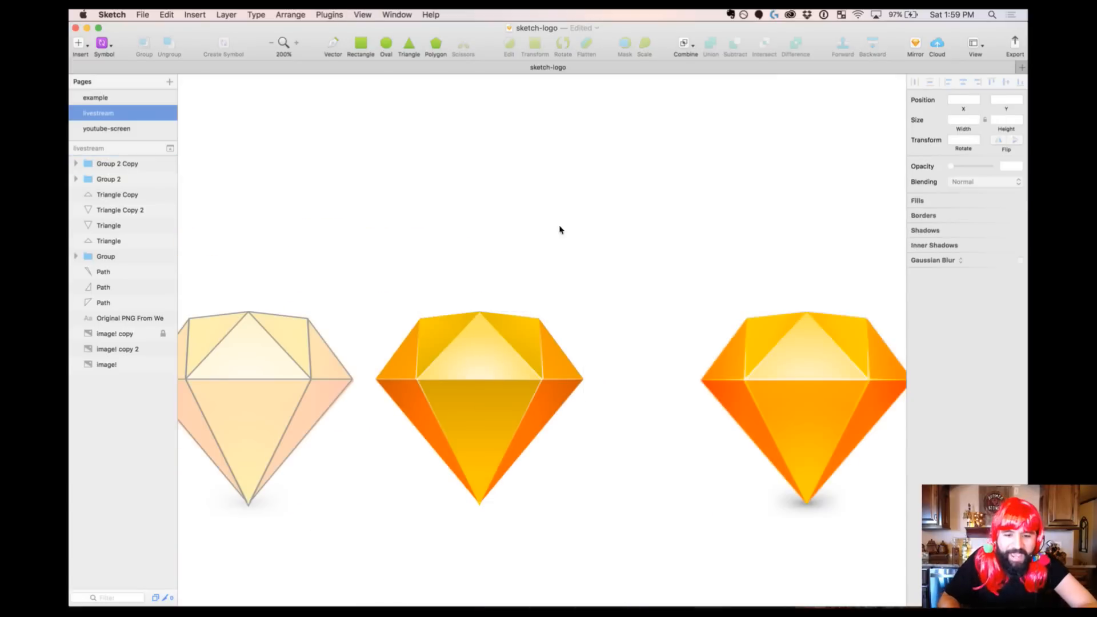
Move the whole assembled vector diamond to the right, closer to the reference diamond
left_click_drag(428, 248, 567, 479)
key("z")
left_click_drag(529, 373, 573, 414)
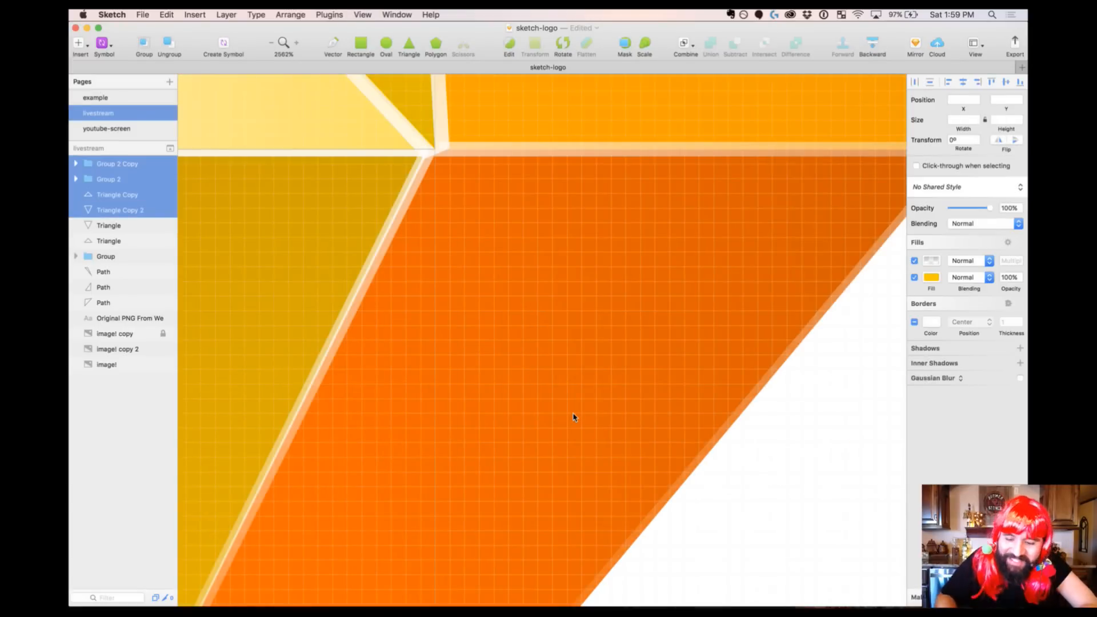
key("super+minus")
key("super+minus")
key("super+minus")
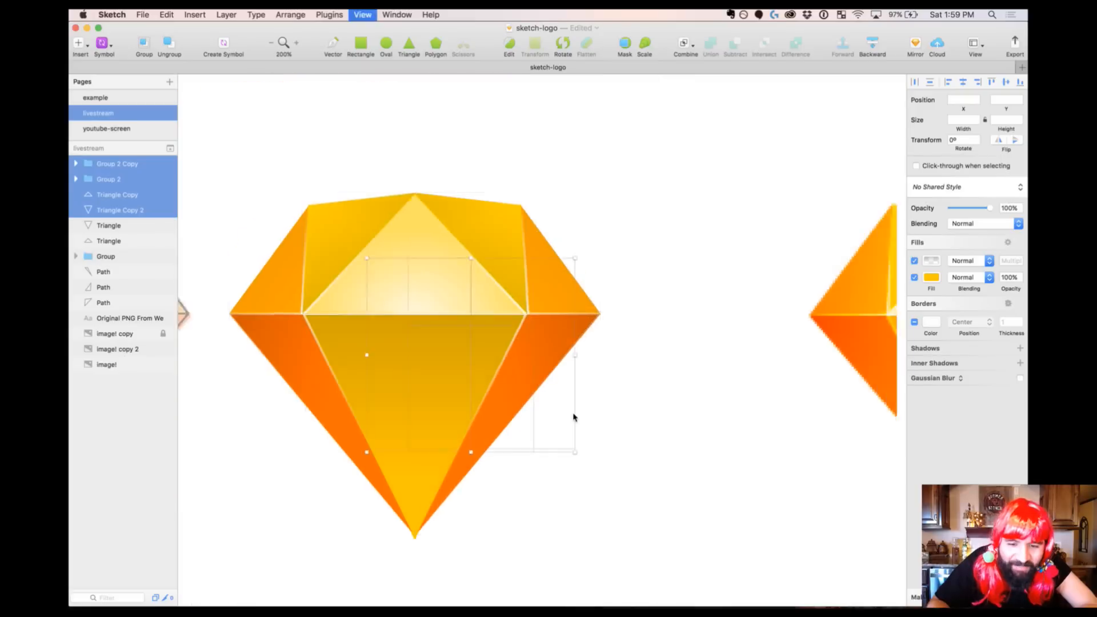
left_click(594, 207)
left_click_drag(351, 199, 551, 408)
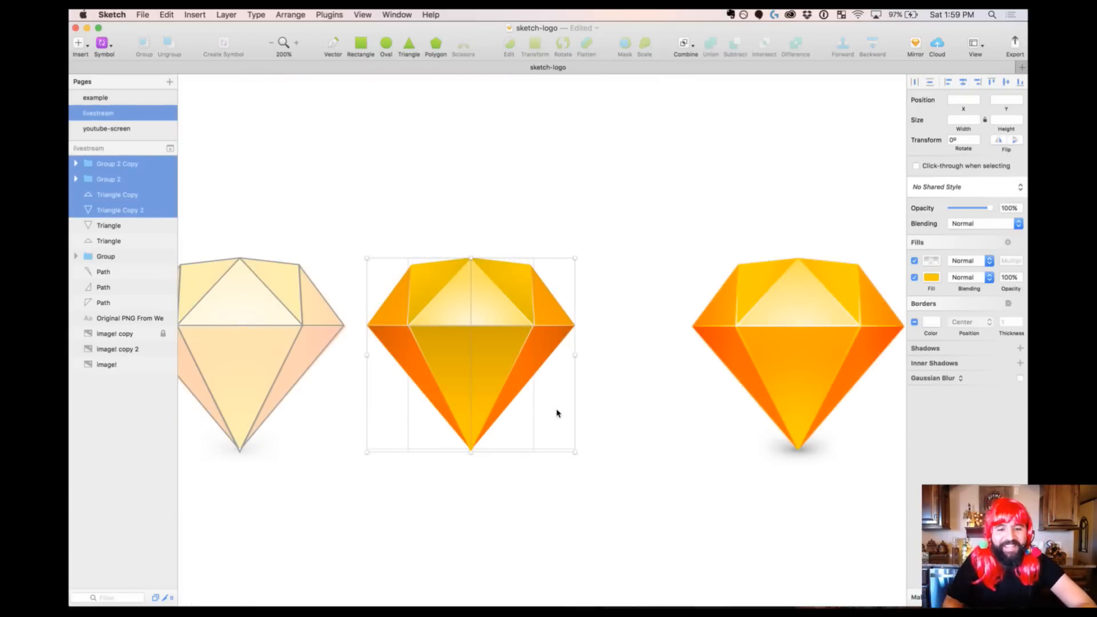
left_click_drag(523, 338, 587, 318)
Examine the seams and highlight edges between the facets of the assembled diamond up close
key("z")
left_click_drag(537, 214, 692, 381)
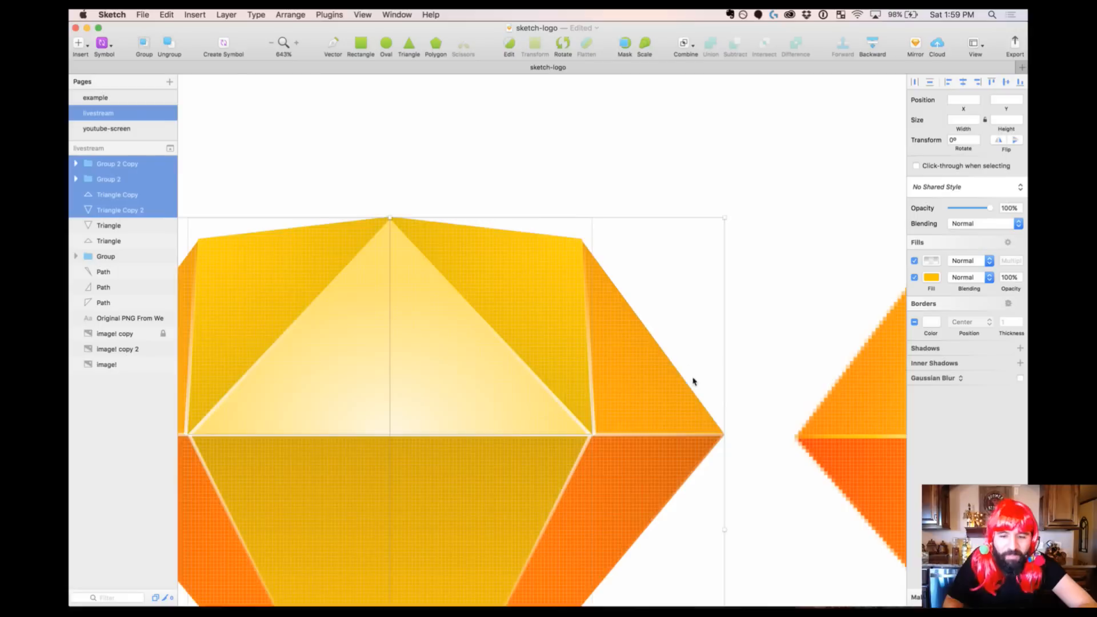
scroll(654, 172, "down", 3)
left_click(771, 146)
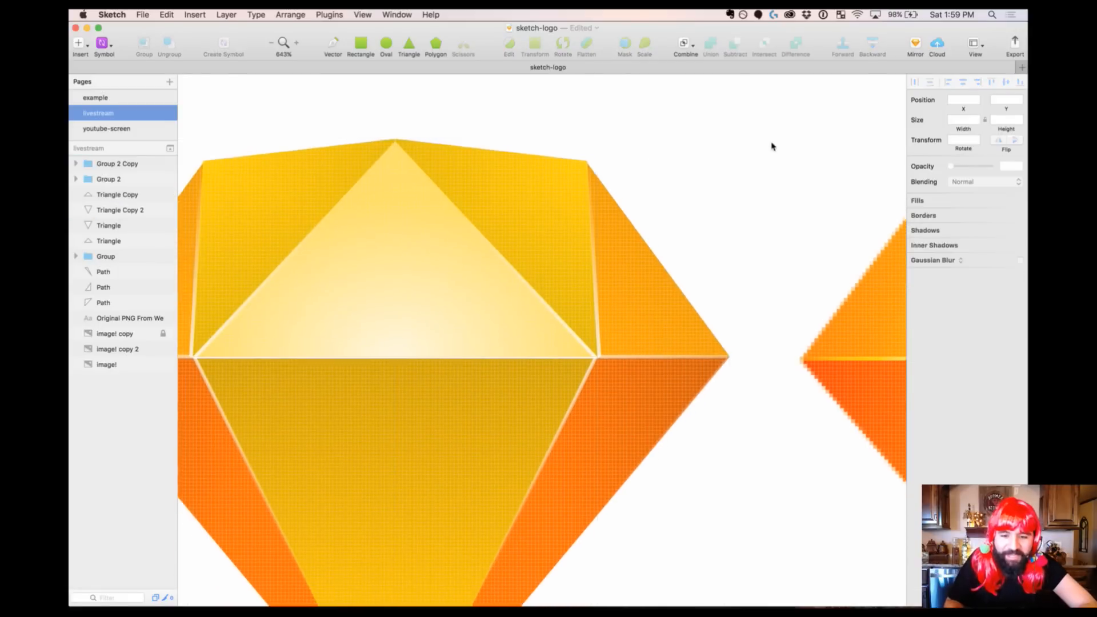
scroll(641, 326, "left", 3)
double_click(324, 272)
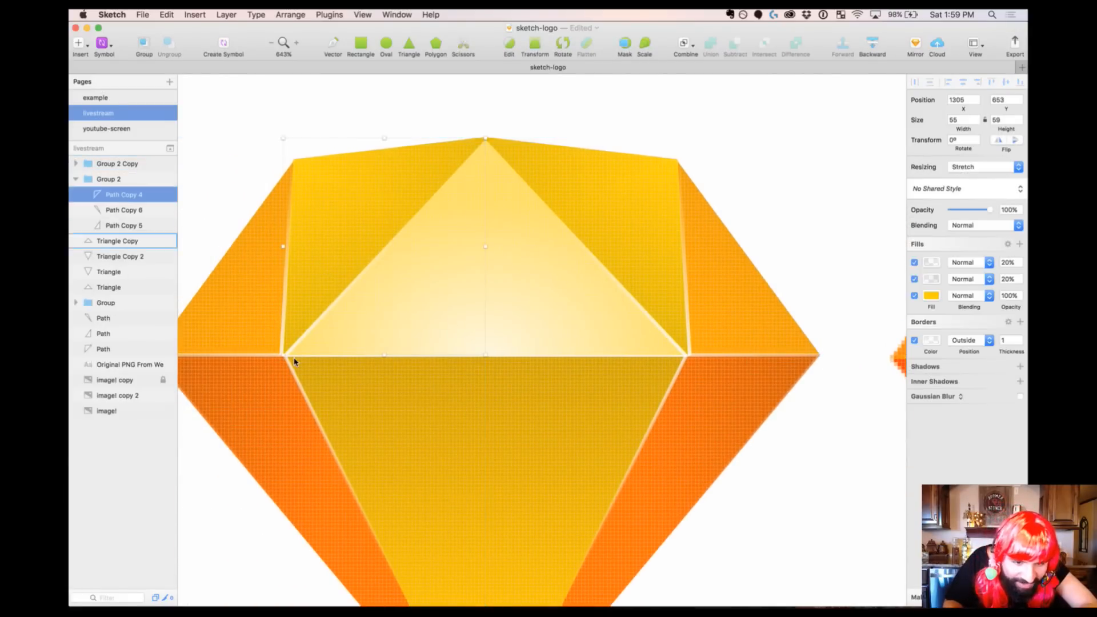
key("super+minus")
left_click(261, 229)
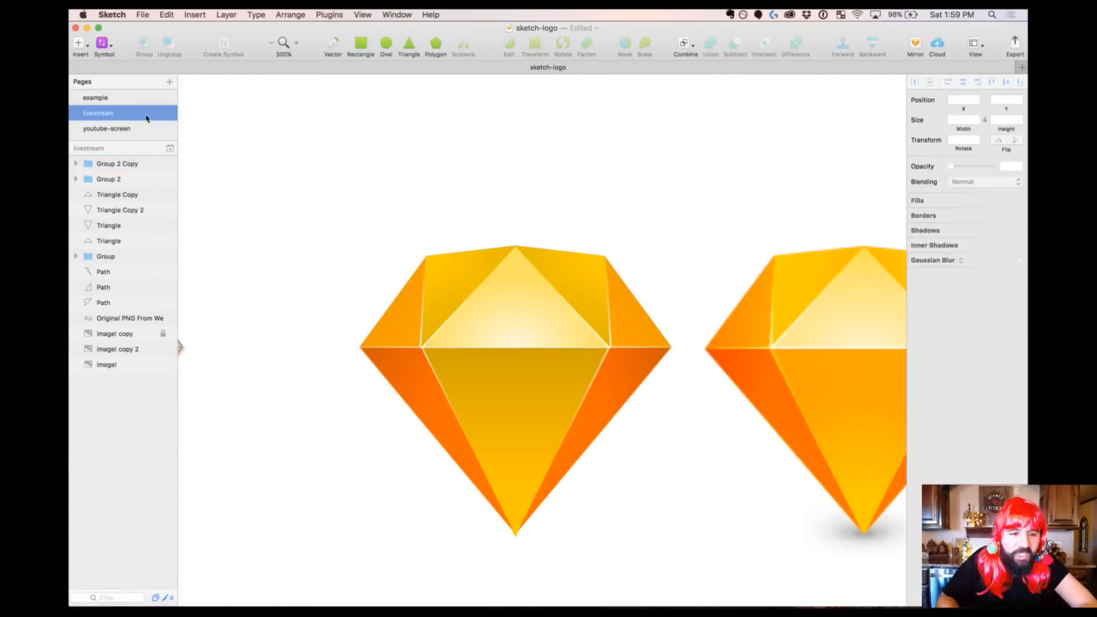
Look at the finished diamond on the example page and the artwork on the youtube-screen page, and return to the livestream page
left_click(125, 99)
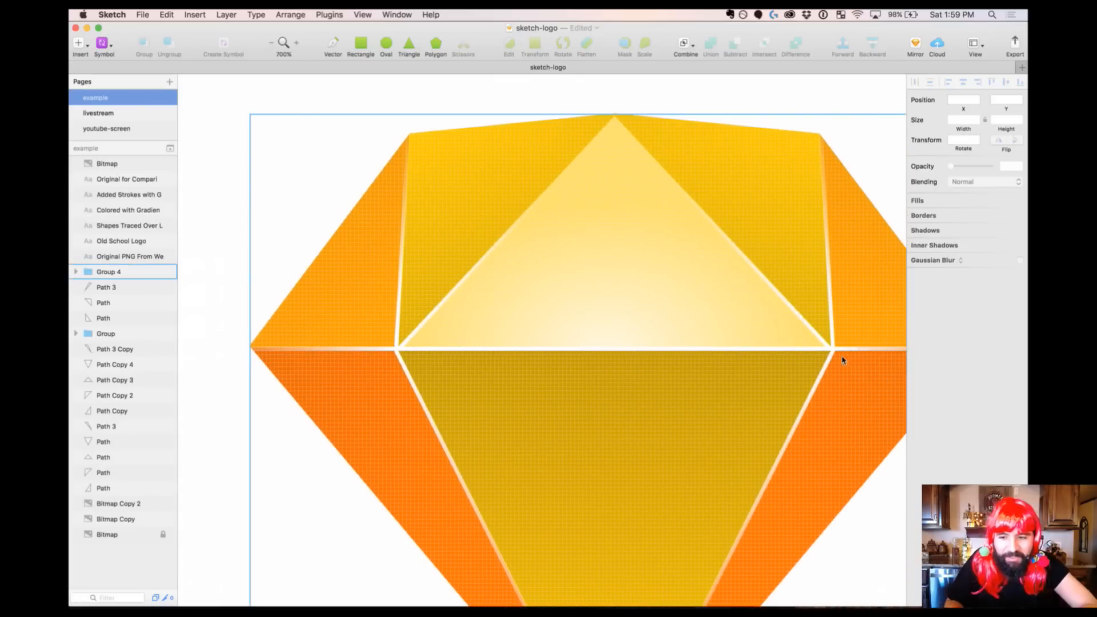
scroll(824, 346, "right", 5)
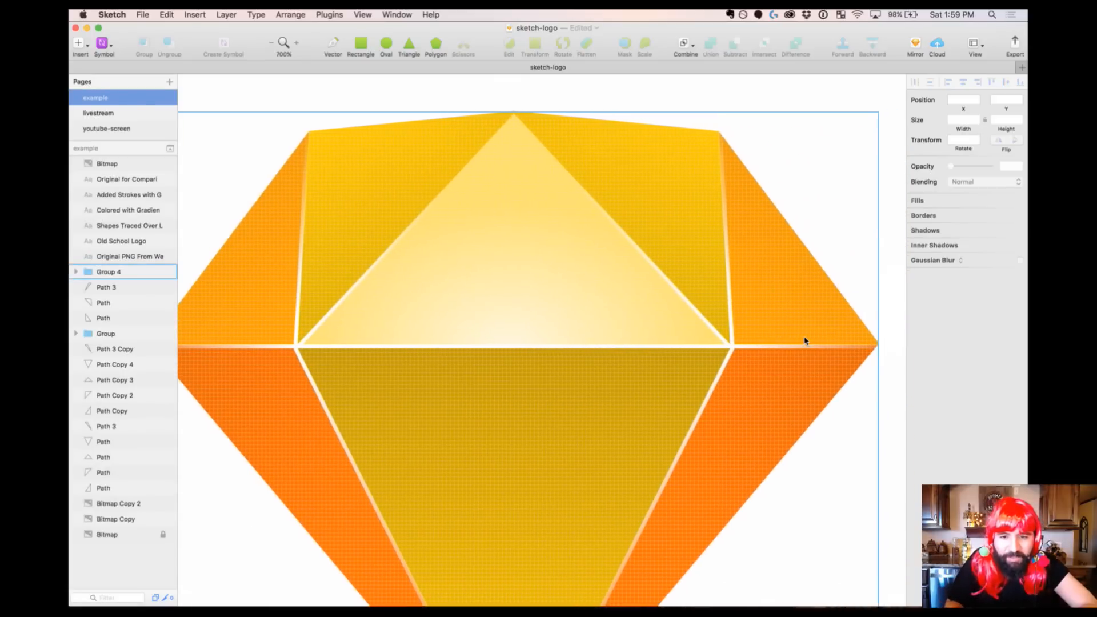
left_click(118, 128)
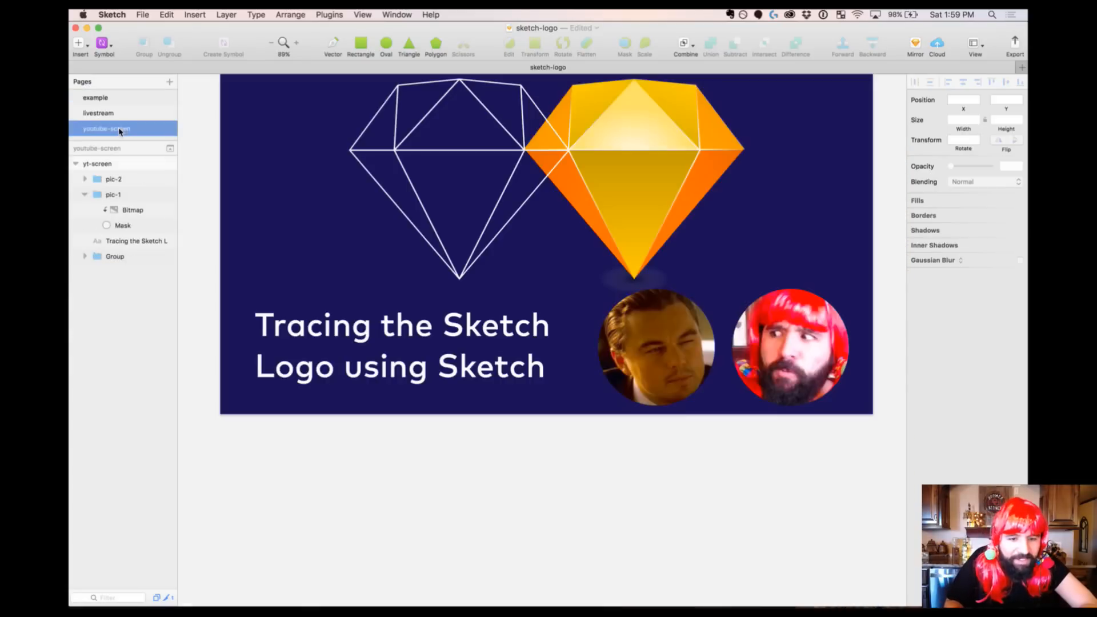
left_click(105, 114)
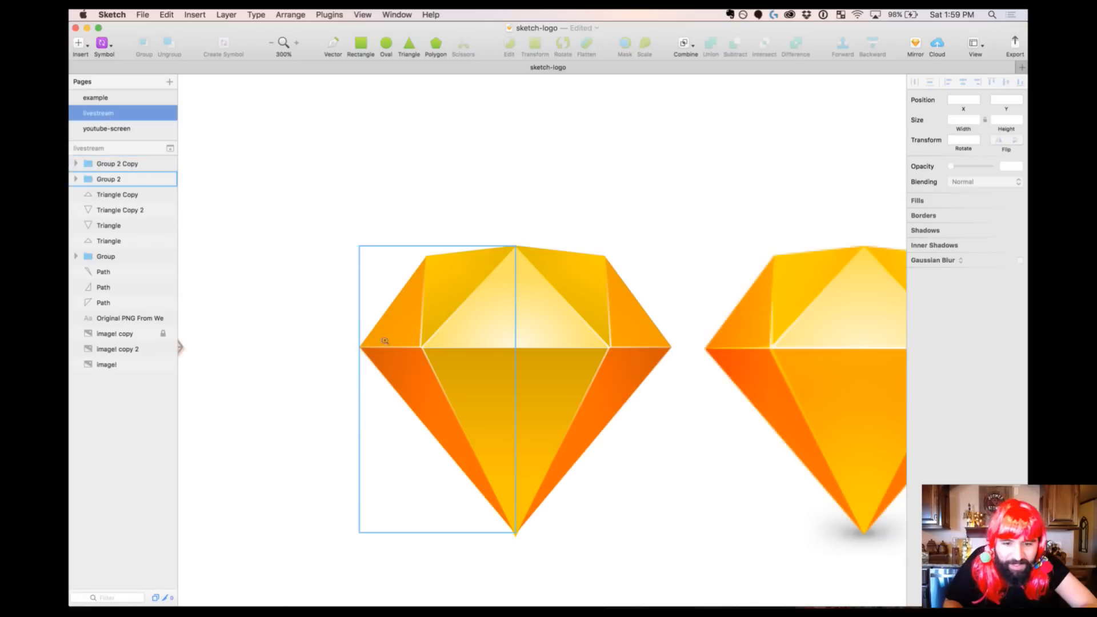
Compare the assembled vector diamond with the reference diamond beside it
left_click_drag(479, 330, 691, 589)
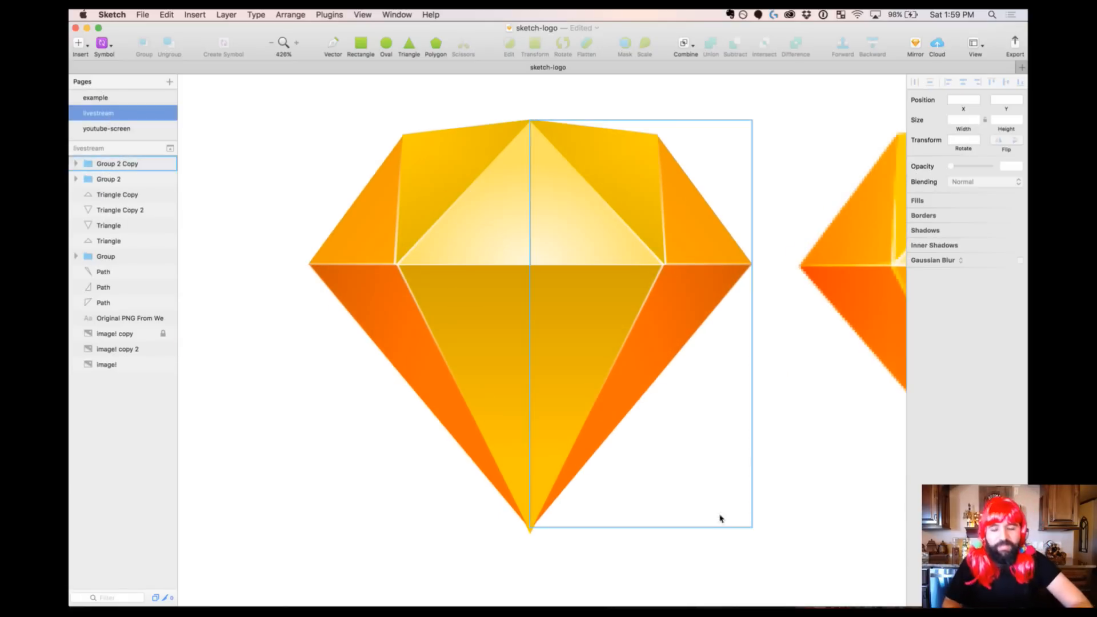
left_click(741, 475)
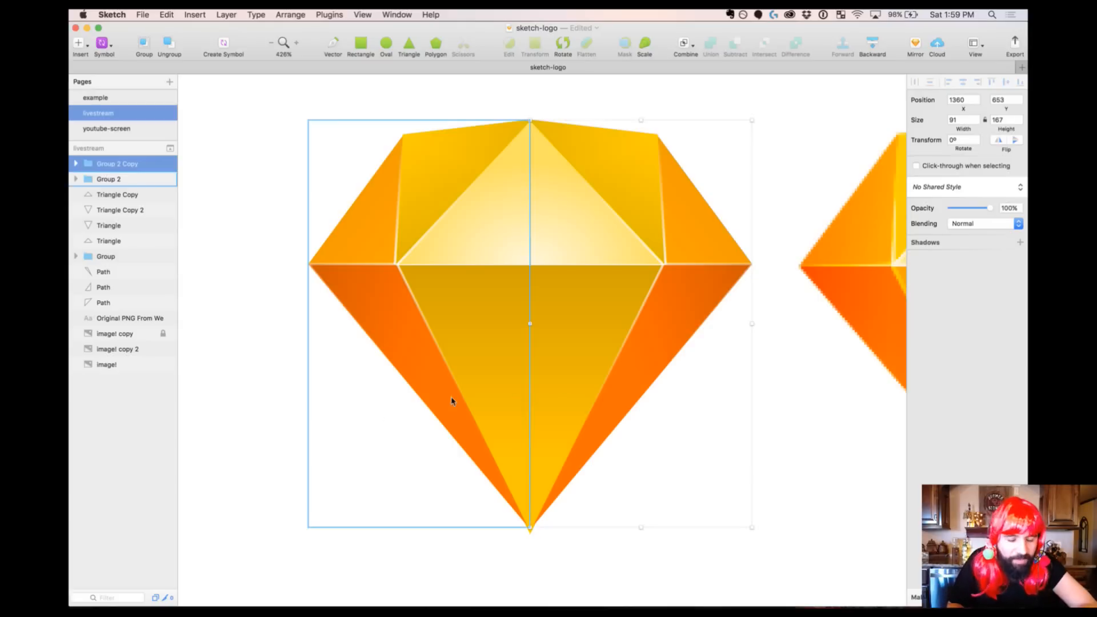
left_click(279, 423)
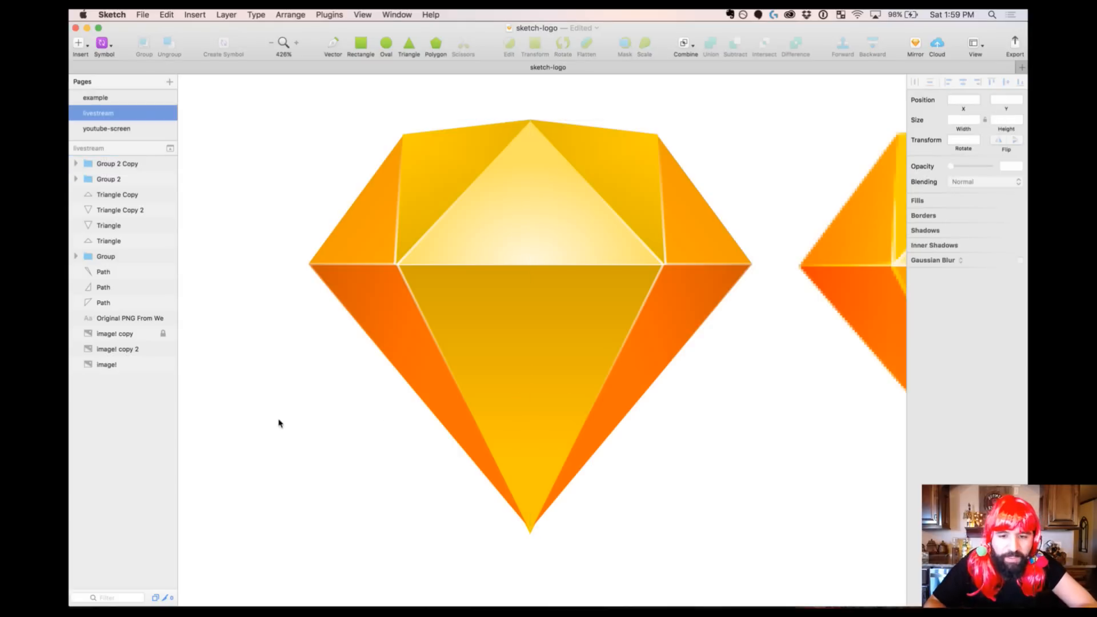
key("super+minus")
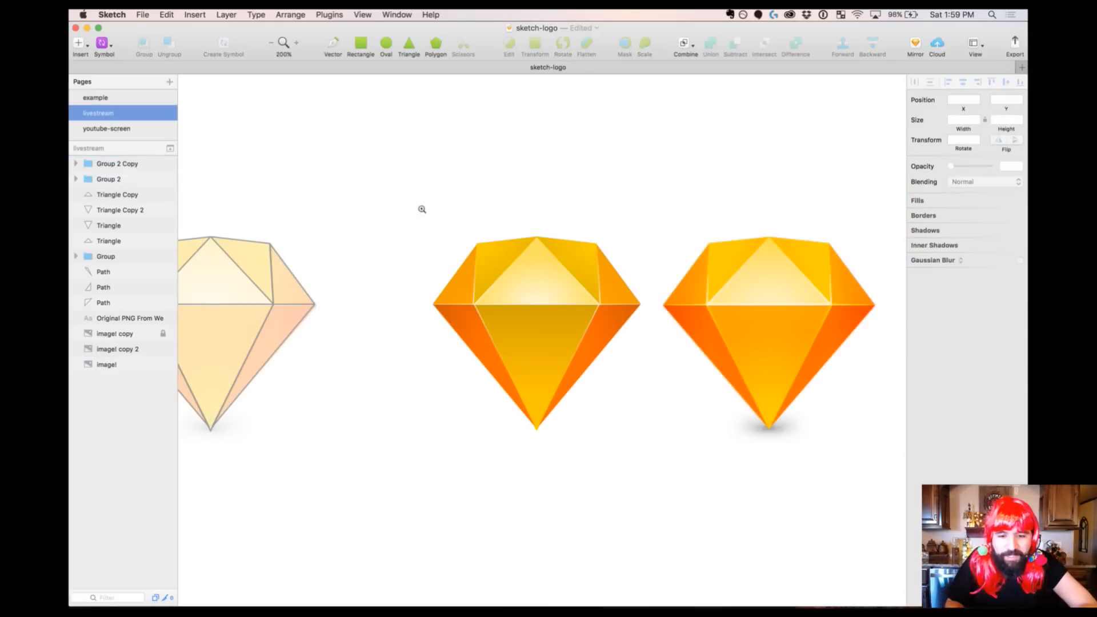
left_click_drag(411, 201, 867, 531)
Draw a flat oval about 67 by 14 px beside the vector diamond's bottom tip for the ground shadow
left_click(782, 442)
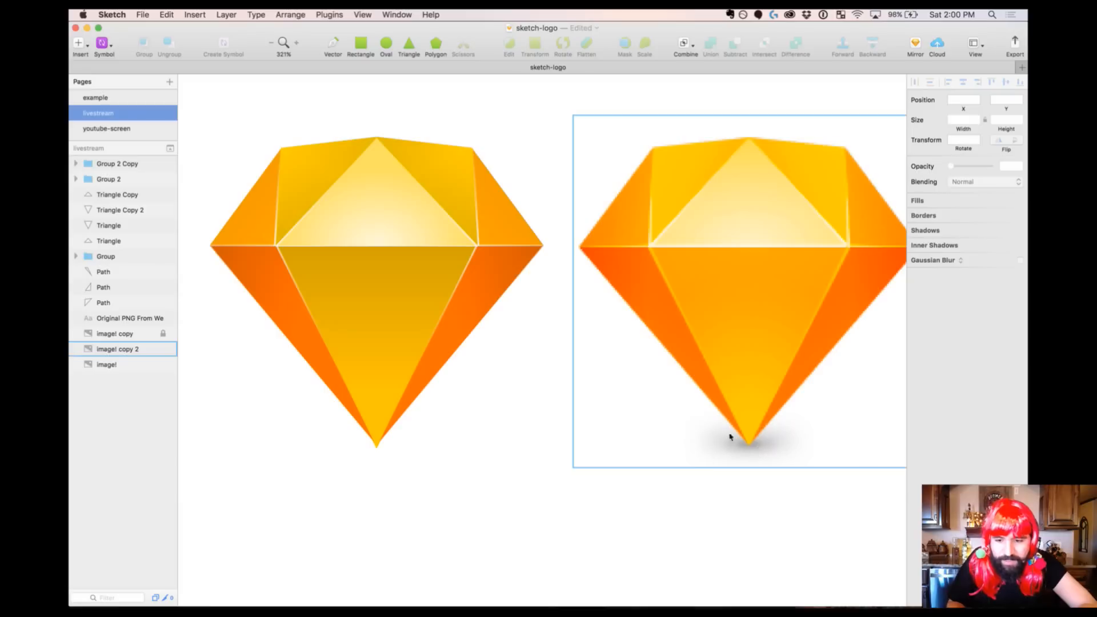
left_click(658, 484)
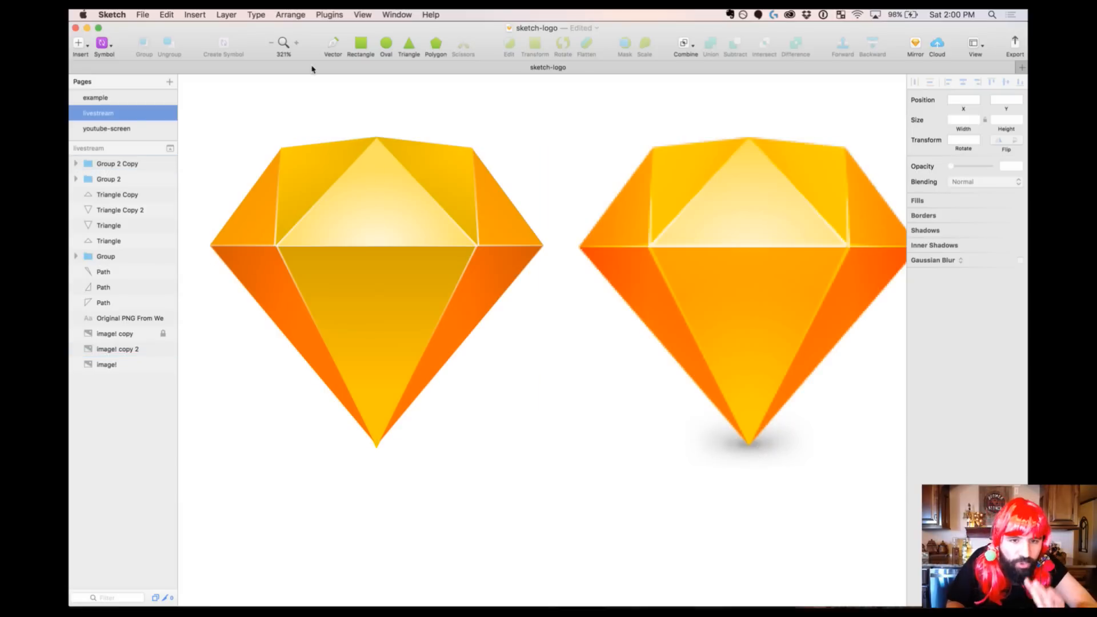
left_click_drag(441, 429, 563, 455)
Move the bottom point of the lower right orange facet 3 px down and 1 px left to meet the diamond's tip
left_click(433, 392)
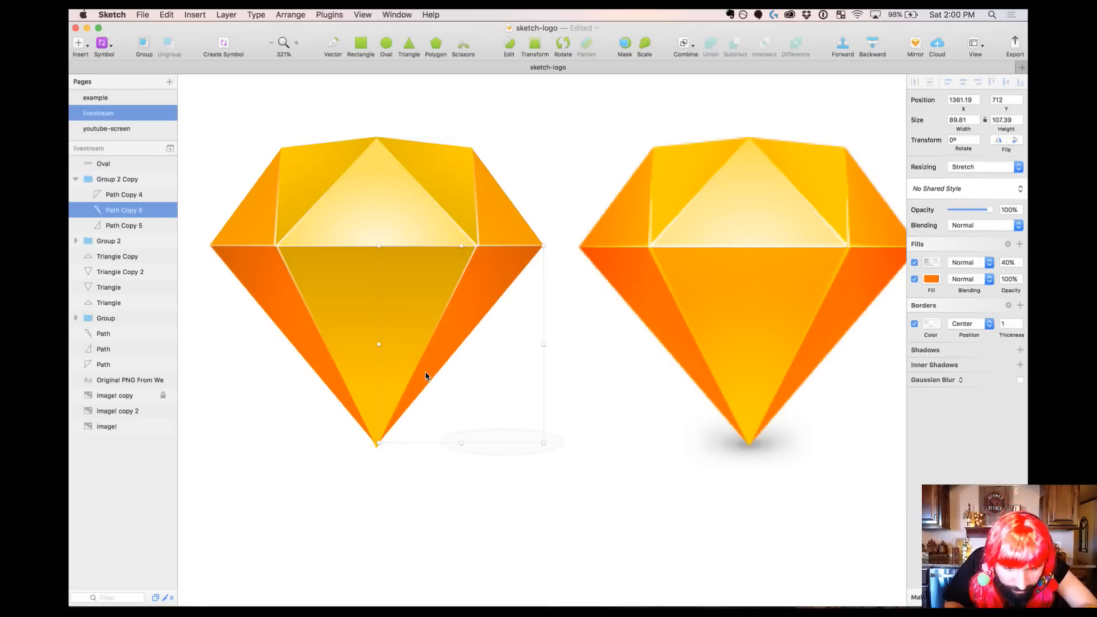
double_click(425, 376)
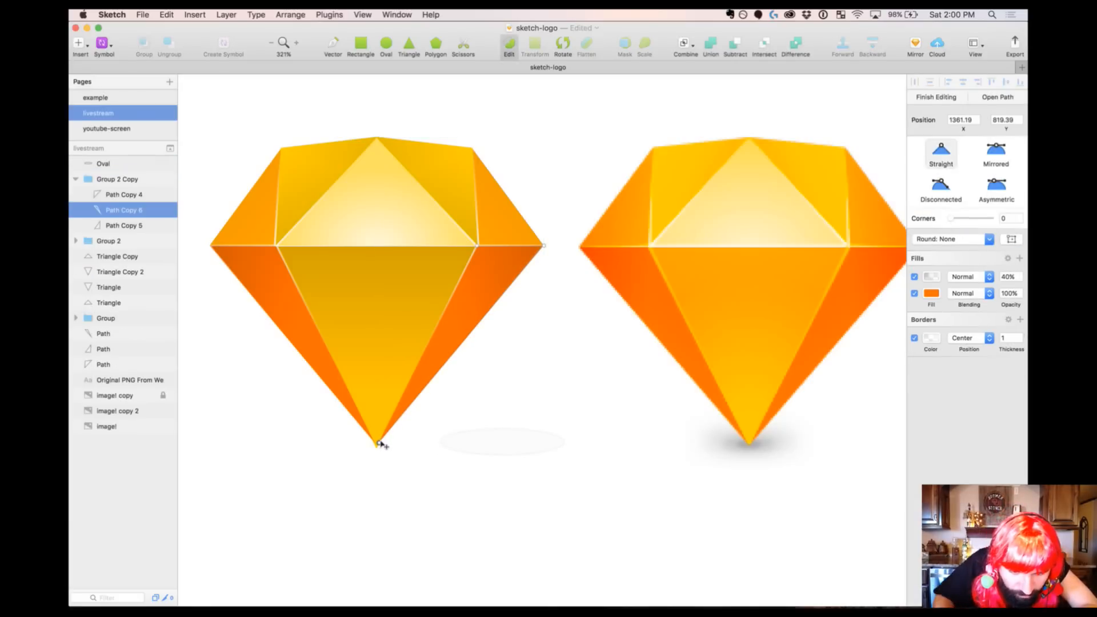
key("Down")
key("Down")
key("Down")
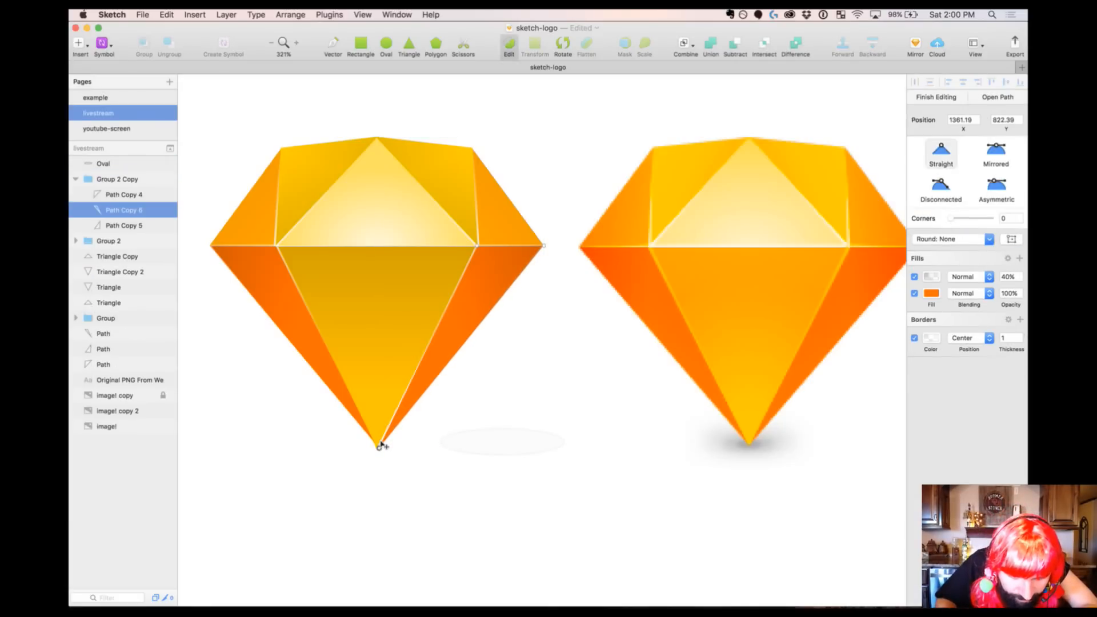
key("Left")
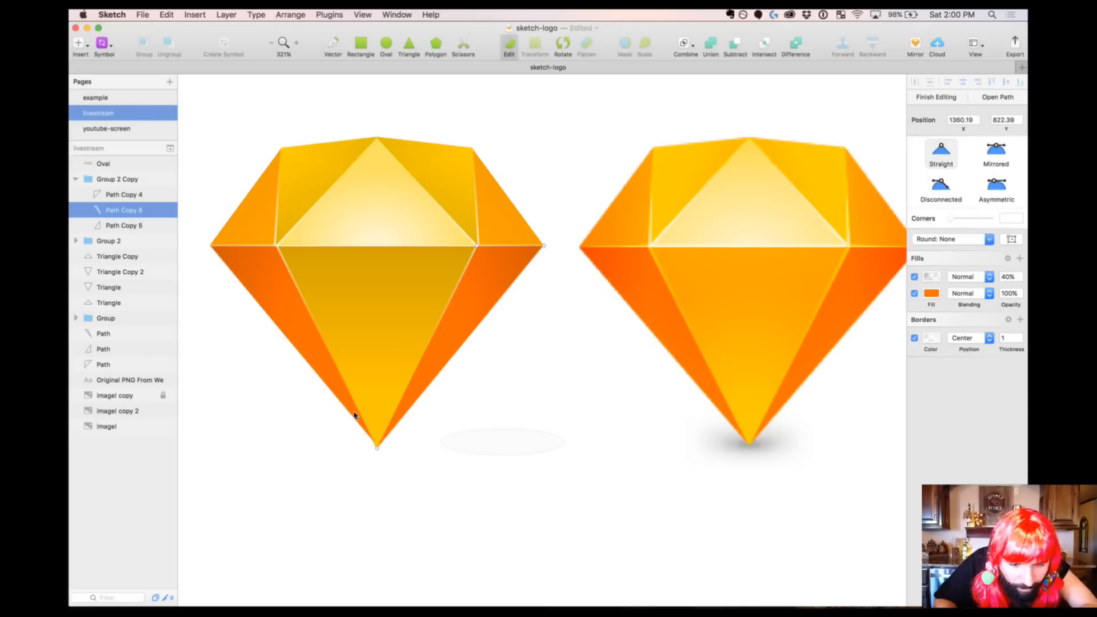
key("Escape")
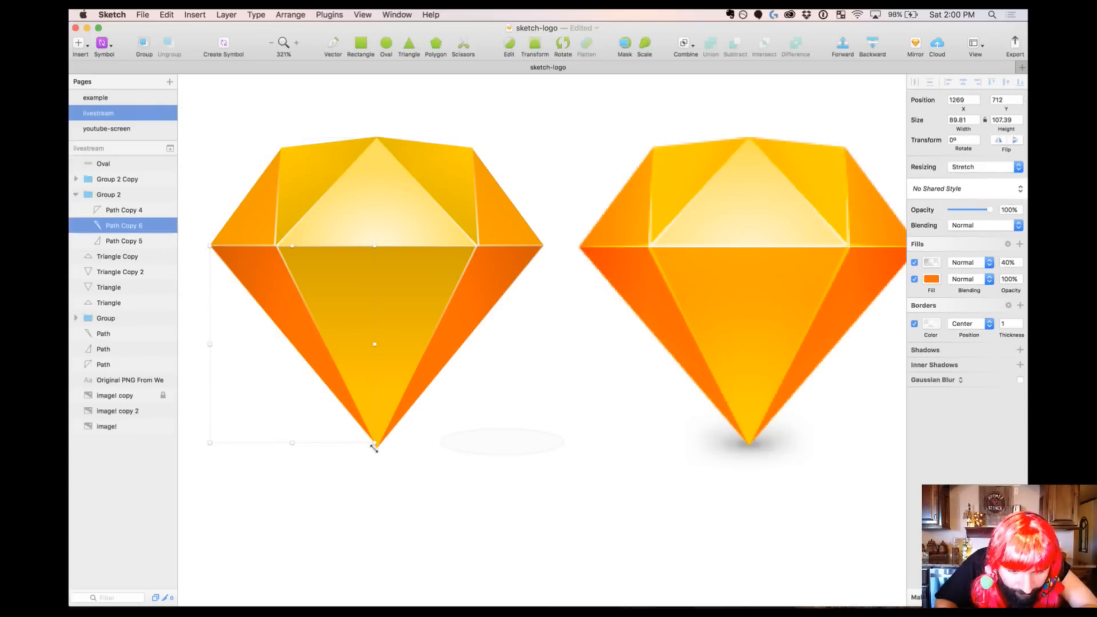
Move the bottom point of the lower left orange facet 3 px down and 1 px right to meet the diamond's tip
double_click(341, 403)
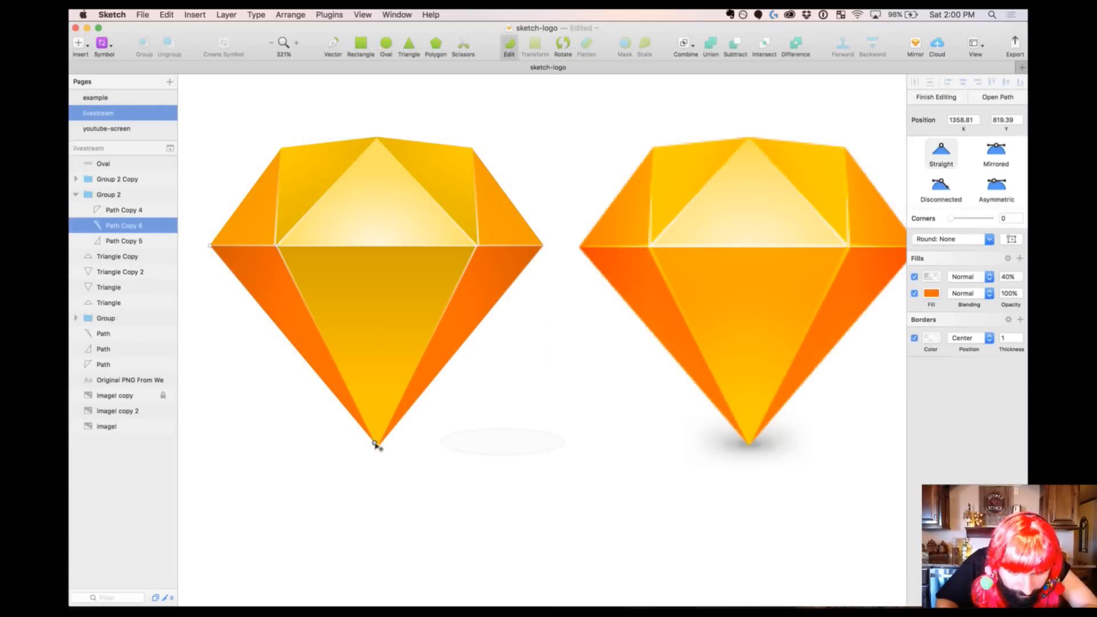
left_click_drag(375, 444, 377, 447)
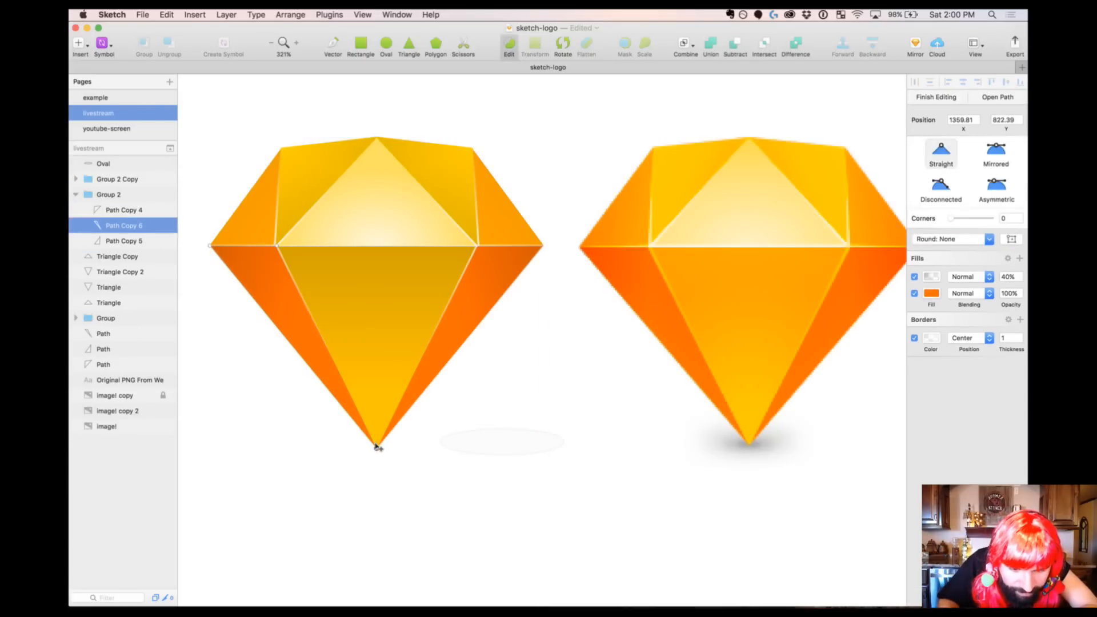
key("Escape")
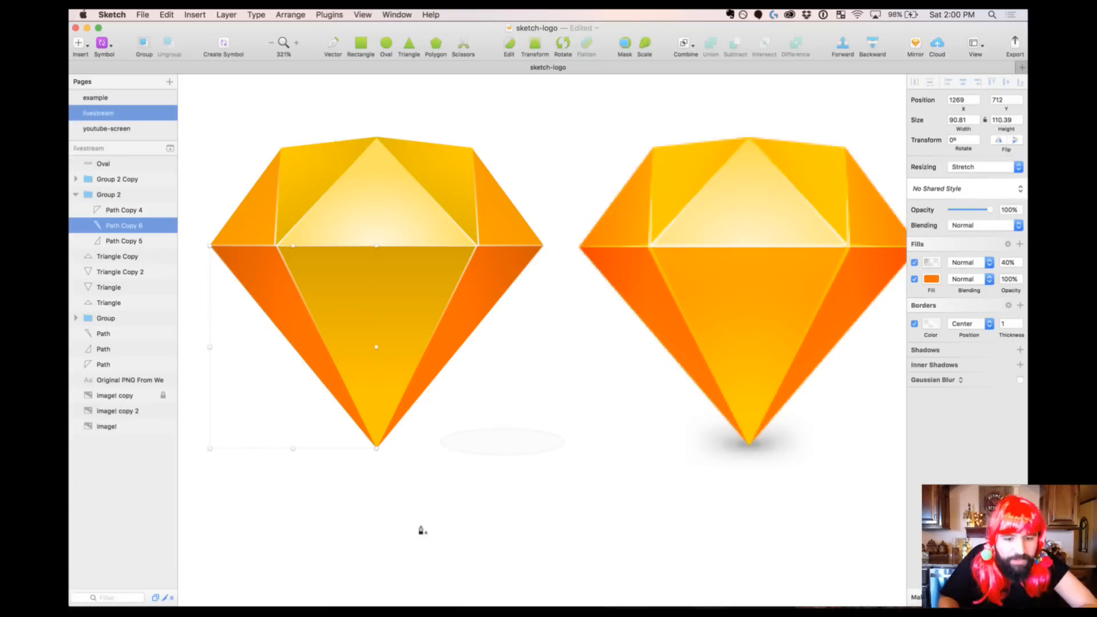
left_click(611, 496)
Remove the shadow oval's border and fill it with dark grey 747070
left_click(541, 437)
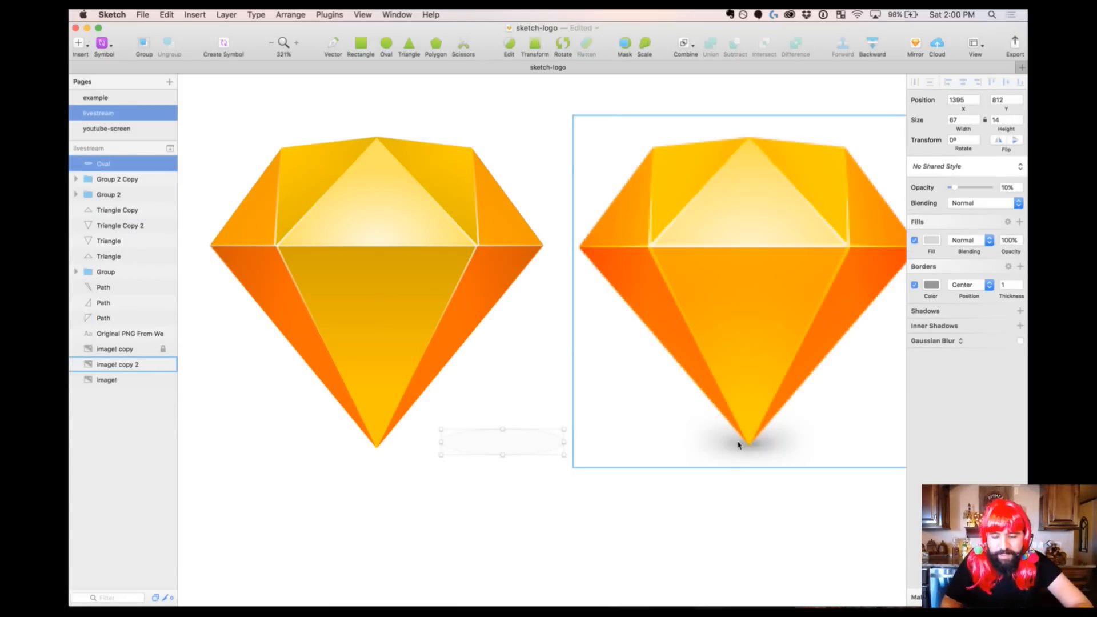
left_click(915, 285)
left_click(935, 240)
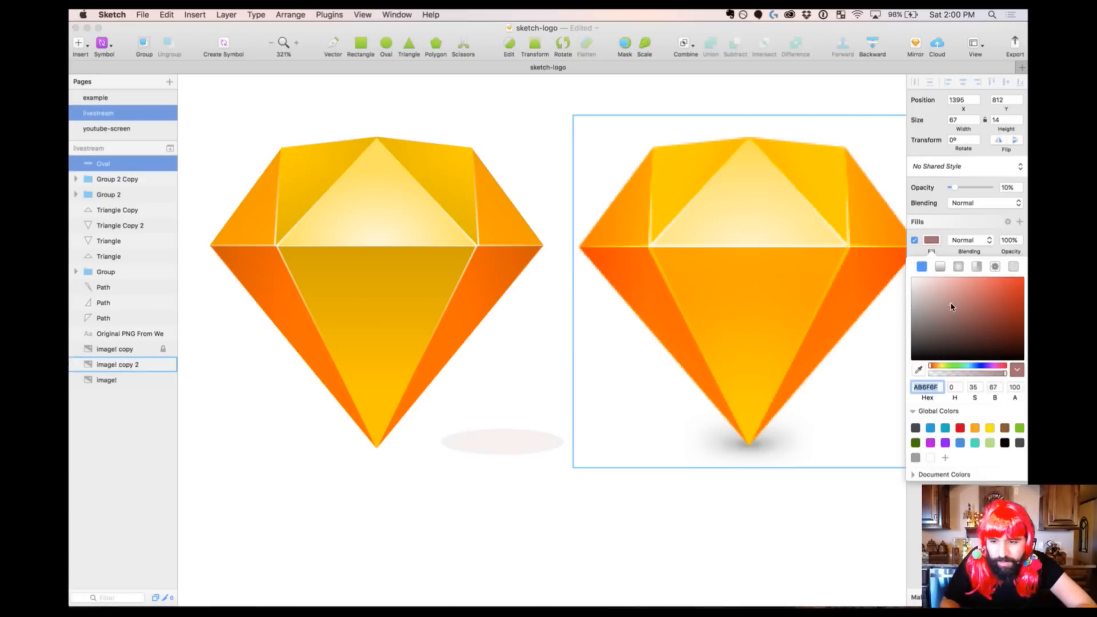
left_click(915, 322)
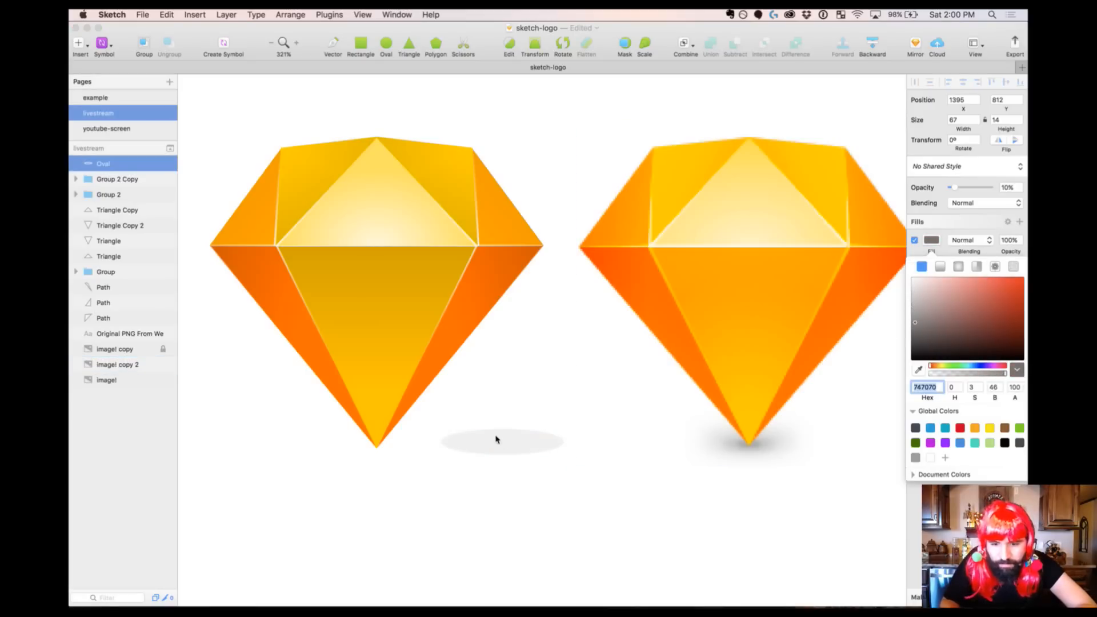
Set the shadow oval's opacity to 100% and apply a 6 px Gaussian Blur to it
left_click_drag(526, 445, 546, 446)
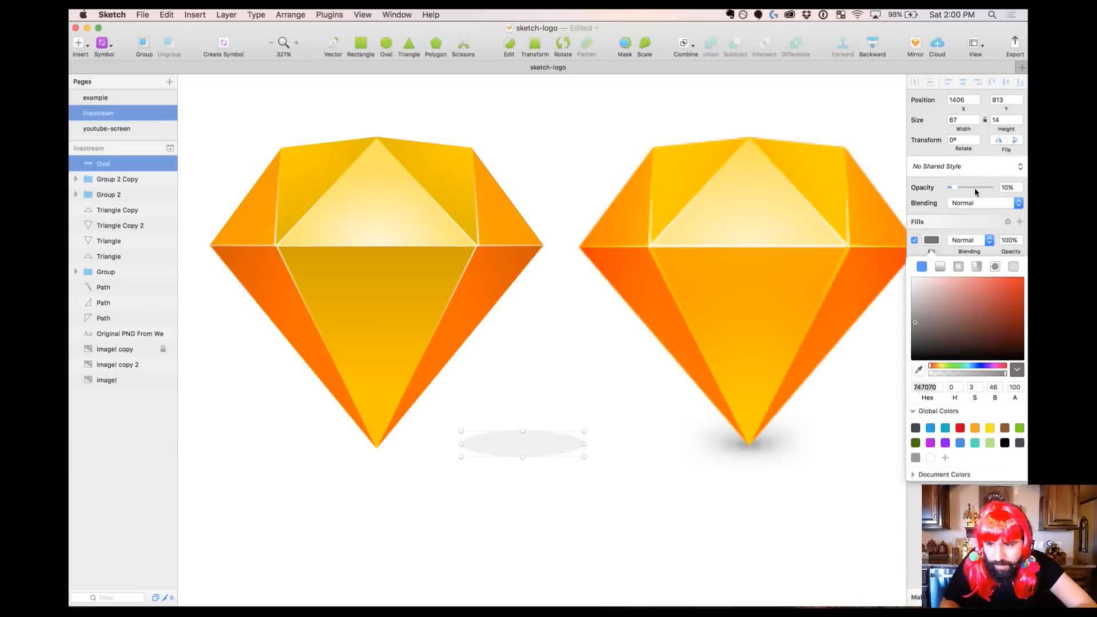
left_click_drag(960, 187, 1023, 190)
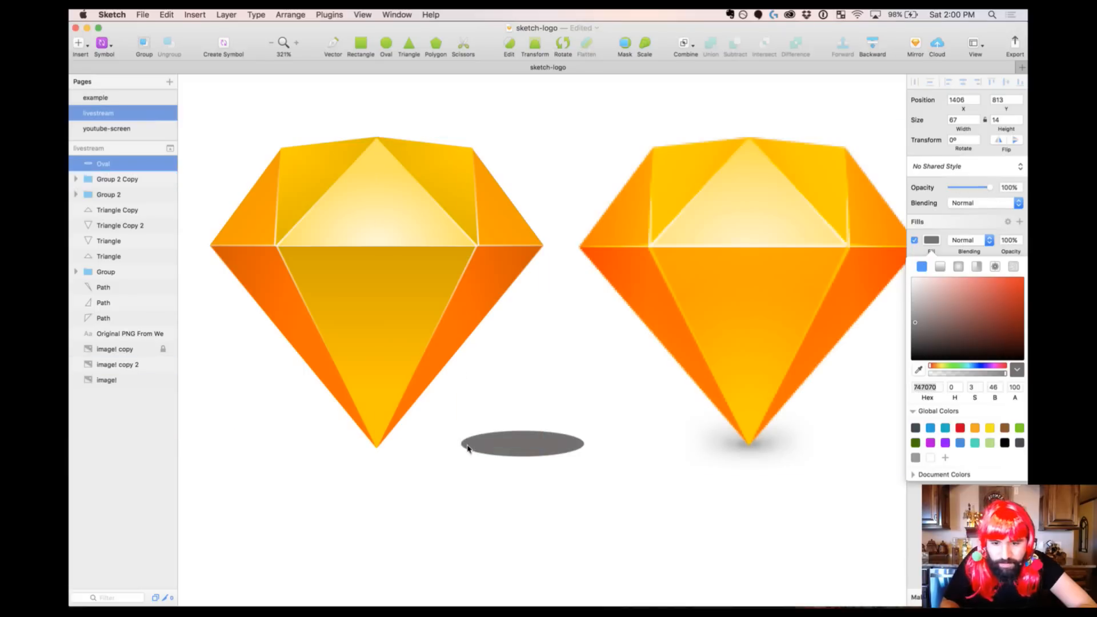
left_click(548, 442)
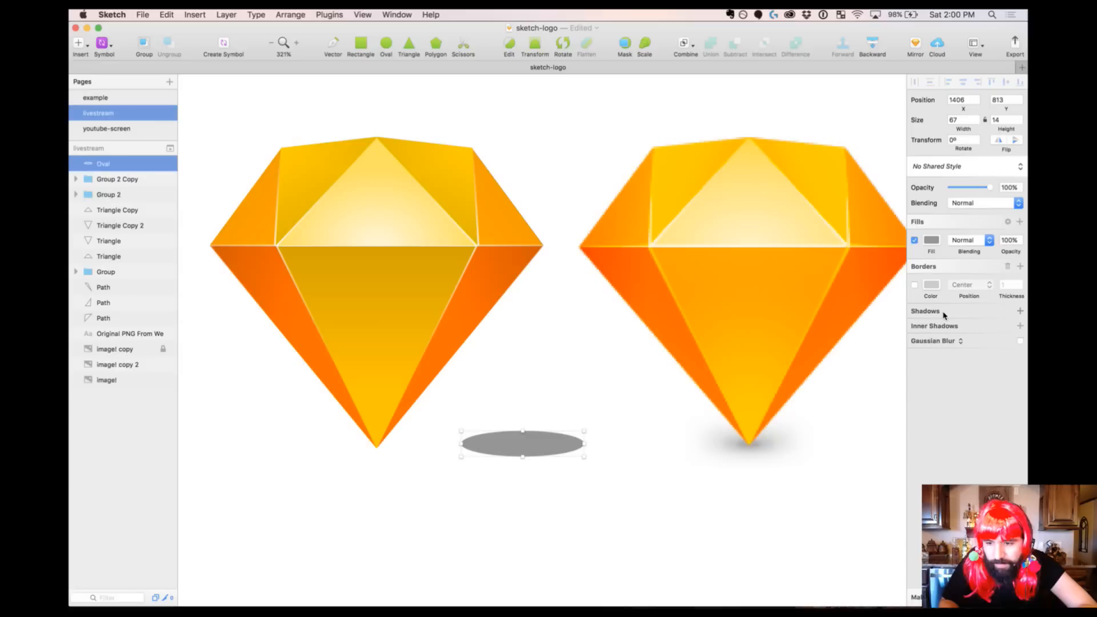
left_click(1020, 341)
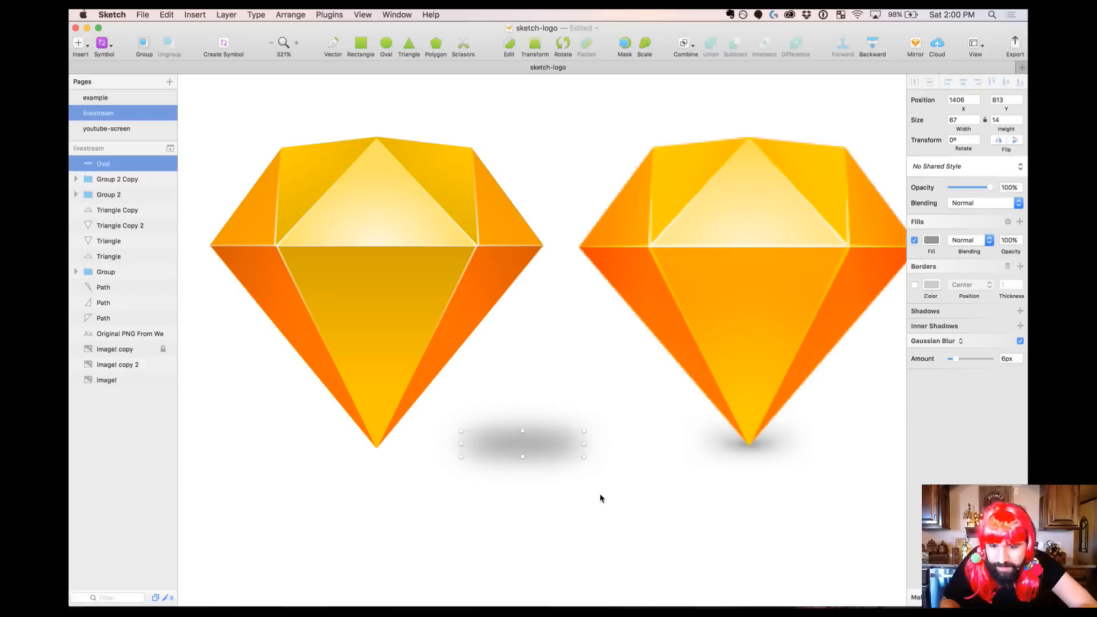
Duplicate the blurred shadow oval, keeping a narrower dark core, and fill the wider original with light grey EEEEEE
key("super+d")
left_click(931, 240)
left_click_drag(934, 286, 908, 291)
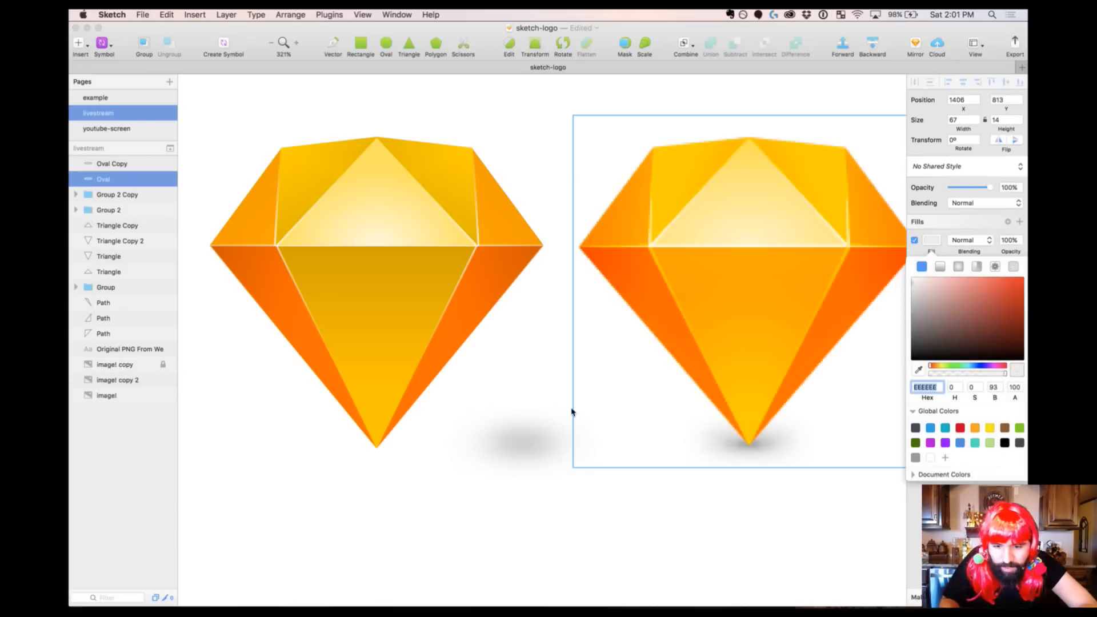
left_click(522, 443)
left_click(553, 497)
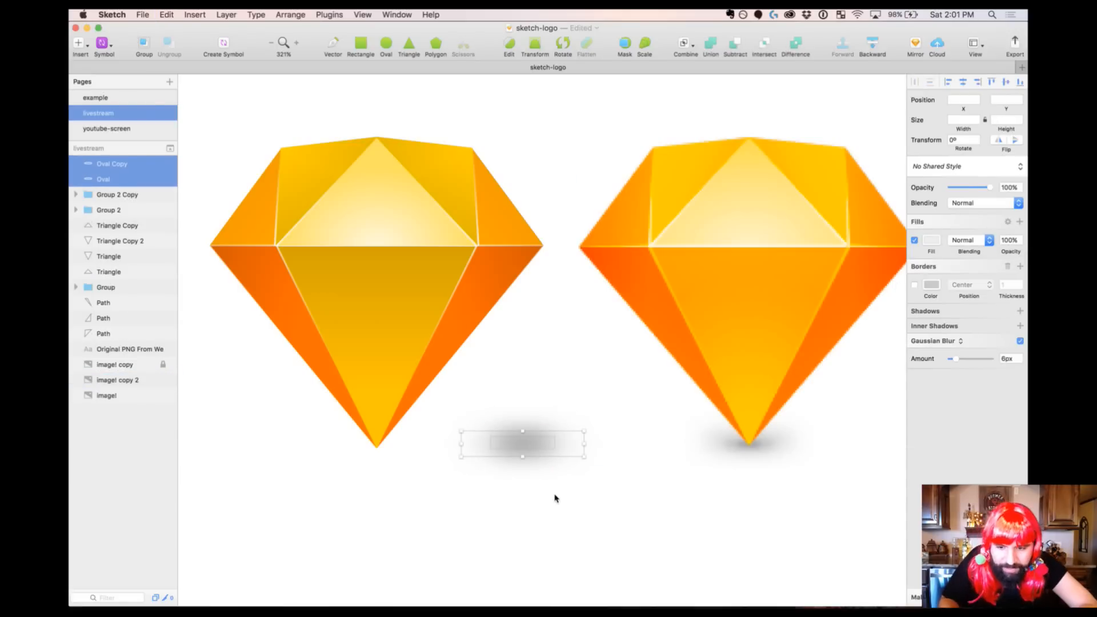
left_click(536, 517)
Draw an oval about 66 × 20 px below the reference diamond's shadow and centre it under the tip at X 1530, Y 838
scroll(535, 516, "down", 3)
left_click(388, 45)
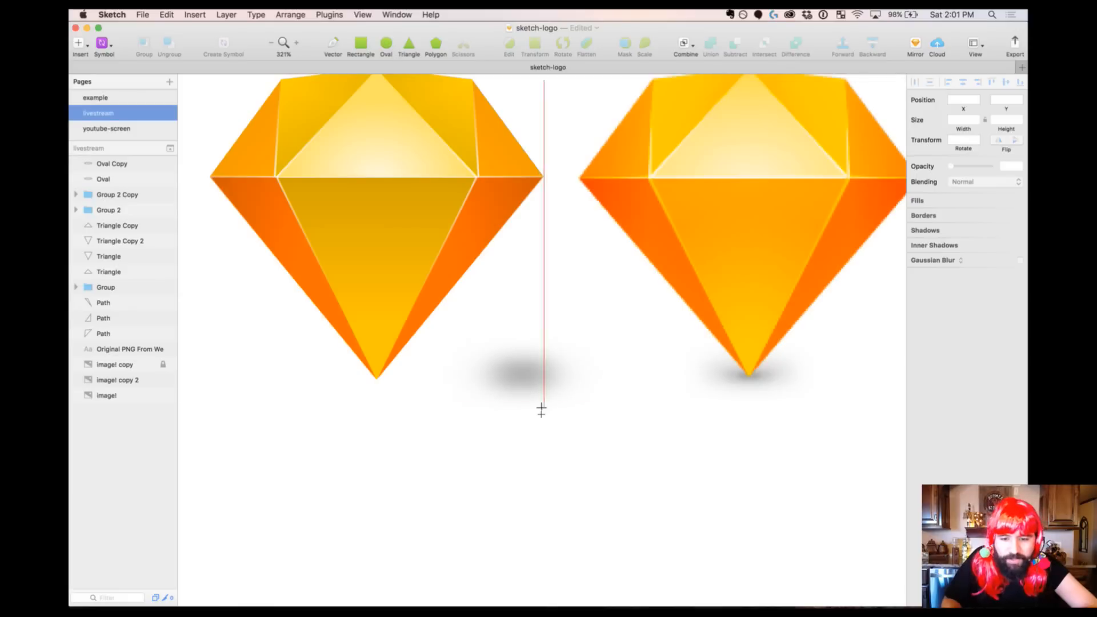
mouse_move(541, 409)
left_mouse_down()
mouse_move(666, 470)
mouse_move(661, 445)
mouse_move(783, 426)
left_mouse_up()
left_click_drag(657, 324, 860, 523)
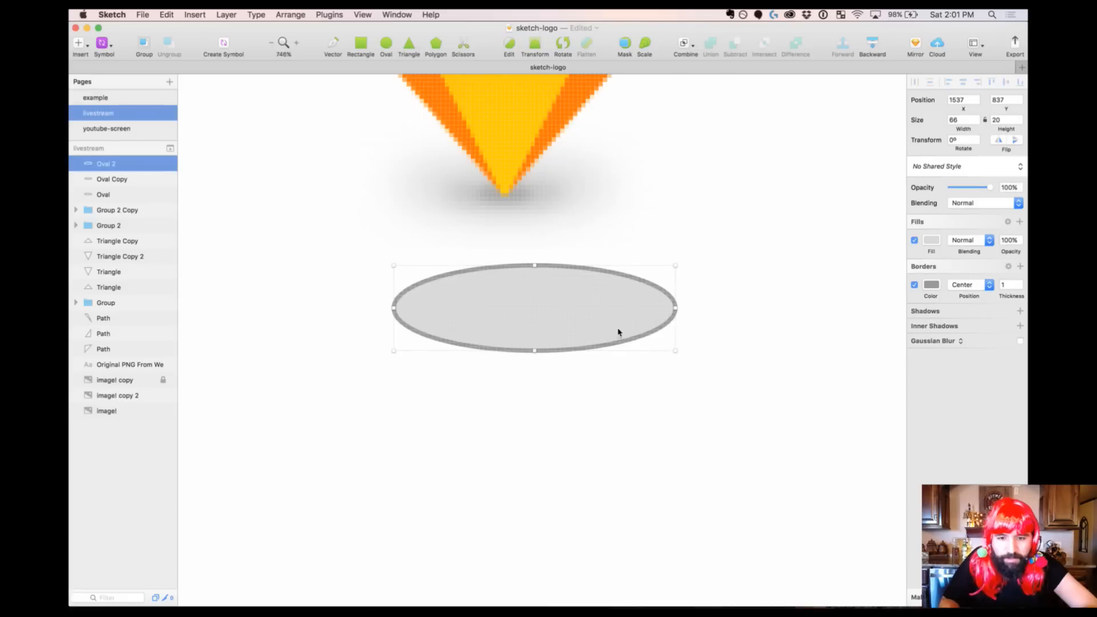
left_click_drag(617, 333, 574, 320)
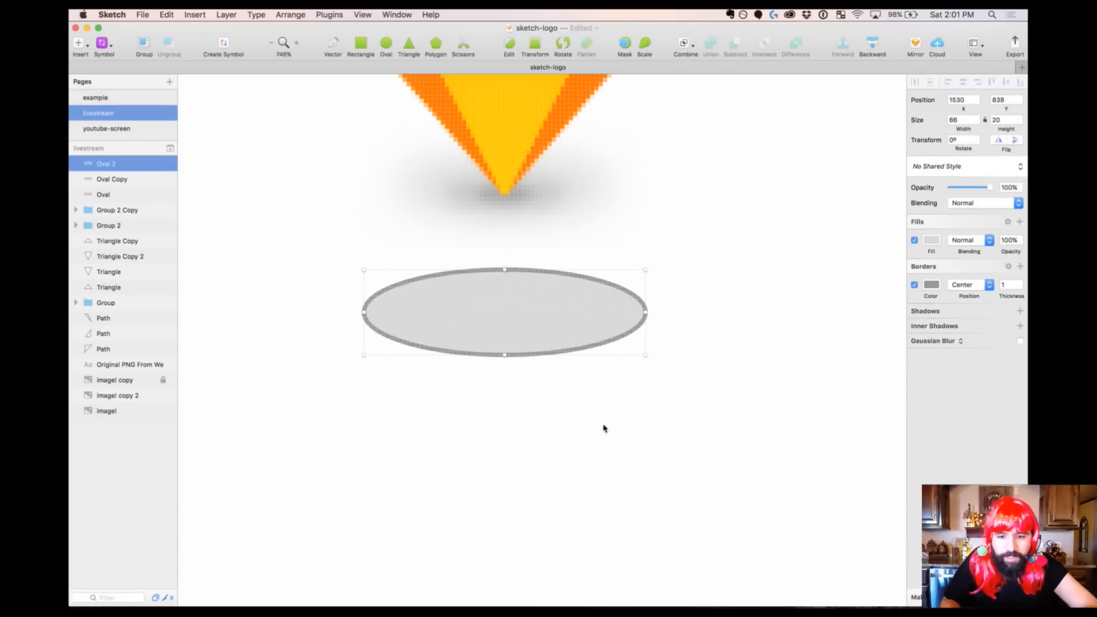
Remove the new oval's border and change its fill to a radial gradient
left_click(913, 285)
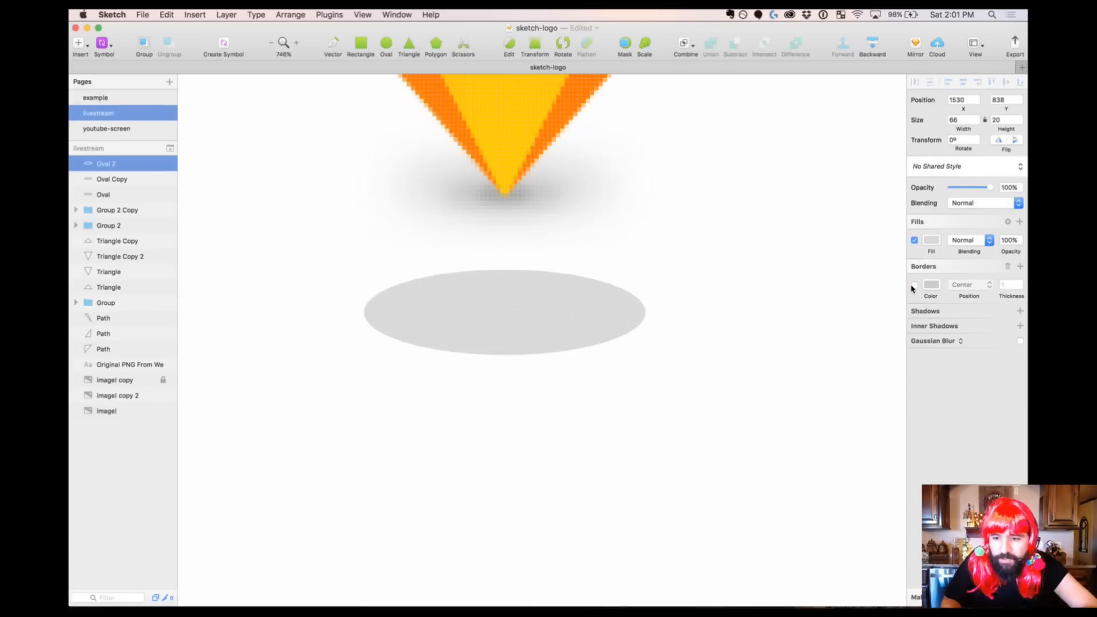
left_click(932, 241)
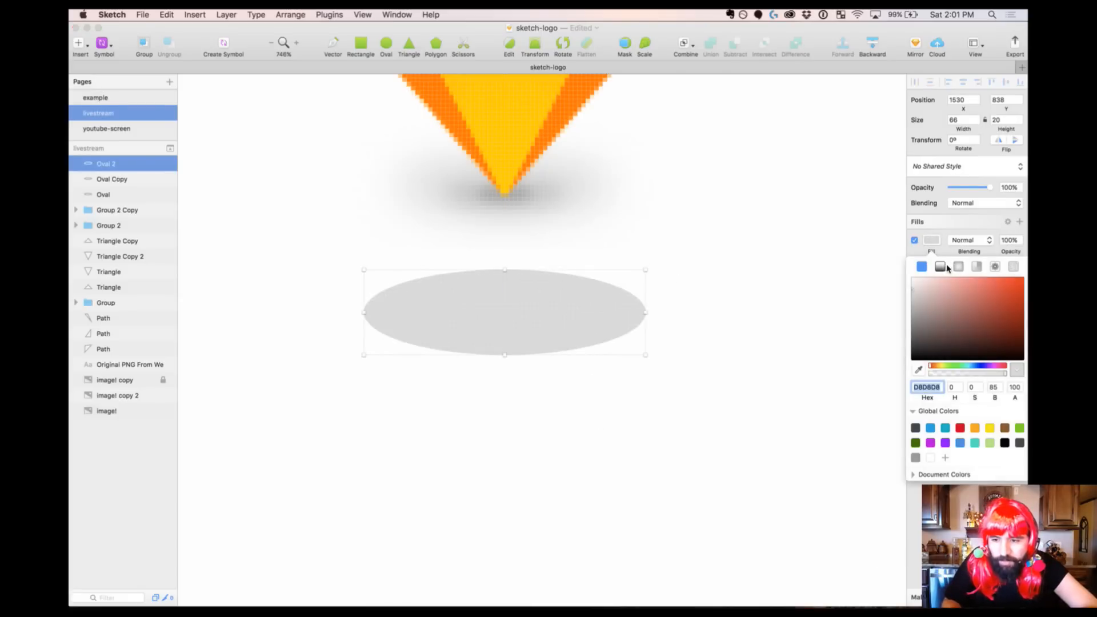
left_click(958, 266)
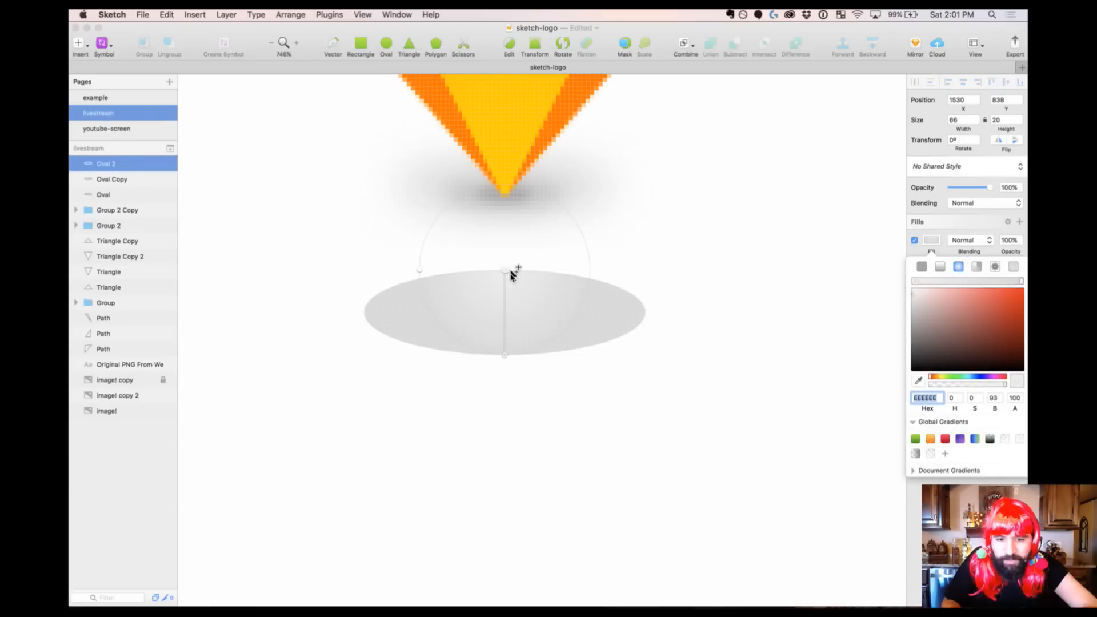
Centre the radial gradient within the oval and fit its height and width to the oval's edges
left_click_drag(506, 269, 507, 315)
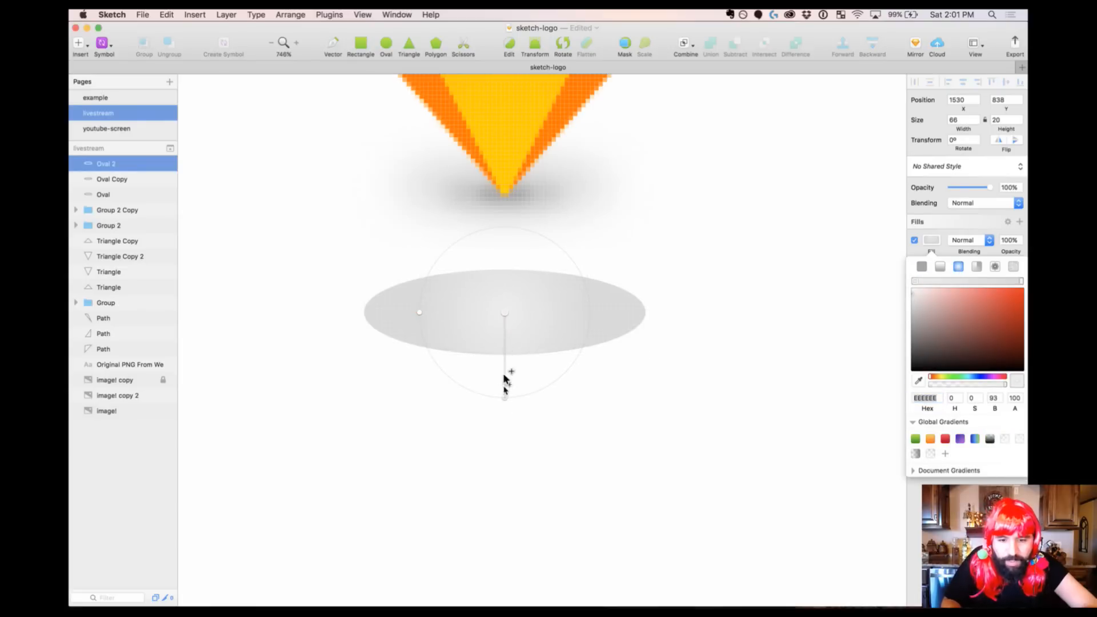
left_click_drag(506, 399, 504, 355)
left_click_drag(411, 314, 360, 312)
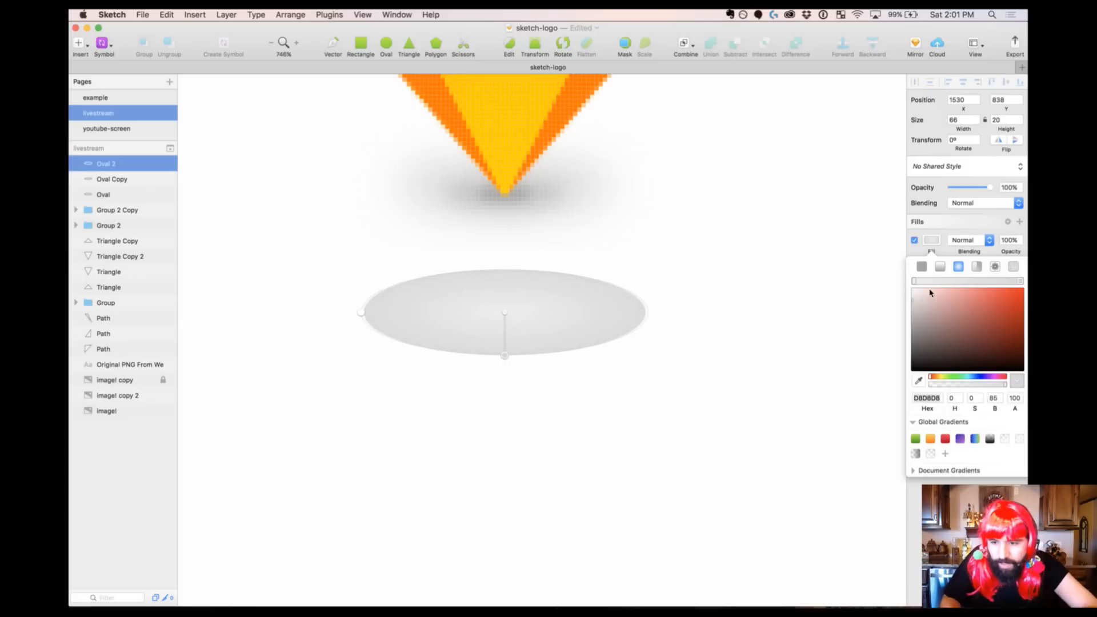
Set the gradient's centre stop to grey 898989 and its outer stop to A4A4A4, moving the outer stop slightly inward
left_click(914, 281)
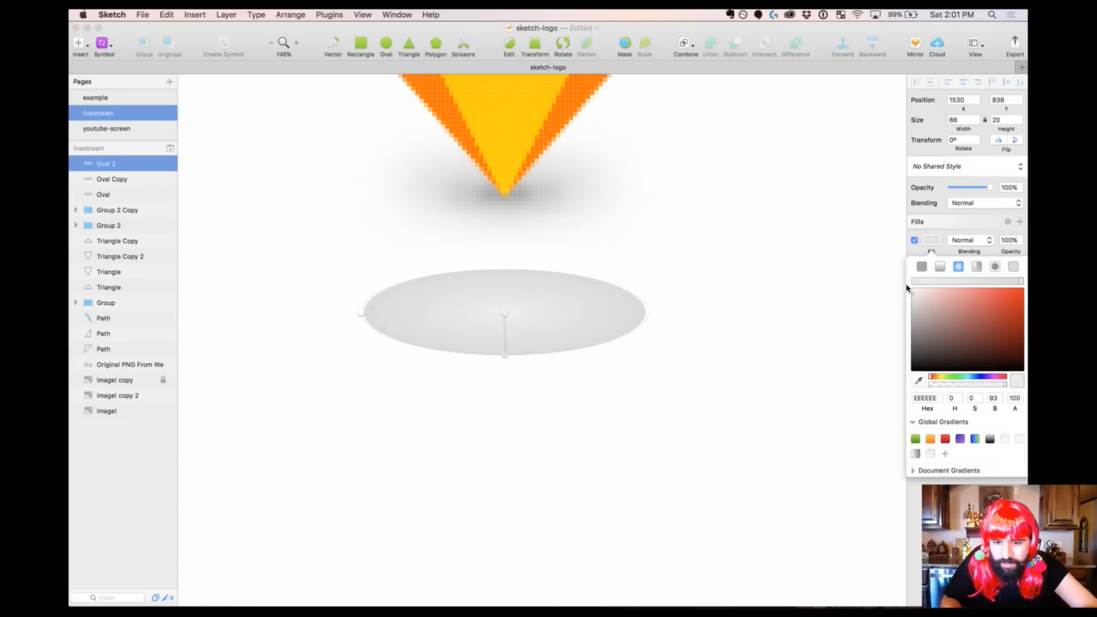
left_click_drag(929, 309, 912, 324)
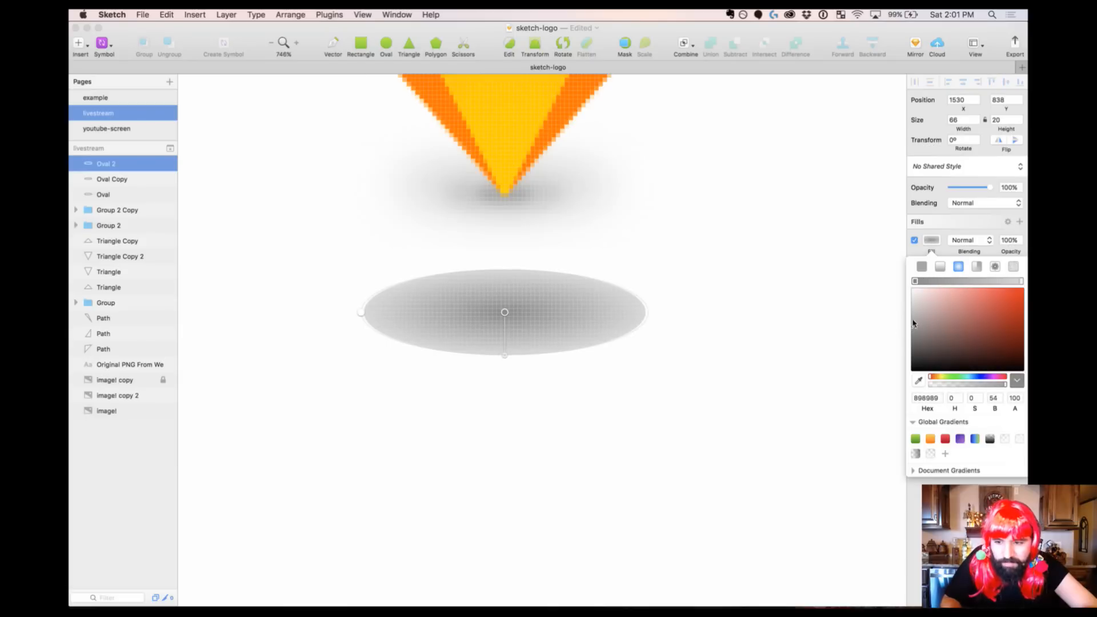
left_click_drag(1020, 280, 992, 281)
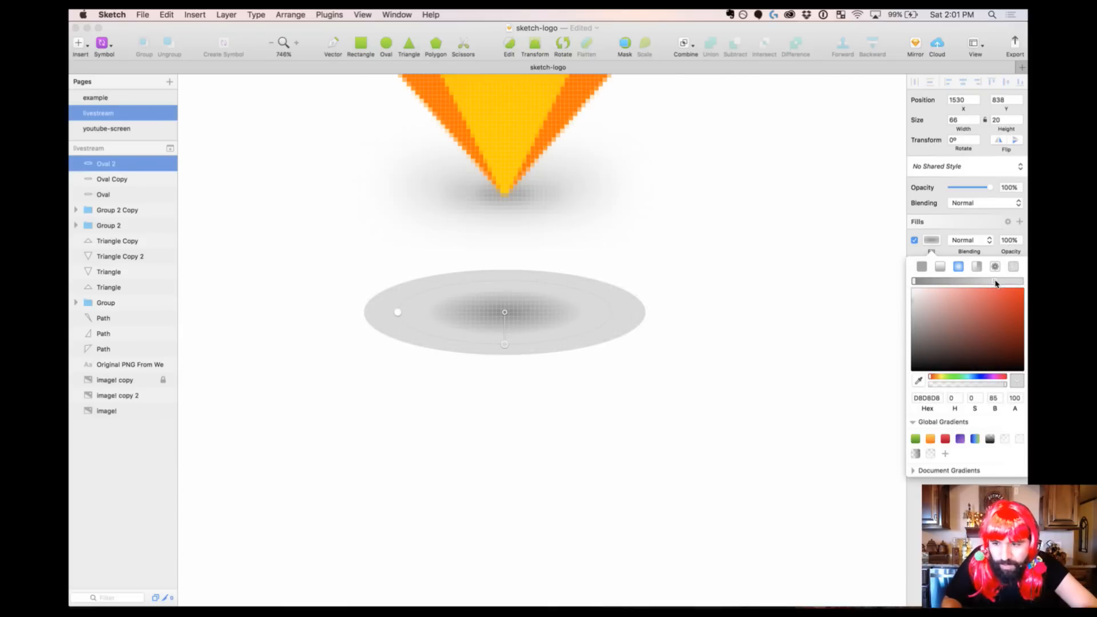
left_click_drag(921, 330, 893, 319)
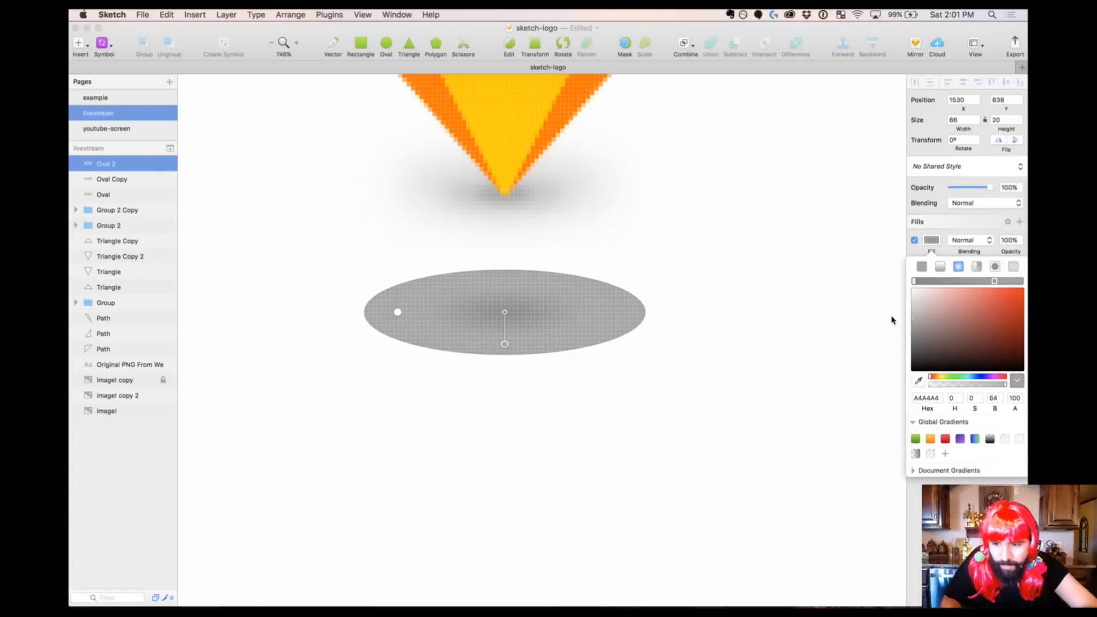
left_click_drag(991, 283, 988, 283)
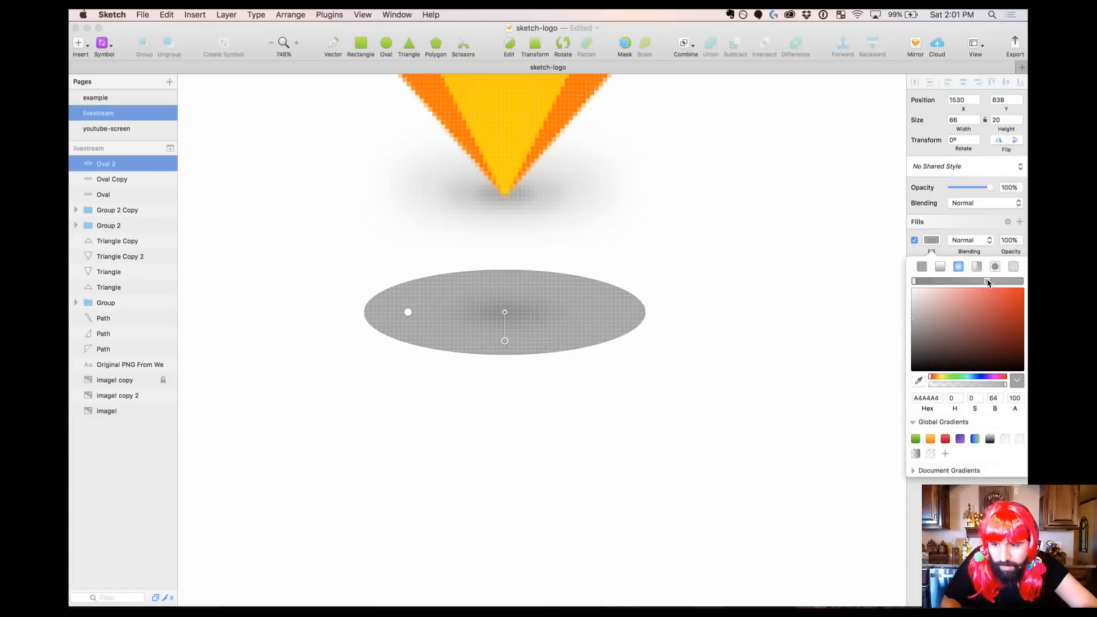
Set both gradient stops to black 000000 and move the outer stop to about halfway from the centre
left_click_drag(920, 316, 899, 397)
left_click(914, 281)
left_click_drag(987, 281, 971, 283)
left_click_drag(924, 358, 895, 393)
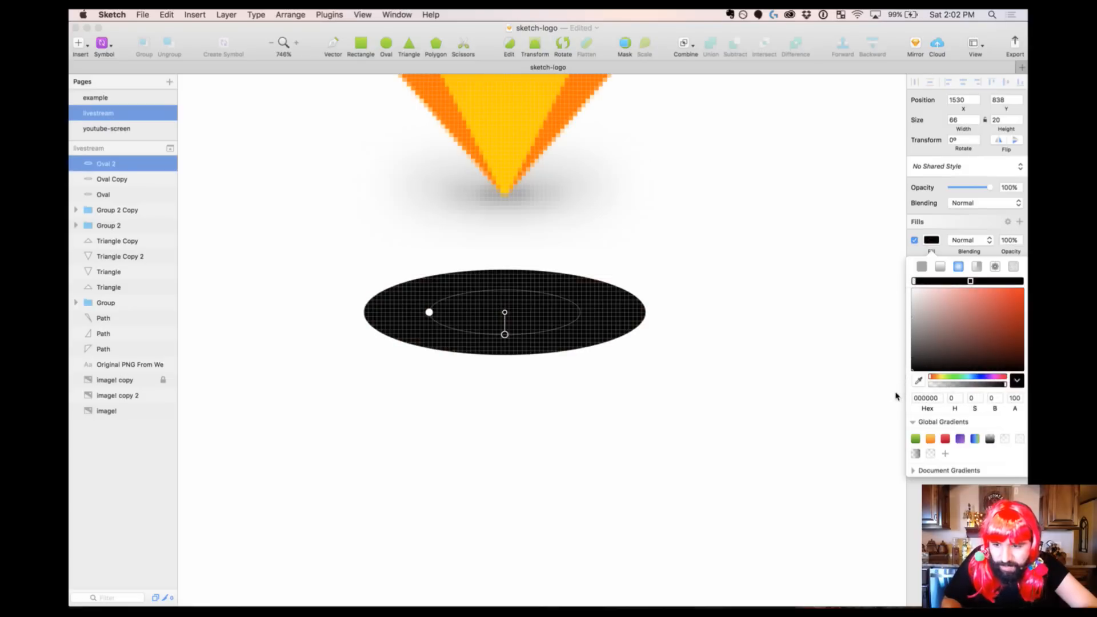
Add a third gradient stop at the oval's outer edge, coloured black 000000 with an alpha of 0
left_click(1019, 281)
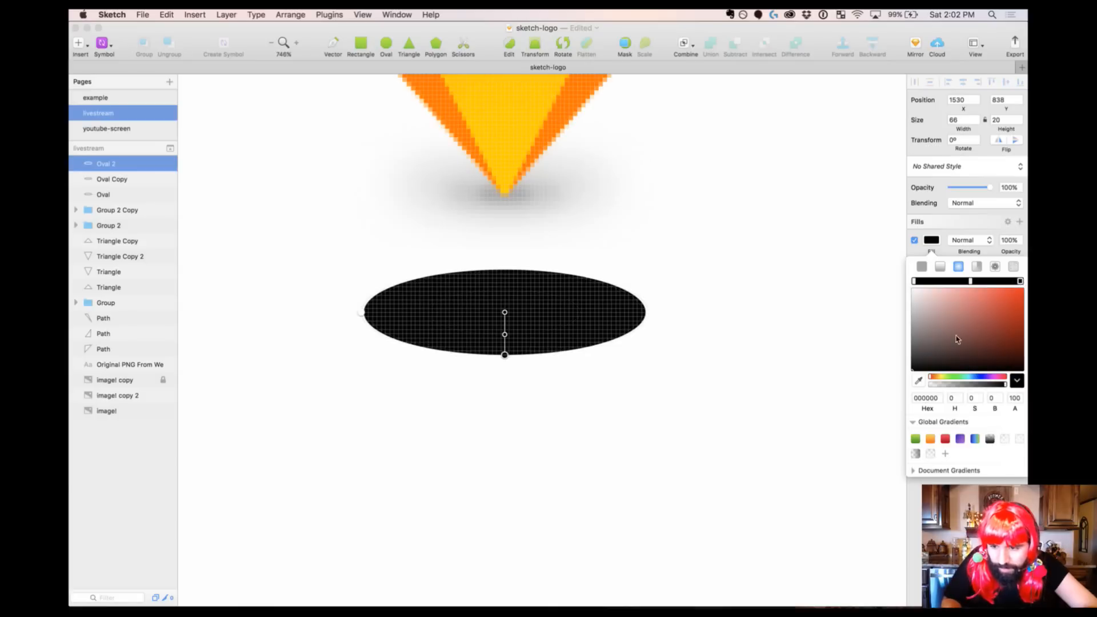
left_click(936, 339)
left_click(913, 370)
left_click(1014, 398)
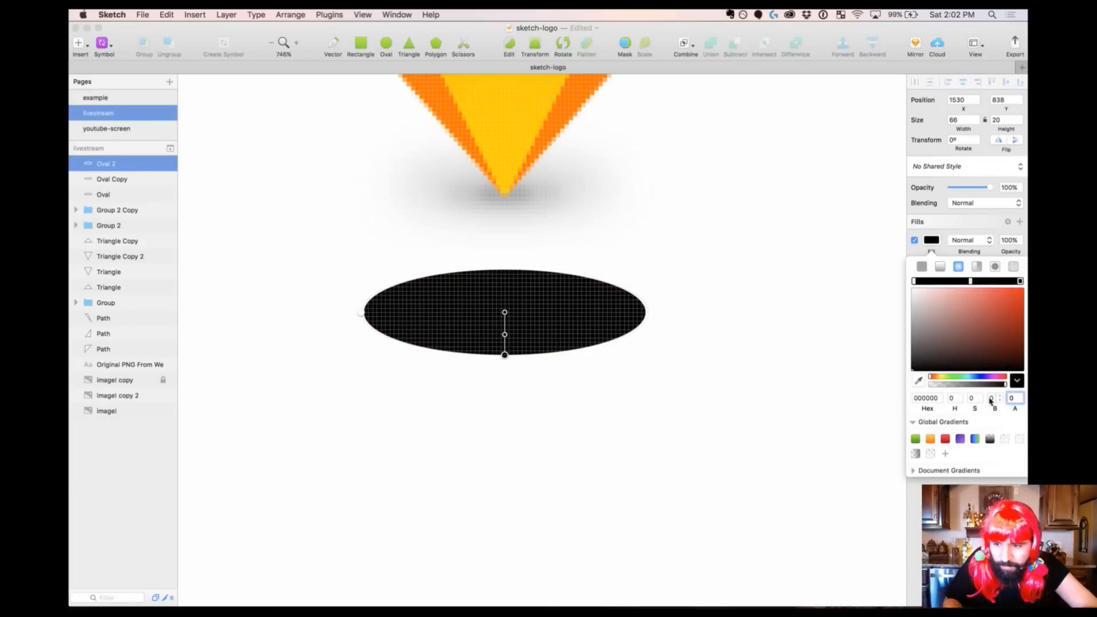
key("Return")
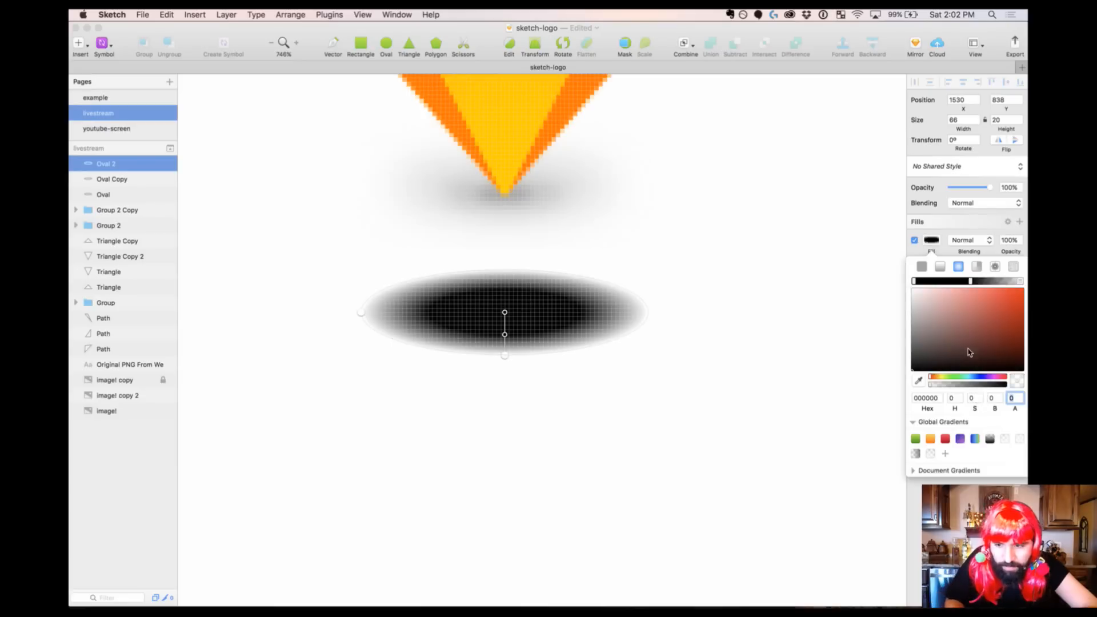
Move the middle gradient stop slightly toward the centre and set its alpha to 40
left_click_drag(971, 282, 965, 283)
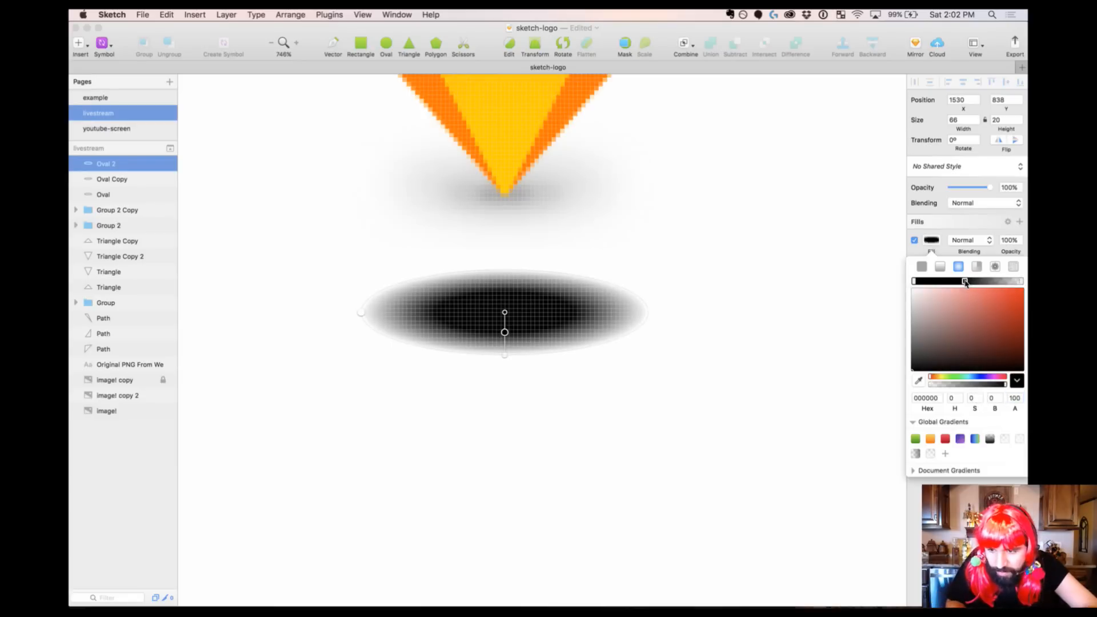
left_click(923, 400)
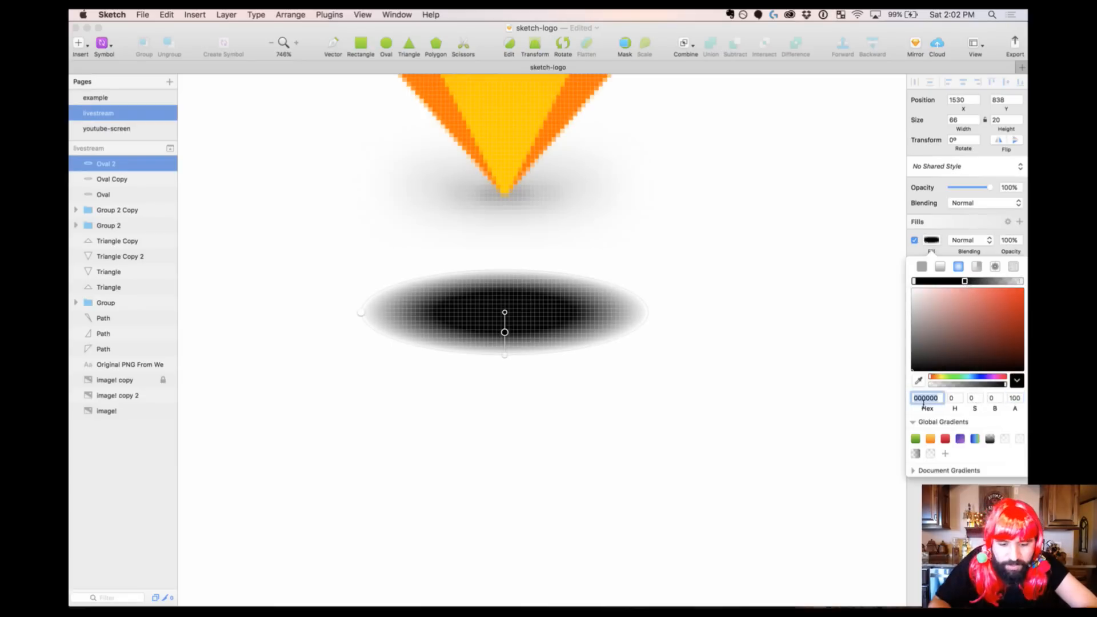
type("40")
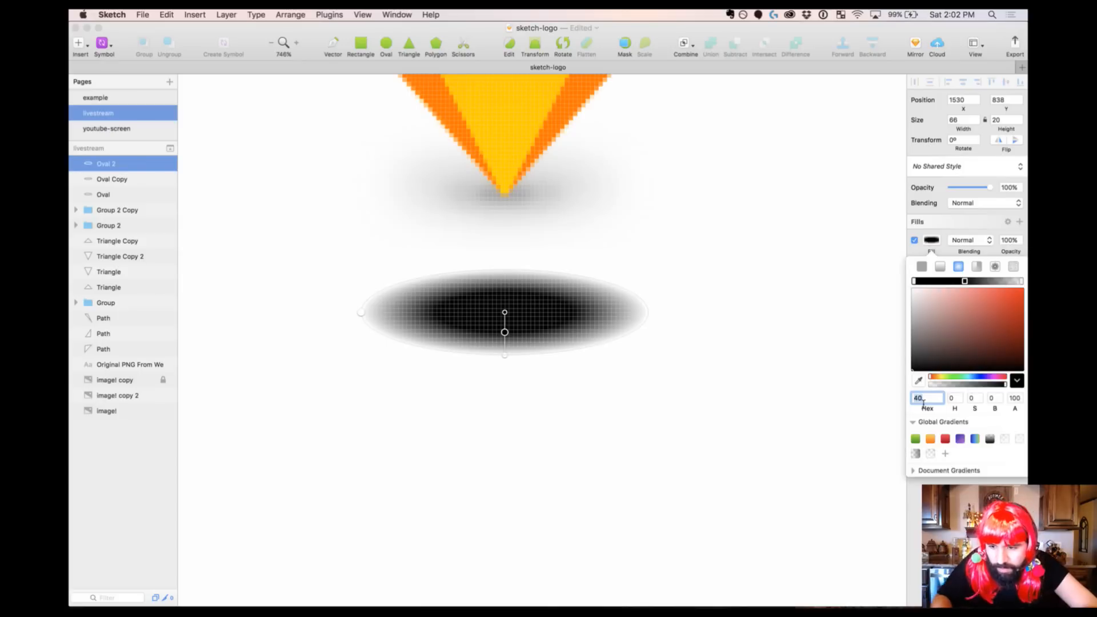
left_click_drag(914, 282, 962, 289)
left_click(964, 283)
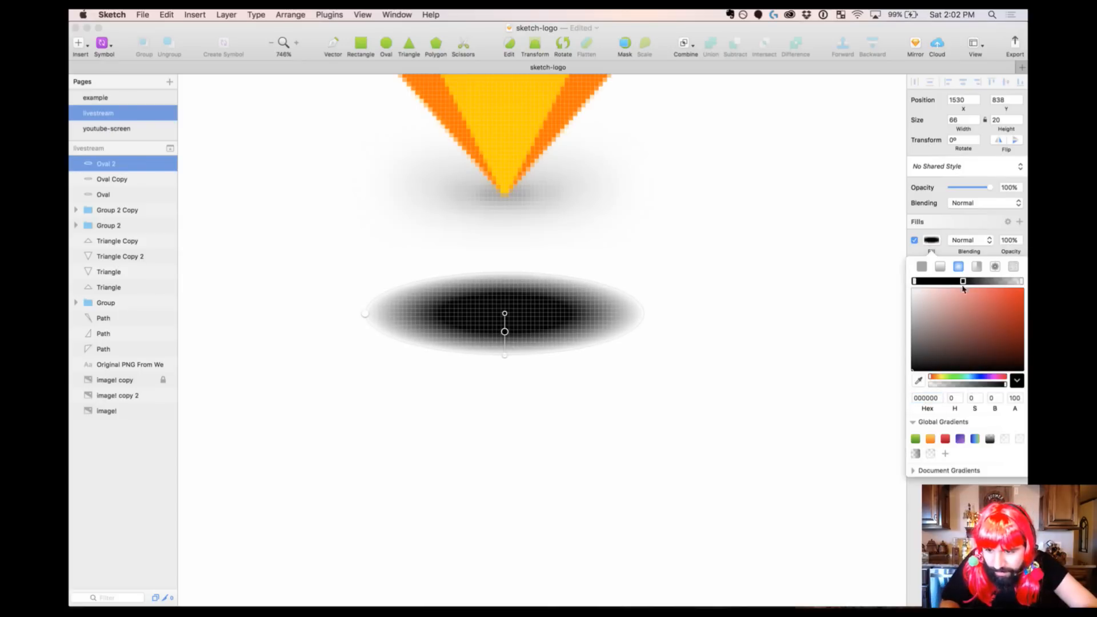
left_click(1014, 398)
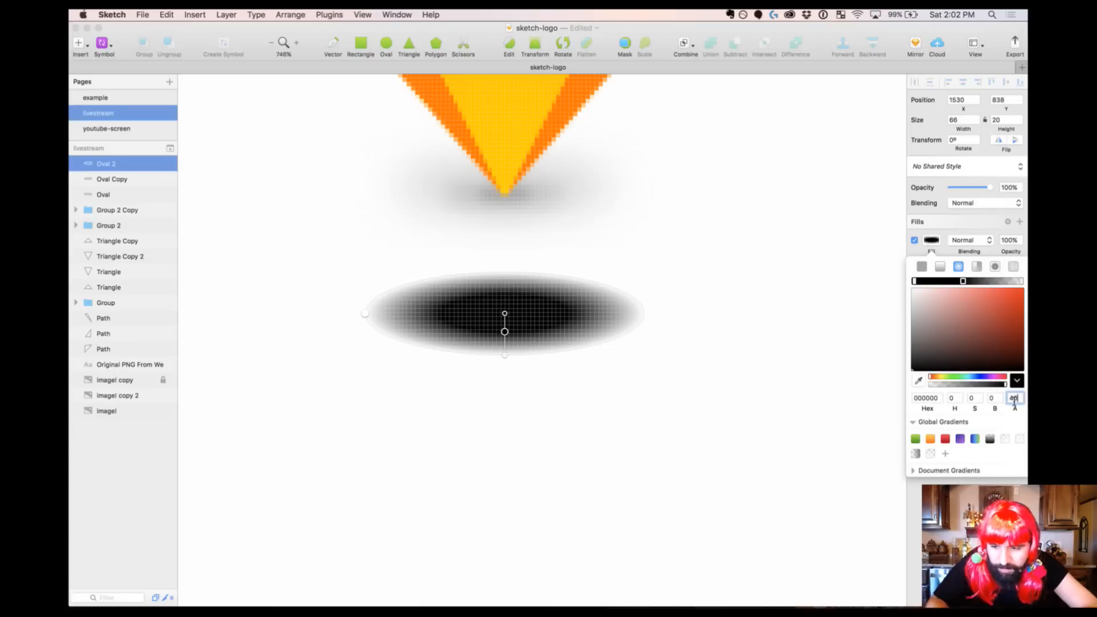
key("Return")
Set the alpha of the gradient's centre stop to 50
left_click(915, 281)
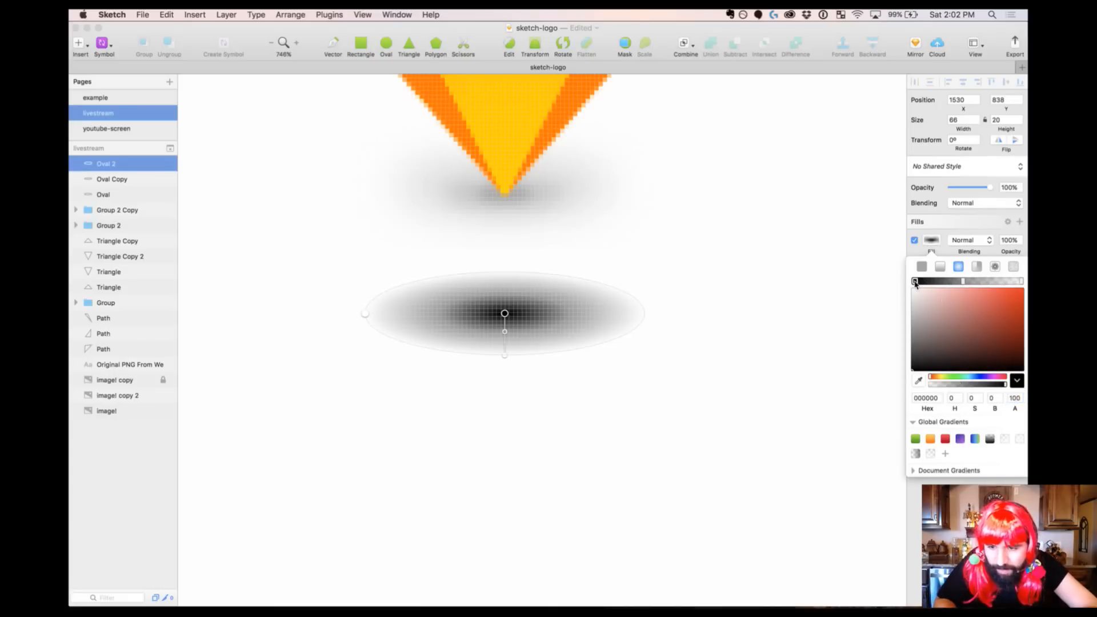
left_click(1014, 399)
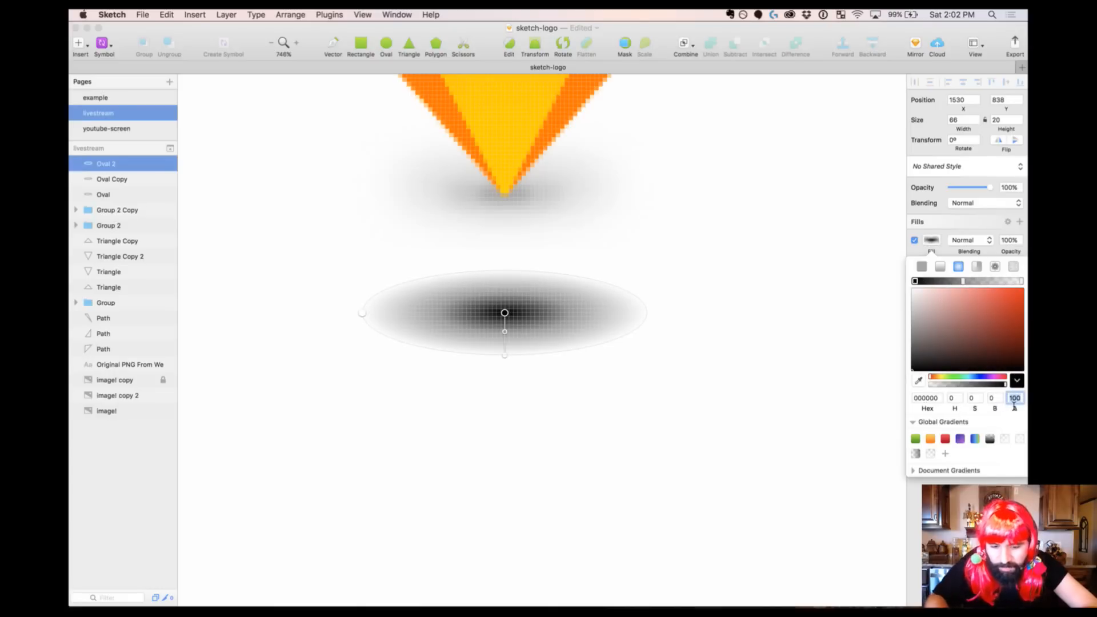
type("50")
key("Return")
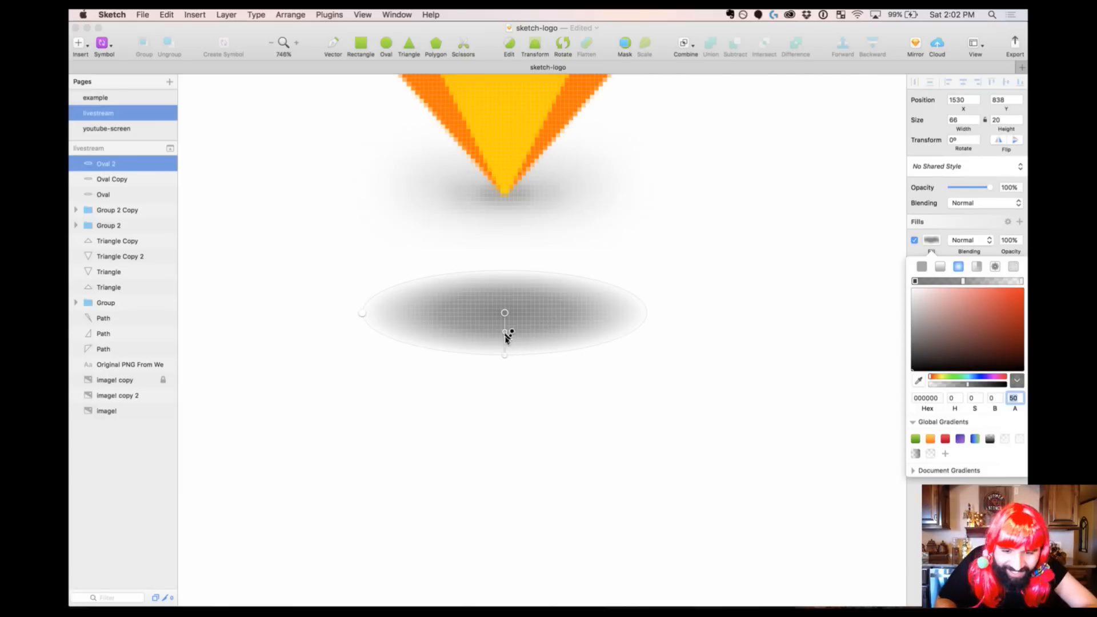
Move the middle gradient stop closer to the centre and set its alpha to 30
left_click_drag(504, 333, 504, 324)
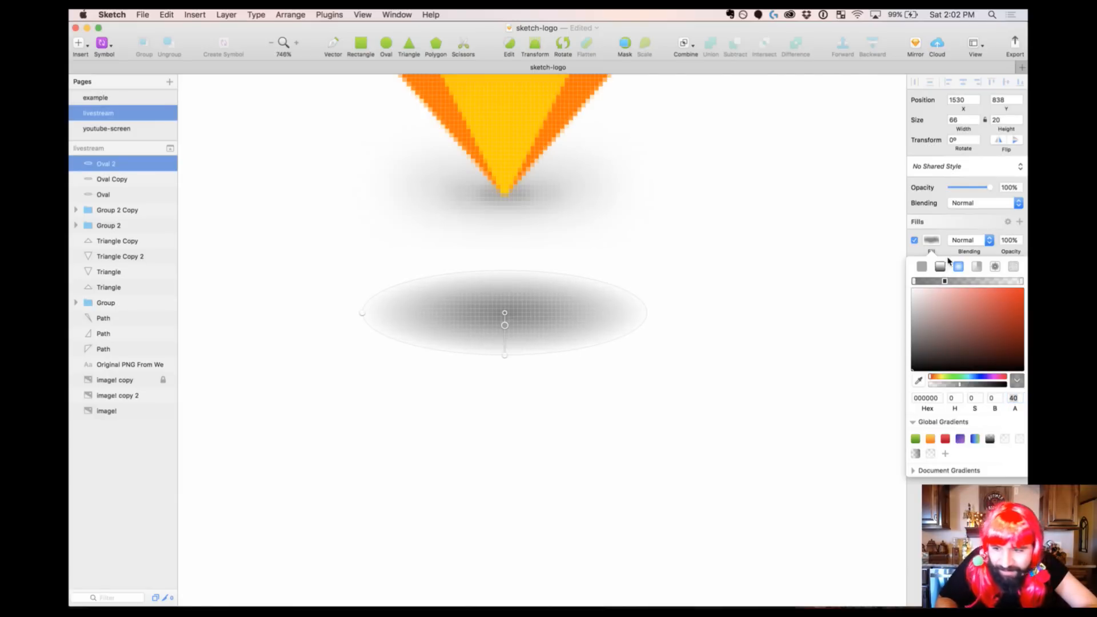
left_click(1013, 399)
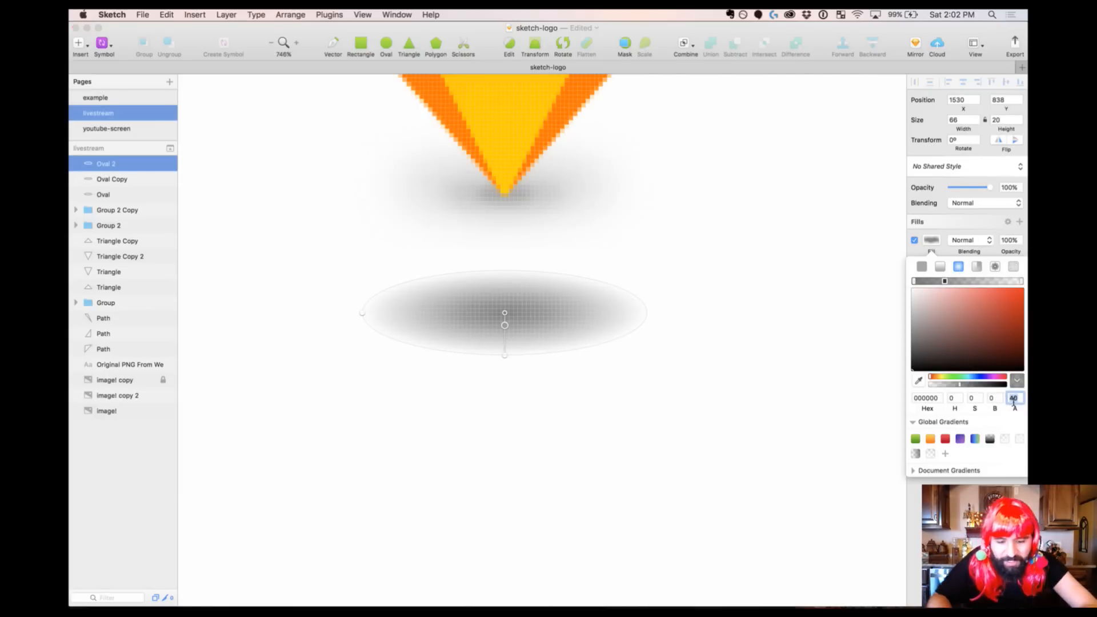
type("2")
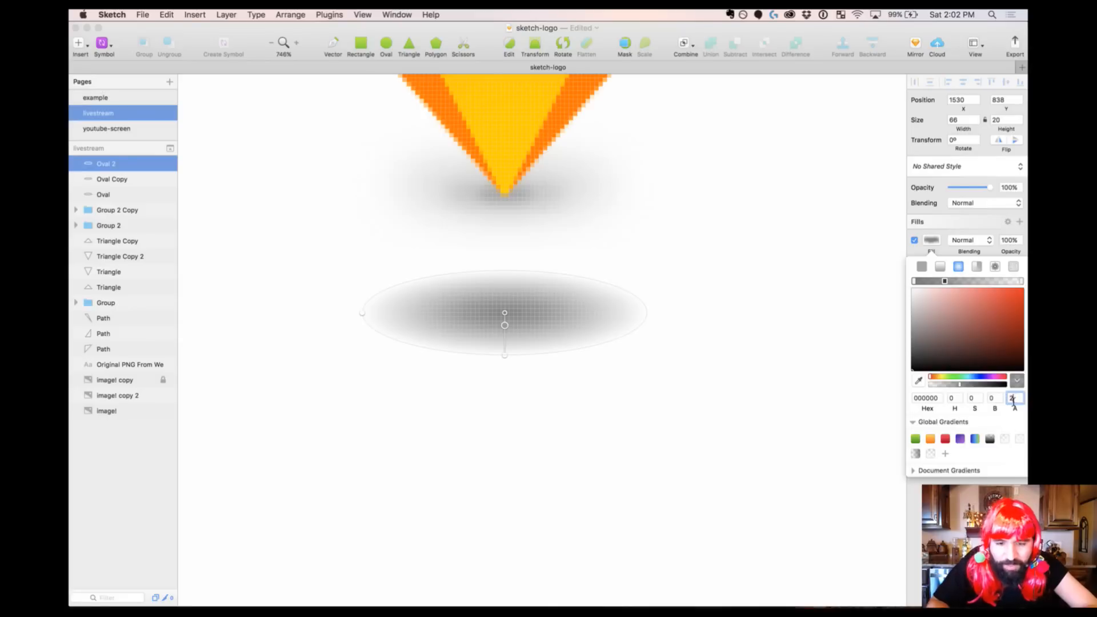
type("0")
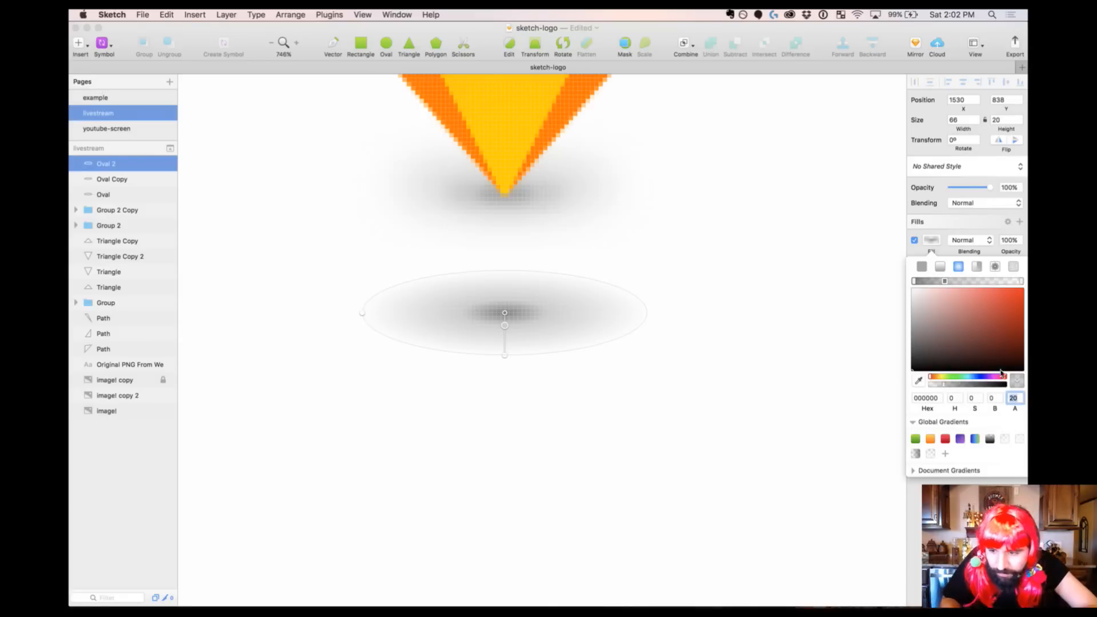
key("shift+Up")
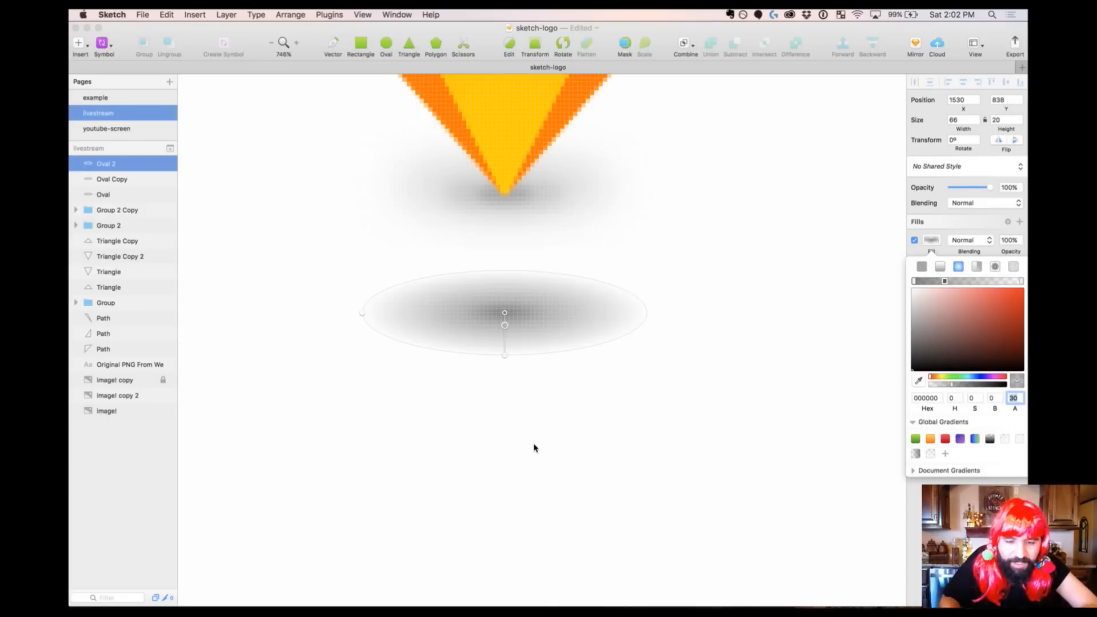
Check the oval's radial gradient fill, keep it, and enlarge the oval about its centre to 68 × 21
left_click(574, 425)
left_click(574, 425)
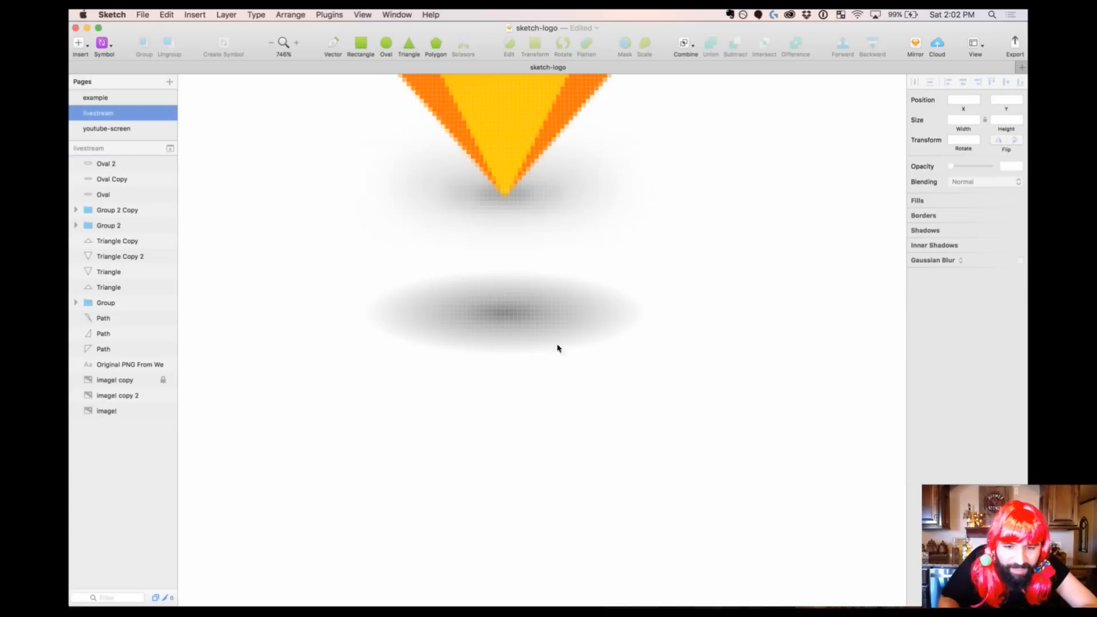
left_click(535, 305)
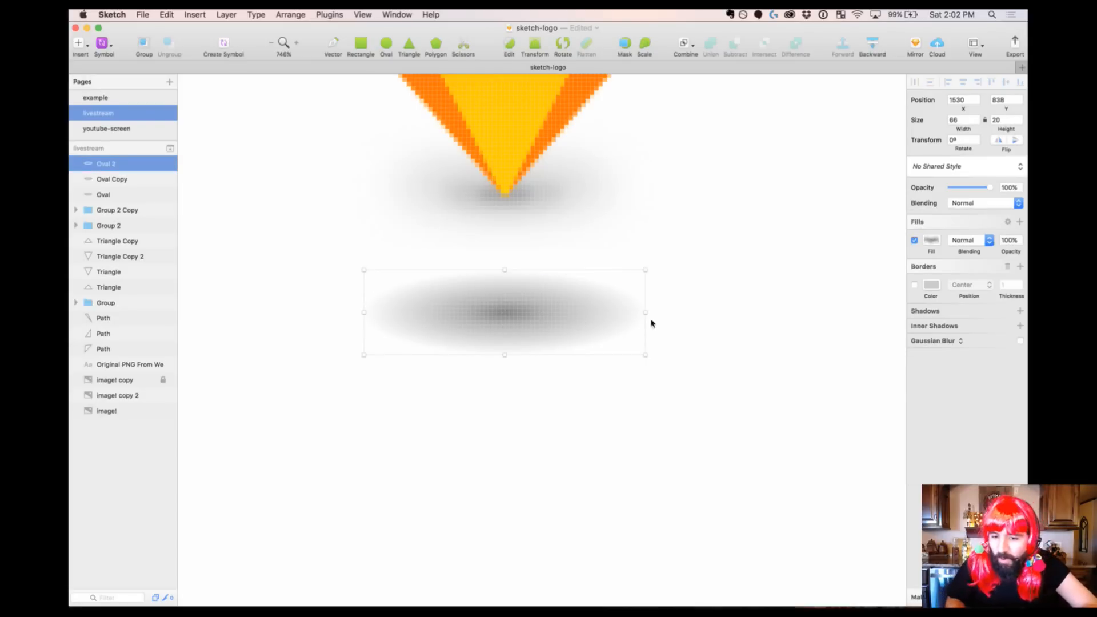
left_click(932, 241)
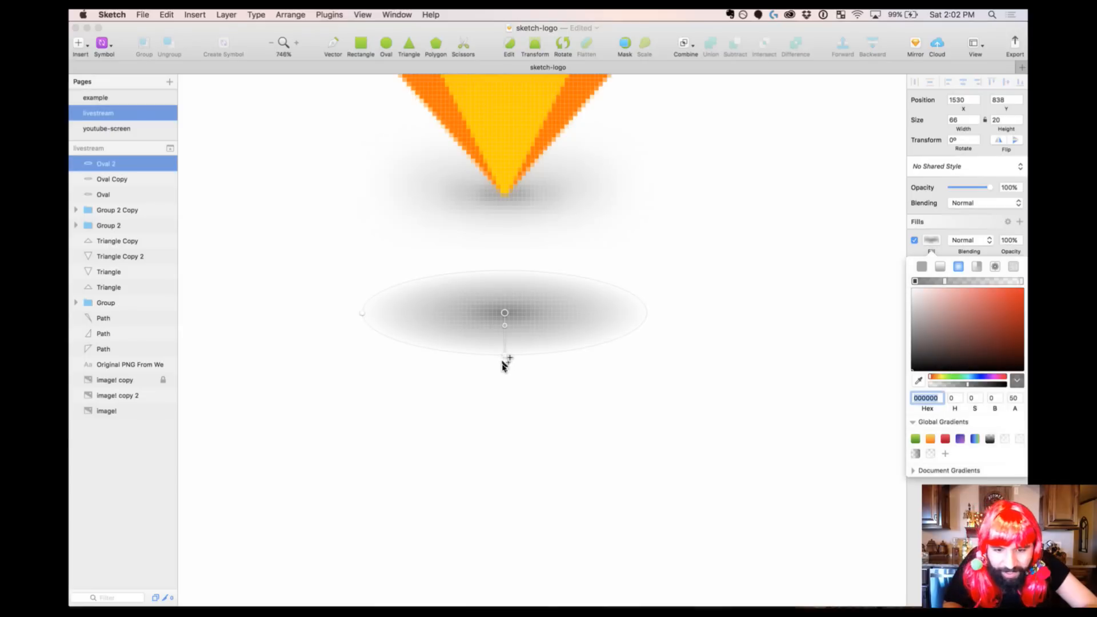
mouse_move(505, 356)
left_mouse_down()
mouse_move(507, 366)
mouse_move(505, 355)
left_mouse_up()
key("Escape")
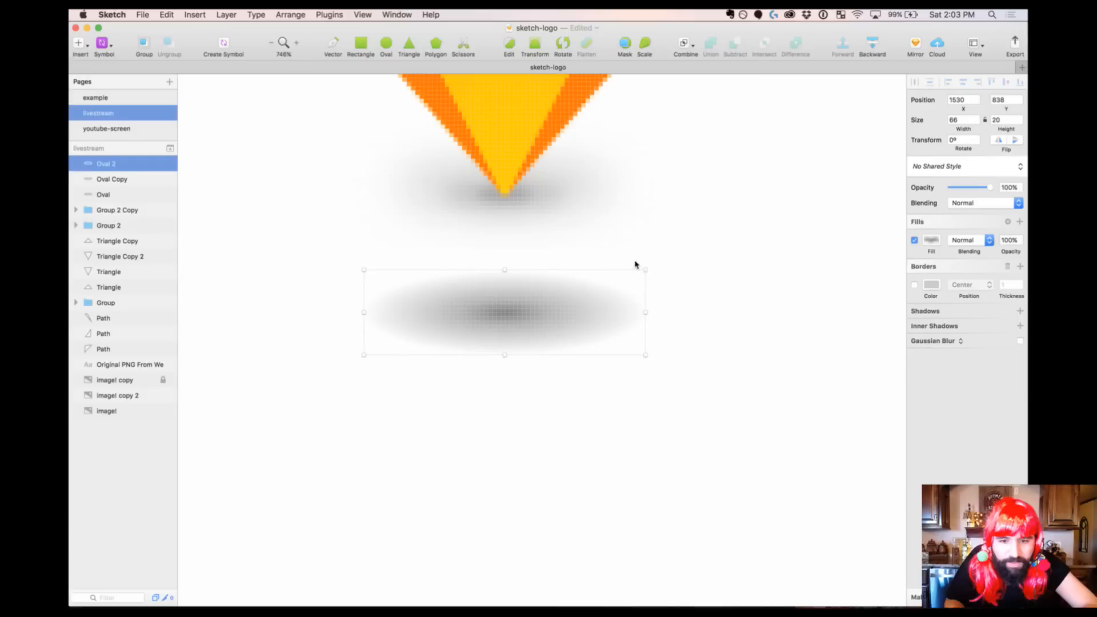
left_click_drag(643, 272, 652, 267)
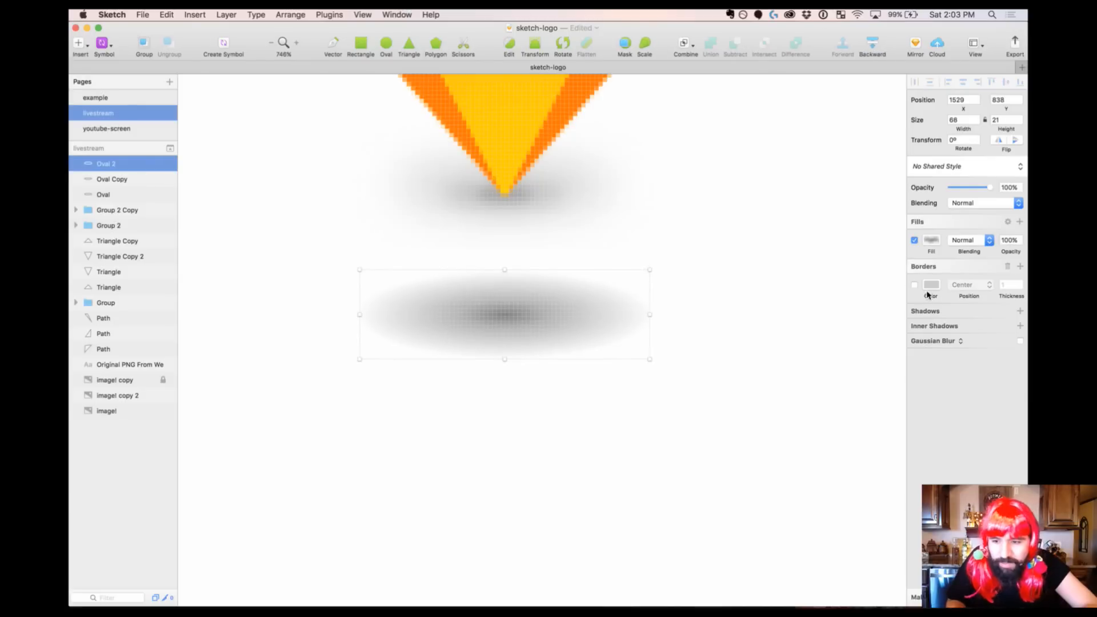
Apply a 1 px Gaussian blur to the gradient oval
left_click(1019, 341)
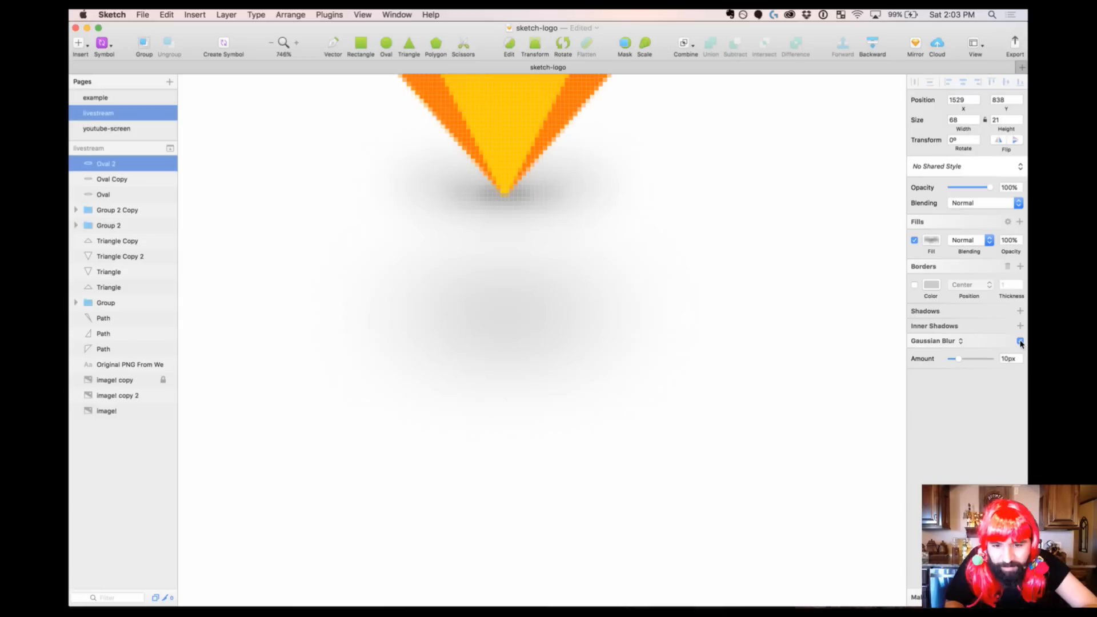
left_click(1006, 359)
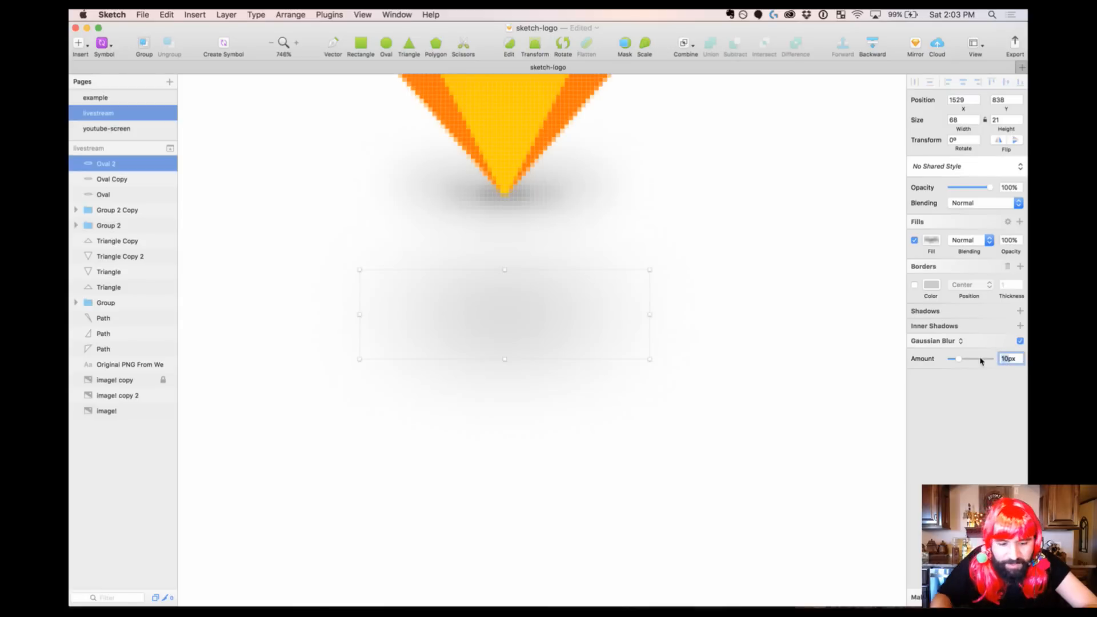
type("1")
key("Return")
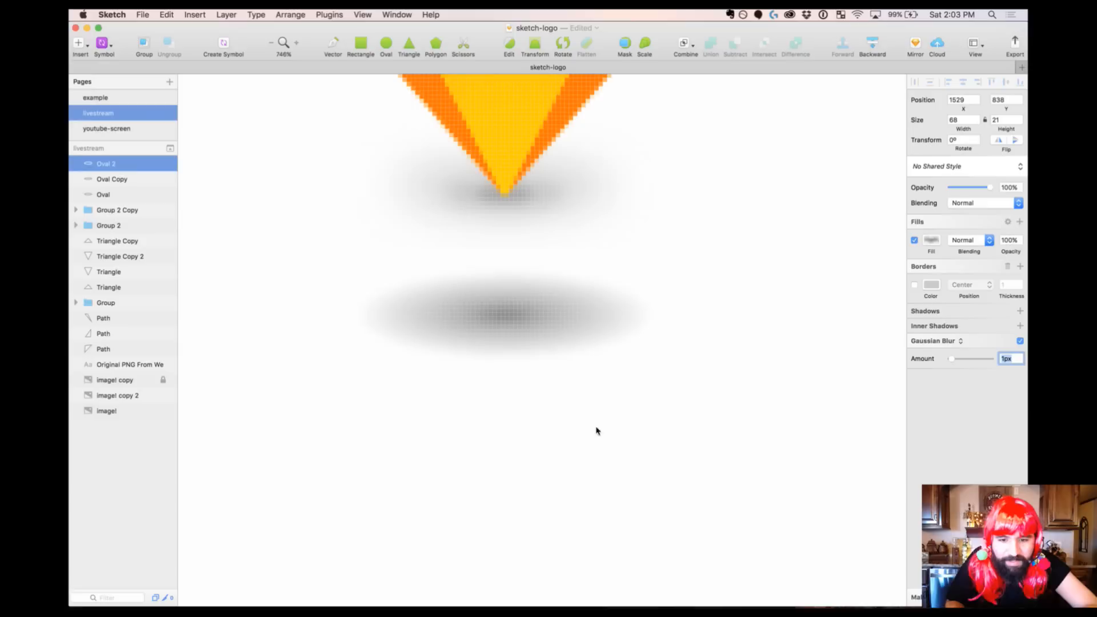
Set the gradient oval's overall opacity to 70%
left_click(552, 321)
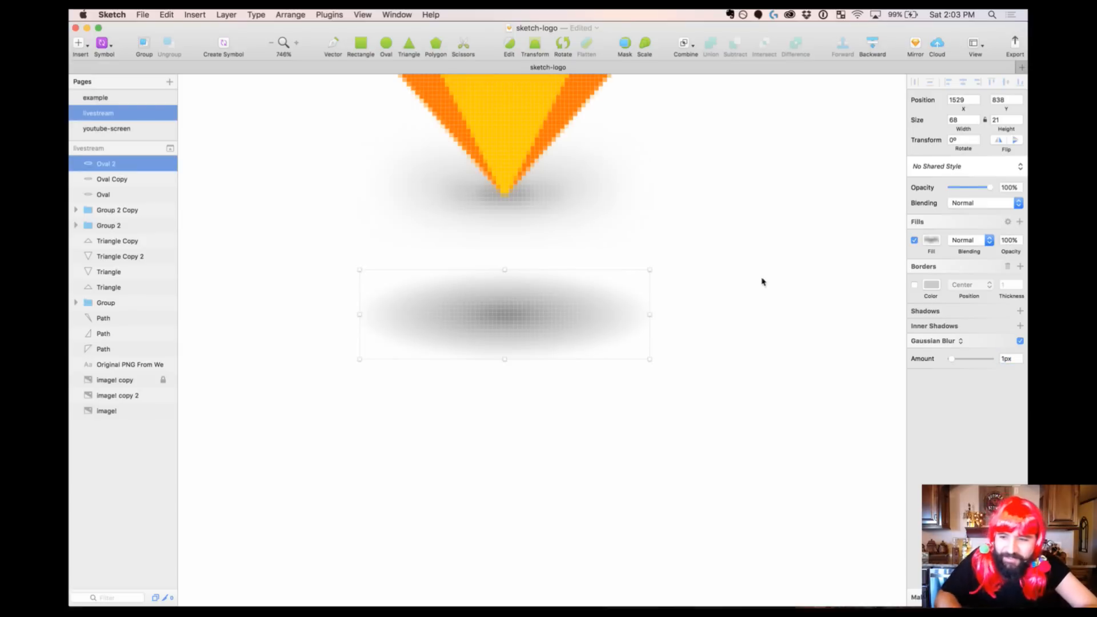
left_click(1007, 187)
type("70")
key("Return")
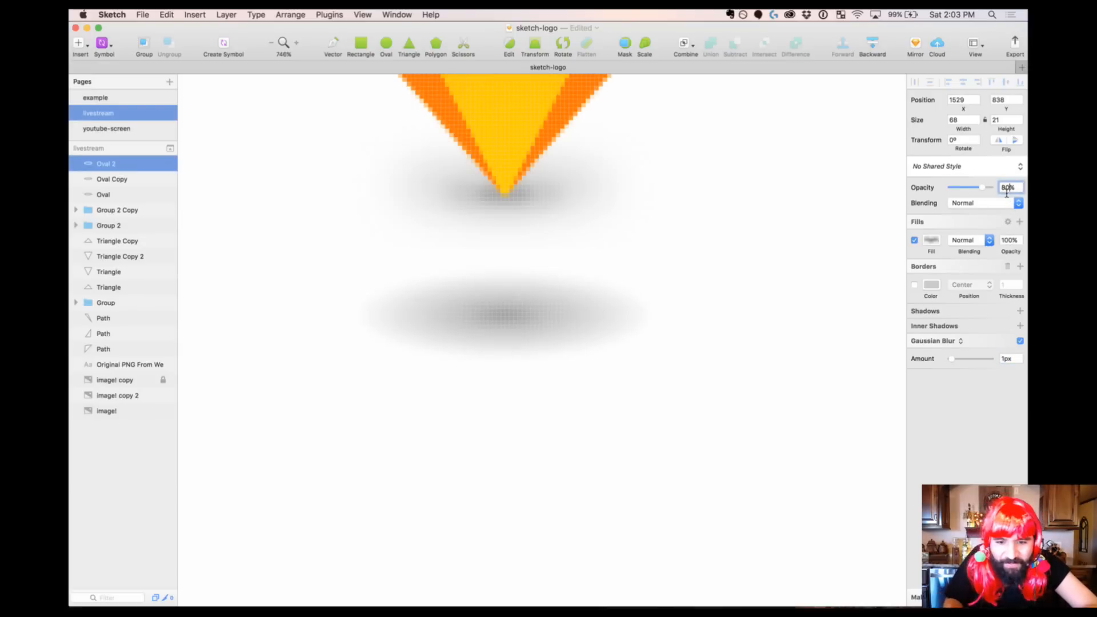
key("shift+Up")
key("shift+Down")
left_click(680, 377)
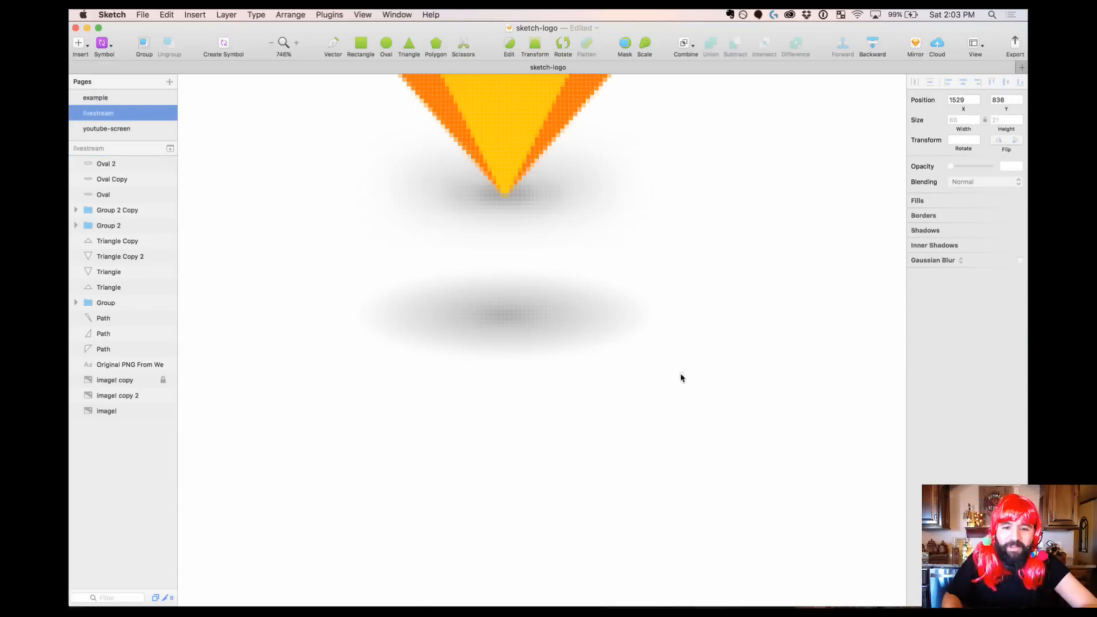
Delete the two older blurred ovals between the recreated diamond and the original image
key("super+minus")
key("super+minus")
key("super+minus")
left_click(466, 320)
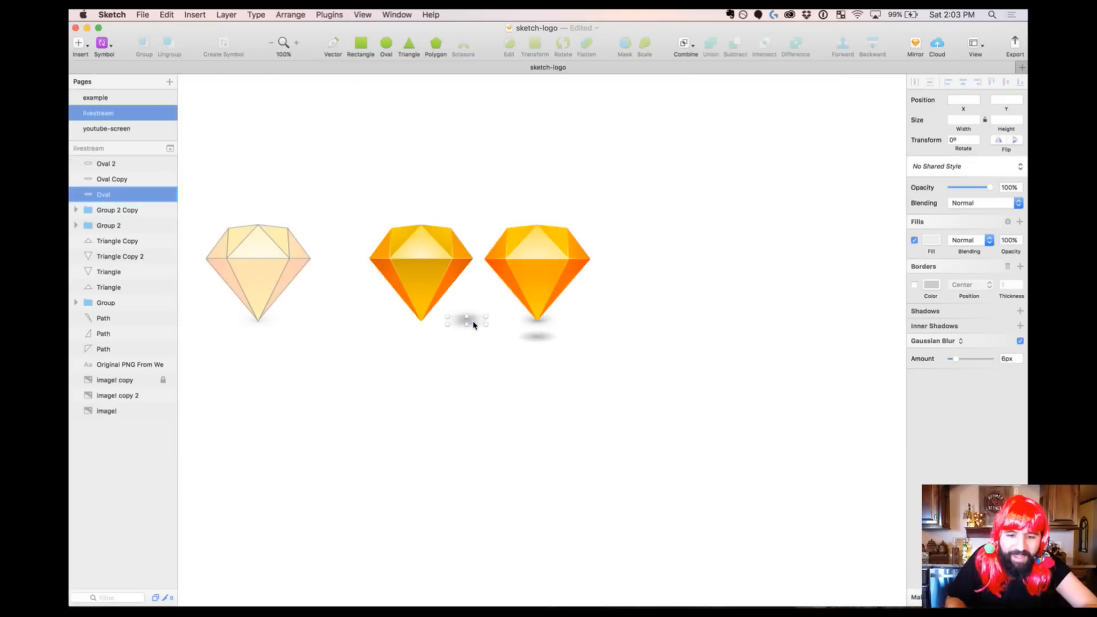
key("Delete")
left_click(467, 321)
key("Delete")
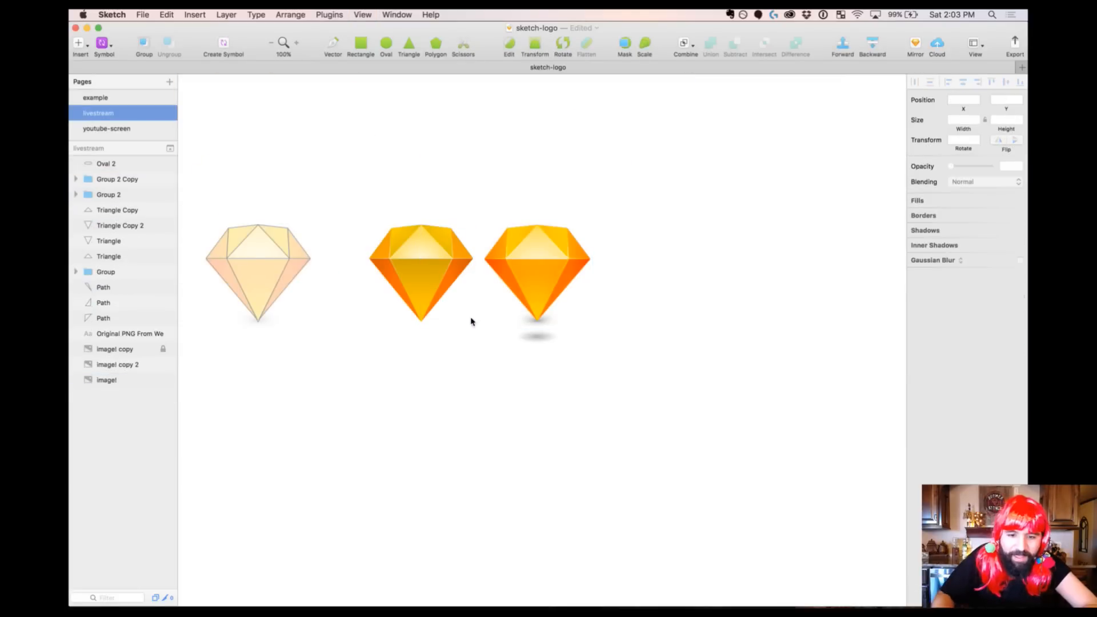
Move the gradient oval under the recreated diamond's tip and scale it down to about 45 × 14
left_click_drag(554, 339, 422, 325)
left_click_drag(376, 280, 534, 368)
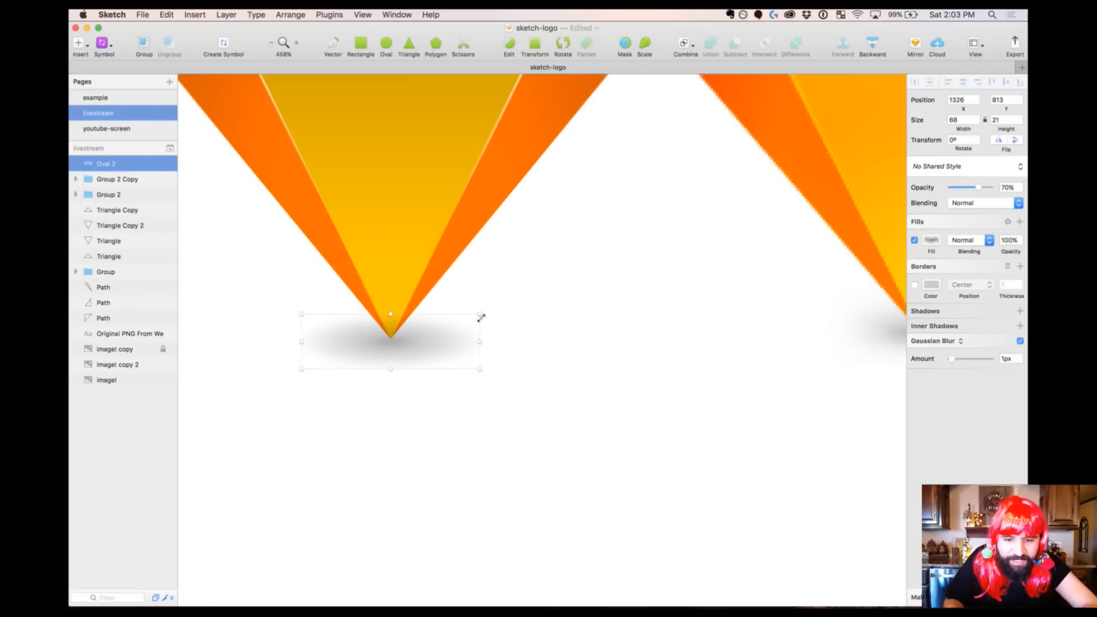
left_click_drag(483, 316, 433, 335)
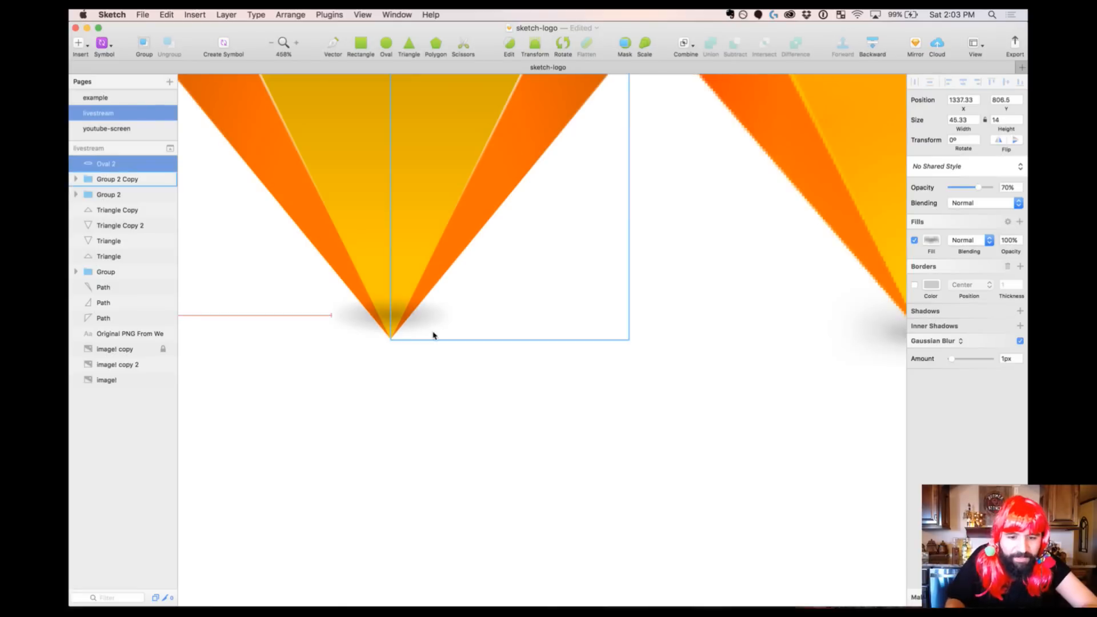
Nudge the shadow oval down to Y 815.5 at the diamond's tip and send it behind all other layers
key("Down")
key("Down")
key("Down")
key("Down")
key("Down")
key("Down")
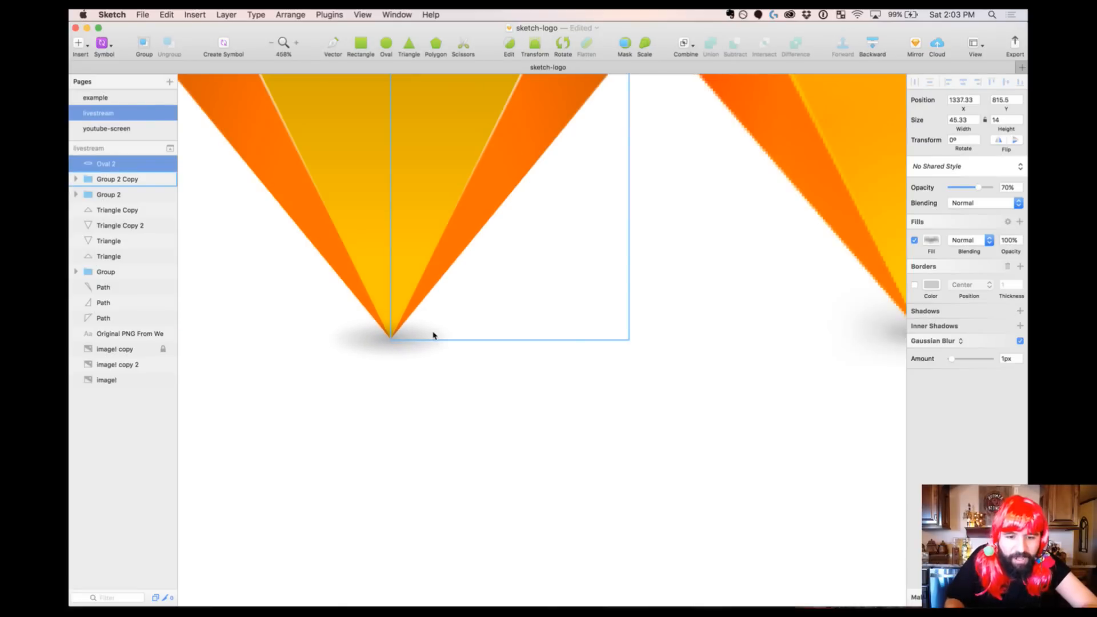
left_click(874, 47, "alt")
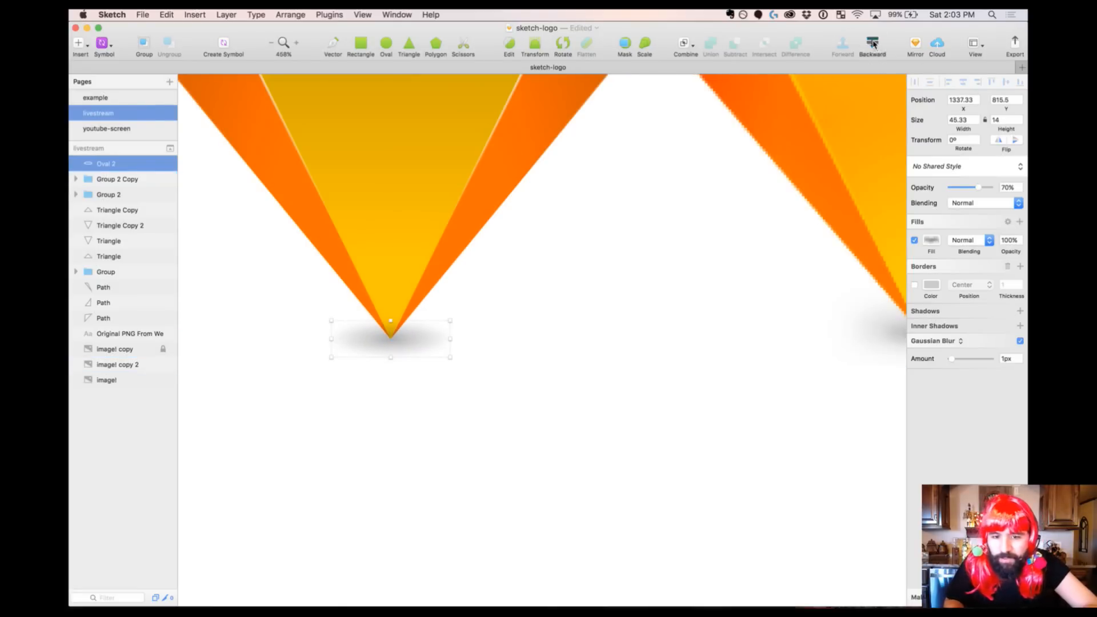
Compare the recreated diamond and its shadow with the original image beside it, from afar and close up
left_click(537, 463)
key("super+minus")
key("super+minus")
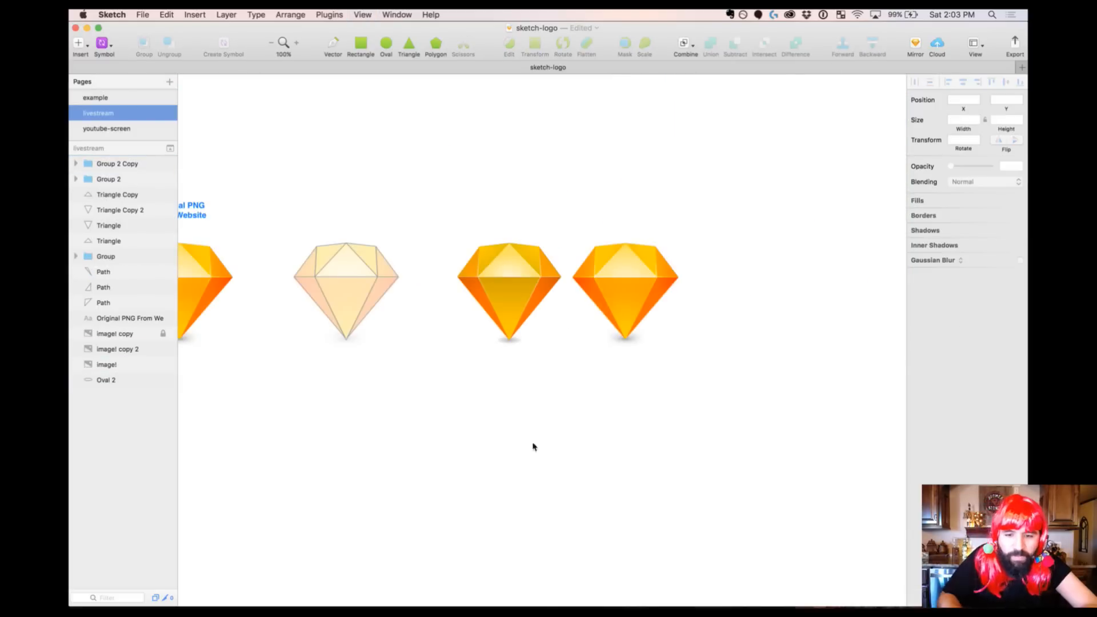
left_click_drag(443, 209, 709, 393)
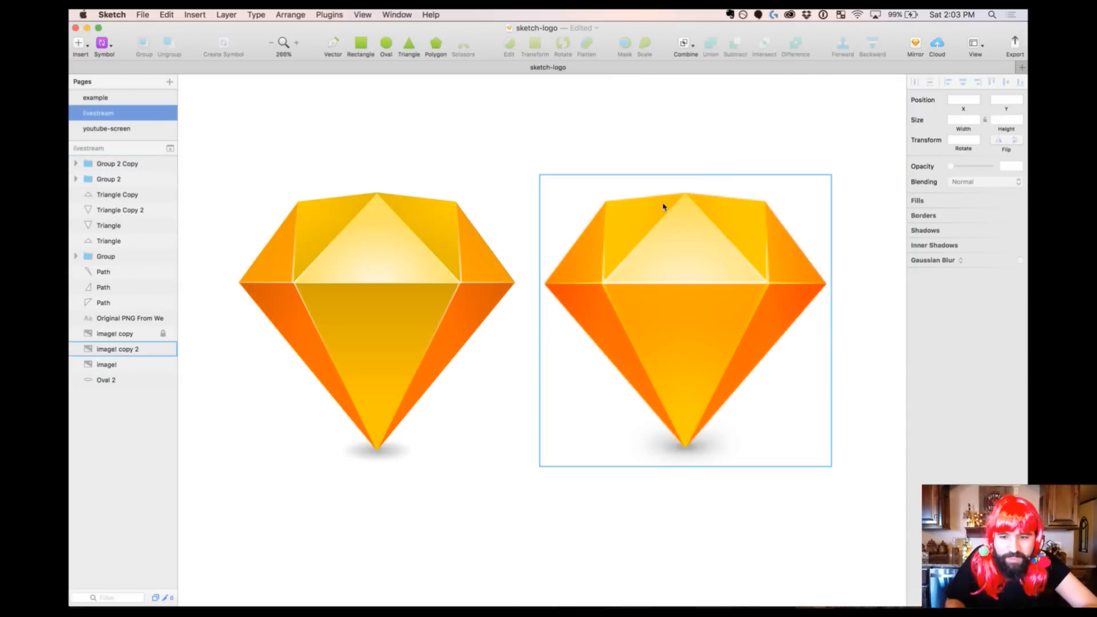
left_click(412, 252)
left_click(340, 147)
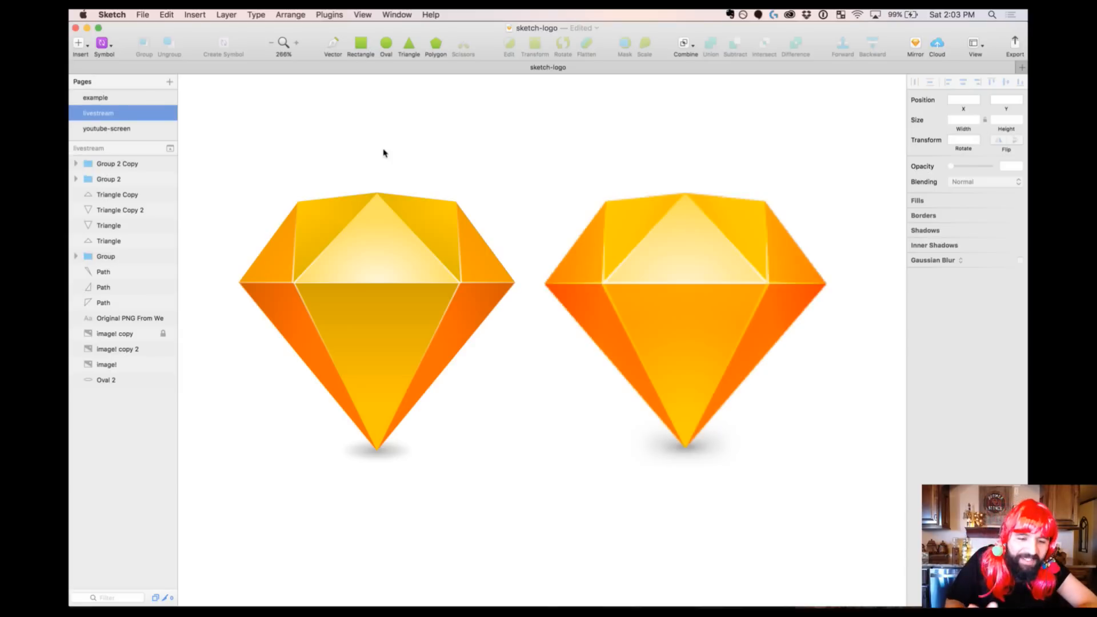
key("z")
left_click_drag(221, 151, 846, 538)
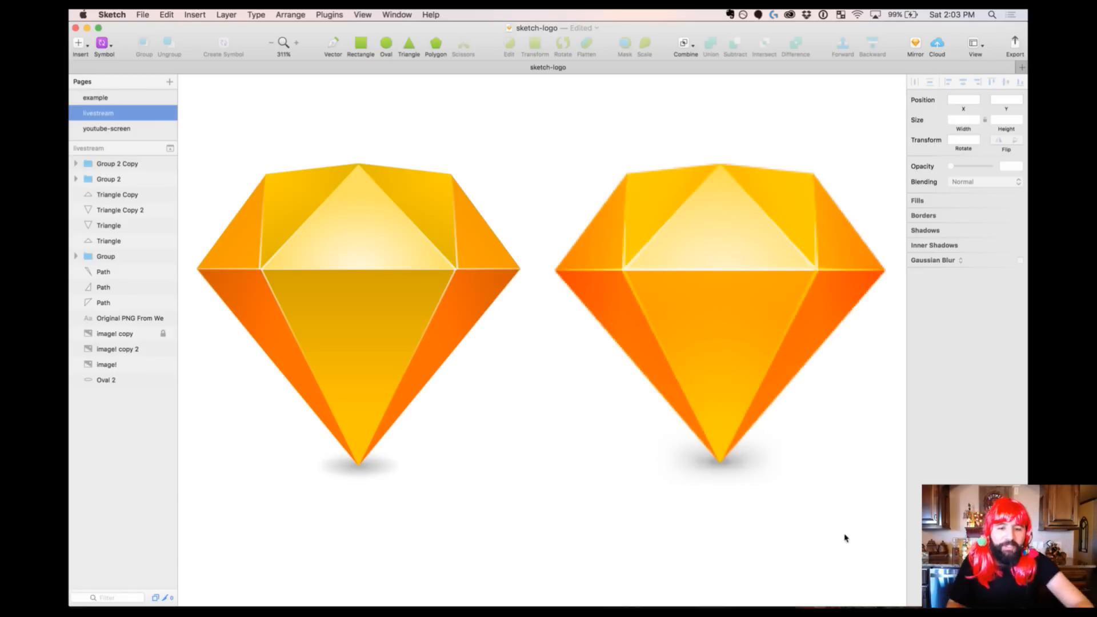
key("super+Tab")
key("super+shift+Tab")
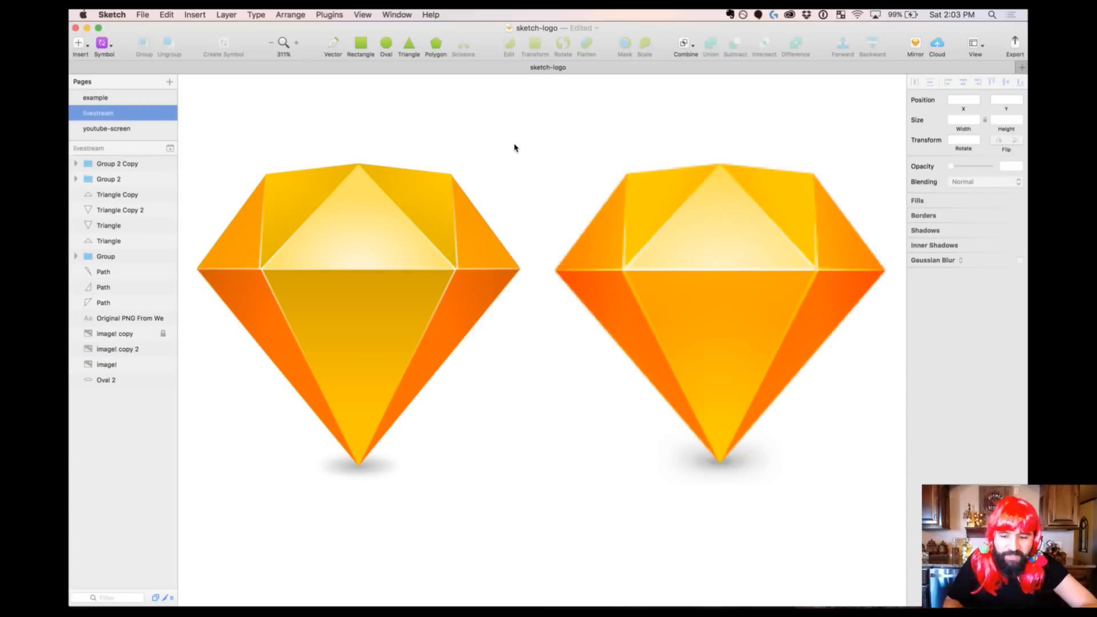
Review the logo versions on the example page, then return to the livestream page with all its diamonds in view
key("super+minus")
key("super+minus")
key("super+minus")
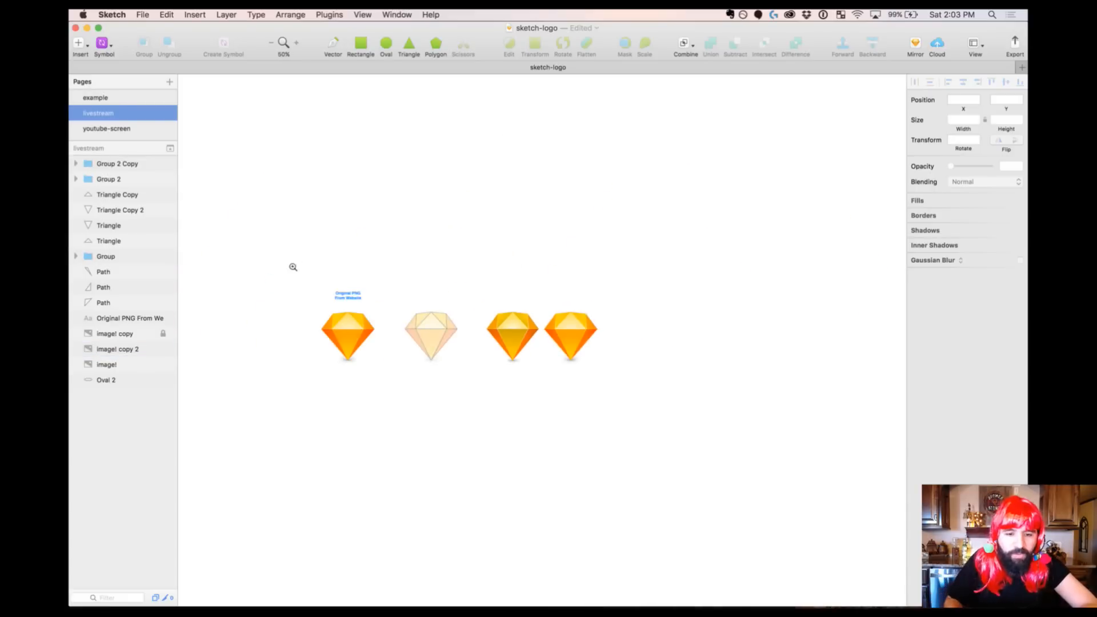
left_click_drag(277, 270, 708, 423)
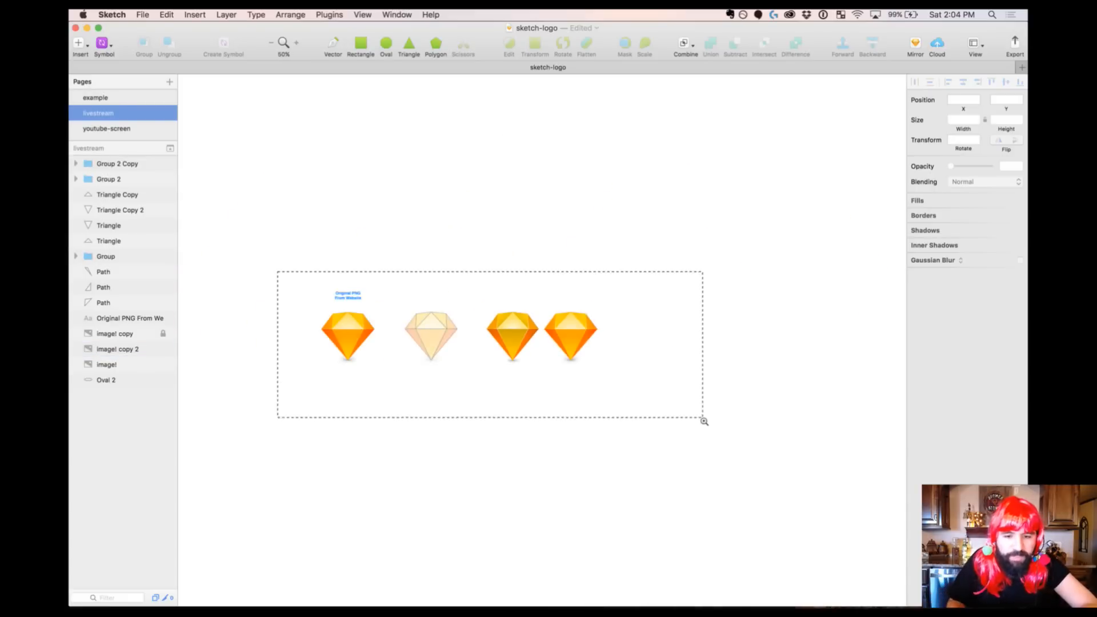
left_click(112, 96)
key("super+1")
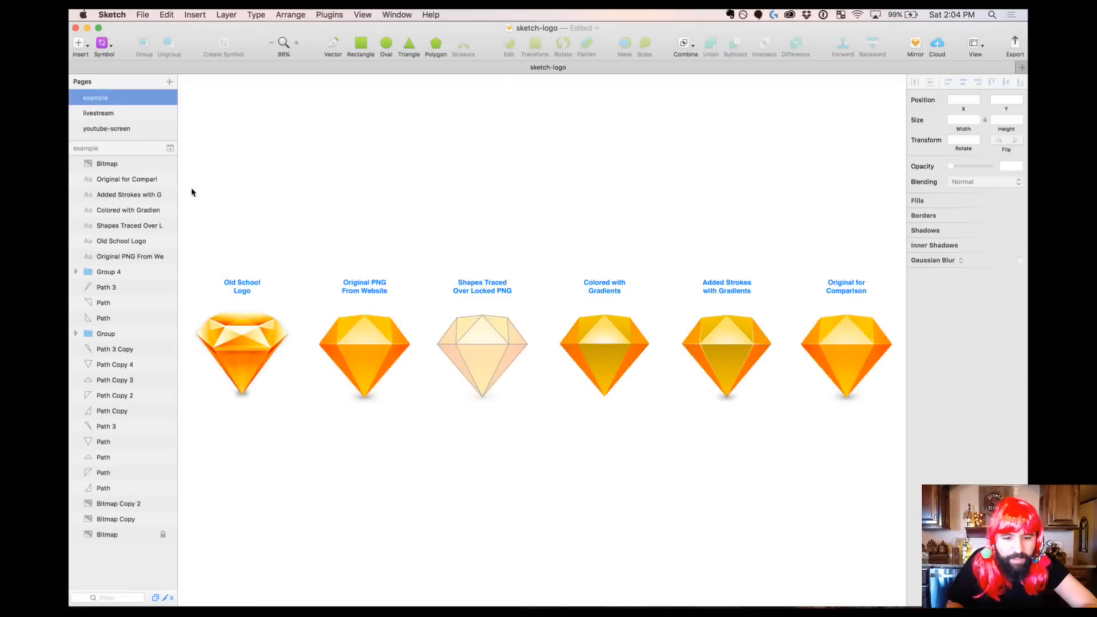
left_click(105, 114)
left_click_drag(227, 203, 803, 428)
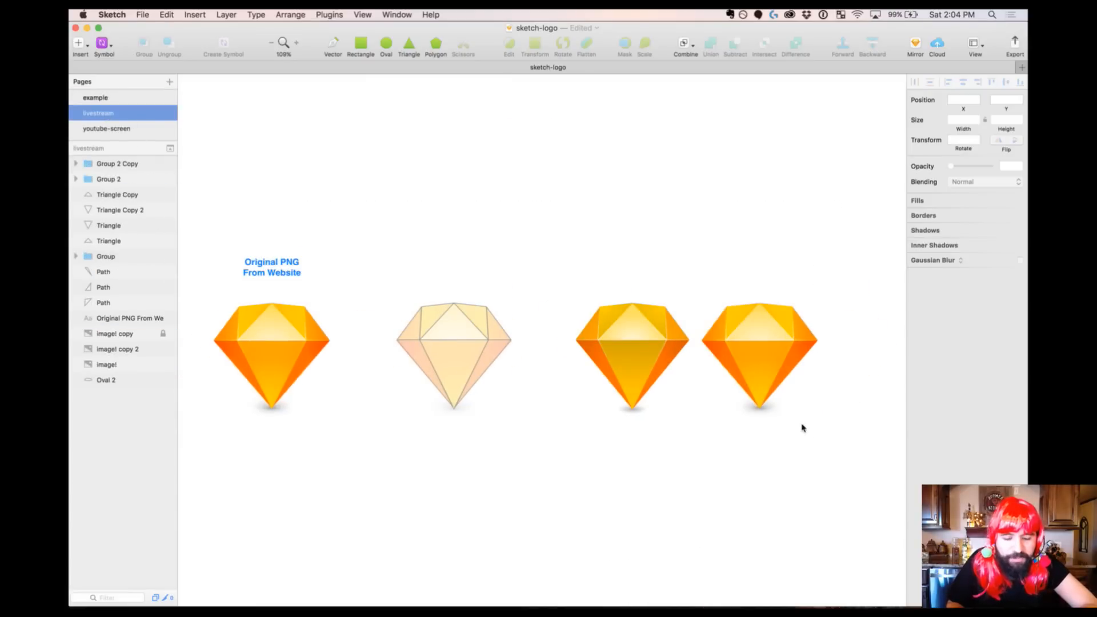
Move the recreated diamond together with its shadow 20 px to the left and group them
left_click_drag(545, 267, 681, 425)
key("shift+Left")
key("shift+Left")
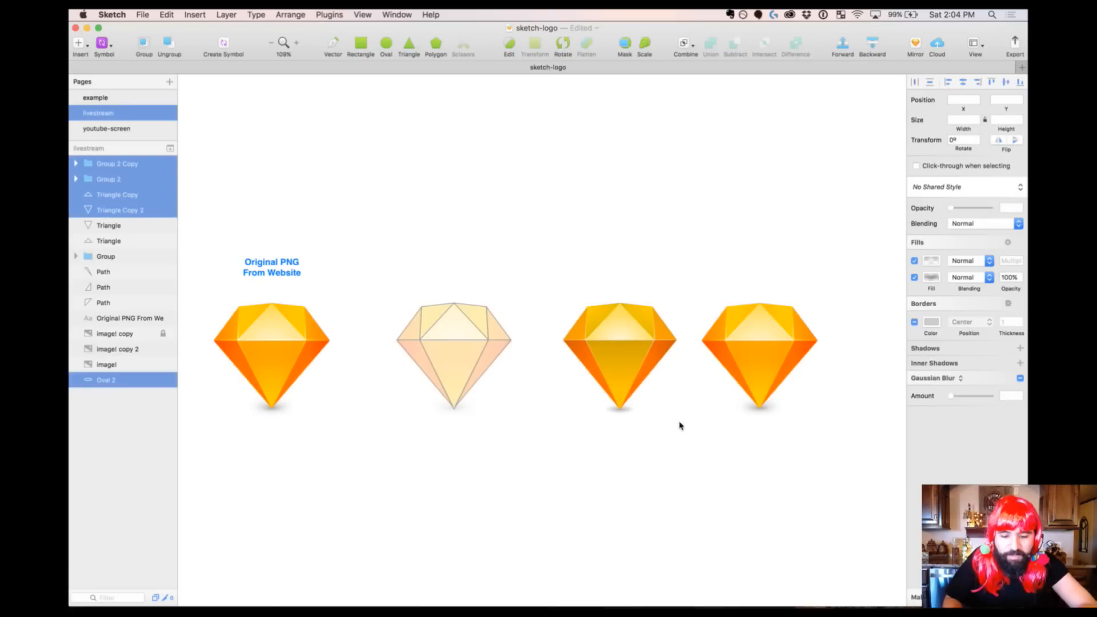
key("super+g")
Duplicate the "Original PNG From Website" label above the recreated diamond and change its text to "Livestream!"
left_click(286, 269)
left_click_drag(287, 269, 632, 277)
double_click(631, 279)
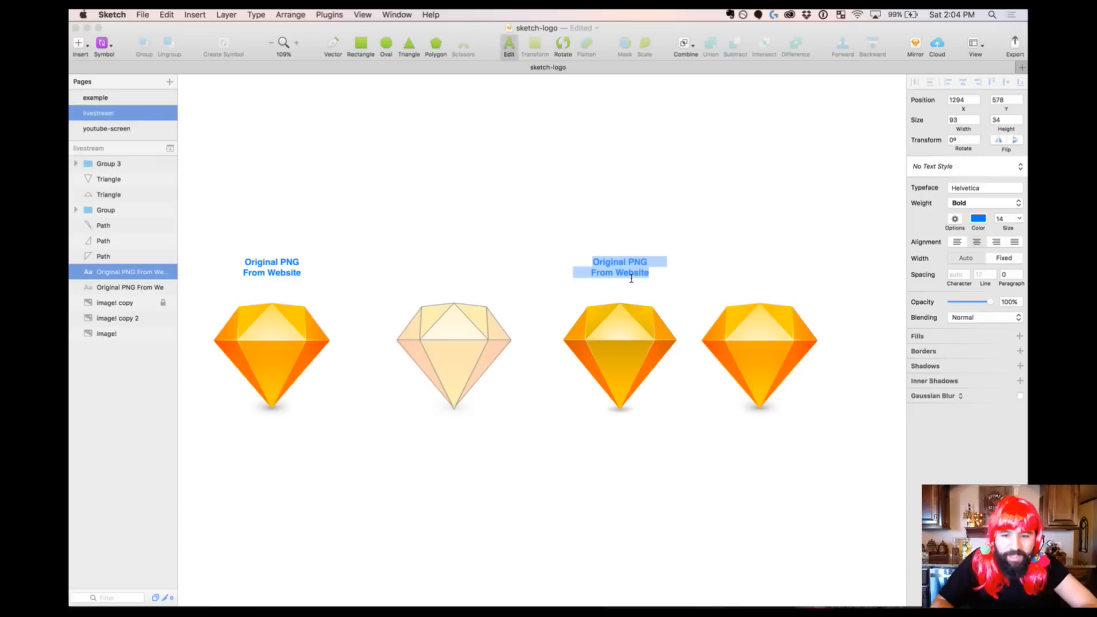
type("Livestr")
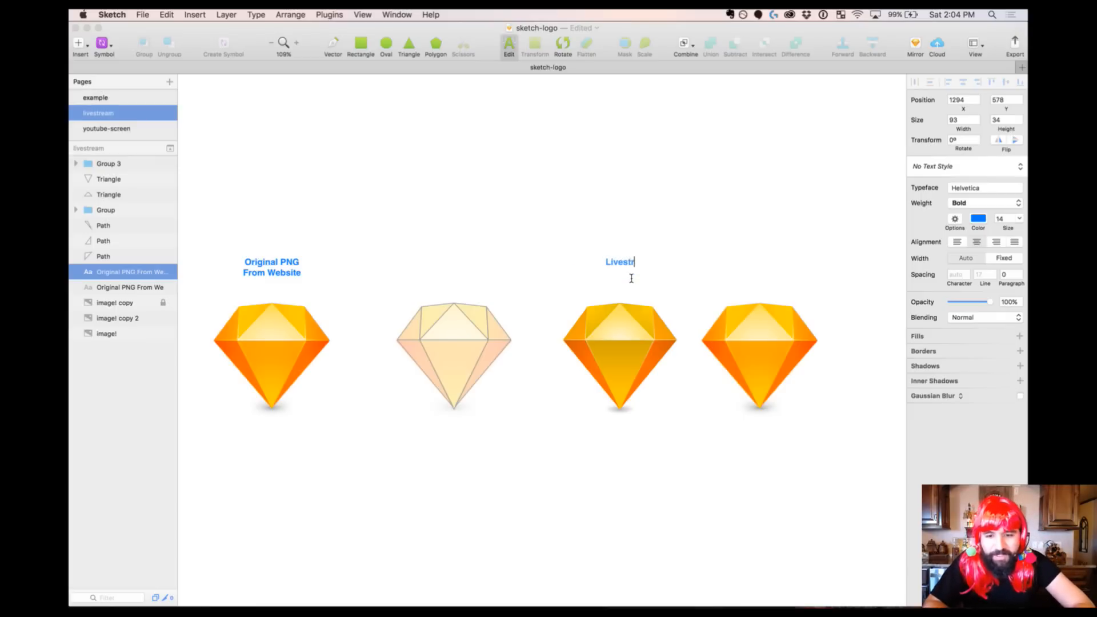
type("eam!")
left_click(665, 245)
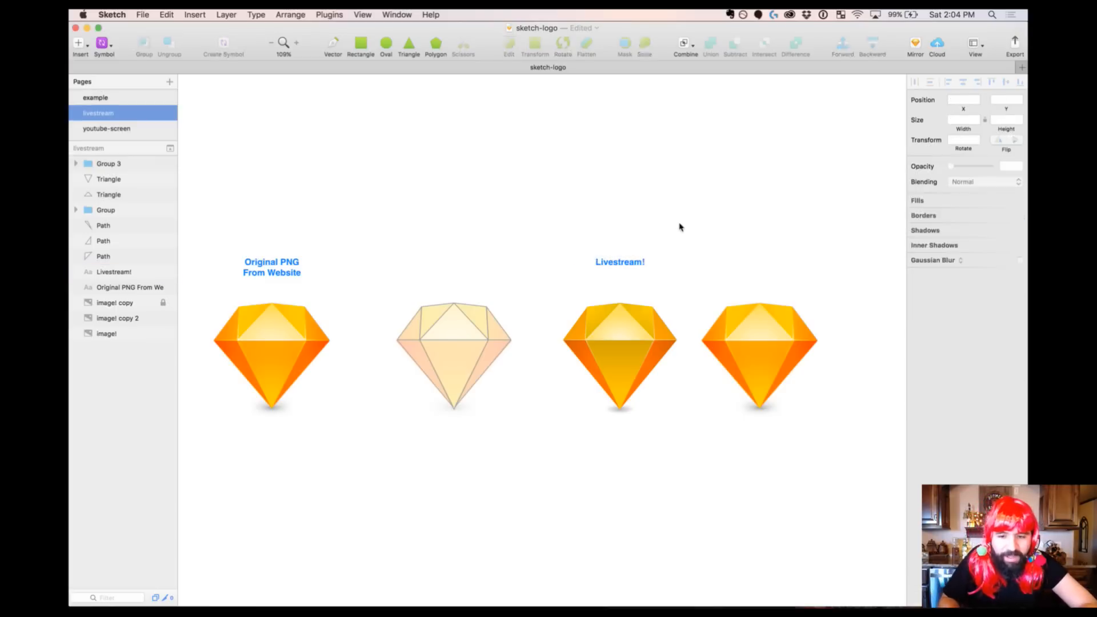
Align the "Livestream!" label to the vertical middle of the "Original PNG From Website" label
left_click_drag(563, 235, 643, 289)
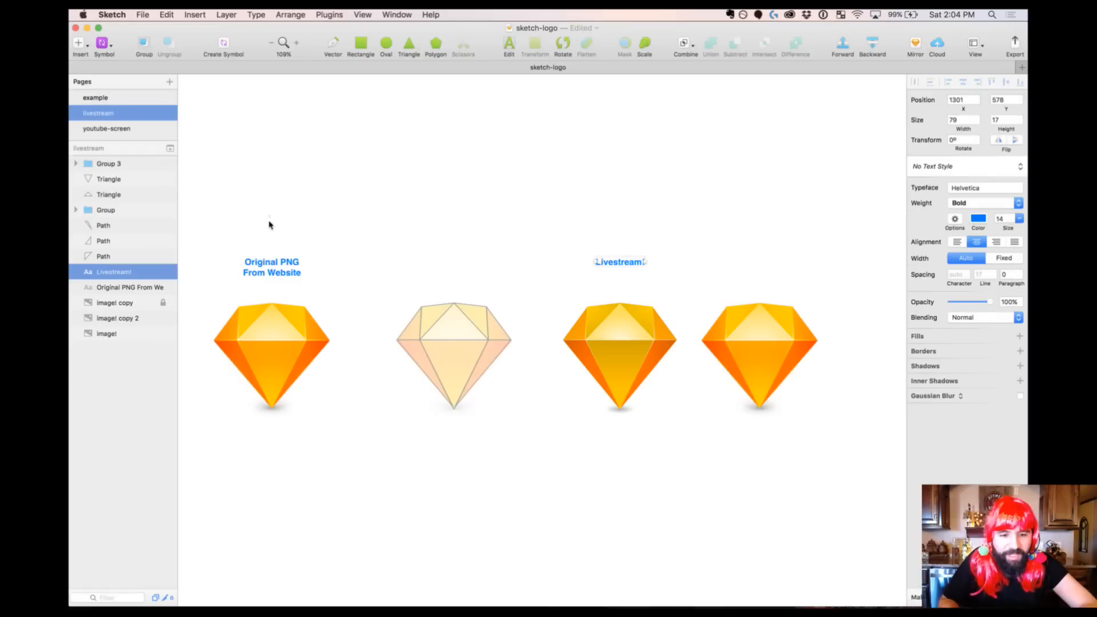
left_click(290, 278, "shift")
key("ctrl+super+v")
left_click(544, 133)
left_click(519, 159)
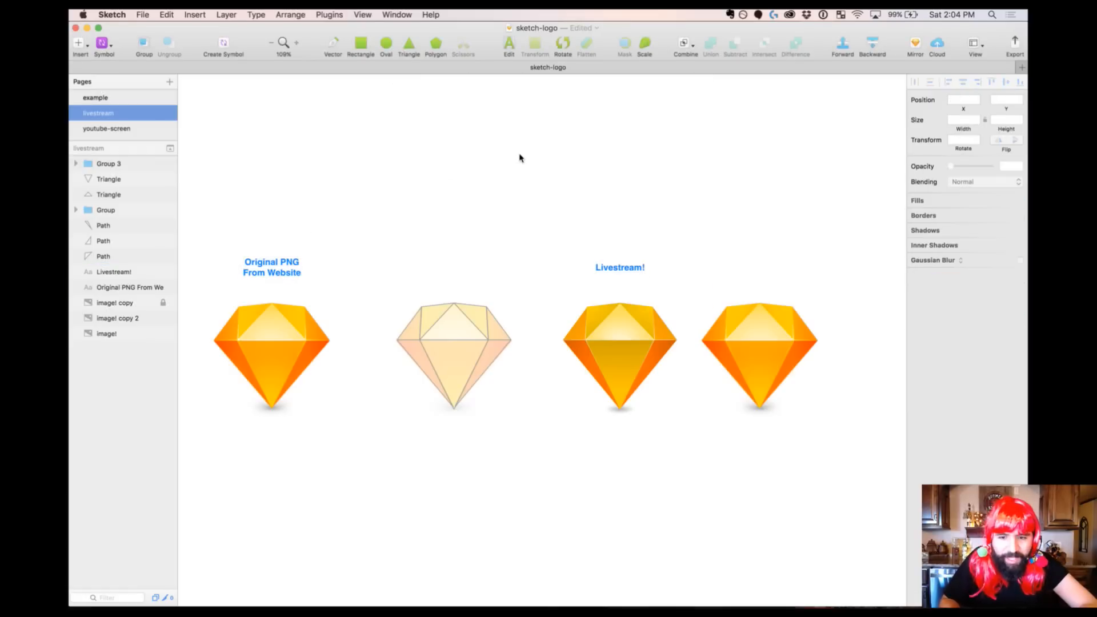
Switch to Chrome and check the livestream's YouTube chat for viewer messages
key("super+Tab")
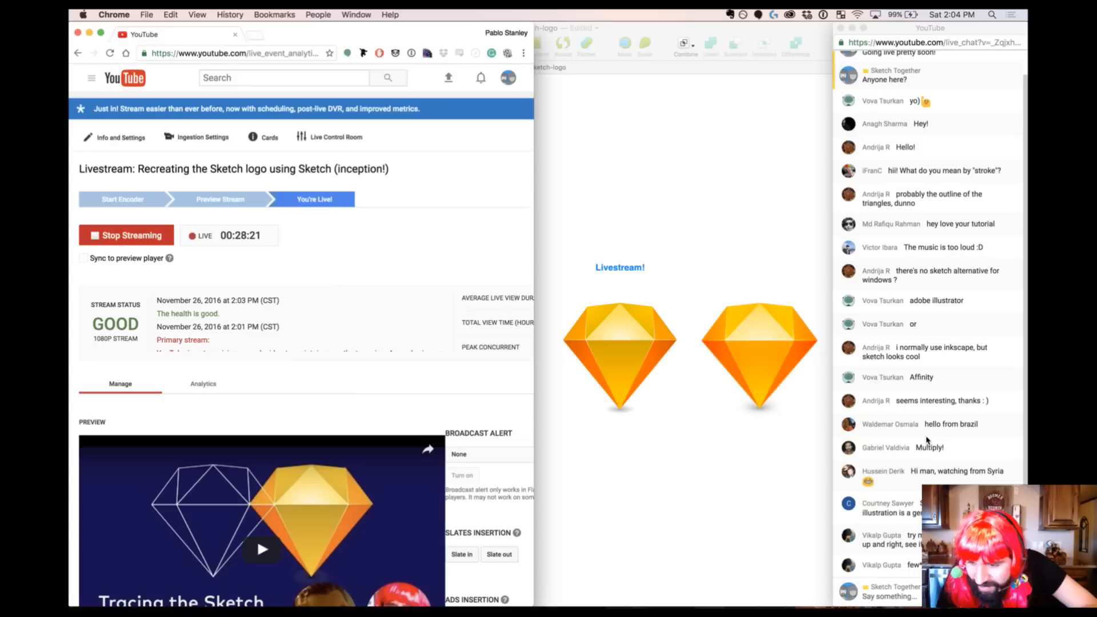
left_click(905, 595)
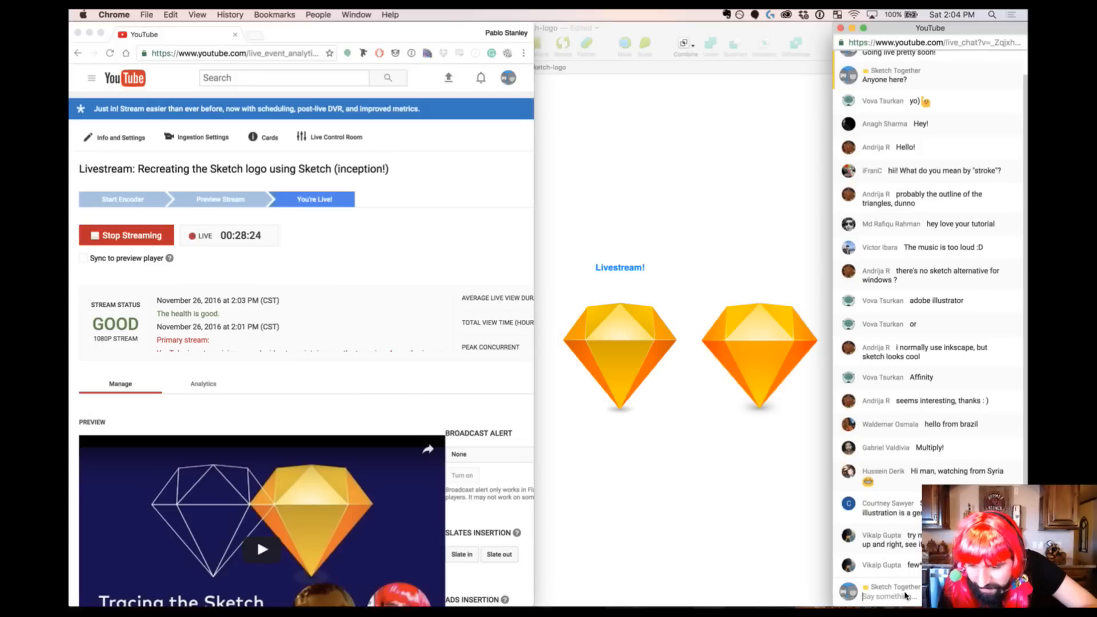
left_click(666, 183)
Switch to Gameshow and put the larger webcam shot, Copy of HD Pro Webcam C920 Video, live
key("super+Tab")
key("super+Tab")
key("super+Tab")
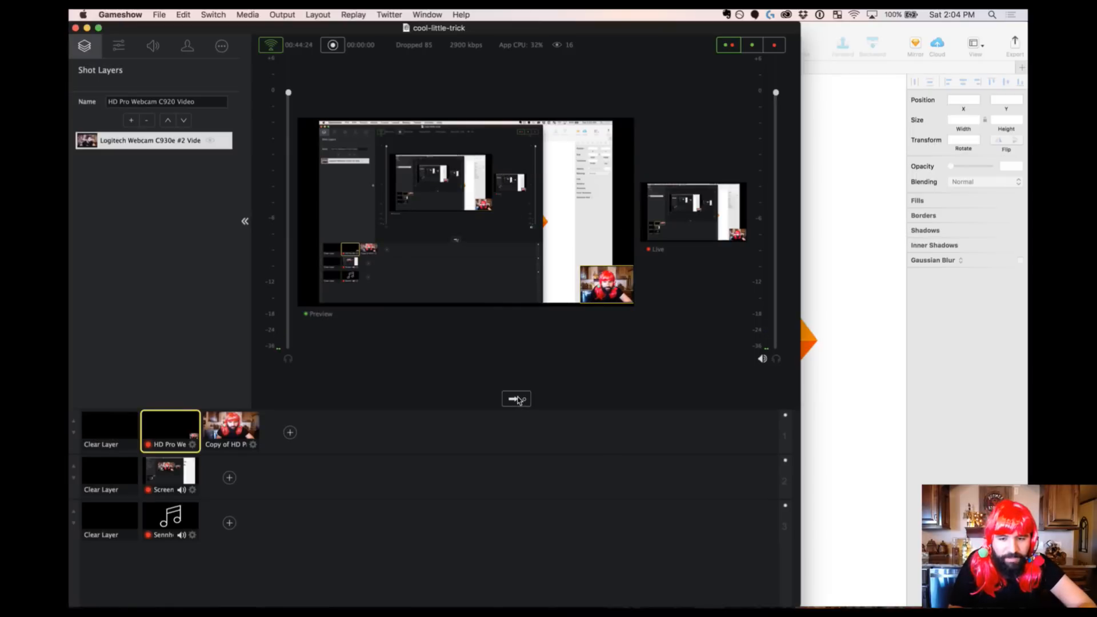
left_click(230, 426)
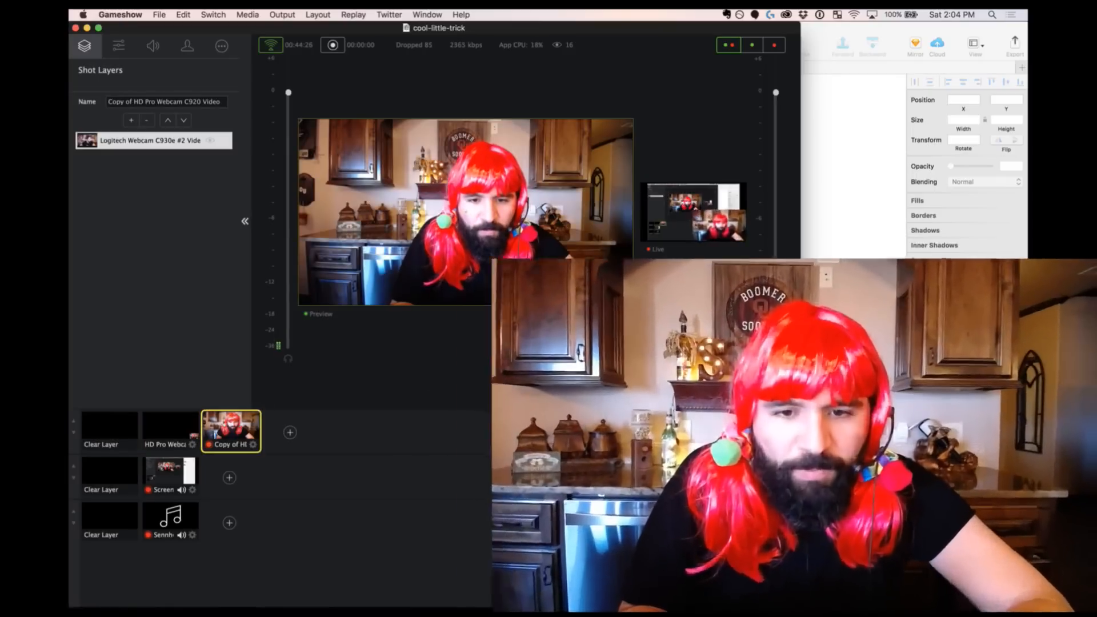